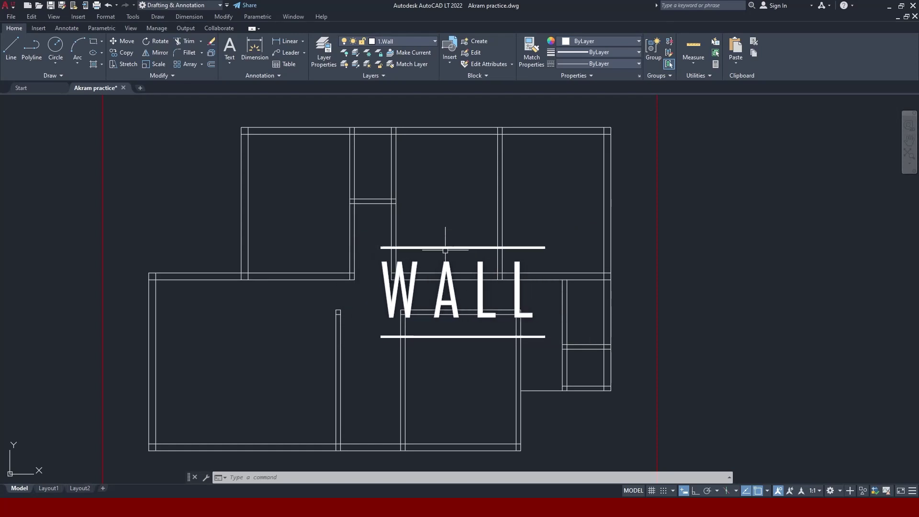
Pan and zoom to bring the floor plan's lower rooms into view.
{"action": "middle_click_drag", "start_coordinate": [445, 250], "coordinate": [456, 241]}
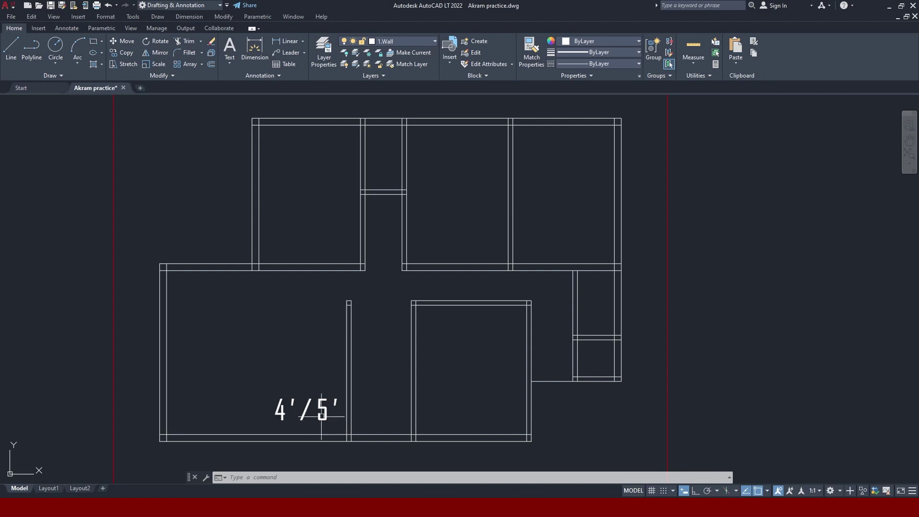
{"action": "scroll", "coordinate": [312, 417], "scroll_direction": "down", "scroll_amount": 2}
{"action": "scroll", "coordinate": [349, 340], "scroll_direction": "up", "scroll_amount": 2}
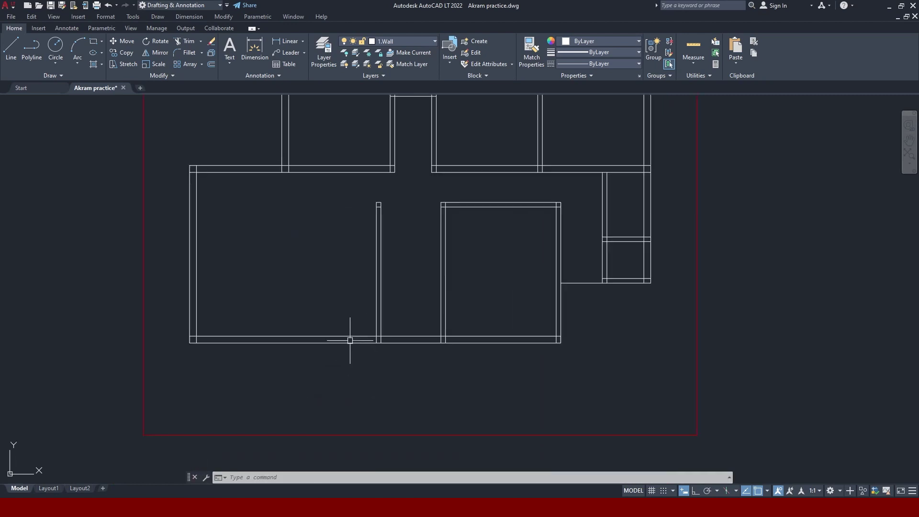
{"action": "scroll", "coordinate": [391, 156], "scroll_direction": "down", "scroll_amount": 2}
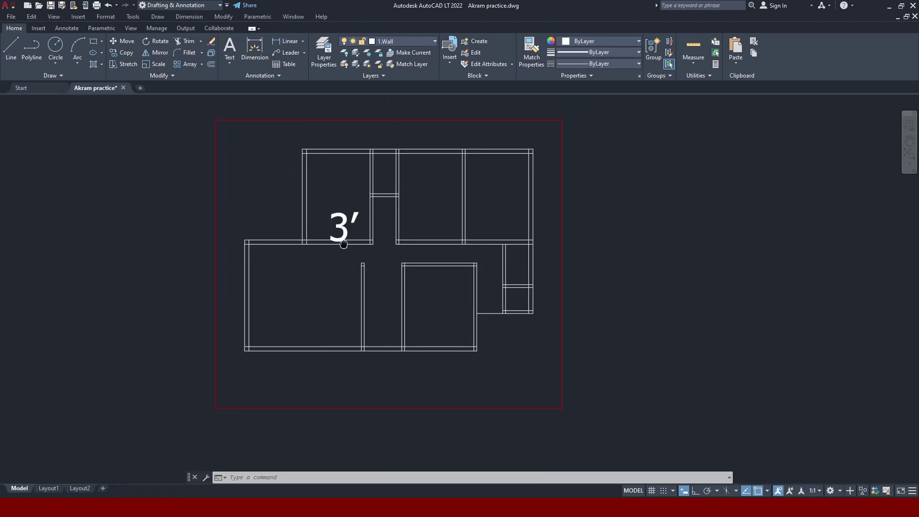
{"action": "scroll", "coordinate": [355, 264], "scroll_direction": "up", "scroll_amount": 2}
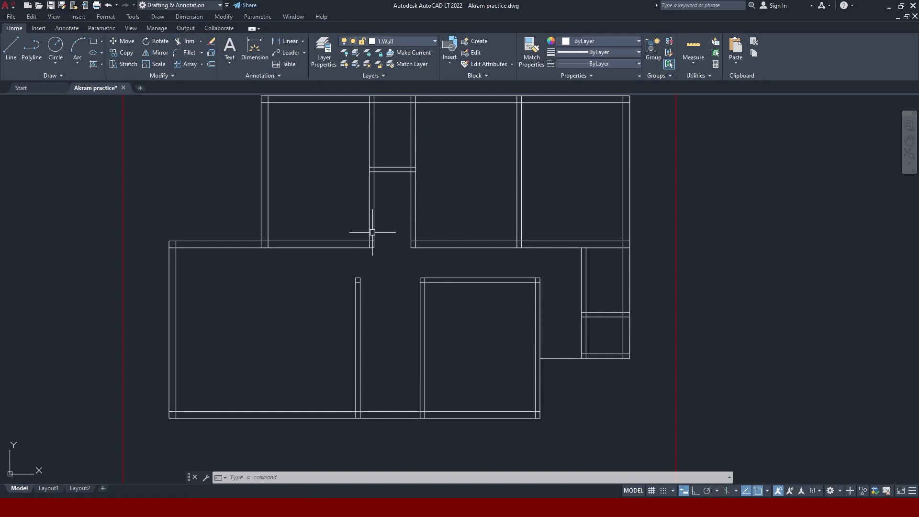
{"action": "middle_click_drag", "start_coordinate": [371, 322], "coordinate": [396, 187]}
{"action": "scroll", "coordinate": [396, 186], "scroll_direction": "up", "scroll_amount": 2}
{"action": "scroll", "coordinate": [377, 228], "scroll_direction": "down", "scroll_amount": 2}
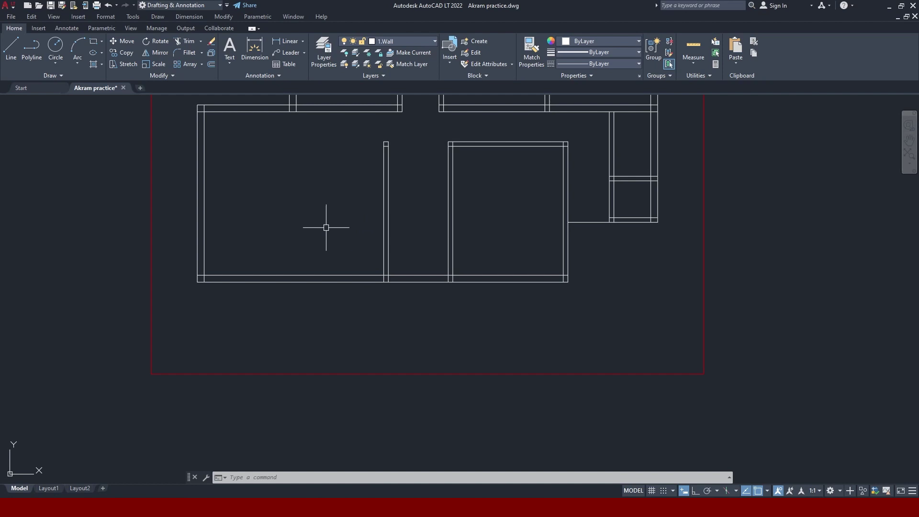
Offset the short interior wall line 5' to its left.
{"action": "type", "text": "O"}
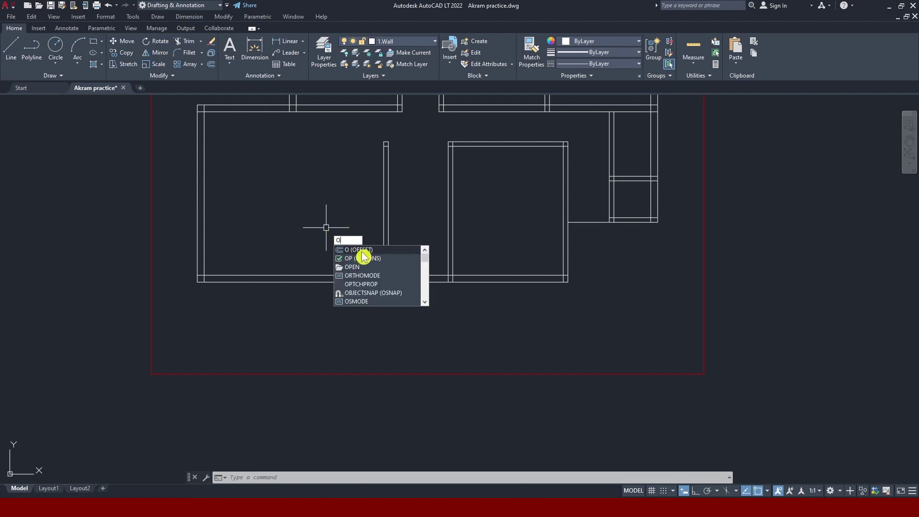
{"action": "key", "text": "Return"}
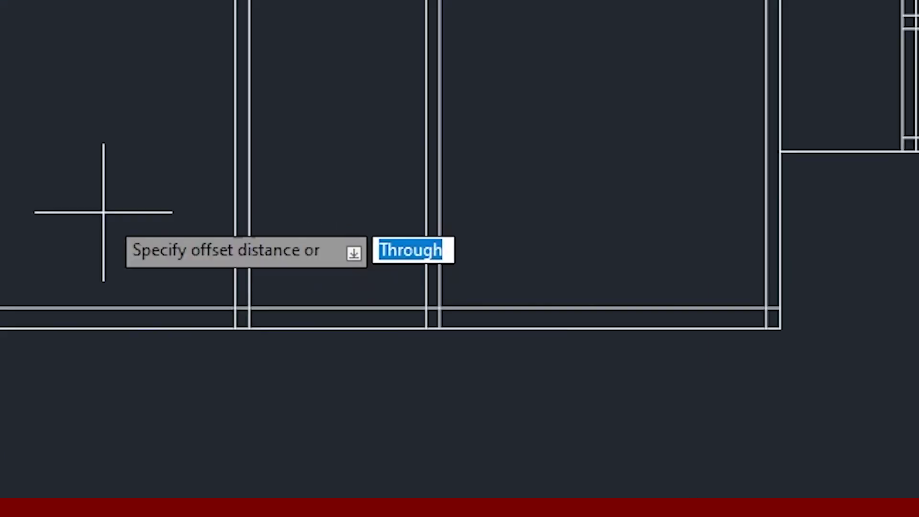
{"action": "type", "text": "5'"}
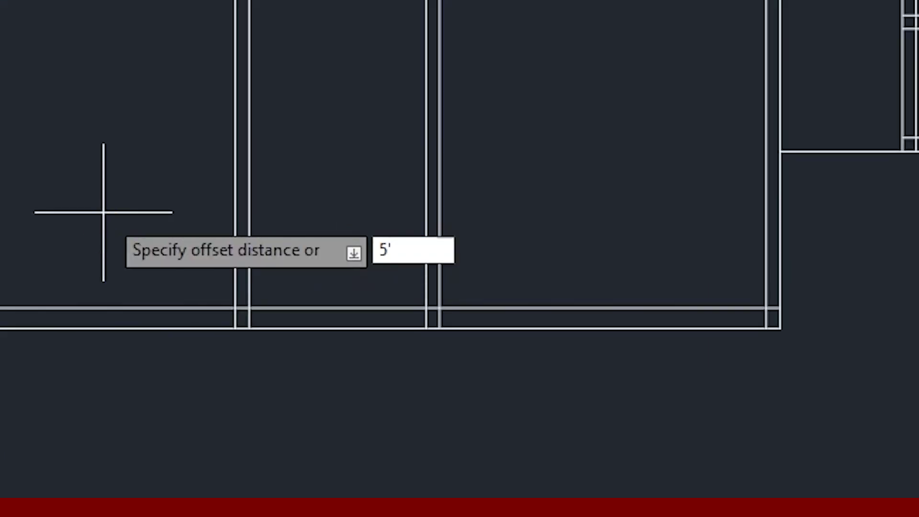
{"action": "key", "text": "Return"}
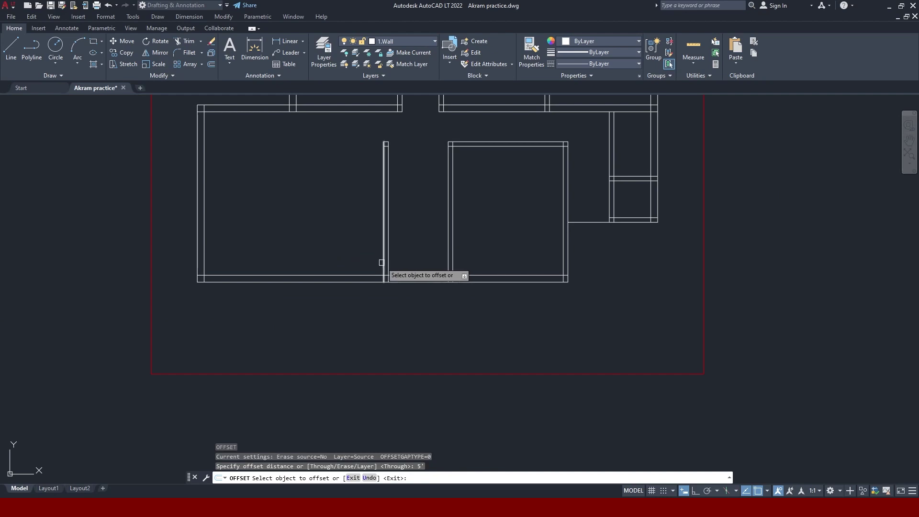
{"action": "left_click", "coordinate": [381, 262]}
{"action": "left_click", "coordinate": [316, 258]}
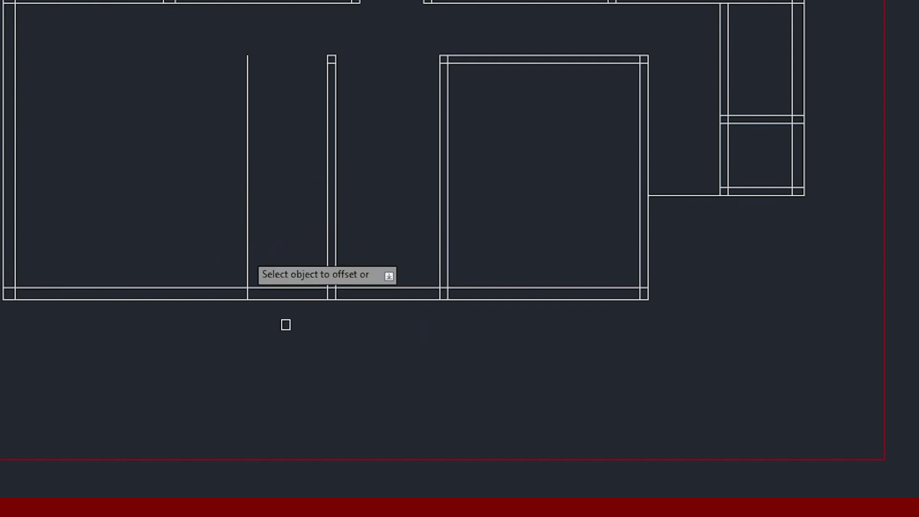
{"action": "key", "text": "Escape"}
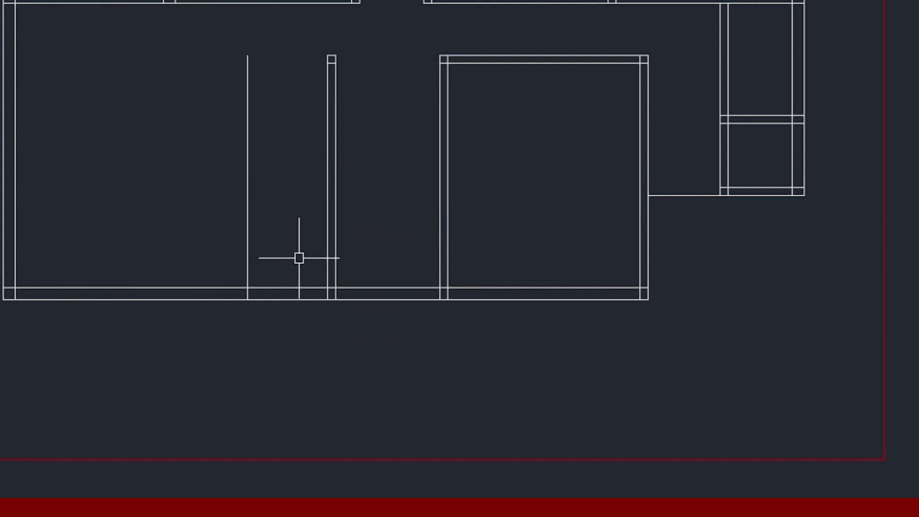
{"action": "scroll", "coordinate": [263, 274], "scroll_direction": "up", "scroll_amount": 2}
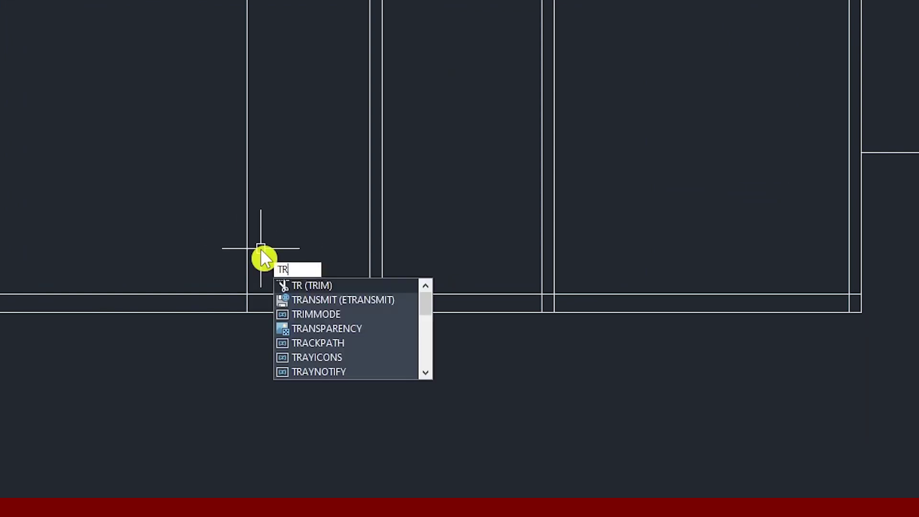
{"action": "type", "text": "TR"}
{"action": "key", "text": "Return"}
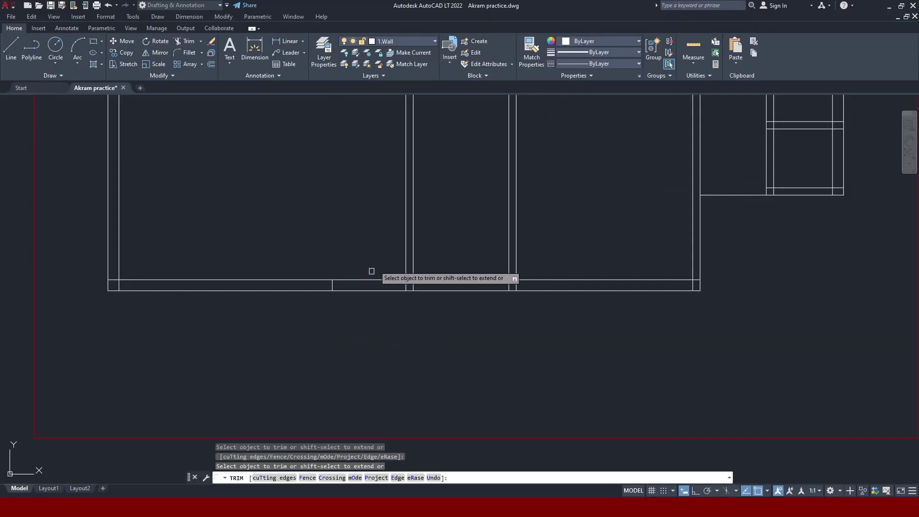
Trim away the bottom wall segment beside the short interior wall in the lower-left room.
{"action": "left_click_drag", "start_coordinate": [382, 254], "coordinate": [356, 295]}
{"action": "scroll", "coordinate": [359, 297], "scroll_direction": "down", "scroll_amount": 2}
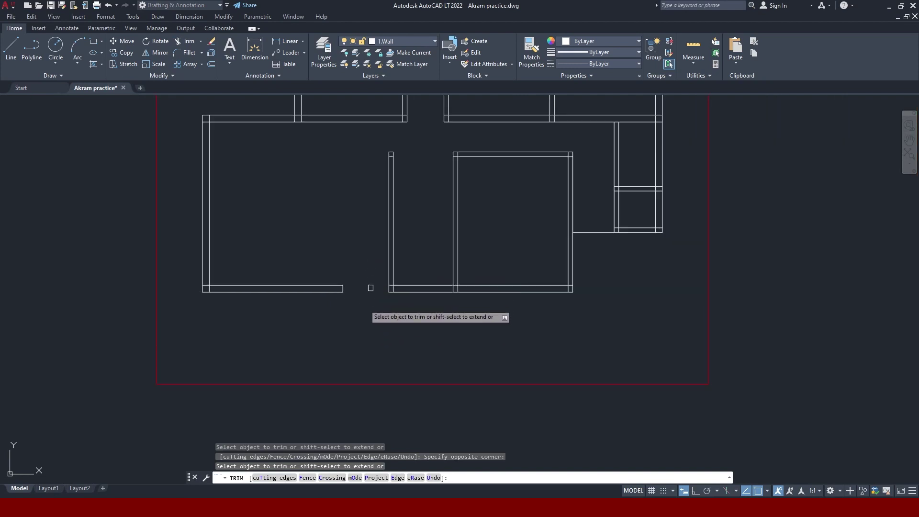
{"action": "middle_click_drag", "start_coordinate": [358, 210], "coordinate": [347, 365]}
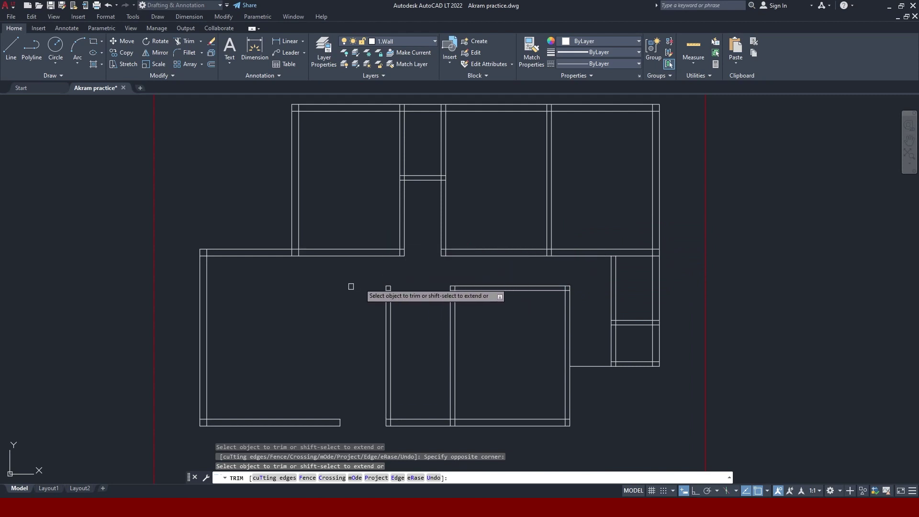
{"action": "key", "text": "Escape"}
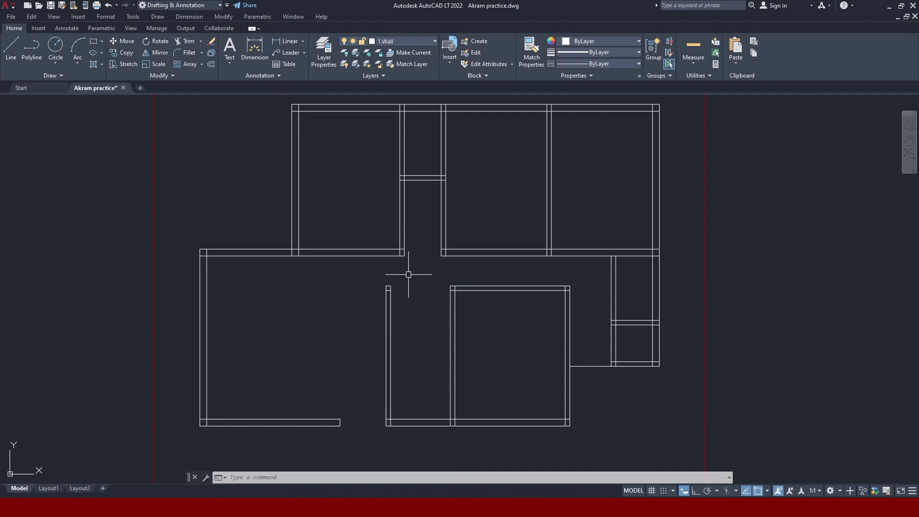
{"action": "type", "text": "o"}
{"action": "key", "text": "Return"}
Offset several upper-room wall lines 3' to the right.
{"action": "scroll", "coordinate": [397, 270], "scroll_direction": "up", "scroll_amount": 4}
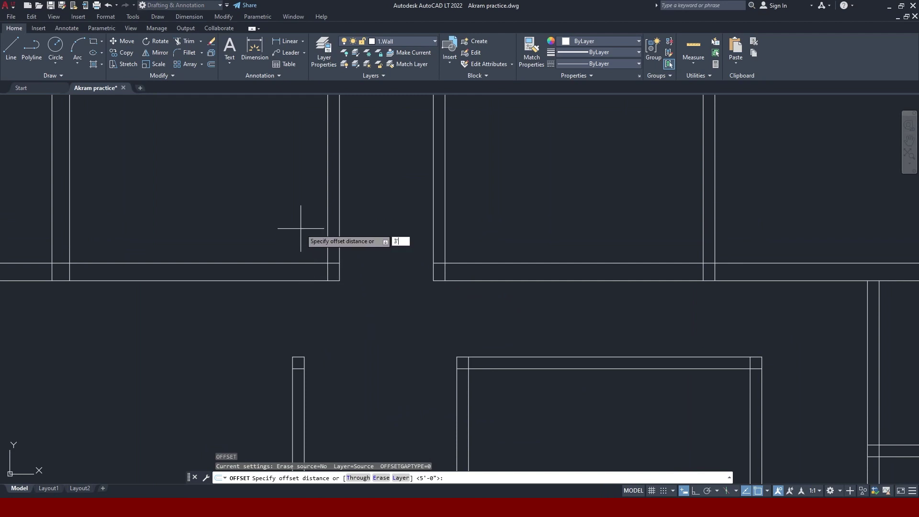
{"action": "key", "text": "Return"}
{"action": "scroll", "coordinate": [313, 232], "scroll_direction": "down", "scroll_amount": 6}
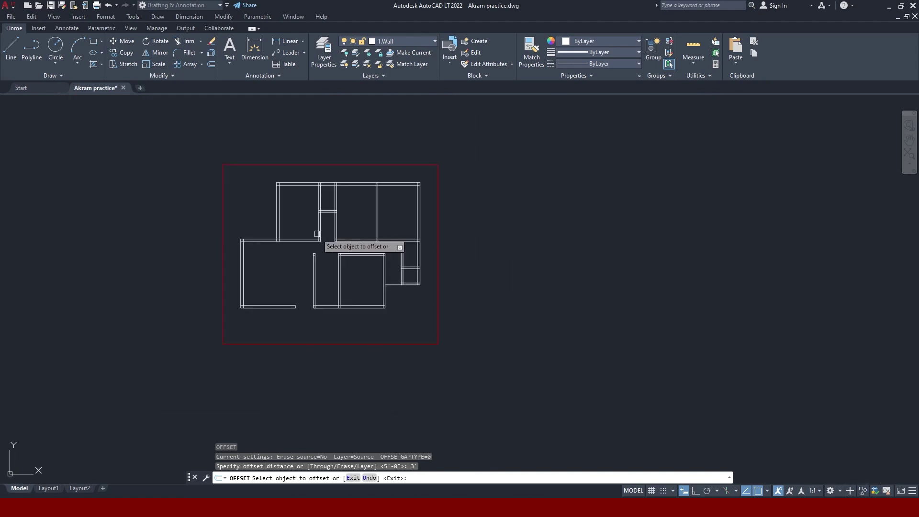
{"action": "scroll", "coordinate": [313, 232], "scroll_direction": "up", "scroll_amount": 3}
{"action": "left_click", "coordinate": [325, 226]}
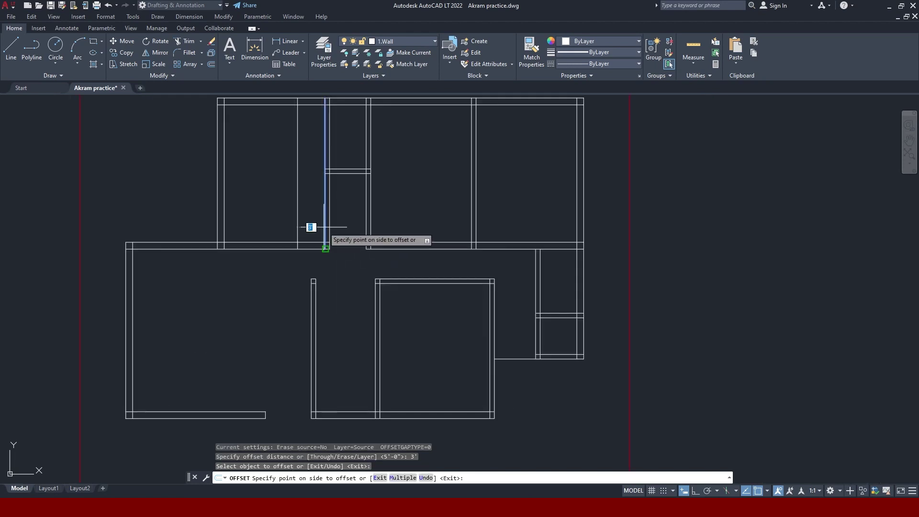
{"action": "left_click", "coordinate": [370, 227]}
{"action": "left_click", "coordinate": [424, 225]}
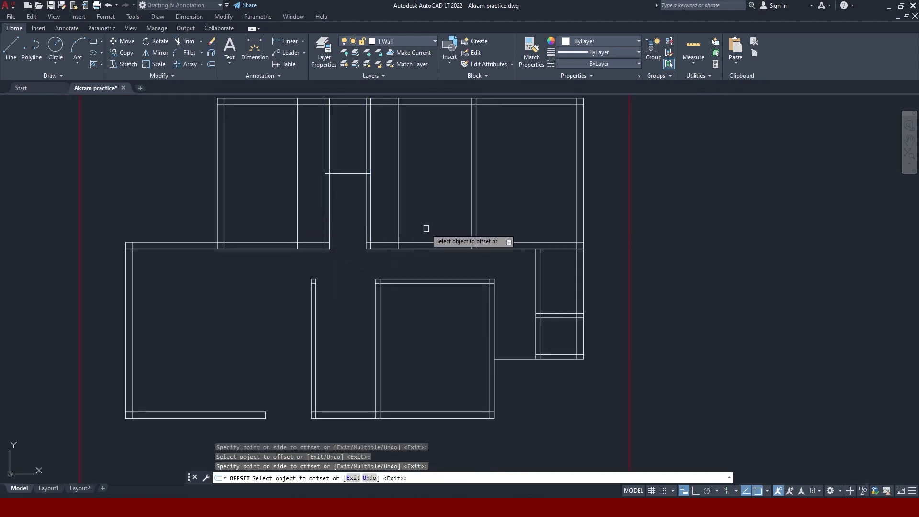
{"action": "left_click", "coordinate": [477, 229]}
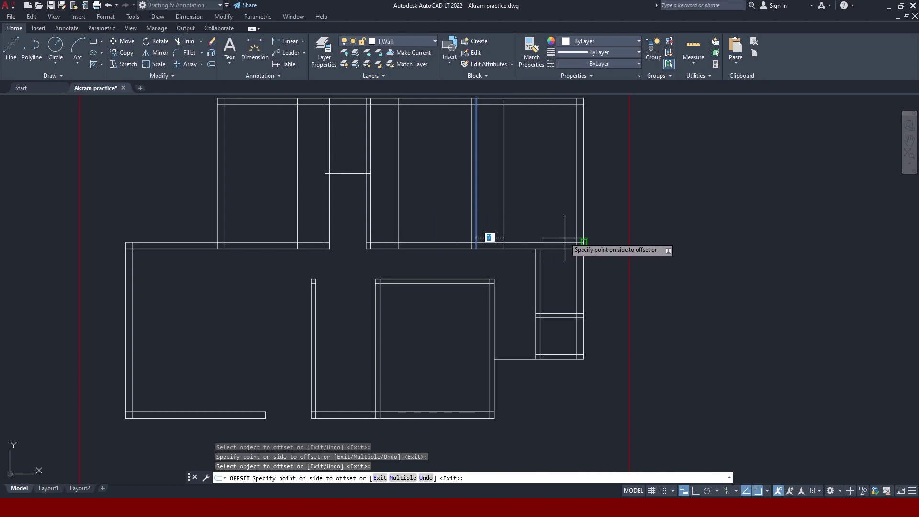
{"action": "left_click", "coordinate": [544, 214]}
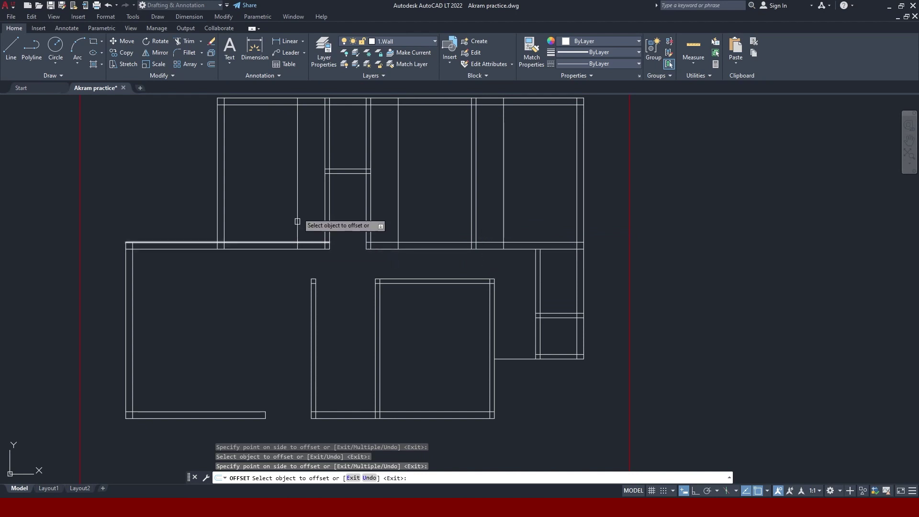
{"action": "middle_click_drag", "start_coordinate": [299, 214], "coordinate": [293, 285]}
{"action": "scroll", "coordinate": [293, 285], "scroll_direction": "up", "scroll_amount": 4}
{"action": "scroll", "coordinate": [294, 285], "scroll_direction": "down", "scroll_amount": 2}
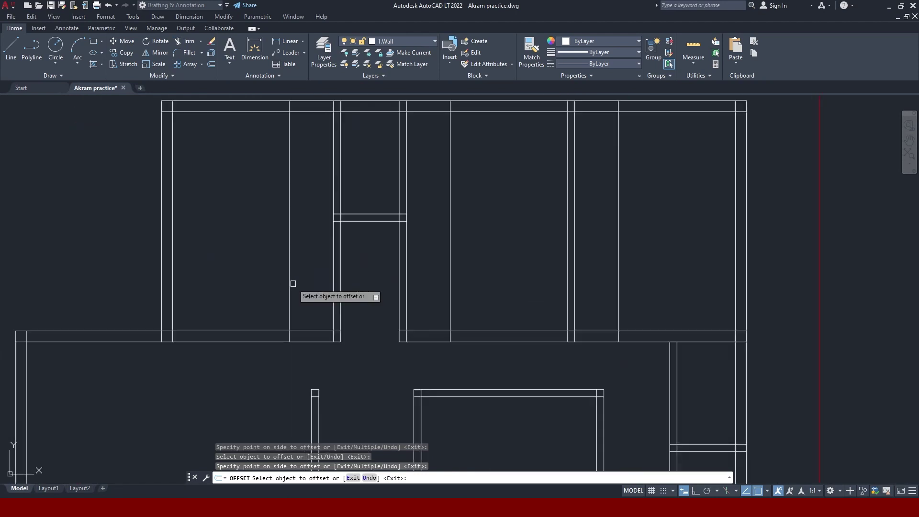
{"action": "key", "text": "Escape"}
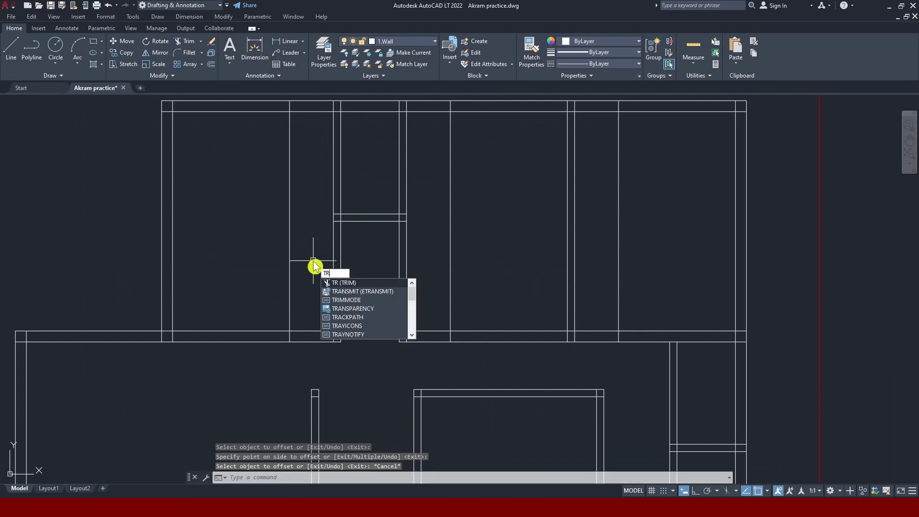
Undo a stray trim and select the upper rooms' bottom wall lines as cutting edges.
{"action": "key", "text": "Return"}
{"action": "left_click", "coordinate": [288, 293]}
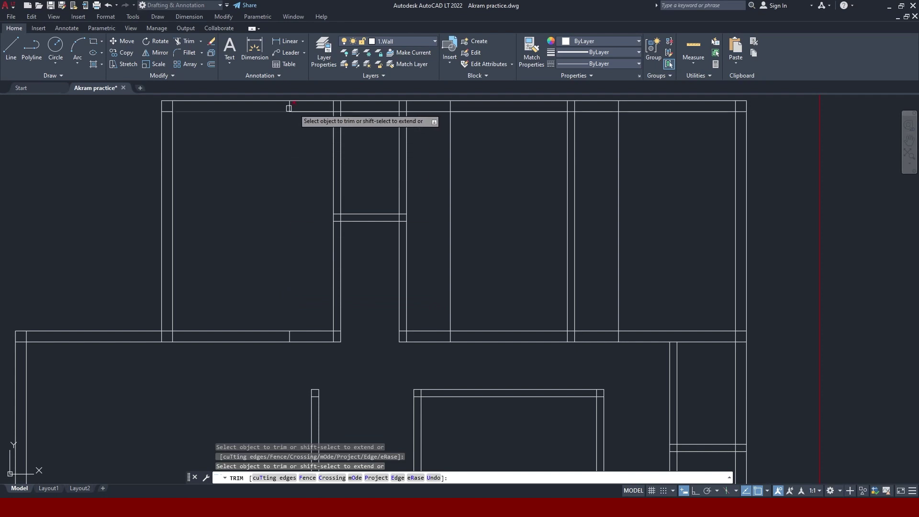
{"action": "key", "text": "Escape"}
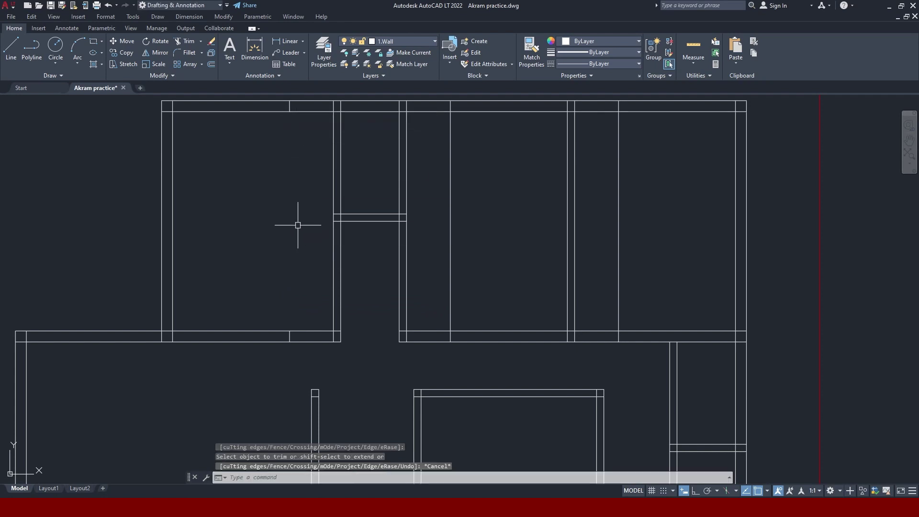
{"action": "key", "text": "ctrl+z"}
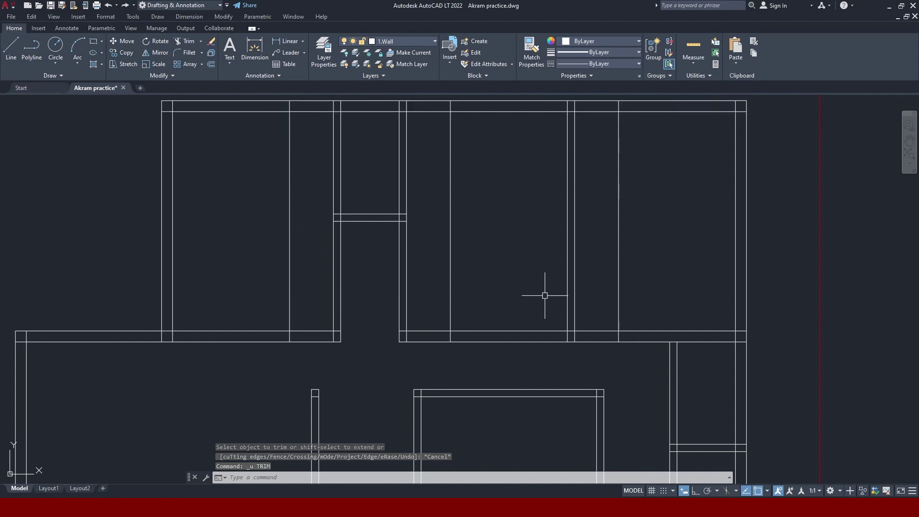
{"action": "left_click", "coordinate": [677, 275]}
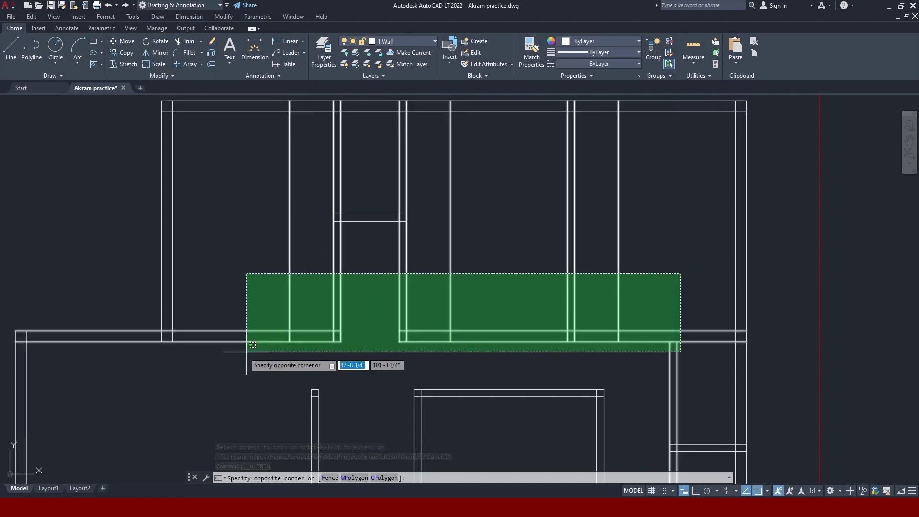
{"action": "left_click", "coordinate": [246, 352]}
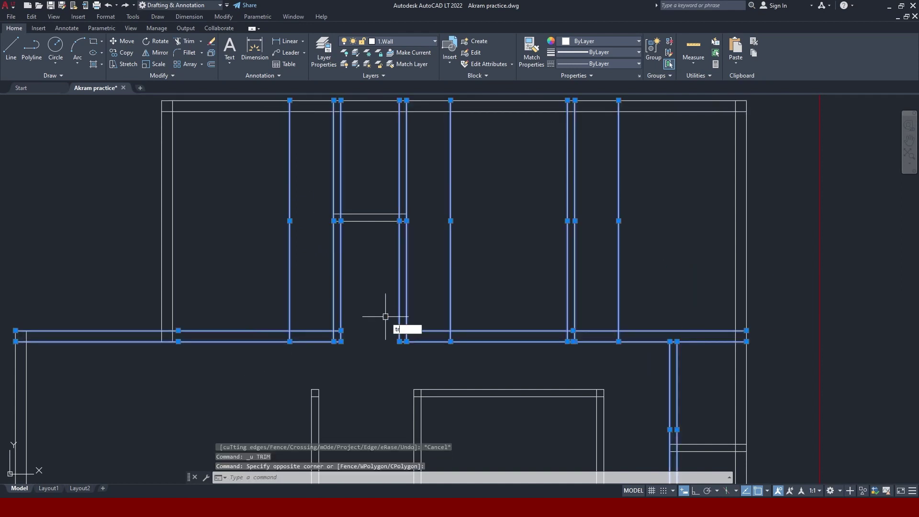
{"action": "key", "text": "Return"}
{"action": "left_click", "coordinate": [365, 285]}
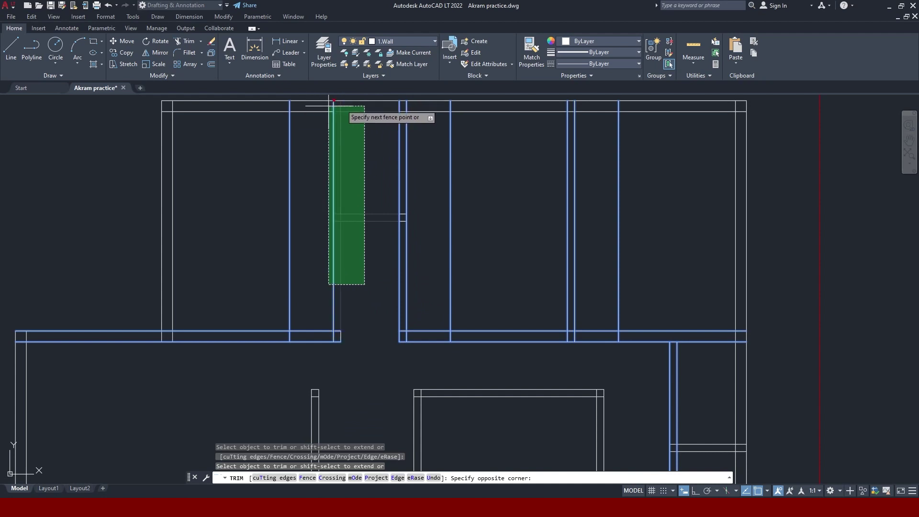
{"action": "left_click", "coordinate": [366, 316]}
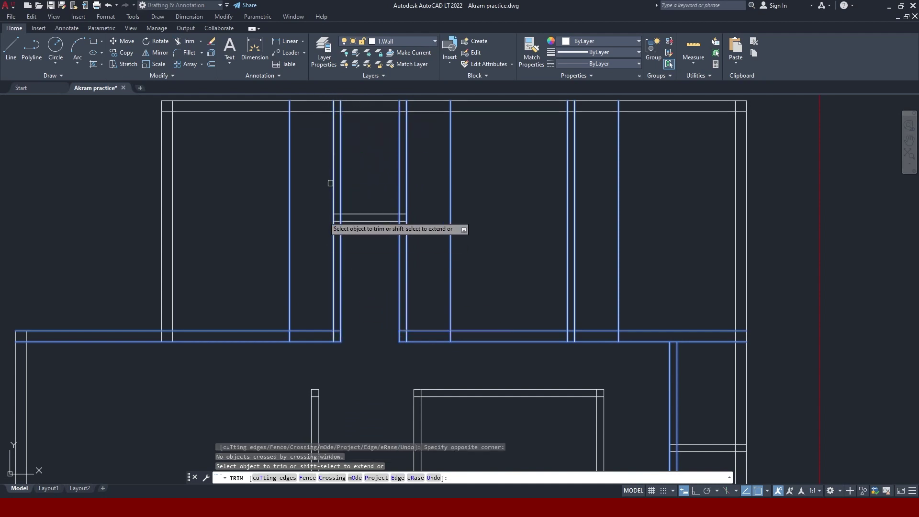
Cut the left doorway into the long wall and remove the vertical line above it.
{"action": "left_click", "coordinate": [269, 281]}
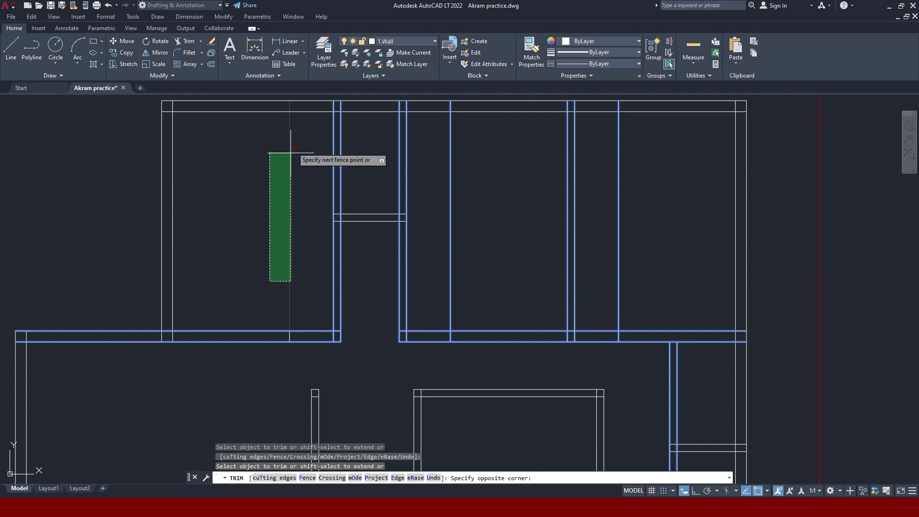
{"action": "left_click", "coordinate": [289, 109]}
{"action": "left_click", "coordinate": [268, 281]}
{"action": "left_click", "coordinate": [309, 306]}
{"action": "left_click", "coordinate": [306, 352]}
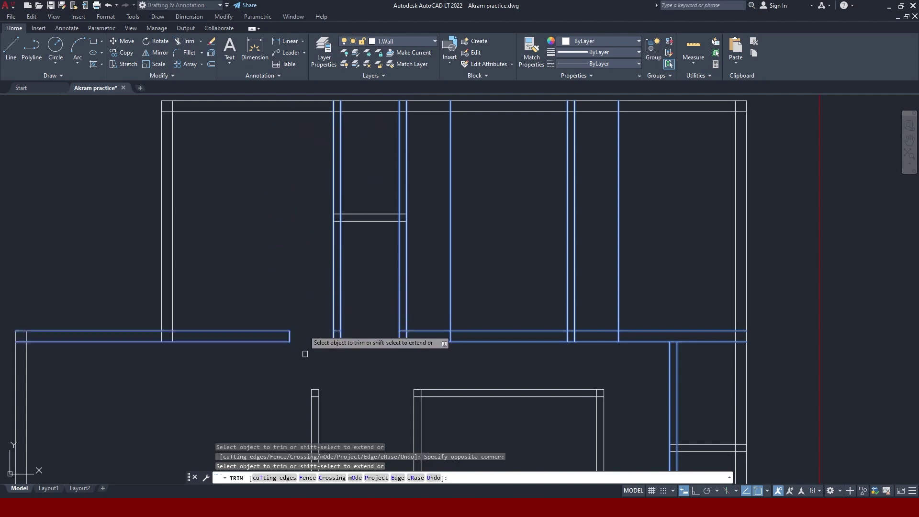
Cut the middle and right doorways, removing their stray vertical lines.
{"action": "left_click", "coordinate": [479, 287]}
{"action": "left_click", "coordinate": [408, 337]}
{"action": "left_click", "coordinate": [439, 306]}
{"action": "left_click", "coordinate": [425, 351]}
{"action": "left_click", "coordinate": [651, 283]}
{"action": "left_click", "coordinate": [602, 320]}
{"action": "left_click", "coordinate": [601, 315]}
{"action": "left_click", "coordinate": [590, 353]}
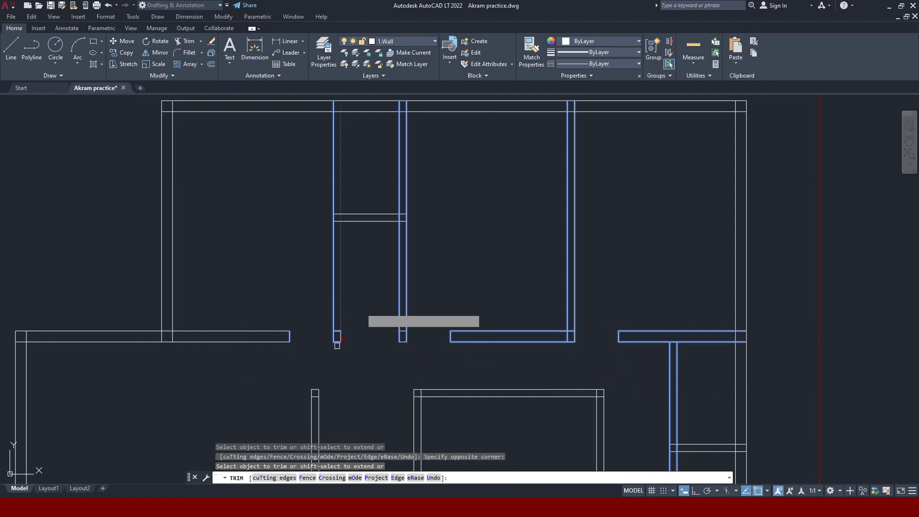
{"action": "key", "text": "Escape"}
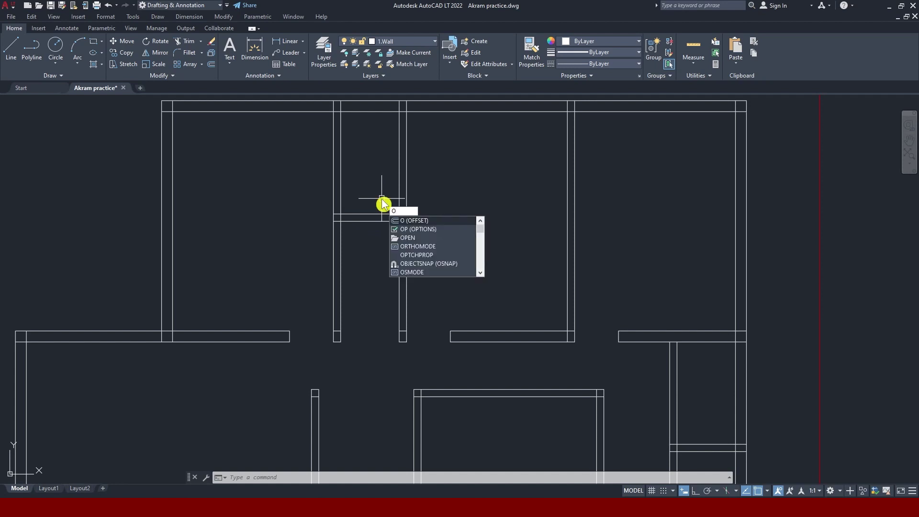
Offset the corridor wall line 2'6" to the left as a helper line.
{"action": "key", "text": "Return"}
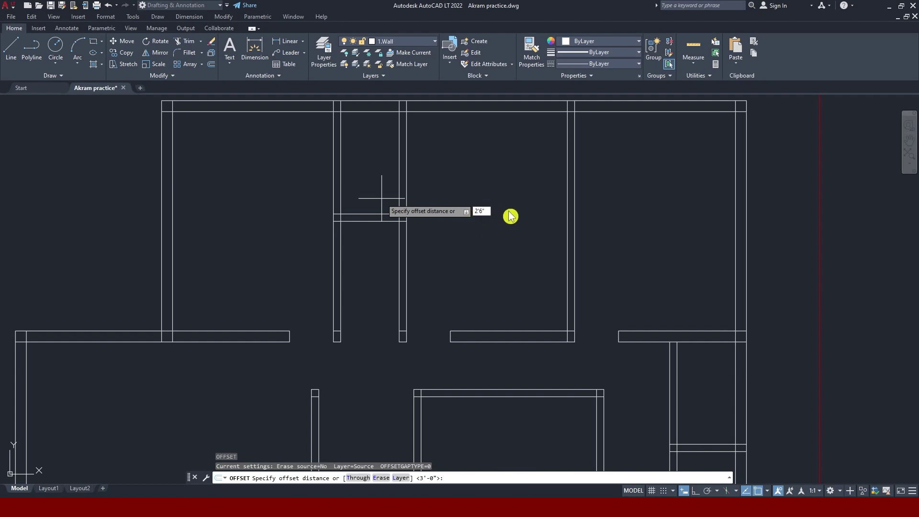
{"action": "type", "text": "2'6\""}
{"action": "key", "text": "Return"}
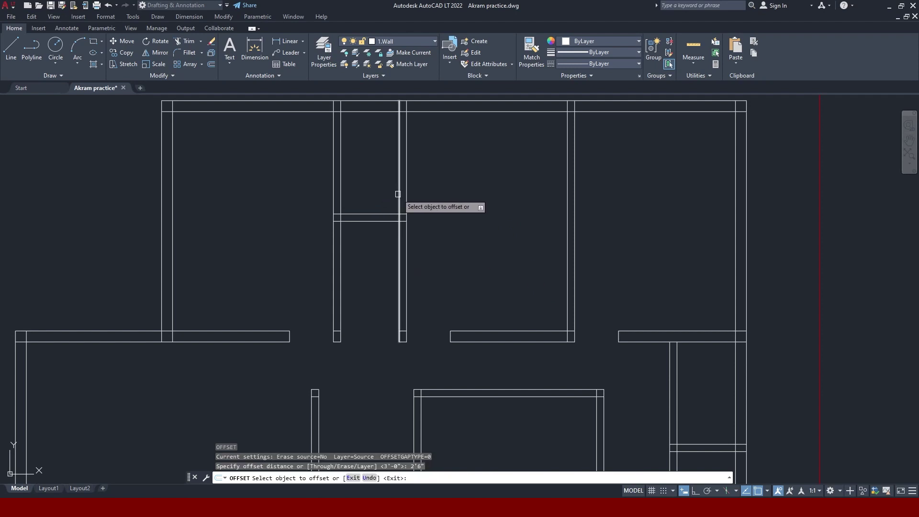
{"action": "left_click", "coordinate": [398, 194]}
{"action": "left_click", "coordinate": [359, 199]}
{"action": "scroll", "coordinate": [374, 189], "scroll_direction": "up", "scroll_amount": 2}
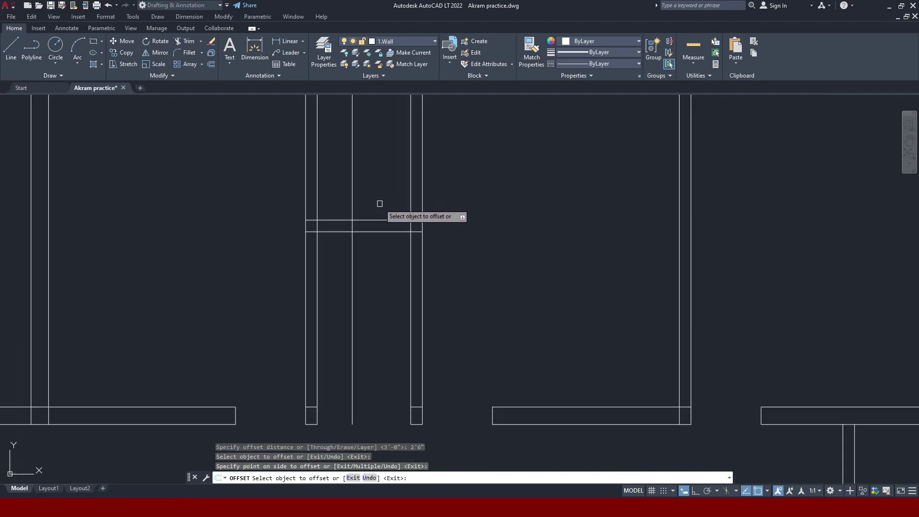
{"action": "scroll", "coordinate": [379, 205], "scroll_direction": "up", "scroll_amount": 1}
{"action": "scroll", "coordinate": [362, 235], "scroll_direction": "down", "scroll_amount": 3}
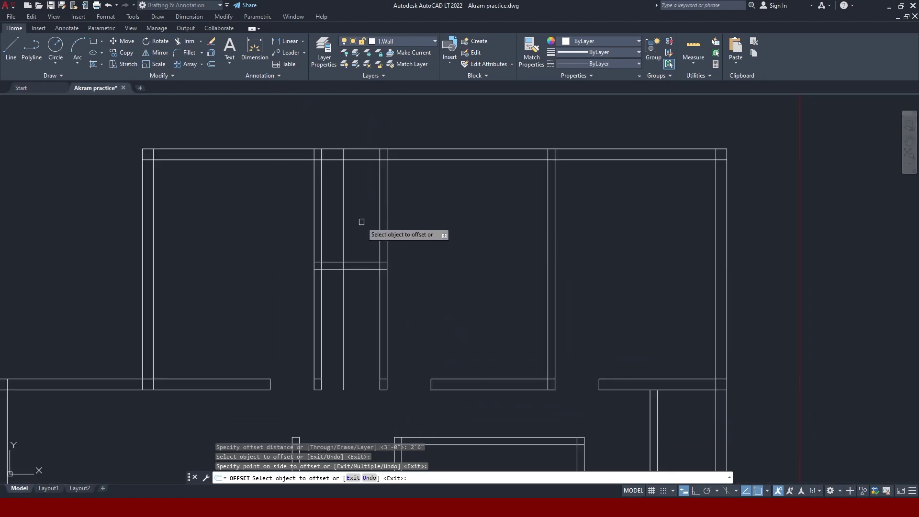
{"action": "key", "text": "Escape"}
Trim the cross wall and the helper line so only a short wall stub remains.
{"action": "left_click", "coordinate": [461, 216]}
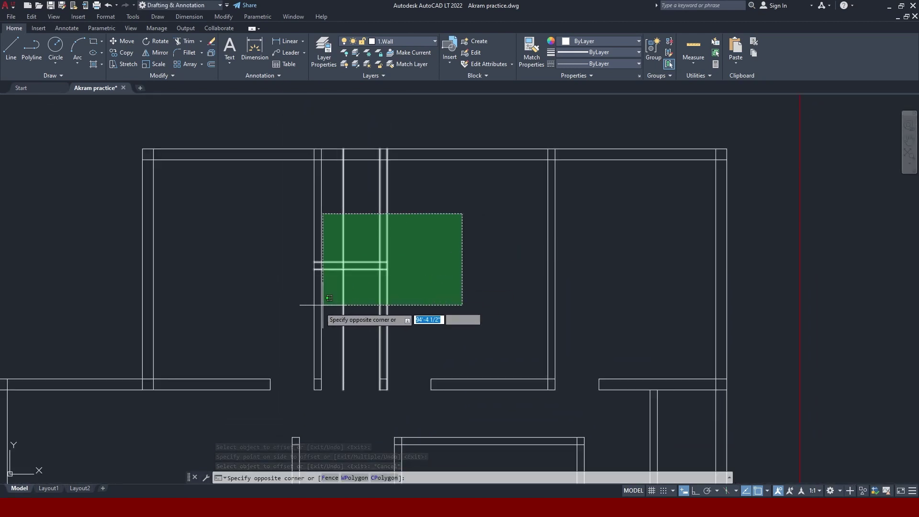
{"action": "left_click", "coordinate": [297, 315]}
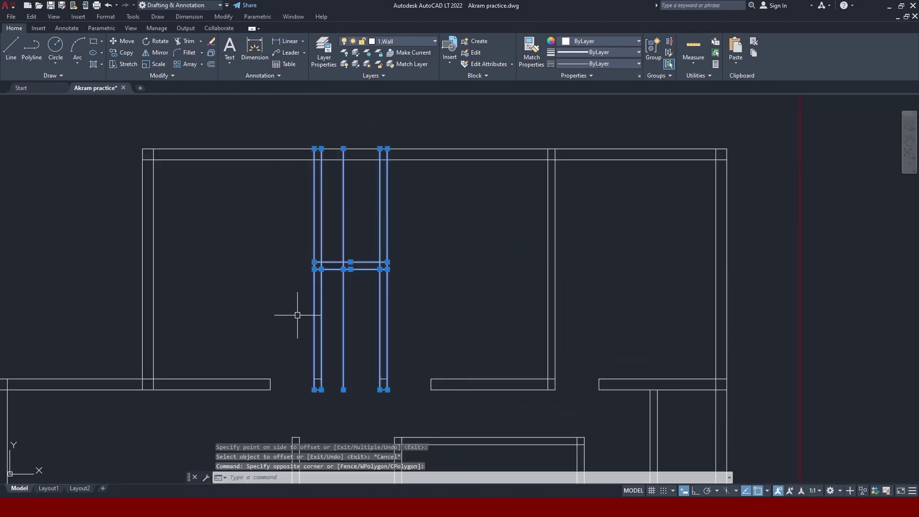
{"action": "type", "text": "tr"}
{"action": "key", "text": "Return"}
{"action": "left_click", "coordinate": [364, 223]}
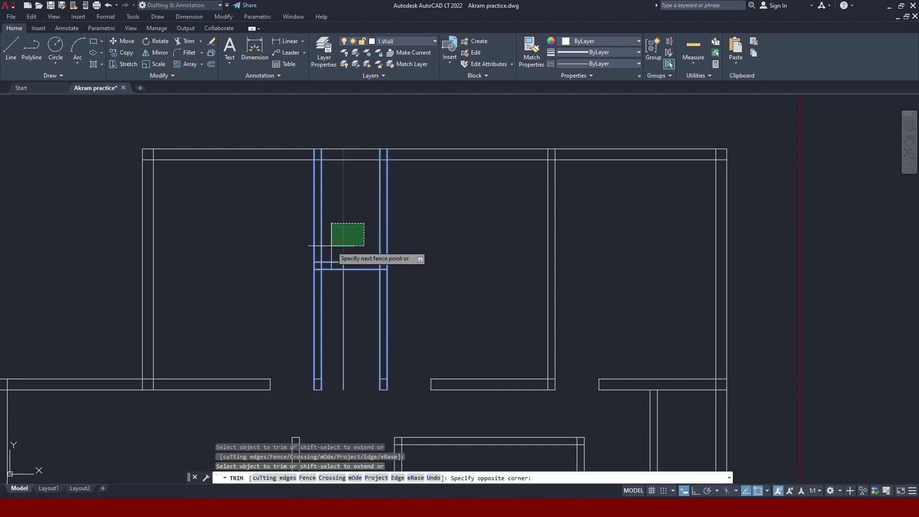
{"action": "left_click", "coordinate": [333, 246]}
{"action": "left_click", "coordinate": [357, 304]}
{"action": "left_click", "coordinate": [333, 325]}
{"action": "left_click", "coordinate": [370, 244]}
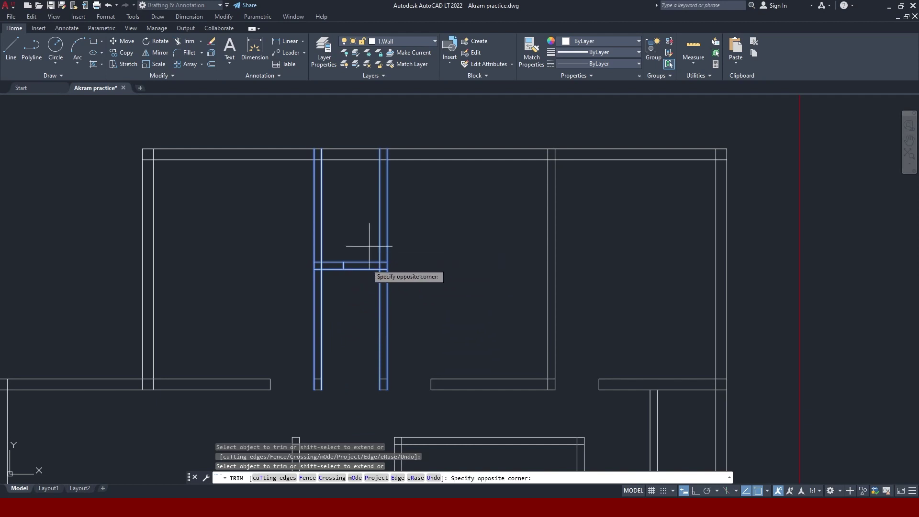
{"action": "left_click", "coordinate": [358, 288]}
{"action": "key", "text": "Escape"}
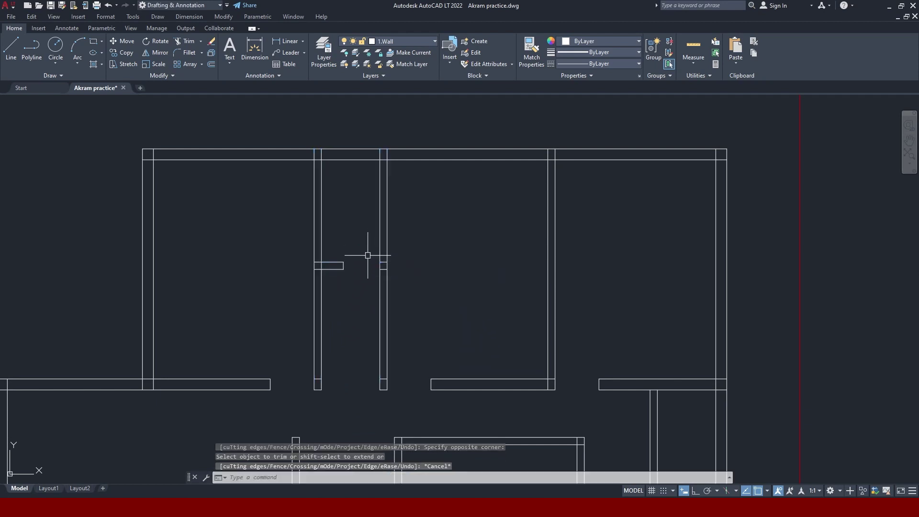
{"action": "scroll", "coordinate": [366, 256], "scroll_direction": "down", "scroll_amount": 2}
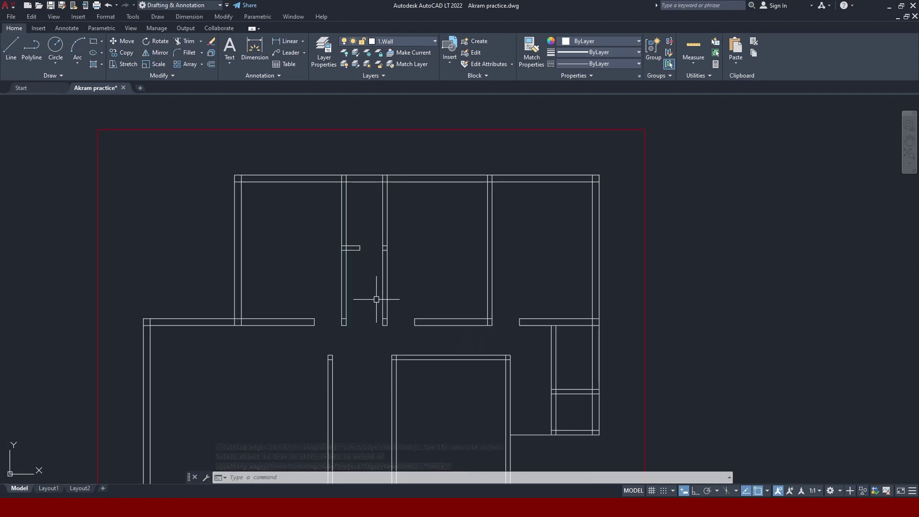
{"action": "middle_click_drag", "start_coordinate": [353, 322], "coordinate": [322, 245]}
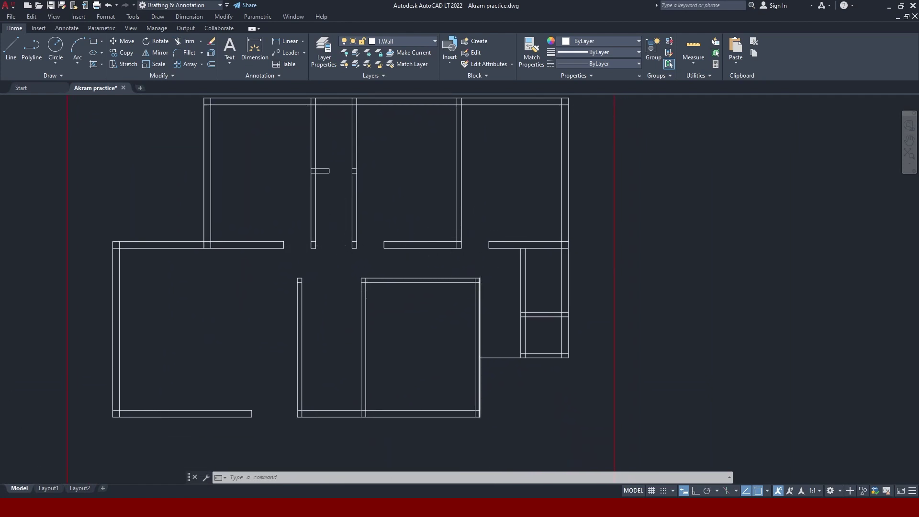
Offset the small room's upper and lower cross lines 2'6" above and below.
{"action": "scroll", "coordinate": [480, 291], "scroll_direction": "up", "scroll_amount": 2}
{"action": "mouse_move", "coordinate": [555, 334]}
{"action": "middle_mouse_down"}
{"action": "mouse_move", "coordinate": [509, 329]}
{"action": "mouse_move", "coordinate": [404, 281]}
{"action": "middle_mouse_up"}
{"action": "scroll", "coordinate": [404, 281], "scroll_direction": "up", "scroll_amount": 2}
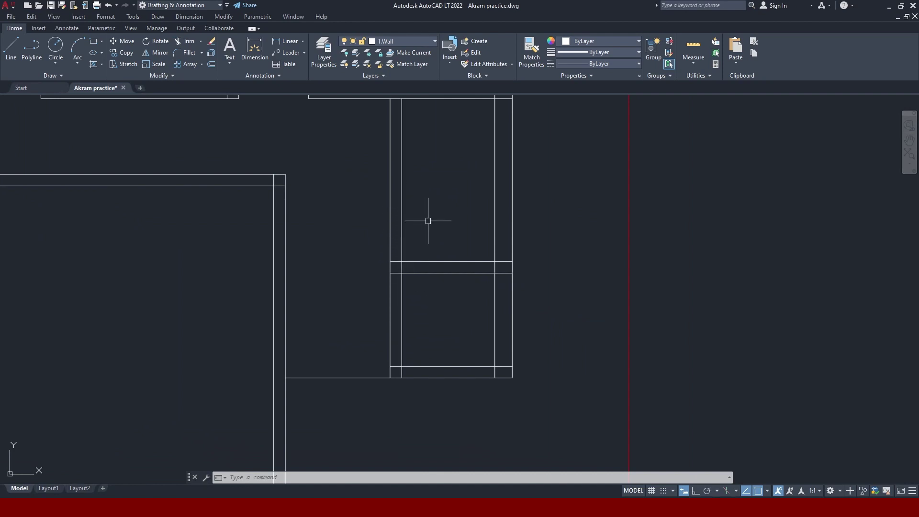
{"action": "type", "text": "o"}
{"action": "key", "text": "Return"}
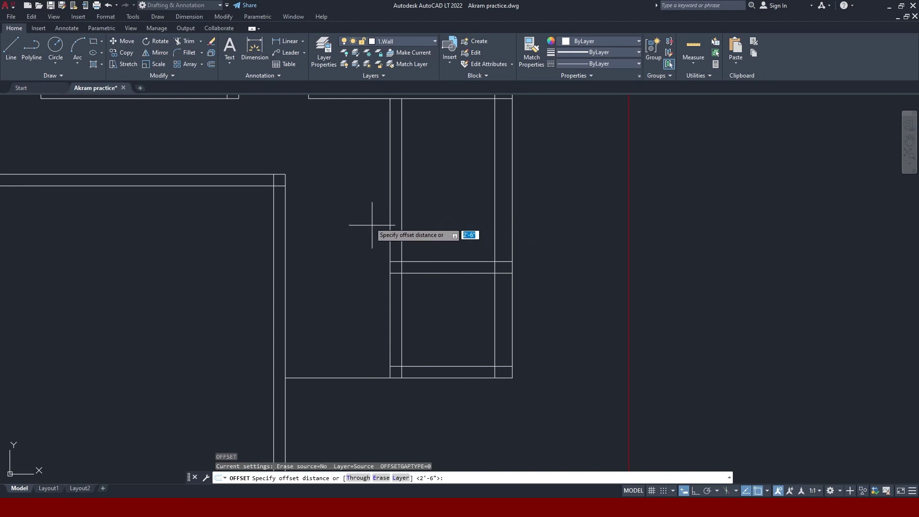
{"action": "scroll", "coordinate": [370, 218], "scroll_direction": "up", "scroll_amount": 4}
{"action": "scroll", "coordinate": [371, 212], "scroll_direction": "down", "scroll_amount": 2}
{"action": "scroll", "coordinate": [371, 212], "scroll_direction": "down", "scroll_amount": 2}
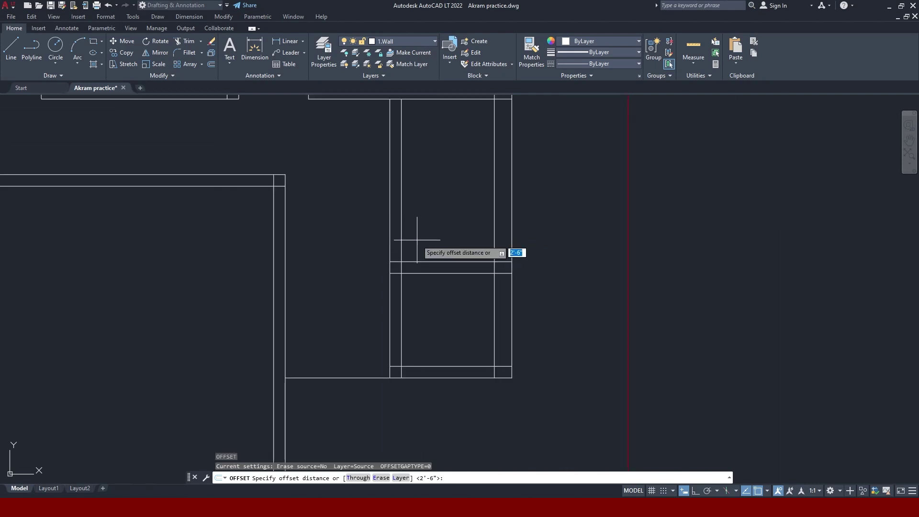
{"action": "key", "text": "Return"}
{"action": "left_click", "coordinate": [421, 261]}
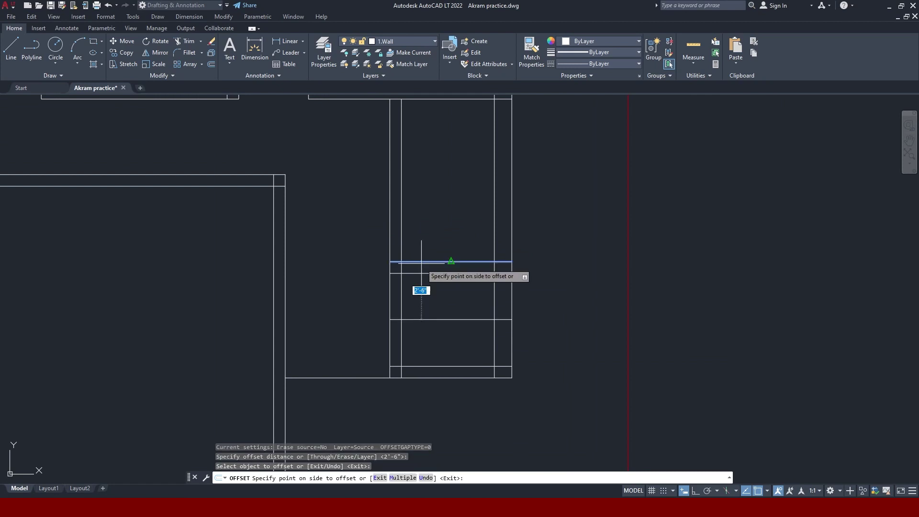
{"action": "left_click", "coordinate": [426, 201]}
{"action": "left_click", "coordinate": [421, 273]}
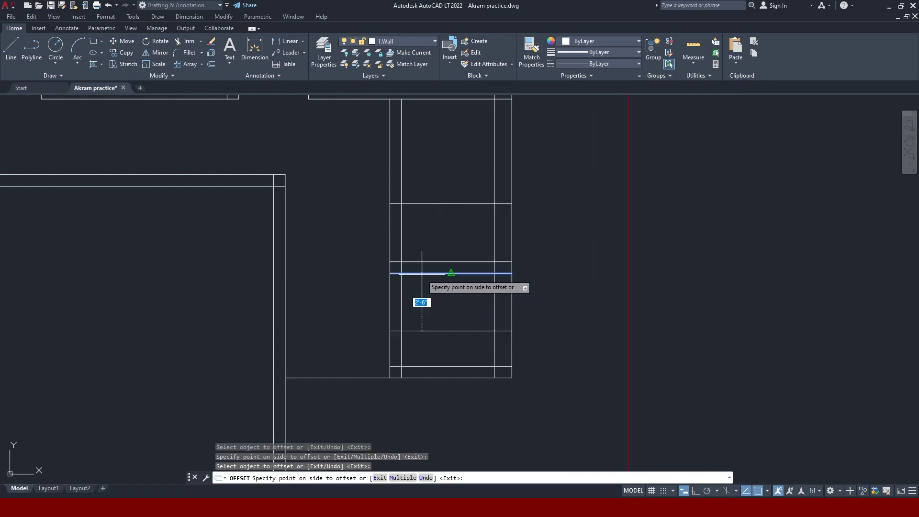
{"action": "left_click", "coordinate": [427, 323]}
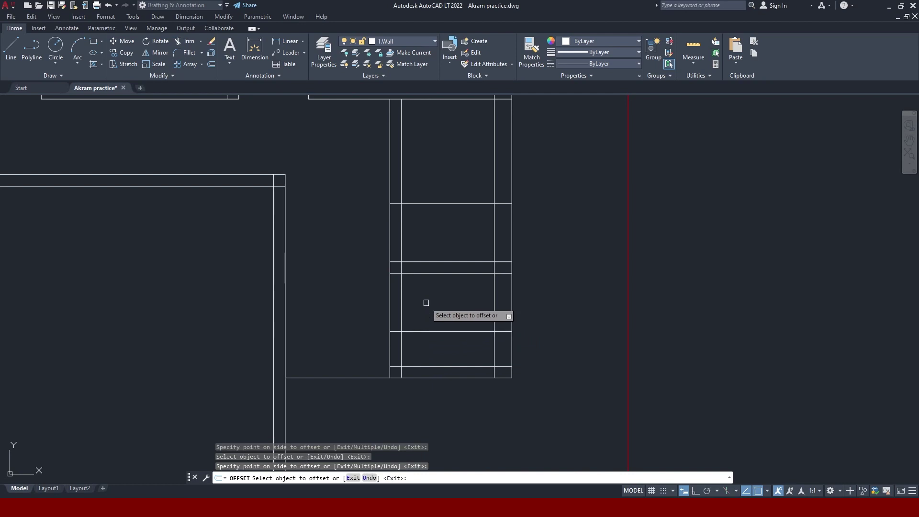
{"action": "key", "text": "Escape"}
Trim the wall between each pair of lines to clean the small room's two openings.
{"action": "left_click", "coordinate": [454, 148]}
{"action": "left_click", "coordinate": [357, 349]}
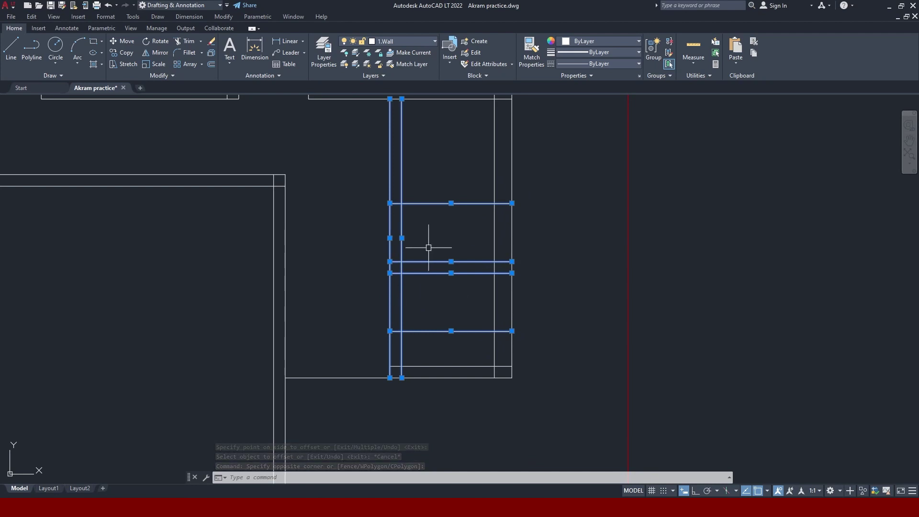
{"action": "type", "text": "TR"}
{"action": "key", "text": "Return"}
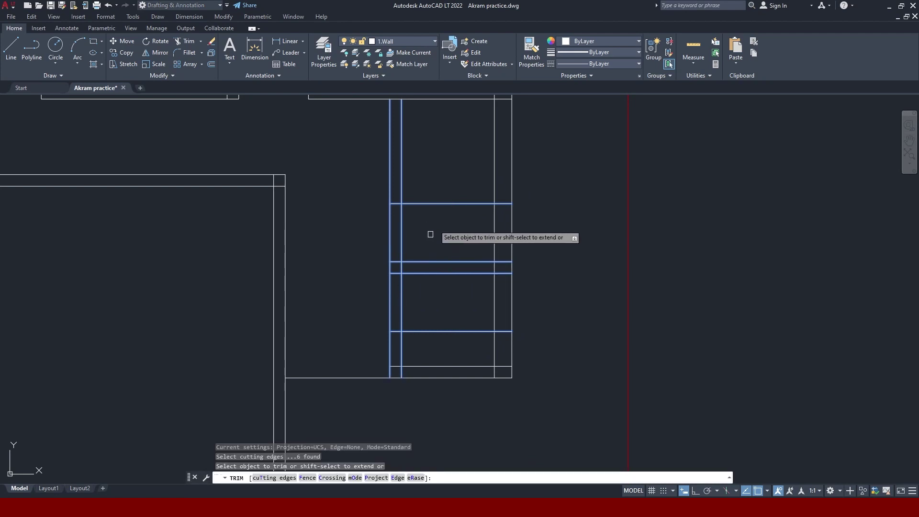
{"action": "left_click", "coordinate": [446, 178]}
{"action": "left_click", "coordinate": [432, 220]}
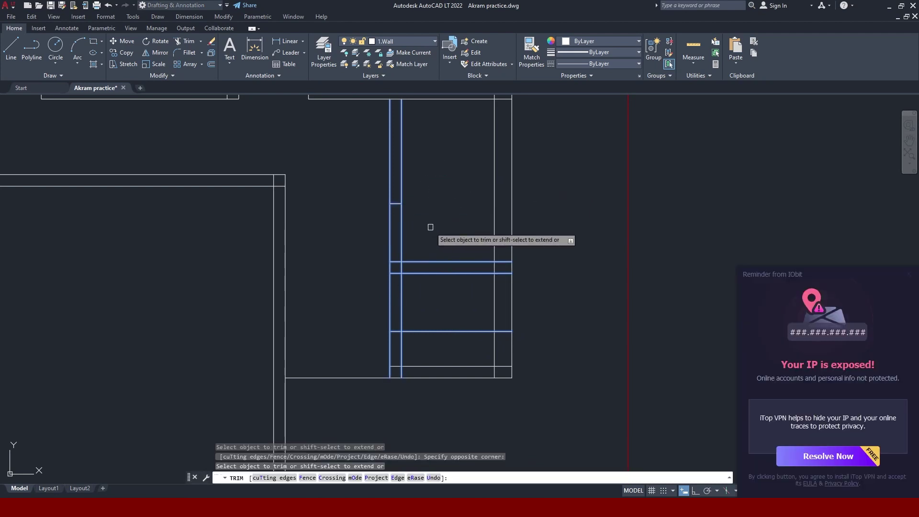
{"action": "left_click", "coordinate": [363, 250]}
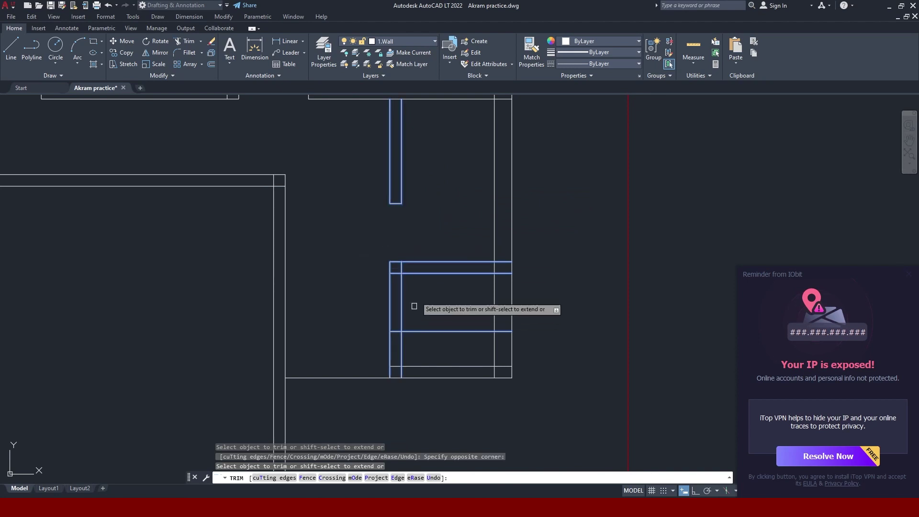
{"action": "left_click", "coordinate": [432, 295]}
{"action": "left_click", "coordinate": [353, 318]}
{"action": "left_click", "coordinate": [474, 306]}
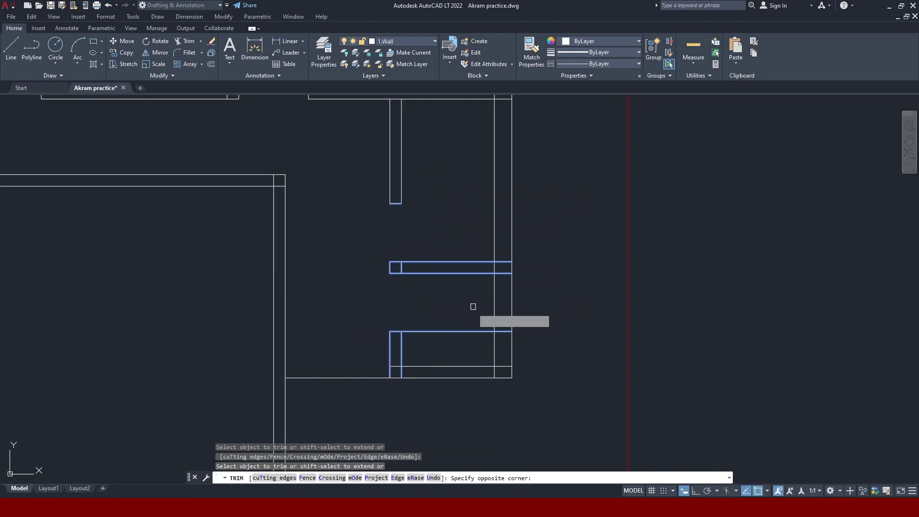
{"action": "left_click", "coordinate": [427, 343]}
{"action": "scroll", "coordinate": [426, 344], "scroll_direction": "down", "scroll_amount": 2}
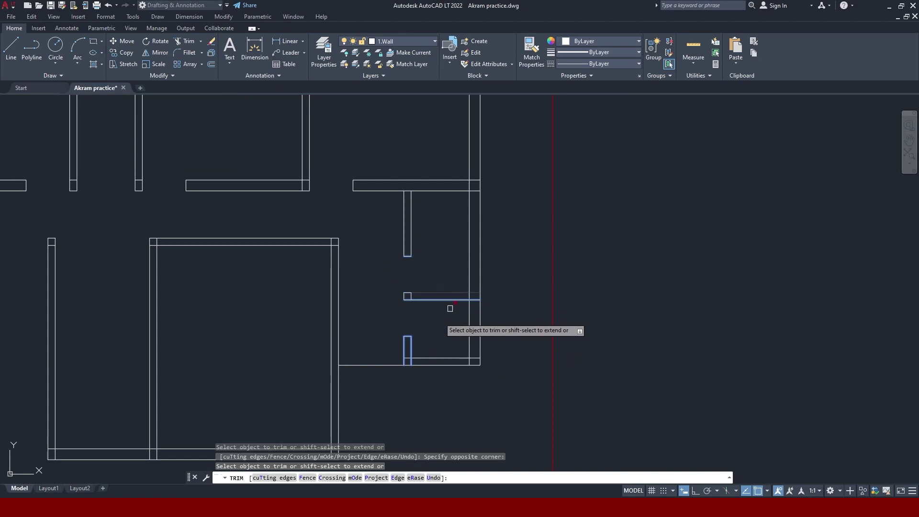
{"action": "key", "text": "Escape"}
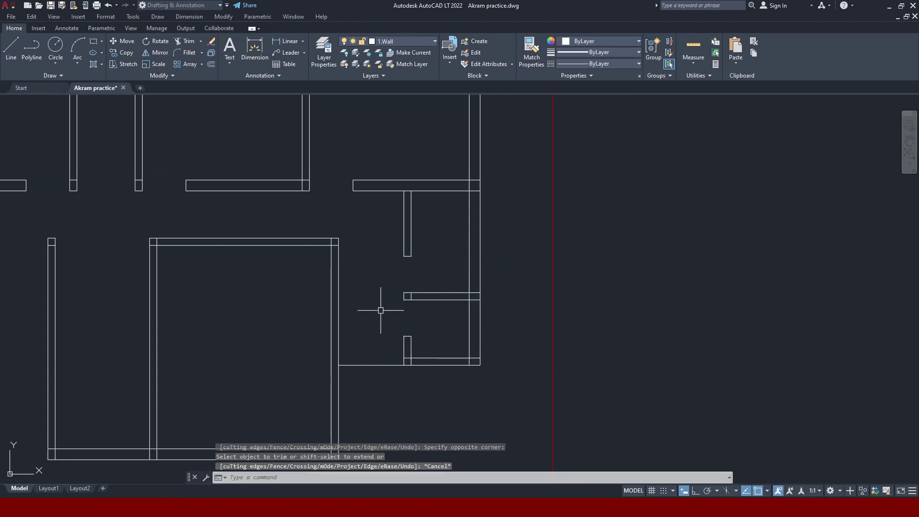
{"action": "middle_click_drag", "start_coordinate": [376, 316], "coordinate": [486, 258]}
{"action": "mouse_move", "coordinate": [303, 194]}
{"action": "middle_mouse_down"}
{"action": "mouse_move", "coordinate": [349, 266]}
{"action": "mouse_move", "coordinate": [369, 243]}
{"action": "middle_mouse_up"}
Offset the large room's left inner wall line 3' to the right.
{"action": "scroll", "coordinate": [355, 248], "scroll_direction": "up", "scroll_amount": 2}
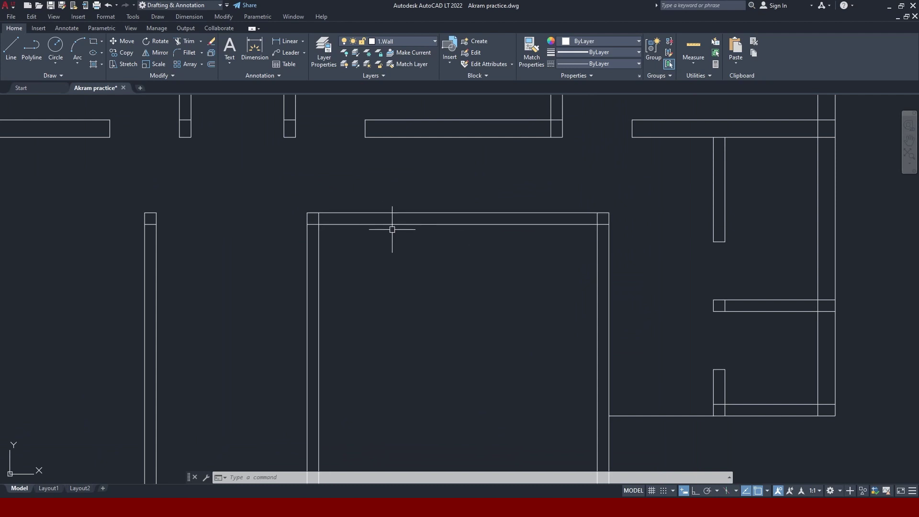
{"action": "type", "text": "o"}
{"action": "key", "text": "Return"}
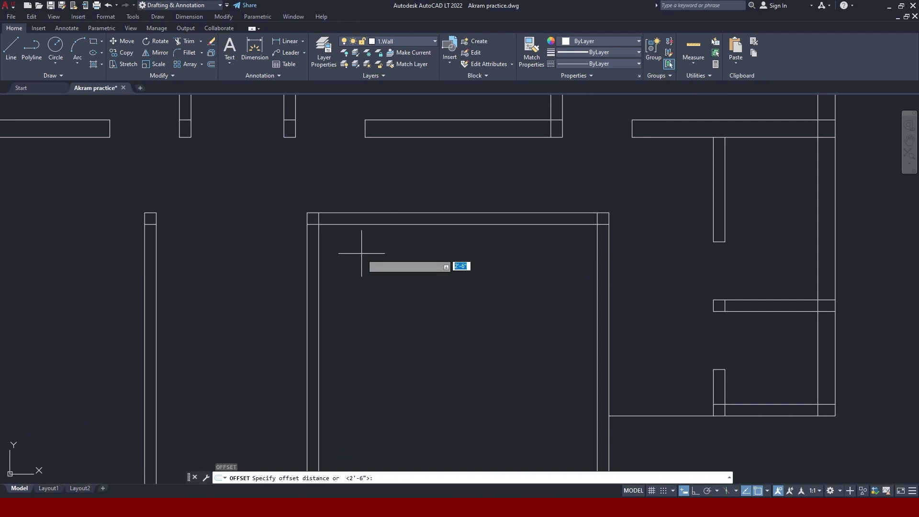
{"action": "key", "text": "Return"}
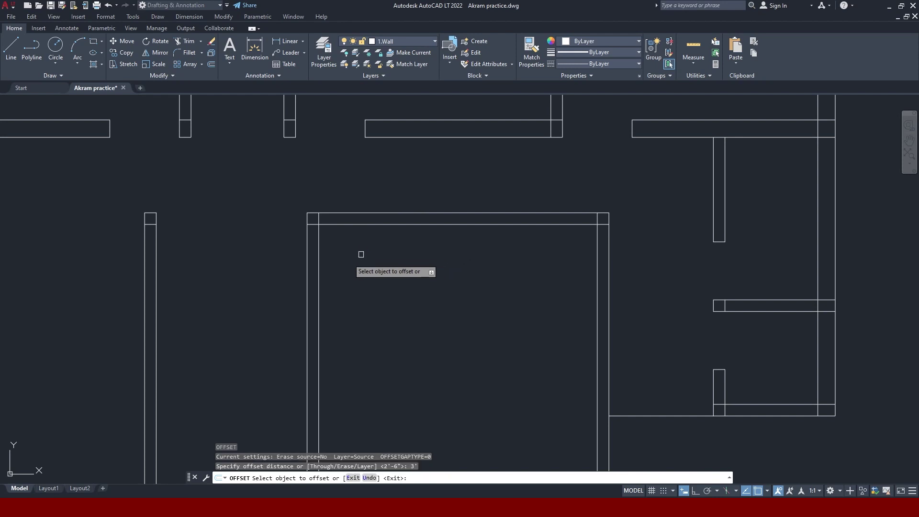
{"action": "left_click", "coordinate": [319, 260]}
{"action": "left_click", "coordinate": [372, 259]}
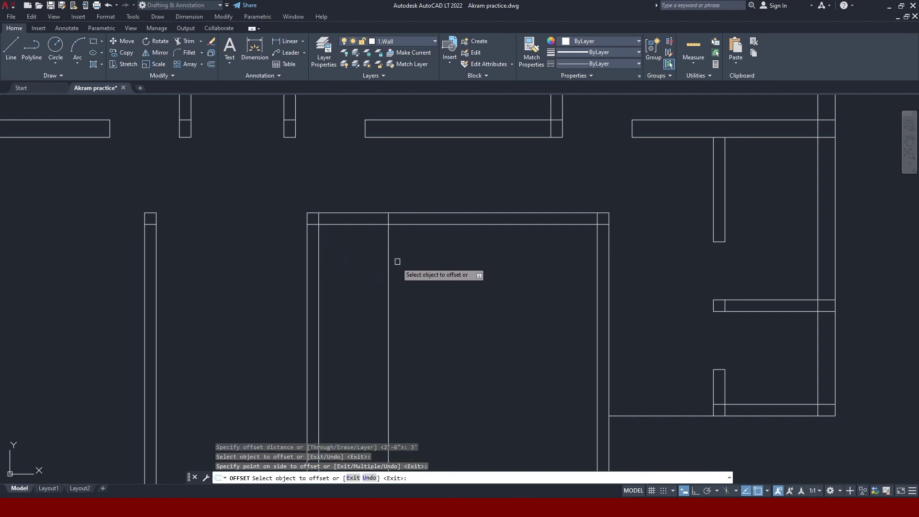
{"action": "scroll", "coordinate": [378, 253], "scroll_direction": "down", "scroll_amount": 3}
{"action": "scroll", "coordinate": [380, 366], "scroll_direction": "up", "scroll_amount": 2}
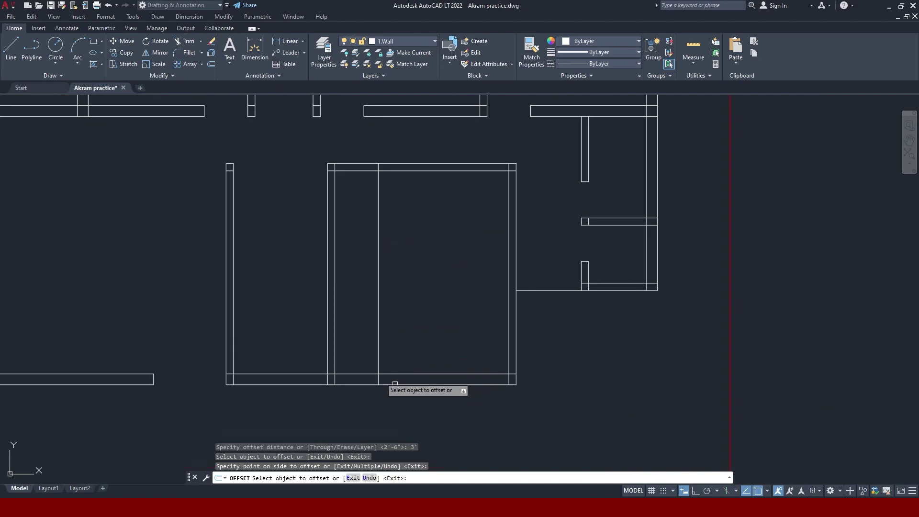
{"action": "key", "text": "Escape"}
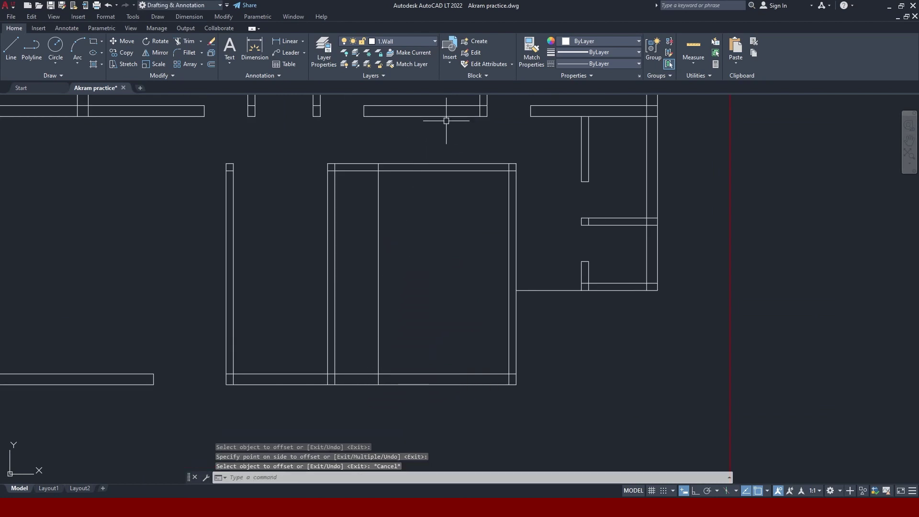
Trim the top wall lines between the two vertical lines to form the opening.
{"action": "left_click", "coordinate": [437, 143]}
{"action": "left_click", "coordinate": [308, 273]}
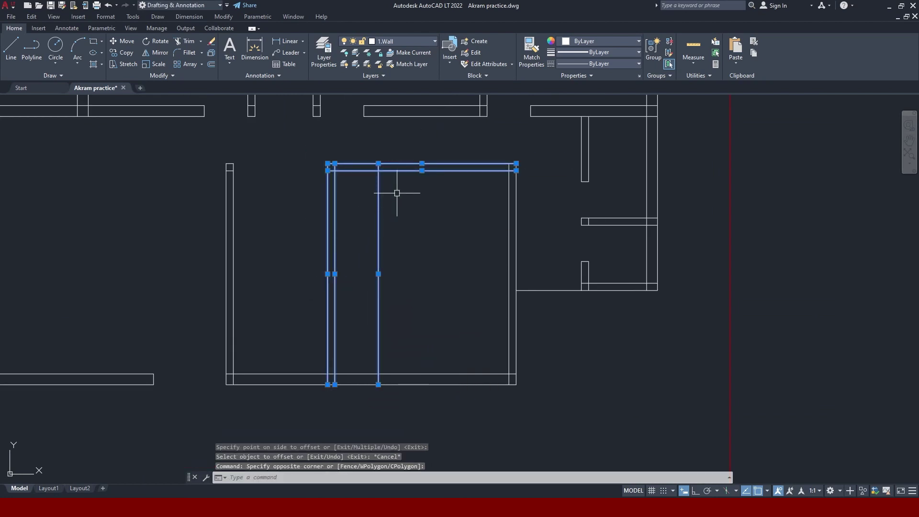
{"action": "key", "text": "Return"}
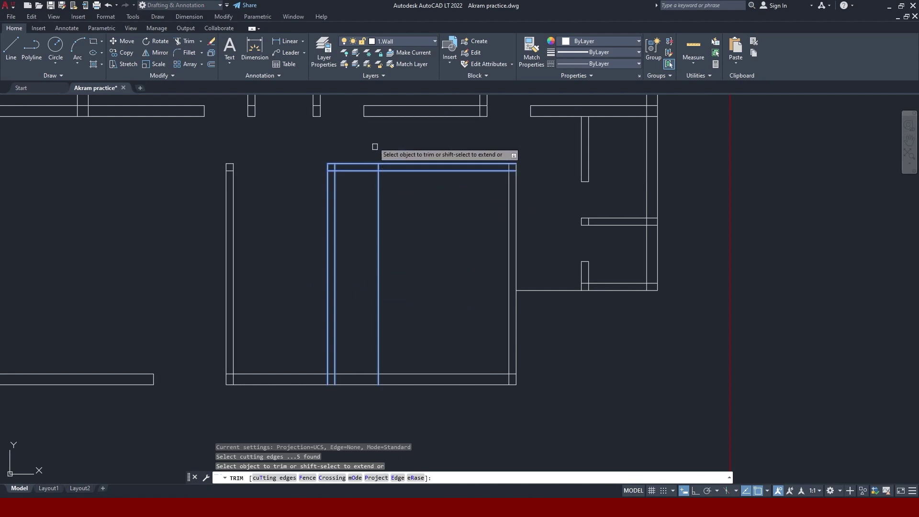
{"action": "left_click", "coordinate": [373, 141]}
{"action": "left_click", "coordinate": [352, 180]}
{"action": "left_click", "coordinate": [406, 194]}
{"action": "left_click", "coordinate": [364, 233]}
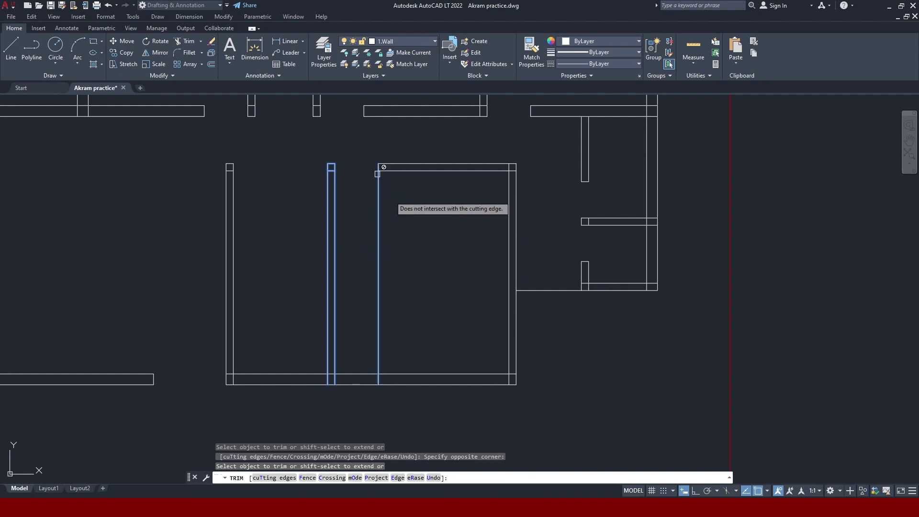
{"action": "key", "text": "Escape"}
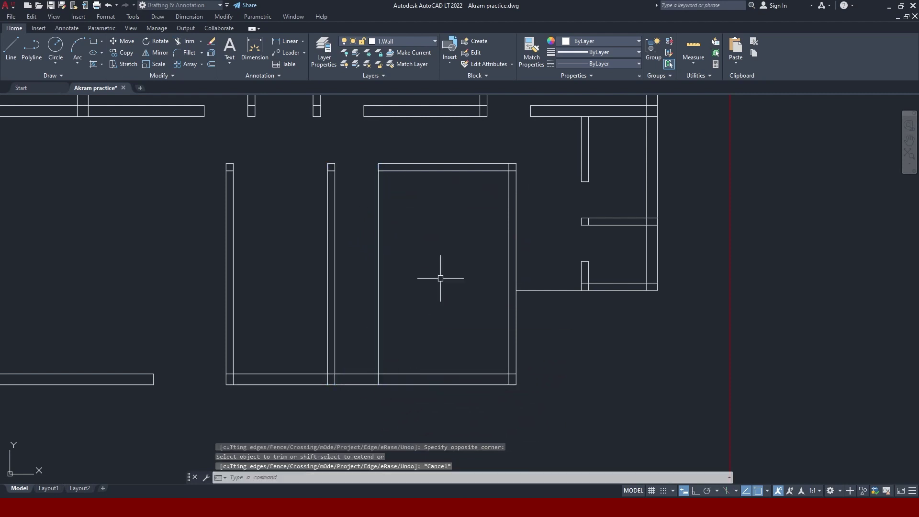
Trim away the extra offset vertical line above the new 3' opening.
{"action": "left_click", "coordinate": [460, 137]}
{"action": "left_click", "coordinate": [354, 212]}
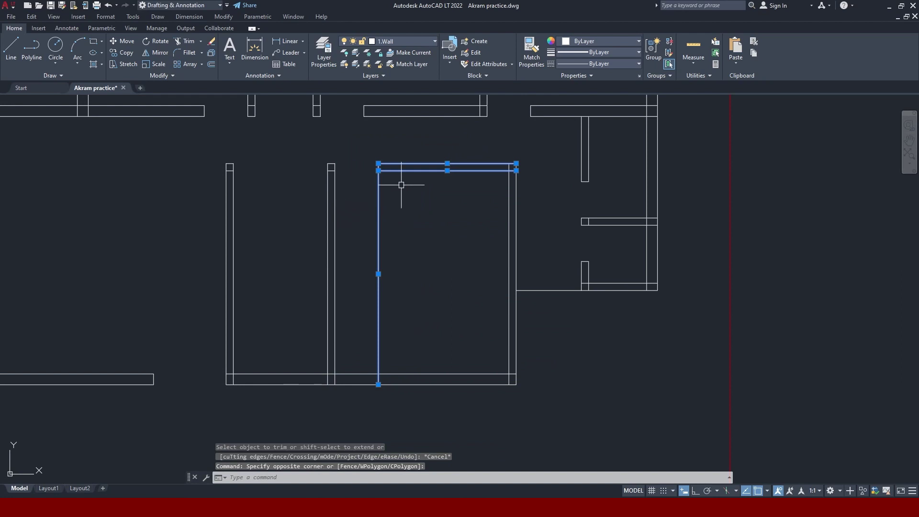
{"action": "type", "text": "t"}
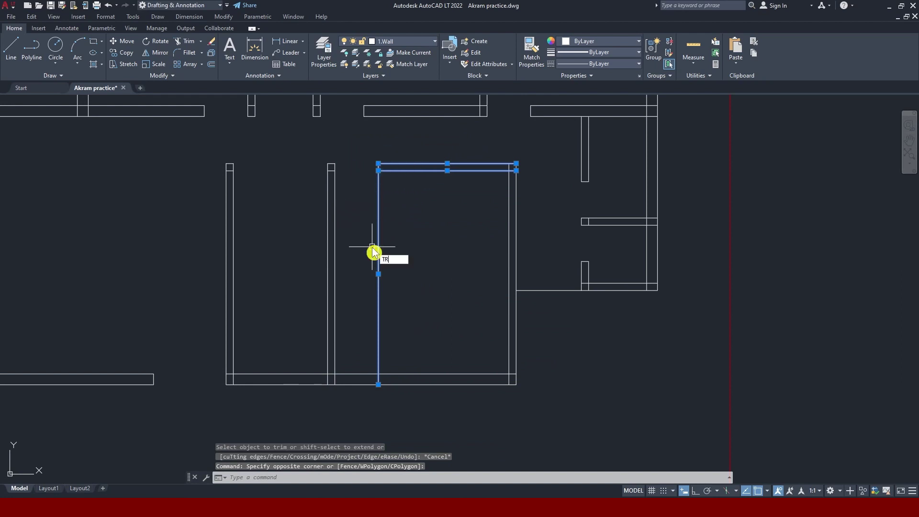
{"action": "key", "text": "Return"}
{"action": "left_click", "coordinate": [358, 223]}
{"action": "left_click", "coordinate": [398, 284]}
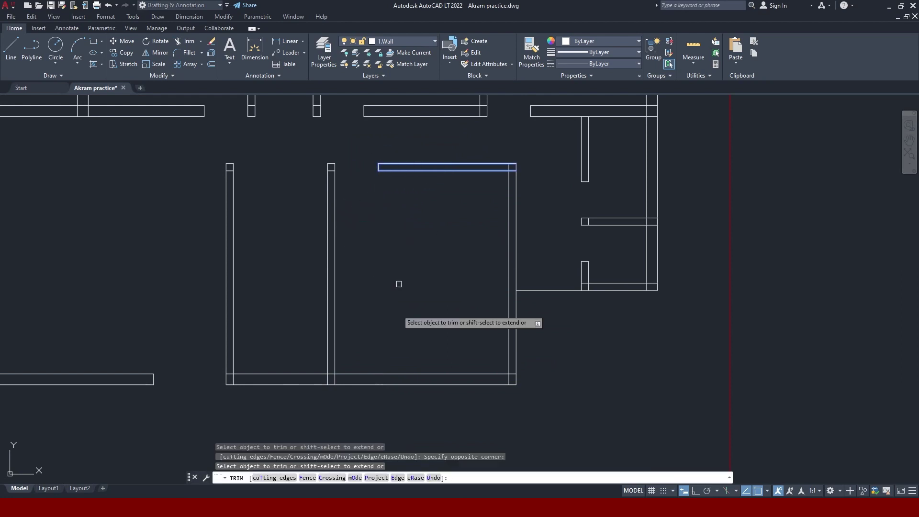
{"action": "key", "text": "Escape"}
{"action": "mouse_move", "coordinate": [365, 222]}
{"action": "middle_mouse_down"}
{"action": "mouse_move", "coordinate": [431, 291]}
{"action": "mouse_move", "coordinate": [437, 318]}
{"action": "middle_mouse_up"}
{"action": "scroll", "coordinate": [431, 292], "scroll_direction": "down", "scroll_amount": 4}
{"action": "scroll", "coordinate": [432, 292], "scroll_direction": "down", "scroll_amount": 1}
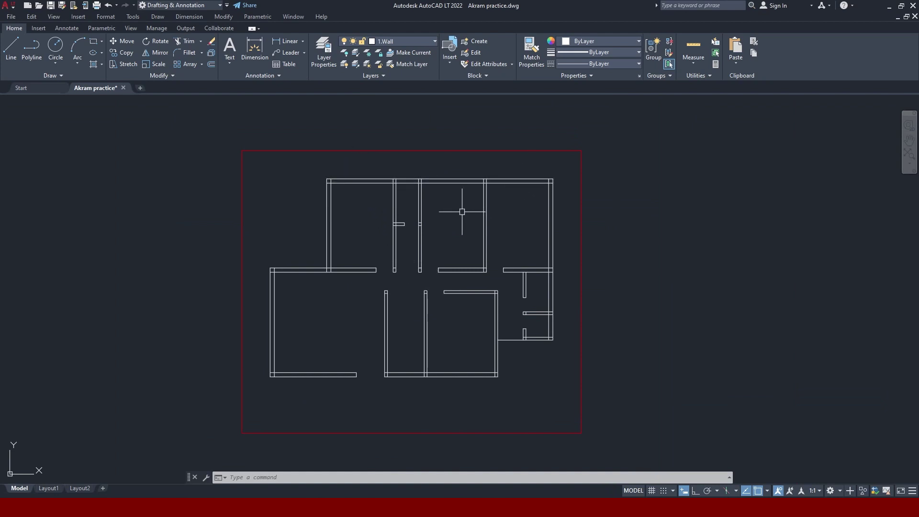
{"action": "middle_click_drag", "start_coordinate": [461, 211], "coordinate": [441, 218]}
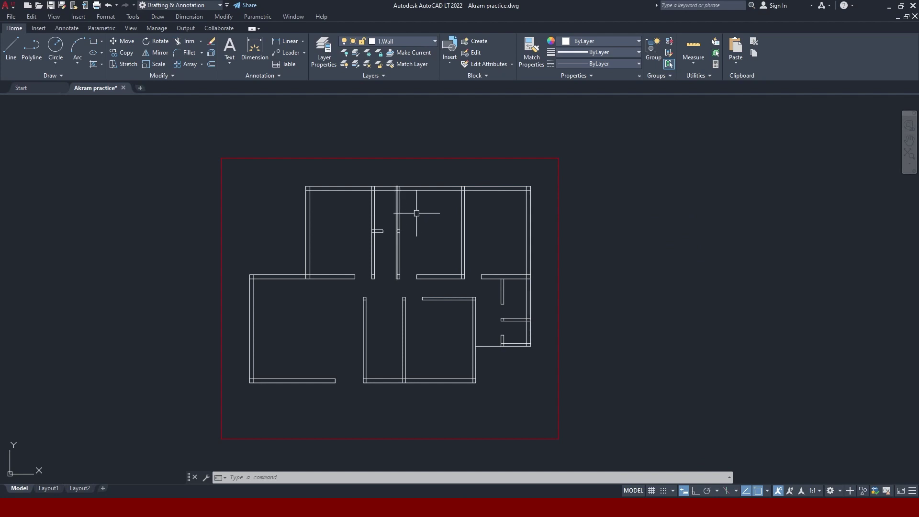
{"action": "scroll", "coordinate": [349, 195], "scroll_direction": "up", "scroll_amount": 4}
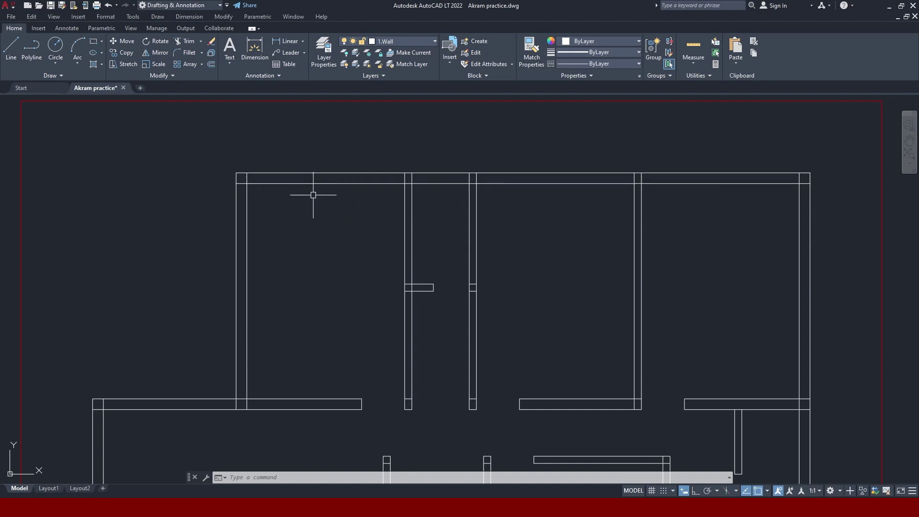
{"action": "left_click", "coordinate": [315, 183]}
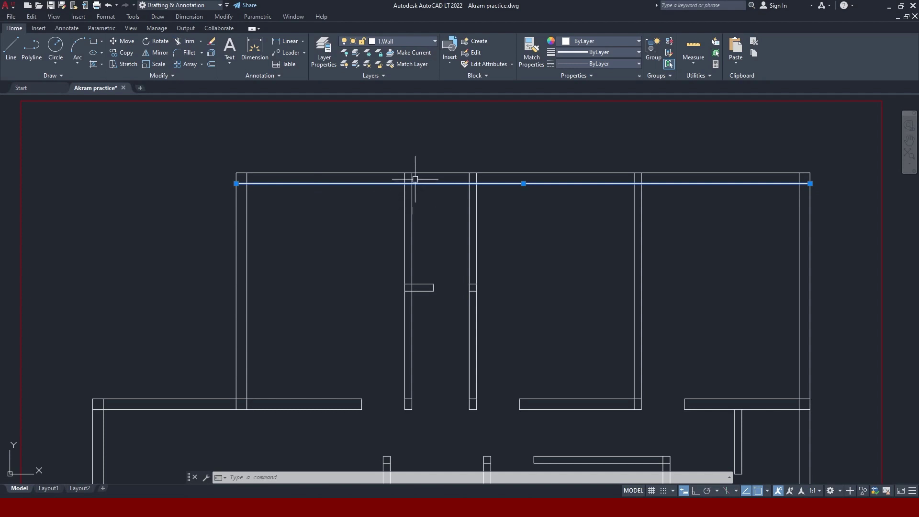
Clear the selected top wall line and zoom back out over the plan.
{"action": "scroll", "coordinate": [415, 179], "scroll_direction": "up", "scroll_amount": 5}
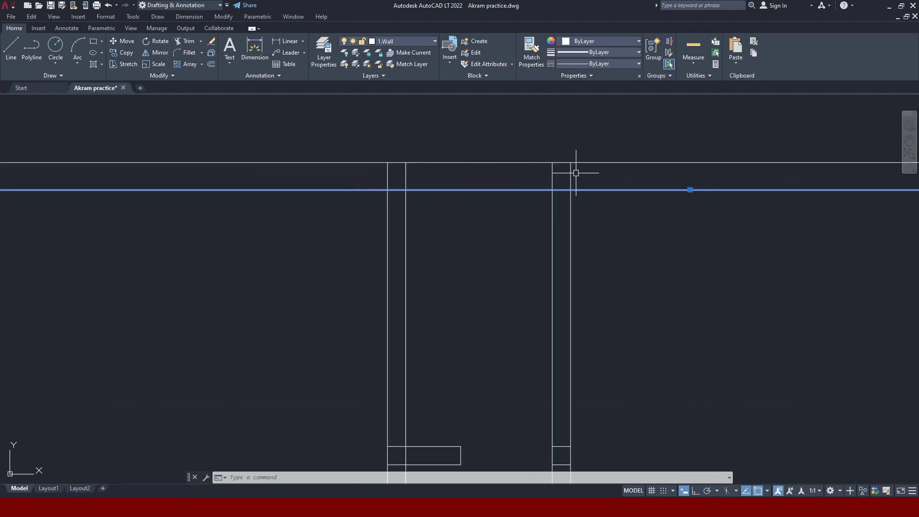
{"action": "scroll", "coordinate": [486, 183], "scroll_direction": "down", "scroll_amount": 5}
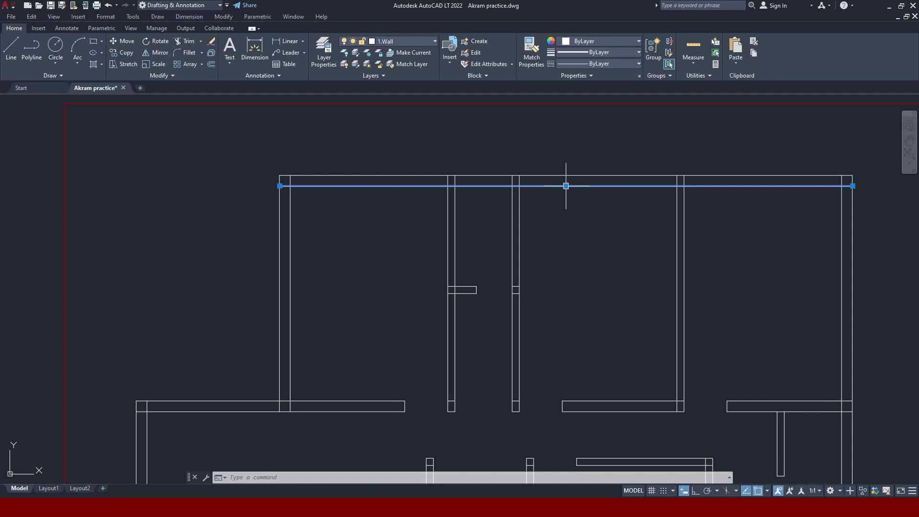
{"action": "key", "text": "Escape"}
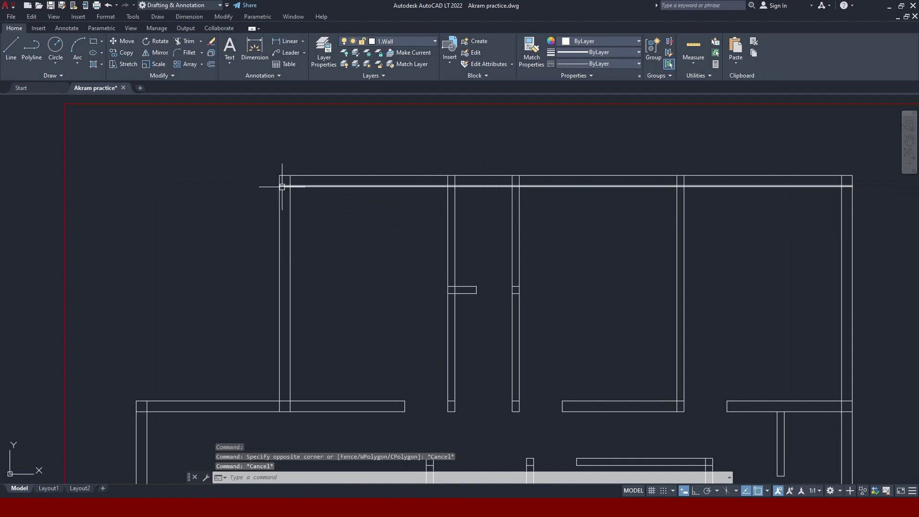
{"action": "scroll", "coordinate": [289, 187], "scroll_direction": "up", "scroll_amount": 5}
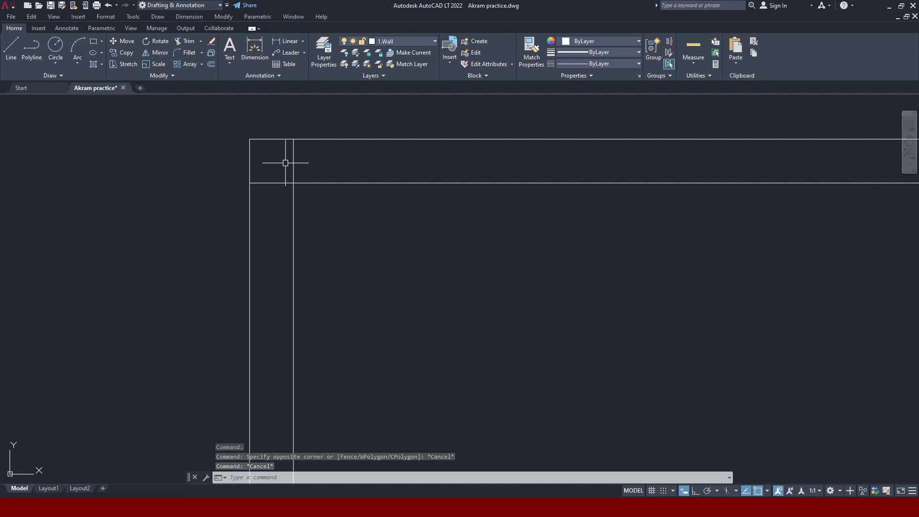
Trim two short wall-line pieces where the upper-right room meets the top wall.
{"action": "type", "text": "tr"}
{"action": "key", "text": "Return"}
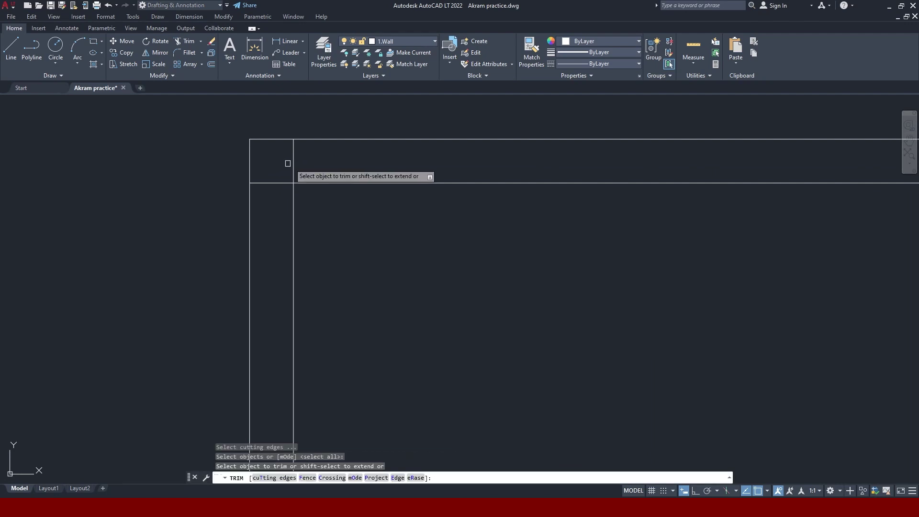
{"action": "scroll", "coordinate": [294, 186], "scroll_direction": "down", "scroll_amount": 4}
{"action": "scroll", "coordinate": [430, 184], "scroll_direction": "up", "scroll_amount": 4}
{"action": "scroll", "coordinate": [439, 181], "scroll_direction": "up", "scroll_amount": 2}
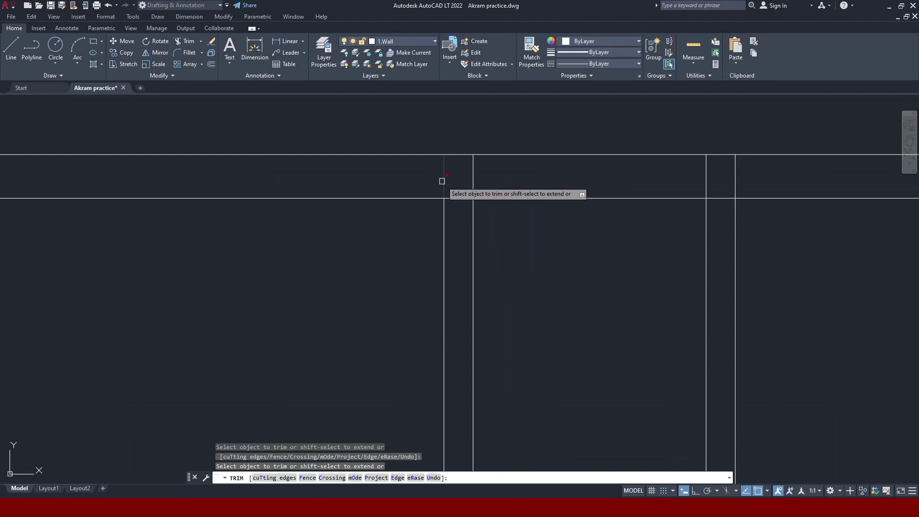
{"action": "left_click", "coordinate": [472, 179]}
{"action": "scroll", "coordinate": [335, 162], "scroll_direction": "down", "scroll_amount": 2}
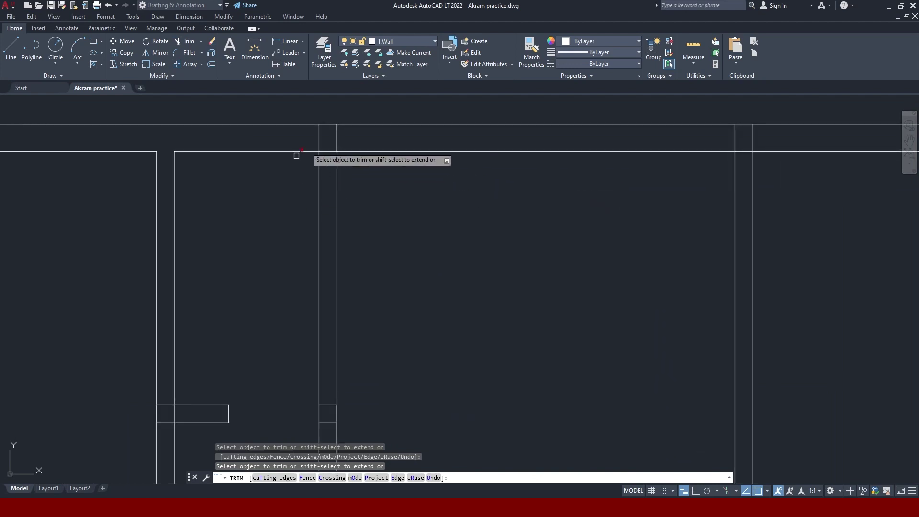
{"action": "left_click", "coordinate": [317, 137]}
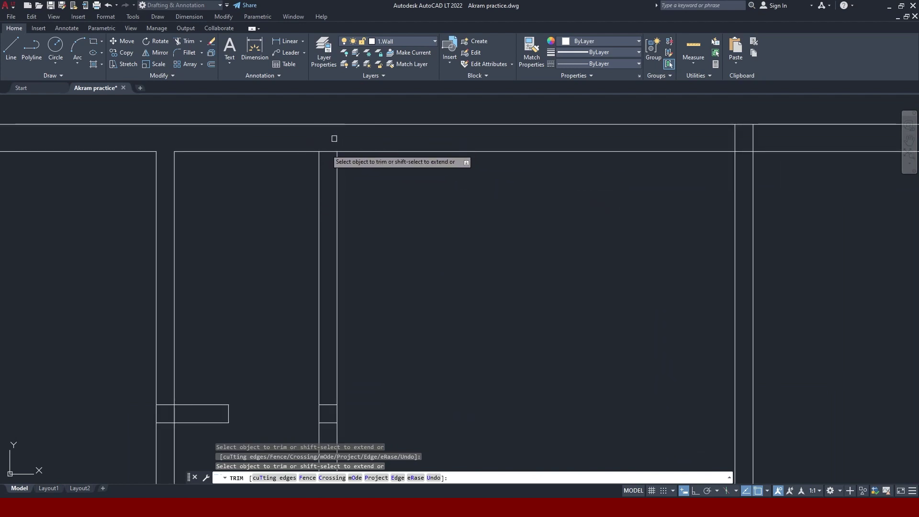
{"action": "scroll", "coordinate": [365, 146], "scroll_direction": "down", "scroll_amount": 3}
{"action": "scroll", "coordinate": [499, 162], "scroll_direction": "down", "scroll_amount": 2}
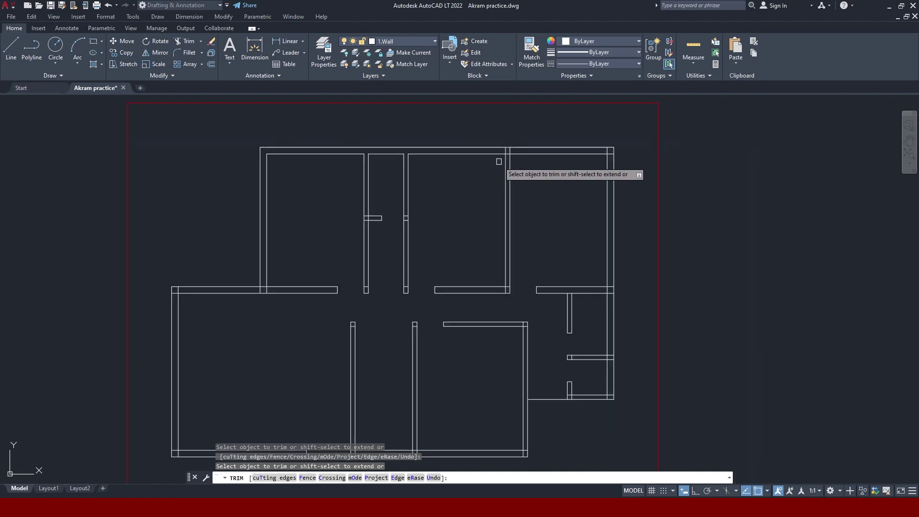
{"action": "scroll", "coordinate": [553, 225], "scroll_direction": "up", "scroll_amount": 4}
{"action": "scroll", "coordinate": [550, 219], "scroll_direction": "down", "scroll_amount": 2}
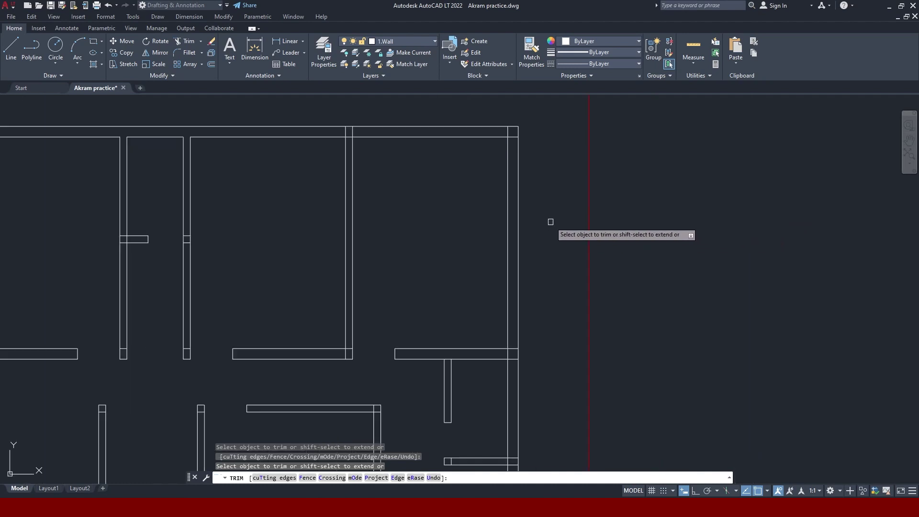
{"action": "key", "text": "Escape"}
{"action": "scroll", "coordinate": [533, 174], "scroll_direction": "down", "scroll_amount": 2}
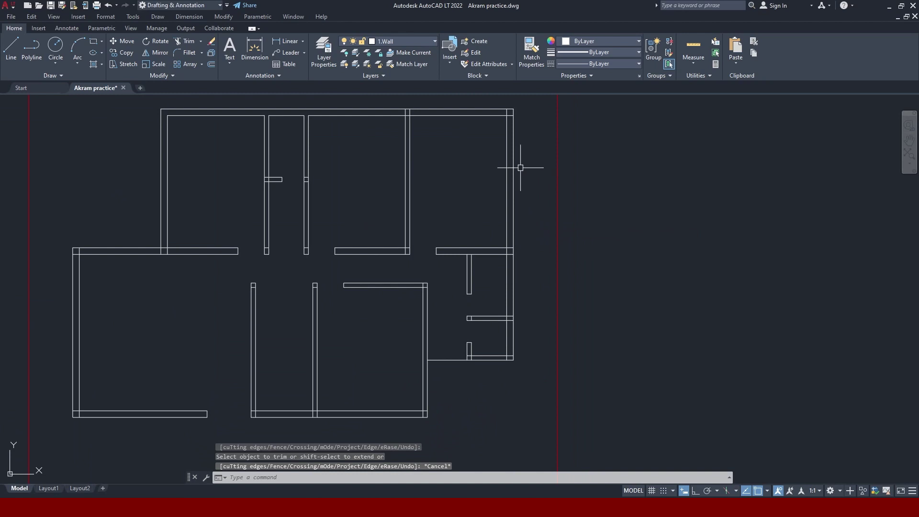
Set TRIM to Quick mode and fence-trim the overlapping top wall lines.
{"action": "type", "text": "ts or"}
{"action": "key", "text": "Return"}
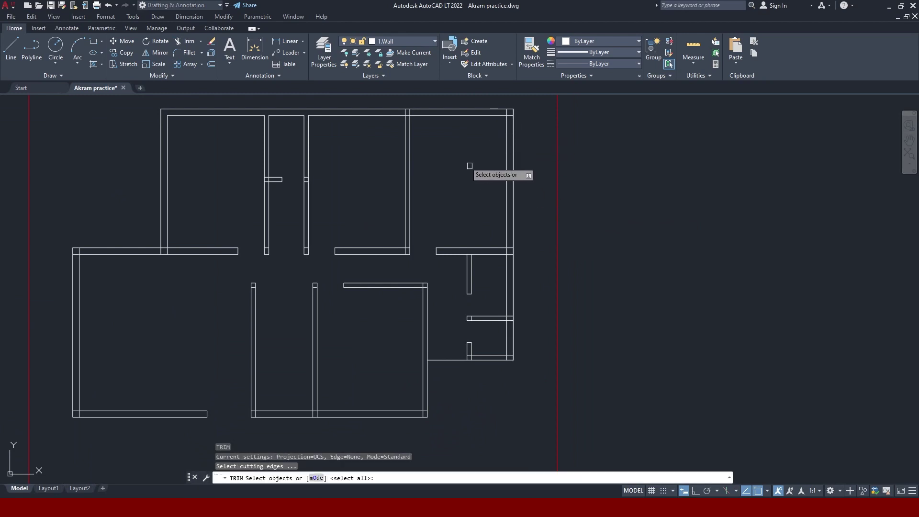
{"action": "left_click", "coordinate": [316, 478]}
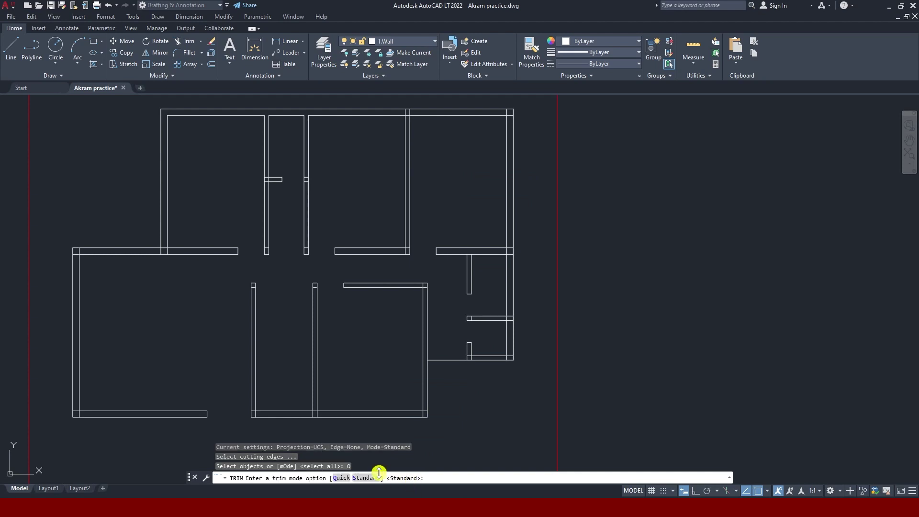
{"action": "left_click", "coordinate": [341, 478]}
{"action": "scroll", "coordinate": [262, 201], "scroll_direction": "up", "scroll_amount": 6}
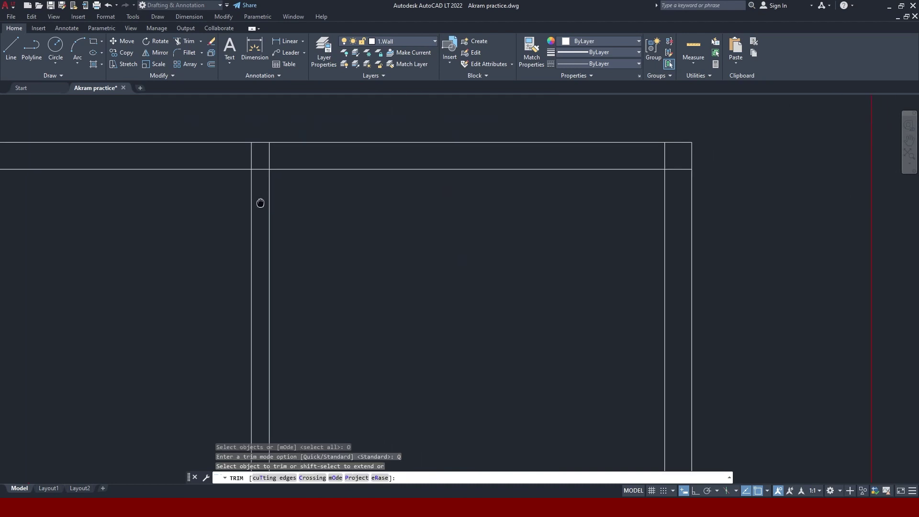
{"action": "left_click", "coordinate": [240, 159]}
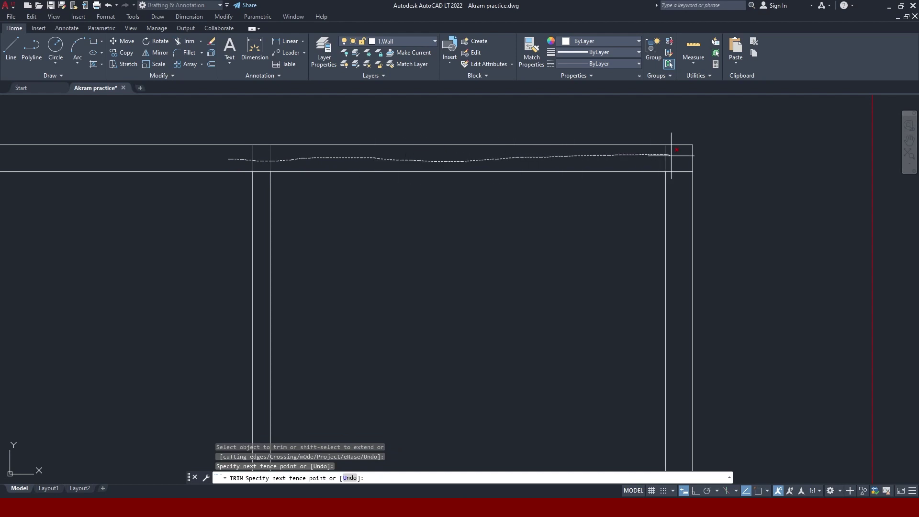
{"action": "key", "text": "Return"}
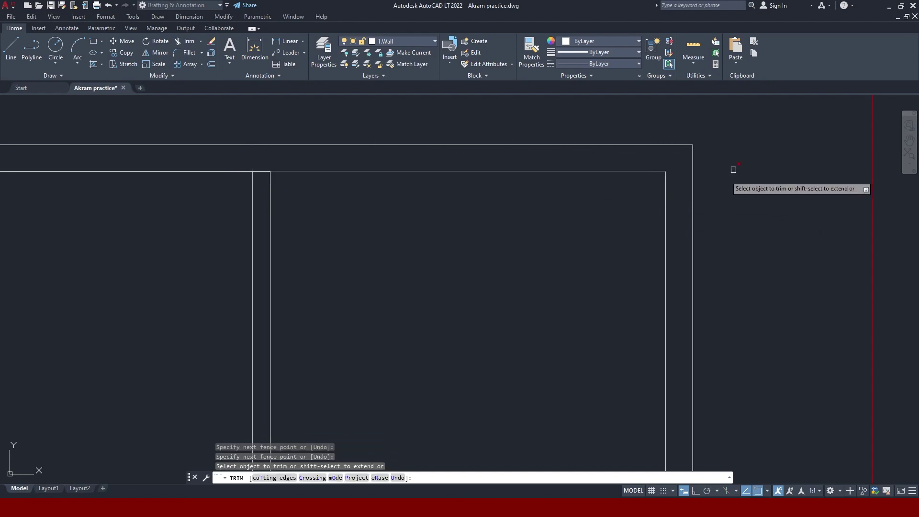
Fence-trim the overlapping lines along the right-hand wall junctions.
{"action": "scroll", "coordinate": [315, 203], "scroll_direction": "down", "scroll_amount": 2}
{"action": "scroll", "coordinate": [300, 206], "scroll_direction": "down", "scroll_amount": 2}
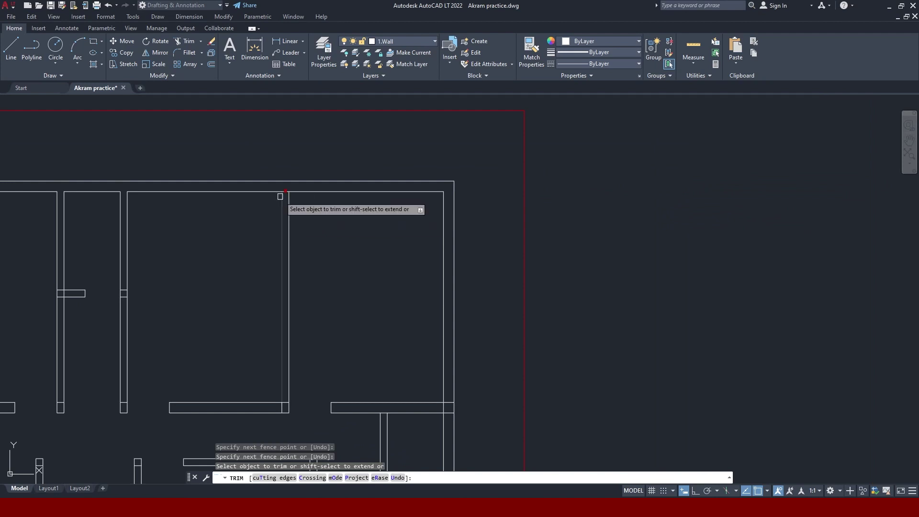
{"action": "scroll", "coordinate": [281, 198], "scroll_direction": "up", "scroll_amount": 4}
{"action": "scroll", "coordinate": [345, 270], "scroll_direction": "down", "scroll_amount": 2}
{"action": "scroll", "coordinate": [346, 271], "scroll_direction": "down", "scroll_amount": 2}
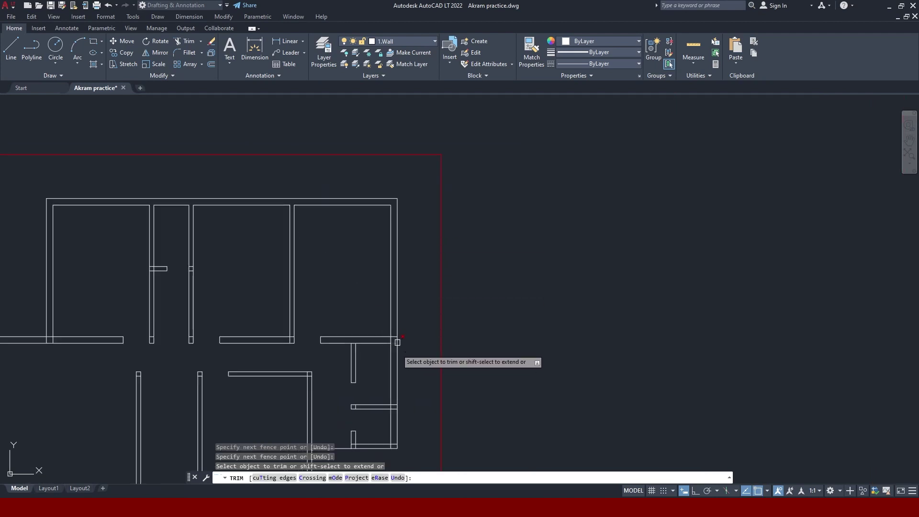
{"action": "scroll", "coordinate": [404, 361], "scroll_direction": "up", "scroll_amount": 5}
{"action": "mouse_move", "coordinate": [396, 352]}
{"action": "middle_mouse_down"}
{"action": "mouse_move", "coordinate": [392, 293]}
{"action": "mouse_move", "coordinate": [427, 119]}
{"action": "middle_mouse_up"}
{"action": "scroll", "coordinate": [426, 144], "scroll_direction": "down", "scroll_amount": 3}
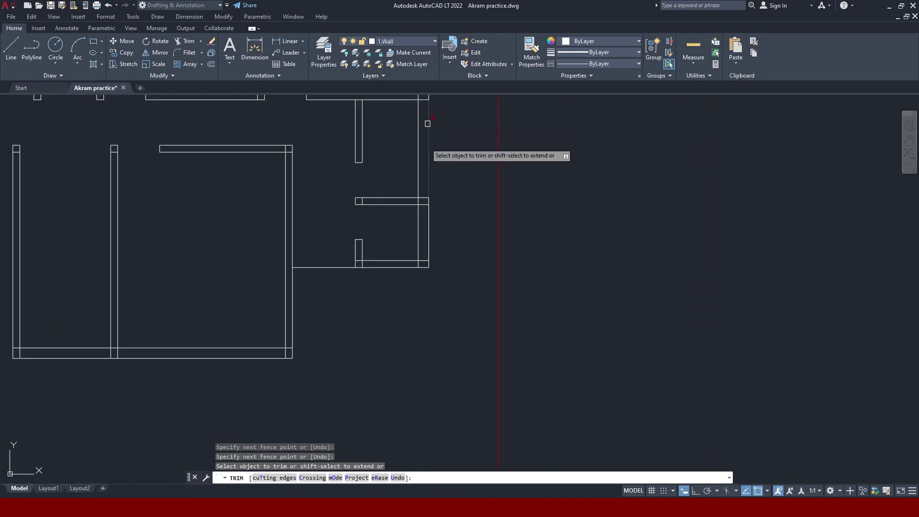
{"action": "scroll", "coordinate": [416, 112], "scroll_direction": "up", "scroll_amount": 1}
{"action": "left_click", "coordinate": [415, 101]}
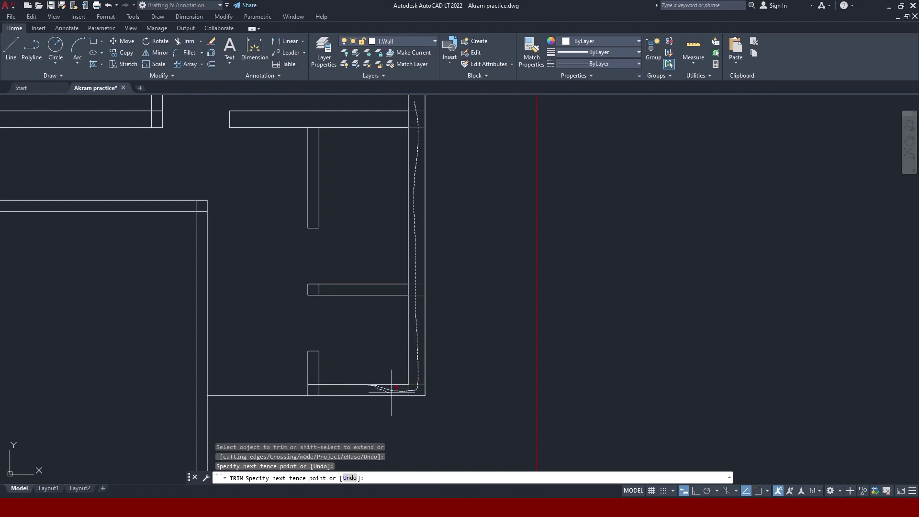
{"action": "key", "text": "Return"}
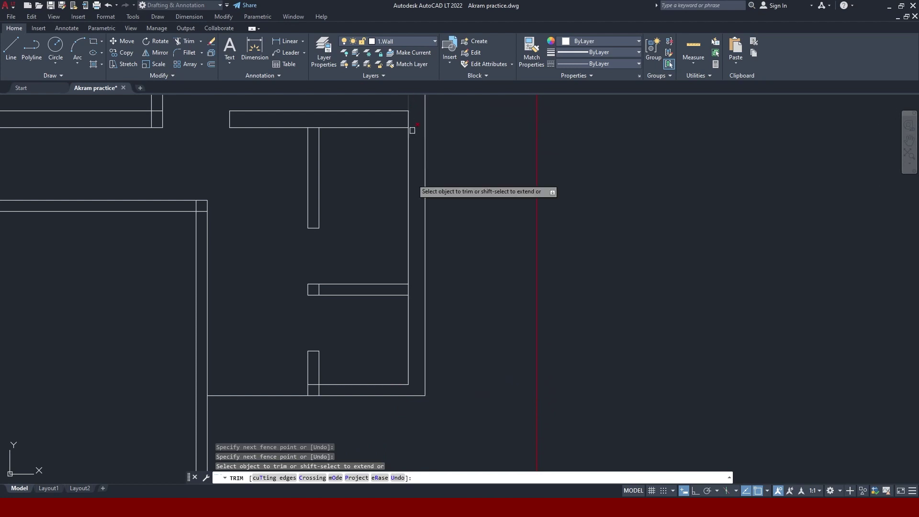
Fence-trim the overlapping lines at the lower wall junction.
{"action": "scroll", "coordinate": [330, 391], "scroll_direction": "up", "scroll_amount": 3}
{"action": "scroll", "coordinate": [331, 390], "scroll_direction": "up", "scroll_amount": 3}
{"action": "left_click", "coordinate": [321, 386]}
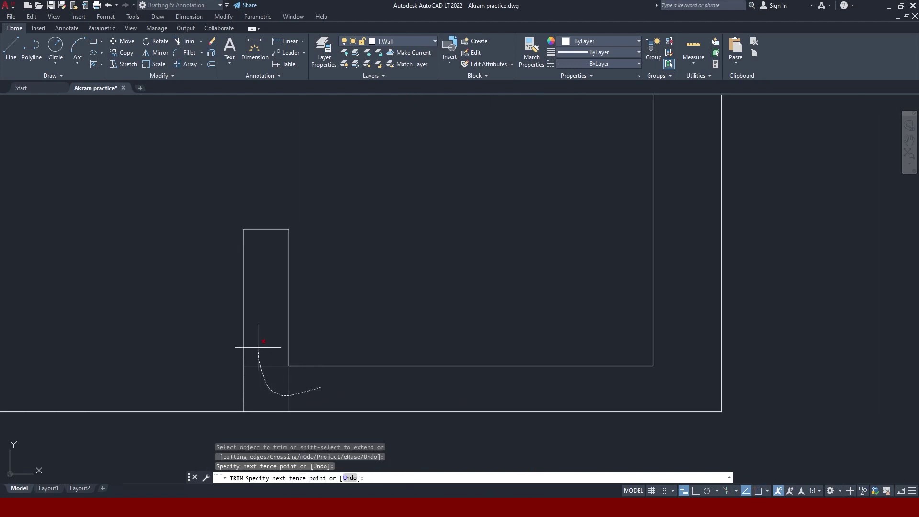
{"action": "key", "text": "Return"}
{"action": "scroll", "coordinate": [322, 365], "scroll_direction": "down", "scroll_amount": 4}
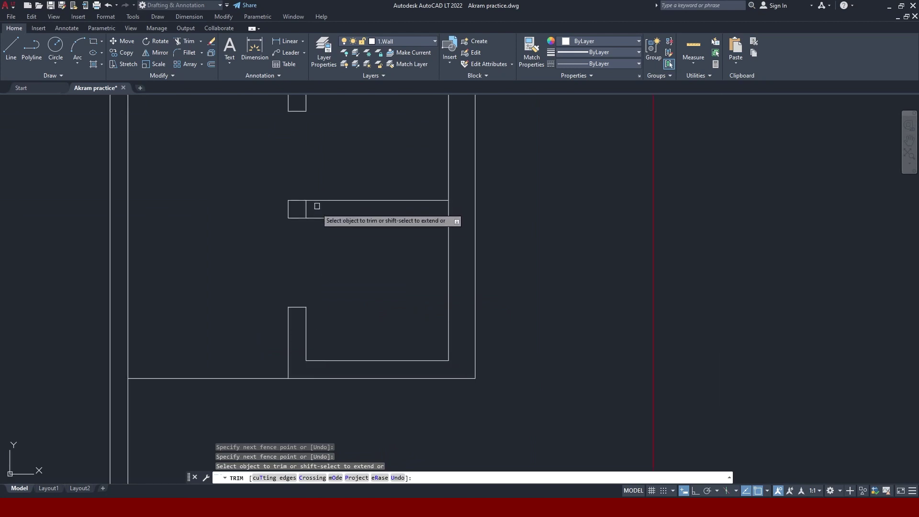
Keep Quick trim mode and fence-trim the short partition wall lines.
{"action": "left_click", "coordinate": [336, 478]}
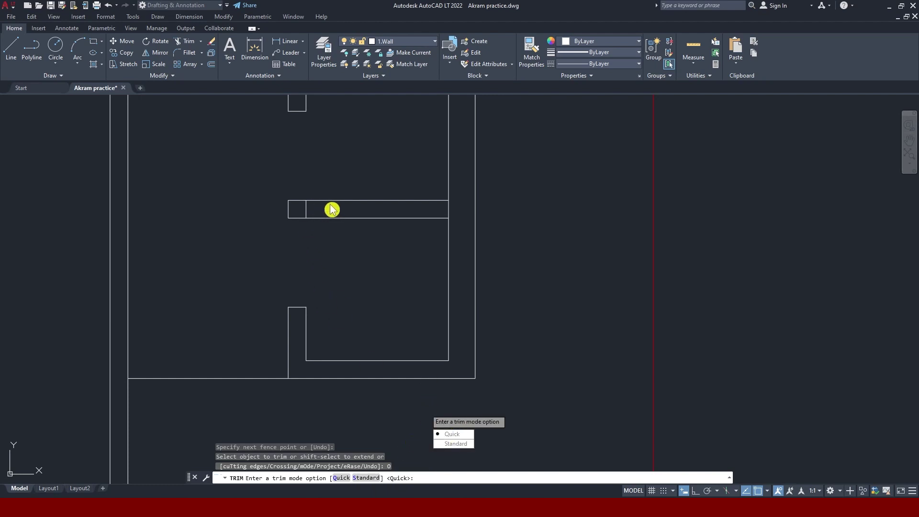
{"action": "key", "text": "Return"}
{"action": "left_click", "coordinate": [300, 207]}
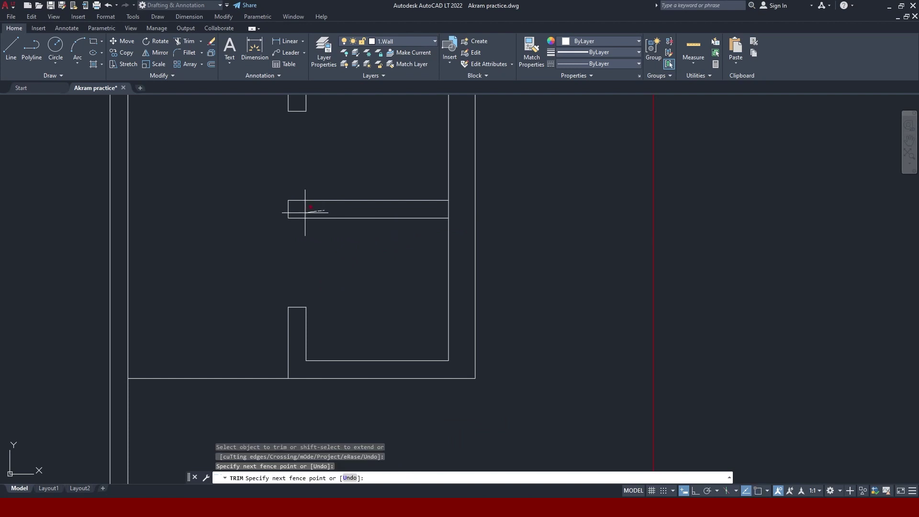
{"action": "left_click", "coordinate": [305, 212]}
{"action": "key", "text": "Return"}
Fence-trim the crossing lines at the upper T-junction.
{"action": "scroll", "coordinate": [300, 199], "scroll_direction": "down", "scroll_amount": 2}
{"action": "middle_click_drag", "start_coordinate": [299, 153], "coordinate": [351, 294]}
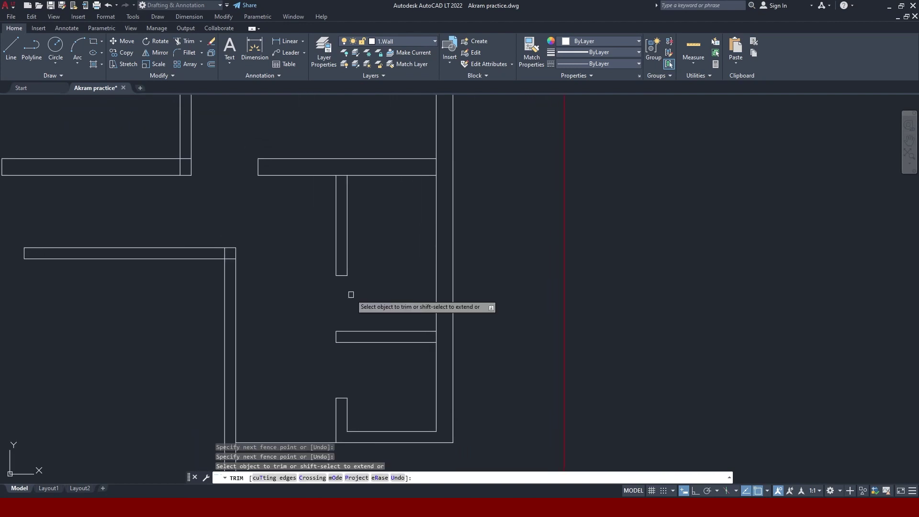
{"action": "left_click", "coordinate": [340, 169]}
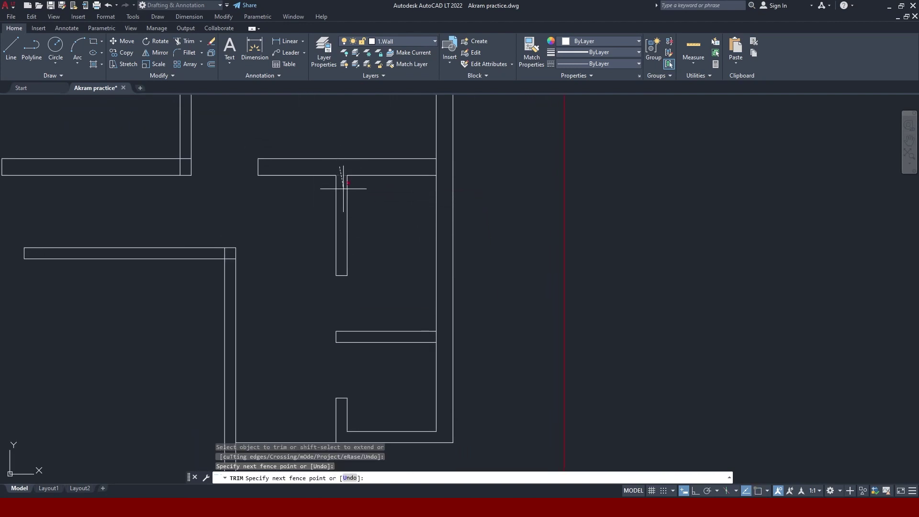
{"action": "left_click", "coordinate": [343, 188]}
{"action": "key", "text": "Return"}
End trimming and centre the whole wall layout in the view.
{"action": "scroll", "coordinate": [222, 267], "scroll_direction": "up", "scroll_amount": 5}
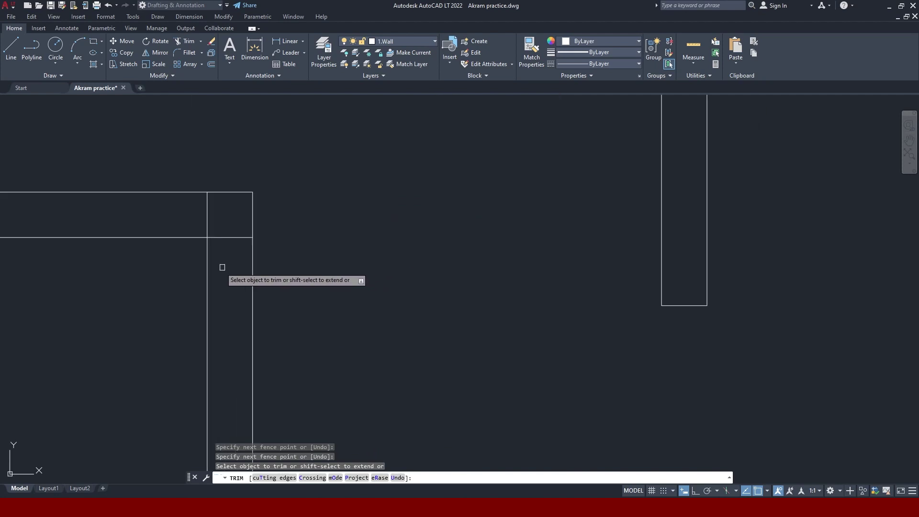
{"action": "scroll", "coordinate": [220, 228], "scroll_direction": "down", "scroll_amount": 4}
{"action": "middle_click_drag", "start_coordinate": [249, 250], "coordinate": [291, 196]}
{"action": "scroll", "coordinate": [290, 195], "scroll_direction": "down", "scroll_amount": 2}
{"action": "scroll", "coordinate": [471, 191], "scroll_direction": "down", "scroll_amount": 2}
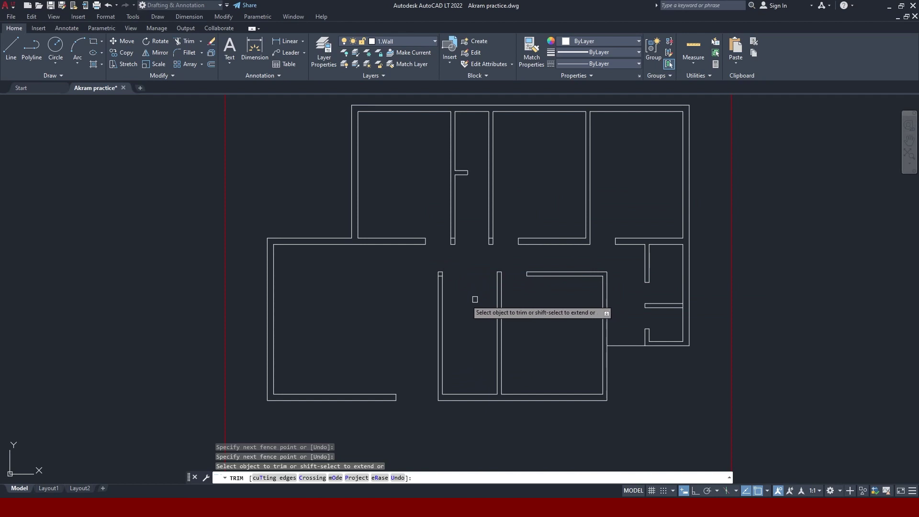
{"action": "key", "text": "Escape"}
{"action": "middle_click_drag", "start_coordinate": [461, 240], "coordinate": [410, 253]}
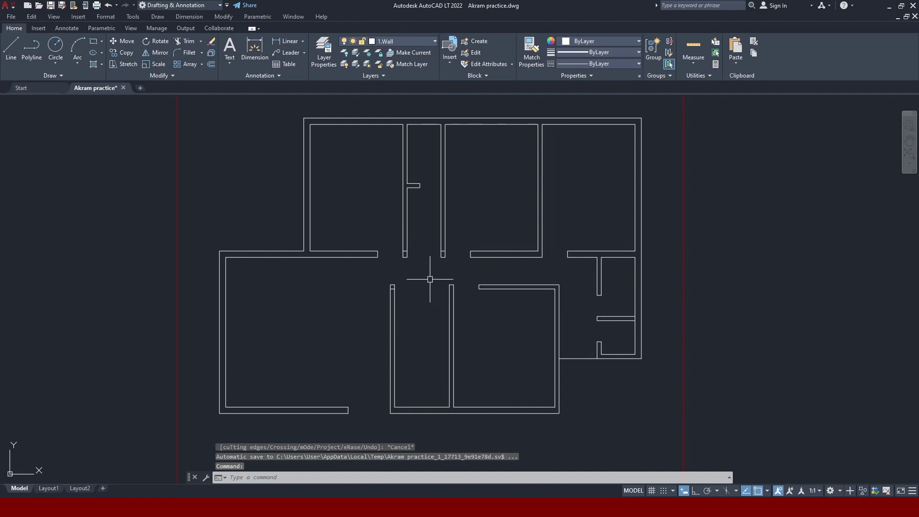
{"action": "type", "text": "tr"}
Switch the TRIM mode back to Standard, then cancel the command.
{"action": "key", "text": "Return"}
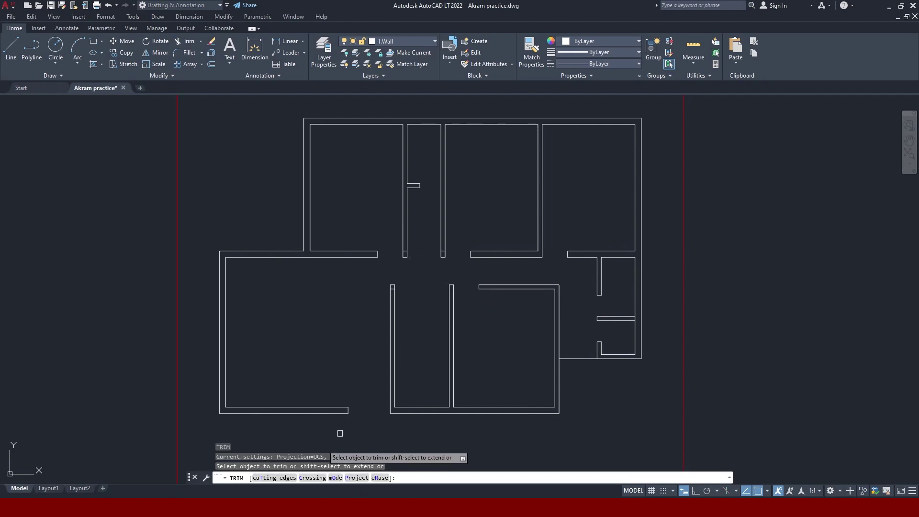
{"action": "left_click", "coordinate": [335, 478]}
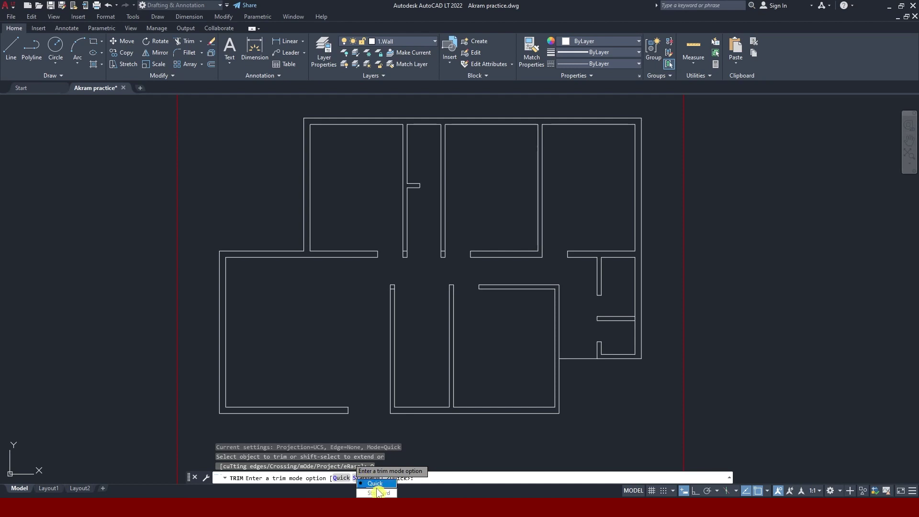
{"action": "left_click", "coordinate": [378, 492]}
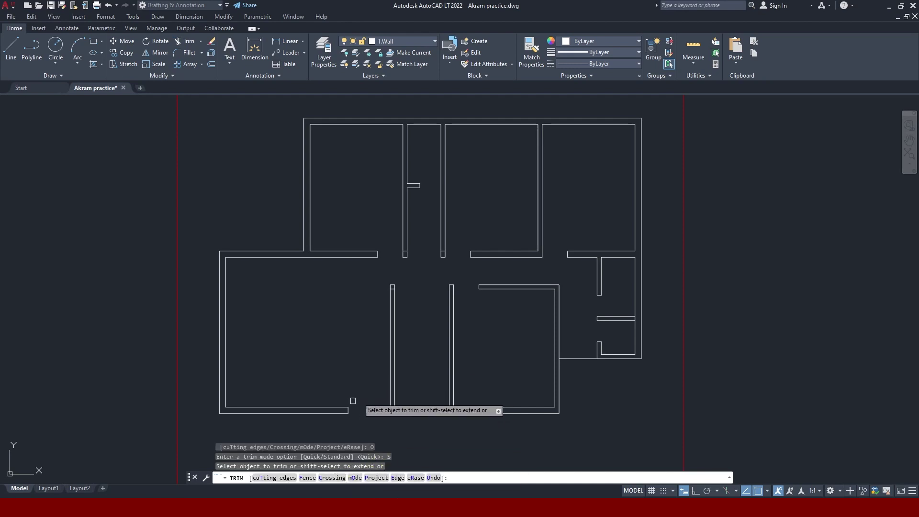
{"action": "key", "text": "Escape"}
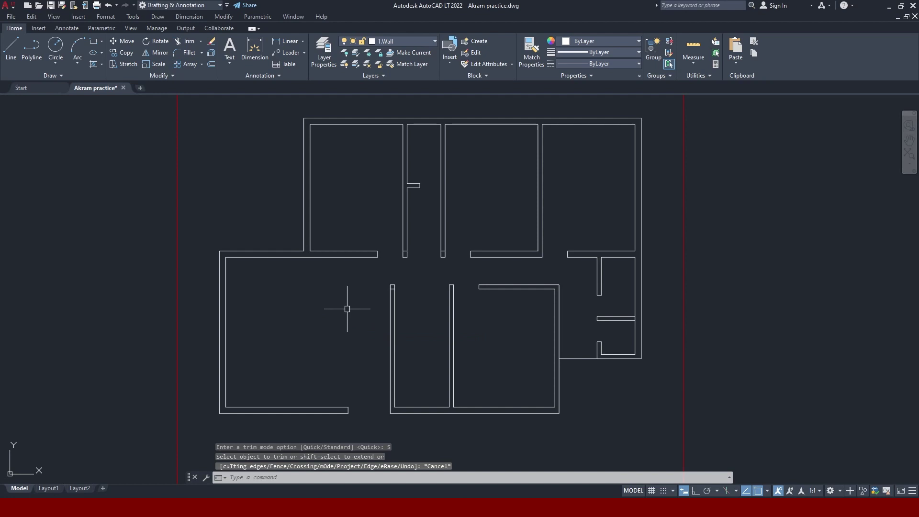
Select the upper-left and middle rooms' top wall lines, deselect them, and pan right.
{"action": "left_click", "coordinate": [356, 125]}
{"action": "scroll", "coordinate": [356, 139], "scroll_direction": "up", "scroll_amount": 5}
{"action": "middle_click_drag", "start_coordinate": [355, 161], "coordinate": [372, 328]}
{"action": "scroll", "coordinate": [378, 261], "scroll_direction": "down", "scroll_amount": 4}
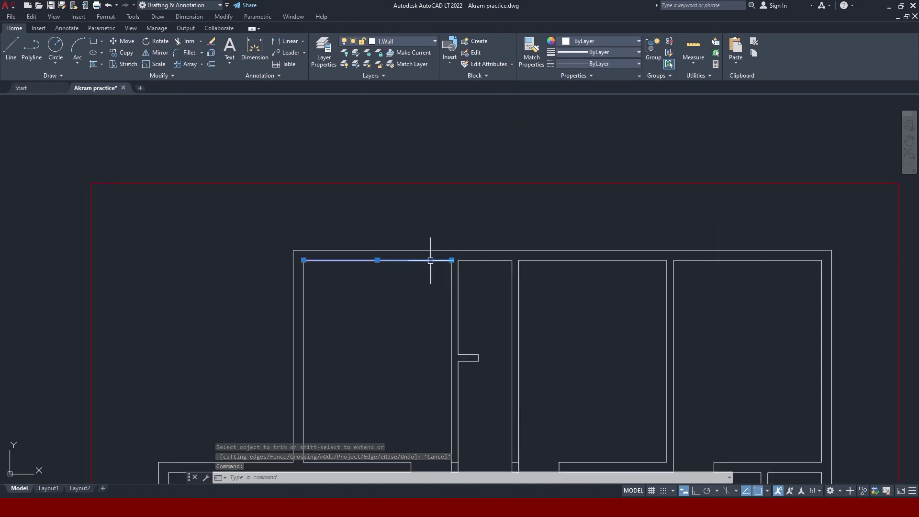
{"action": "left_click", "coordinate": [572, 260]}
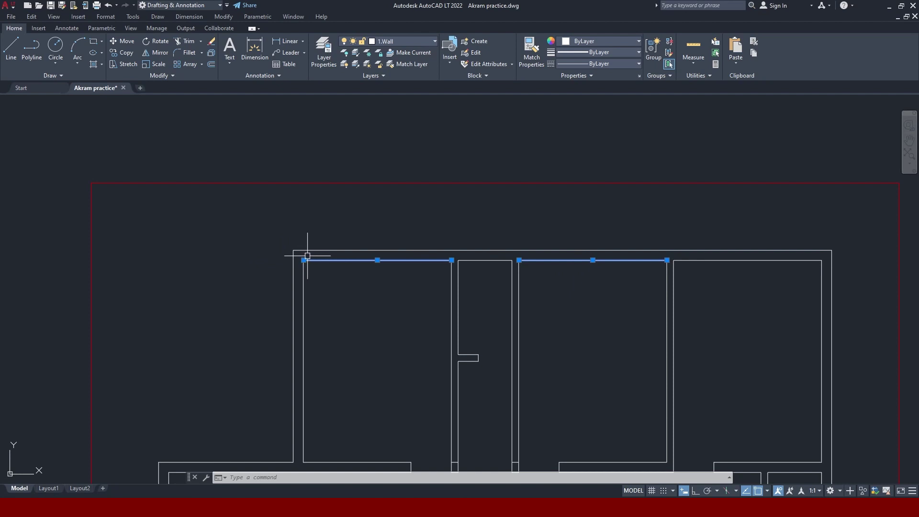
{"action": "key", "text": "Escape"}
{"action": "scroll", "coordinate": [400, 248], "scroll_direction": "down", "scroll_amount": 4}
{"action": "scroll", "coordinate": [399, 255], "scroll_direction": "up", "scroll_amount": 2}
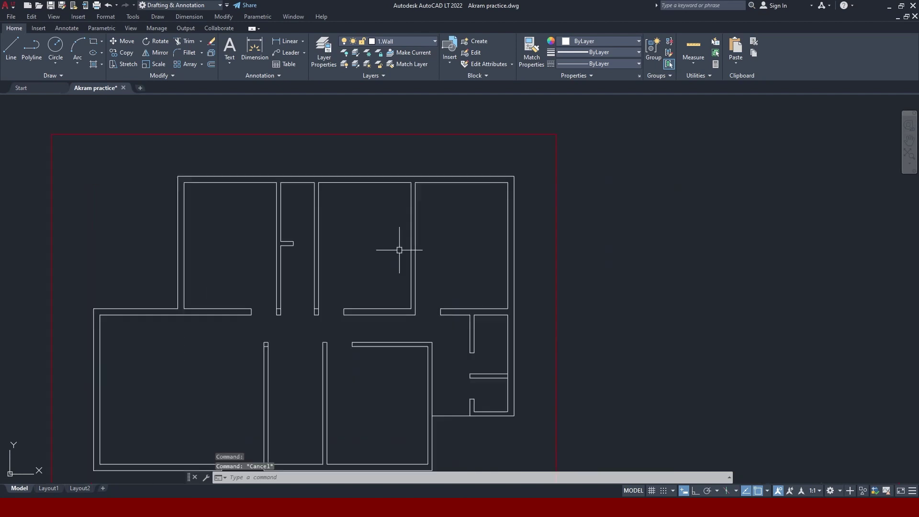
{"action": "middle_click_drag", "start_coordinate": [510, 263], "coordinate": [359, 260]}
{"action": "scroll", "coordinate": [488, 246], "scroll_direction": "up", "scroll_amount": 2}
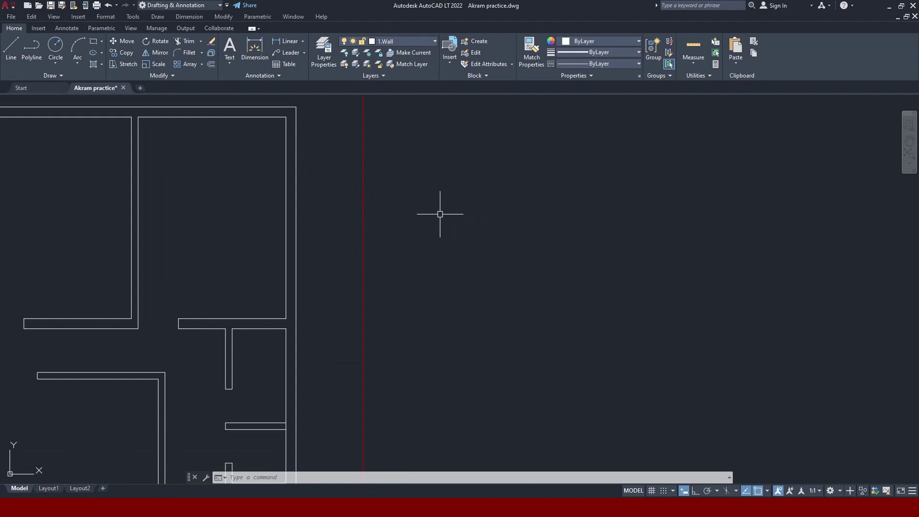
Cancel the stray rectangle and selection window, then make 3. Window the current layer.
{"action": "type", "text": "REC"}
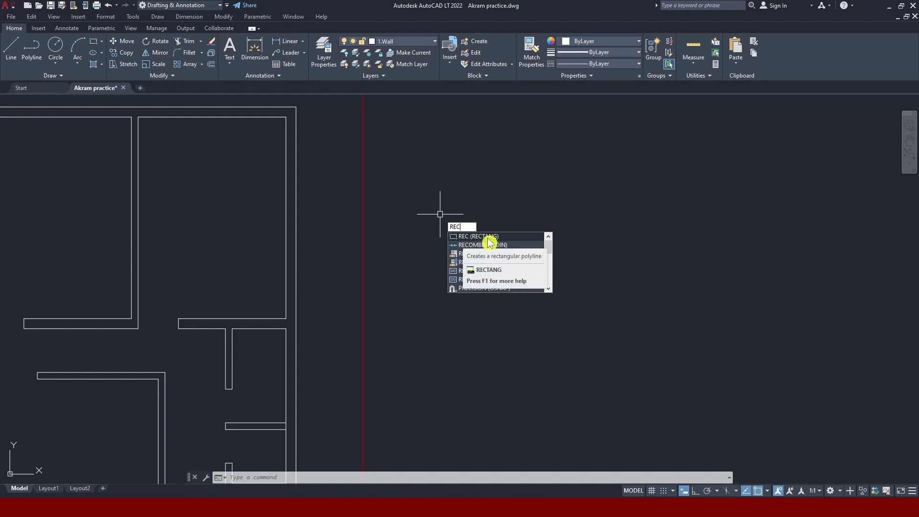
{"action": "key", "text": "Escape"}
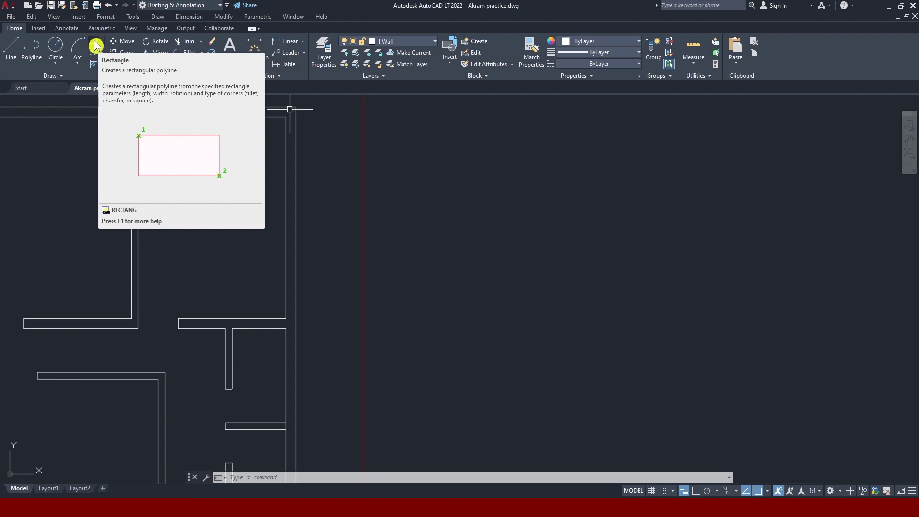
{"action": "type", "text": "re"}
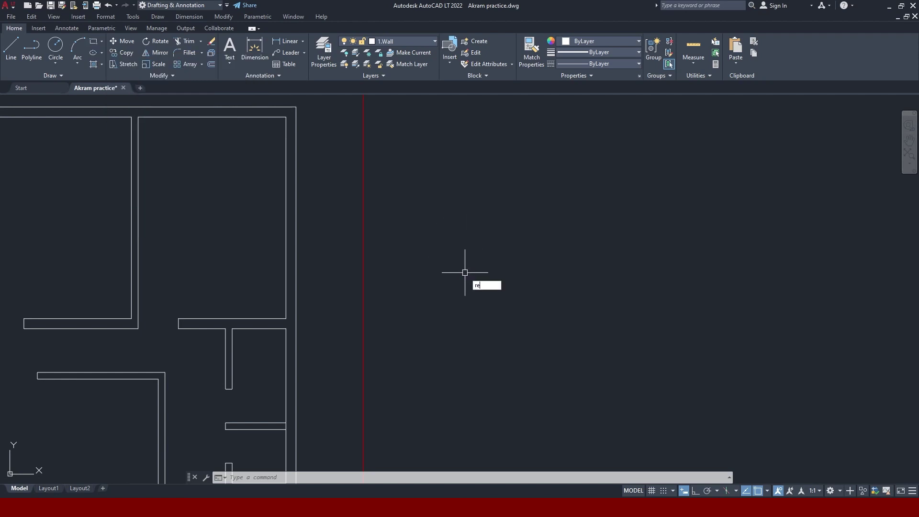
{"action": "left_click", "coordinate": [463, 262]}
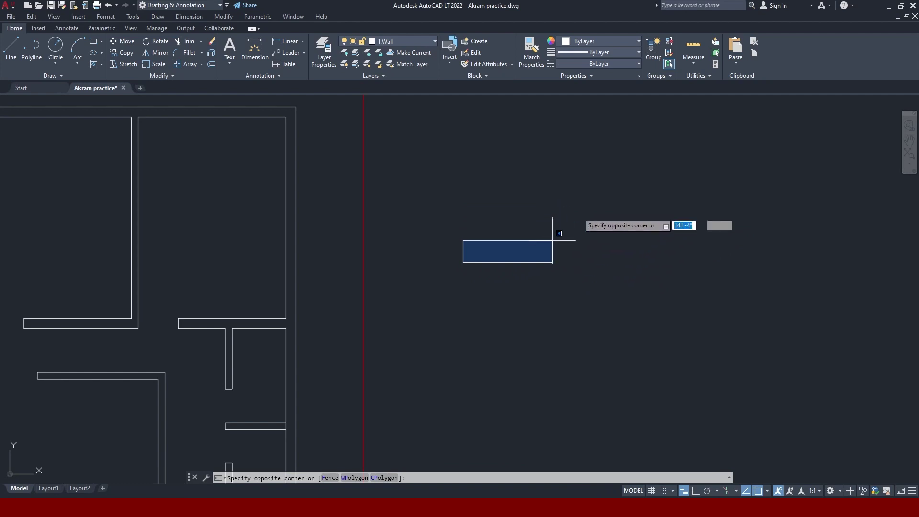
{"action": "key", "text": "Escape"}
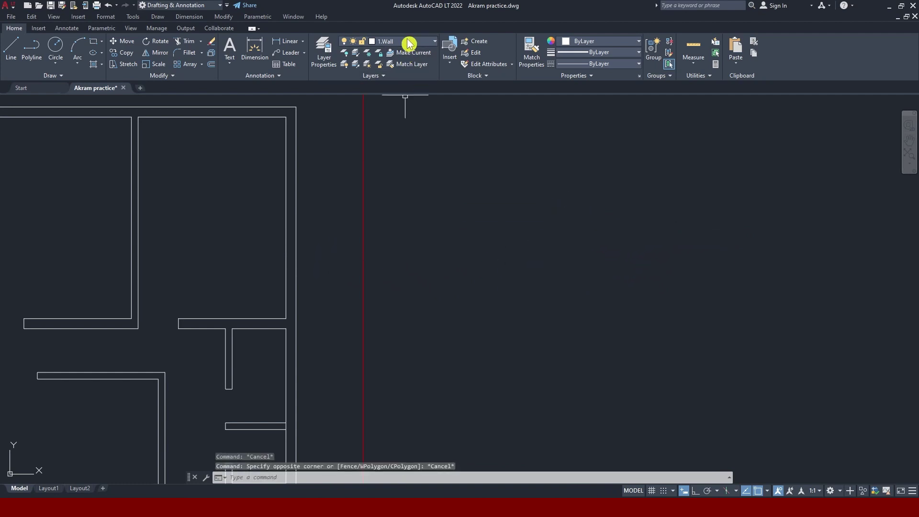
{"action": "left_click", "coordinate": [388, 41]}
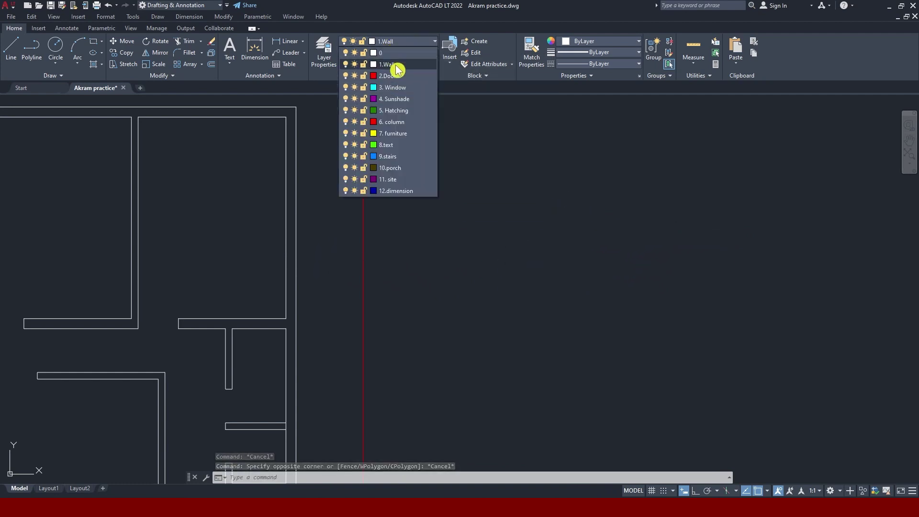
{"action": "left_click", "coordinate": [404, 94]}
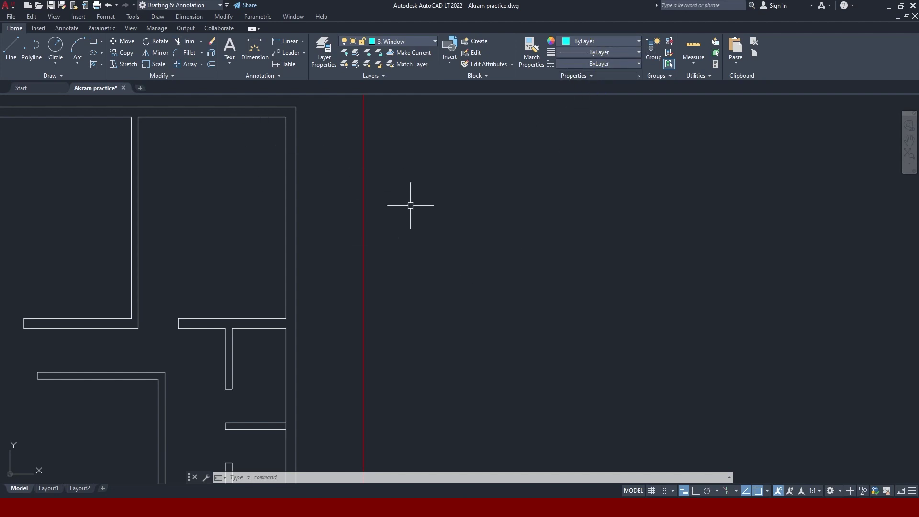
Draw a 4' wide by 9" high rectangle right of the walls on layer 3. Window.
{"action": "type", "text": "rec"}
{"action": "key", "text": "Return"}
{"action": "left_click", "coordinate": [449, 263]}
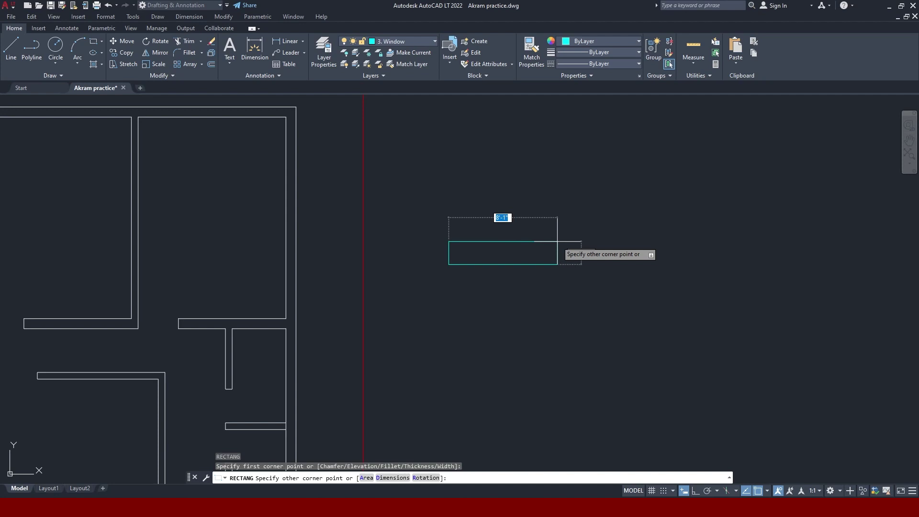
{"action": "type", "text": "4"}
{"action": "key", "text": "Tab"}
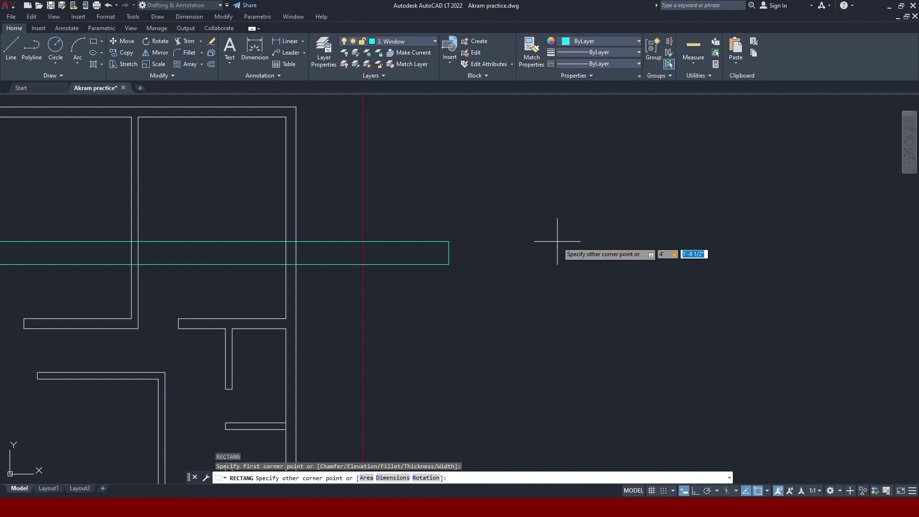
{"action": "type", "text": "9"}
{"action": "key", "text": "Return"}
{"action": "scroll", "coordinate": [491, 269], "scroll_direction": "up", "scroll_amount": 5}
{"action": "scroll", "coordinate": [488, 269], "scroll_direction": "down", "scroll_amount": 2}
{"action": "middle_click_drag", "start_coordinate": [466, 172], "coordinate": [464, 213]}
{"action": "scroll", "coordinate": [463, 211], "scroll_direction": "down", "scroll_amount": 3}
{"action": "scroll", "coordinate": [476, 247], "scroll_direction": "up", "scroll_amount": 3}
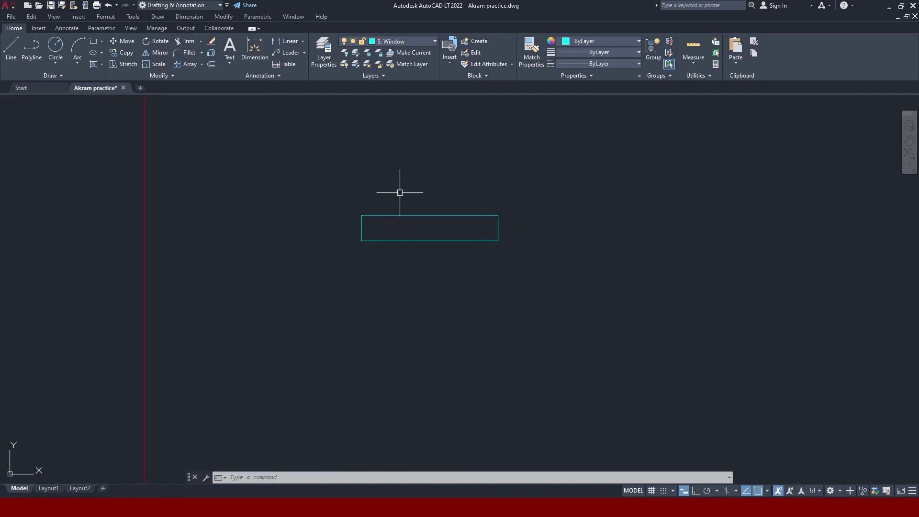
Draw a centre line across the rectangle from the left-edge midpoint to the right edge.
{"action": "type", "text": "l"}
{"action": "key", "text": "Return"}
{"action": "left_click", "coordinate": [362, 228]}
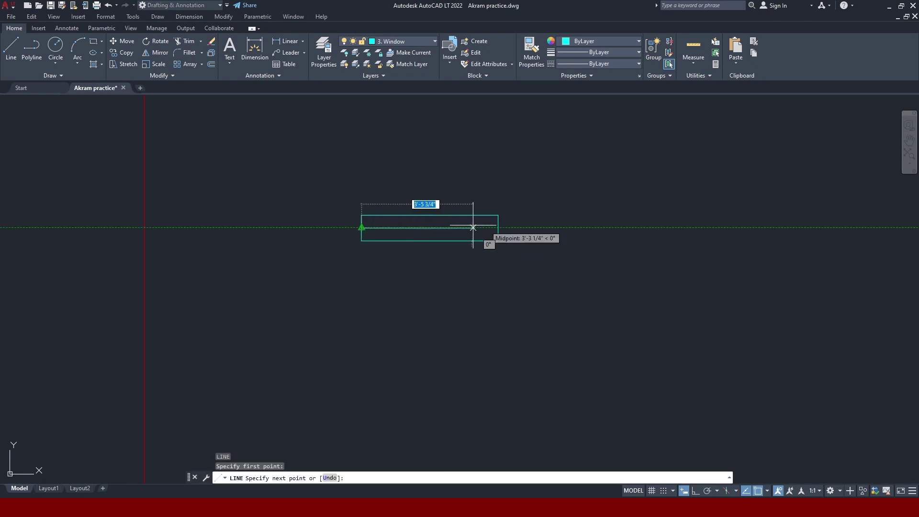
{"action": "left_click", "coordinate": [498, 228]}
{"action": "key", "text": "Escape"}
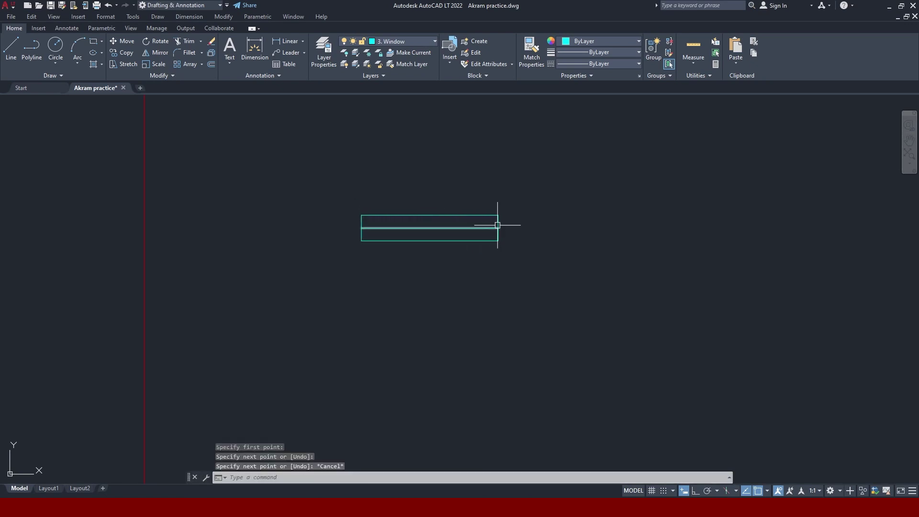
{"action": "scroll", "coordinate": [426, 225], "scroll_direction": "up", "scroll_amount": 2}
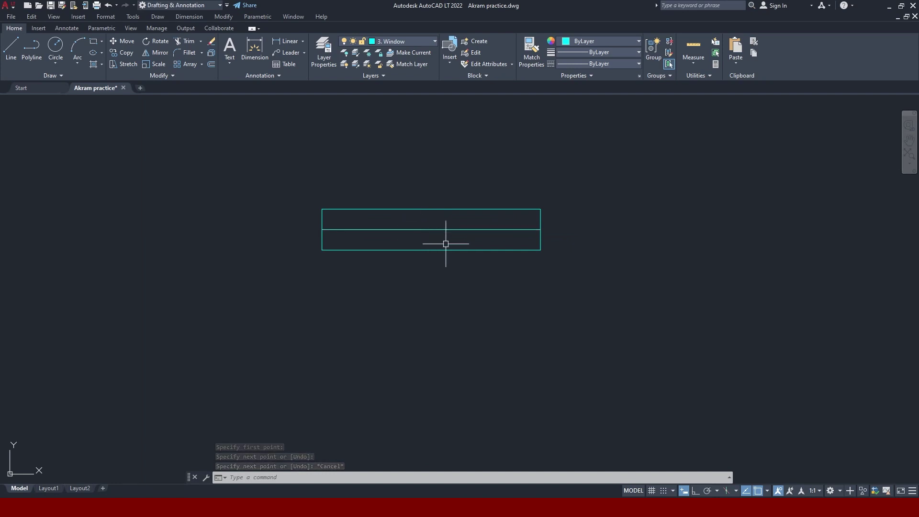
Offset the centre line 1 above and below, then delete the original.
{"action": "type", "text": "o"}
{"action": "key", "text": "Return"}
{"action": "type", "text": "1"}
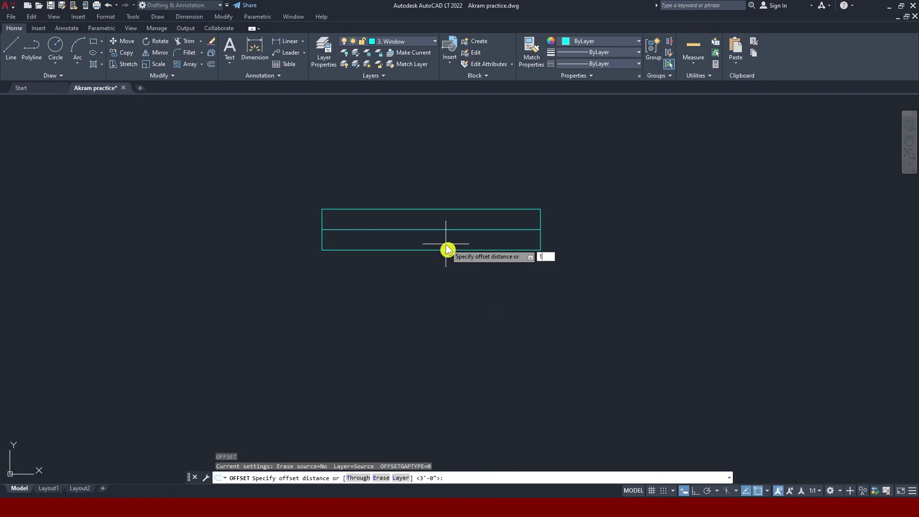
{"action": "key", "text": "Return"}
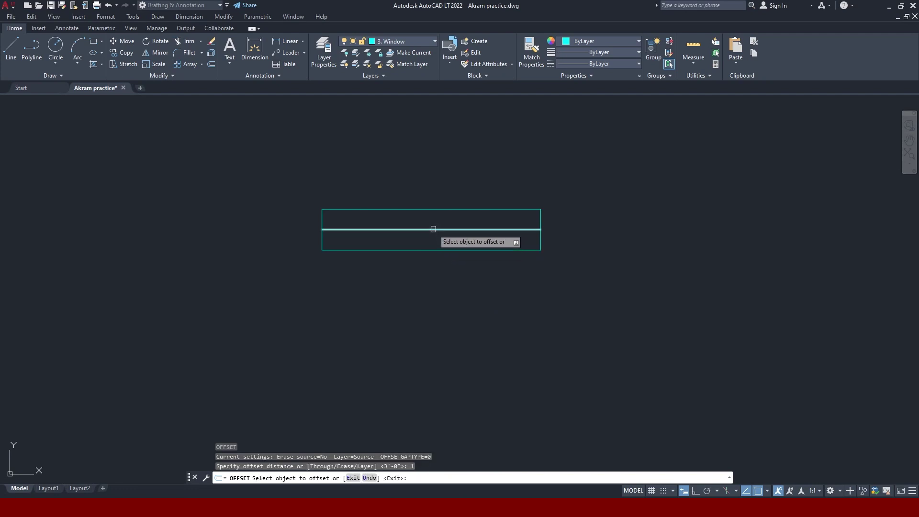
{"action": "left_click", "coordinate": [431, 229]}
{"action": "left_click", "coordinate": [433, 218]}
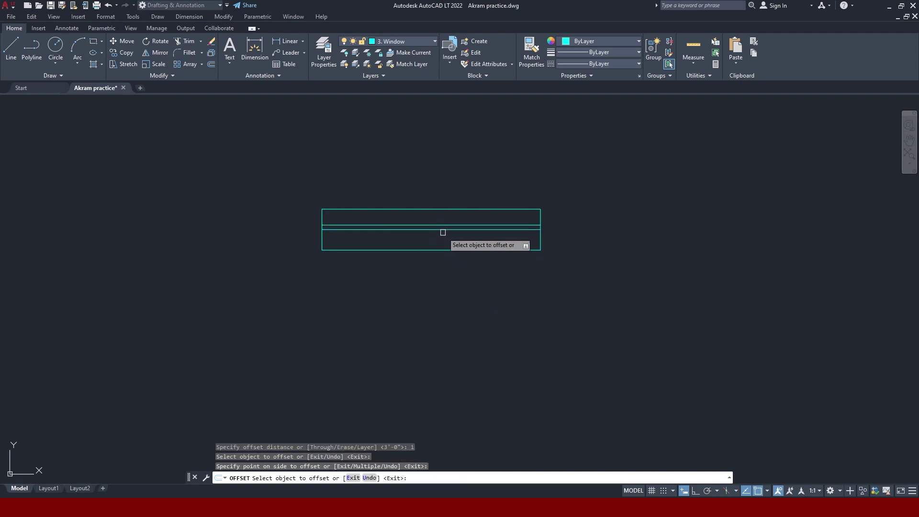
{"action": "left_click", "coordinate": [441, 229]}
{"action": "left_click", "coordinate": [440, 238]}
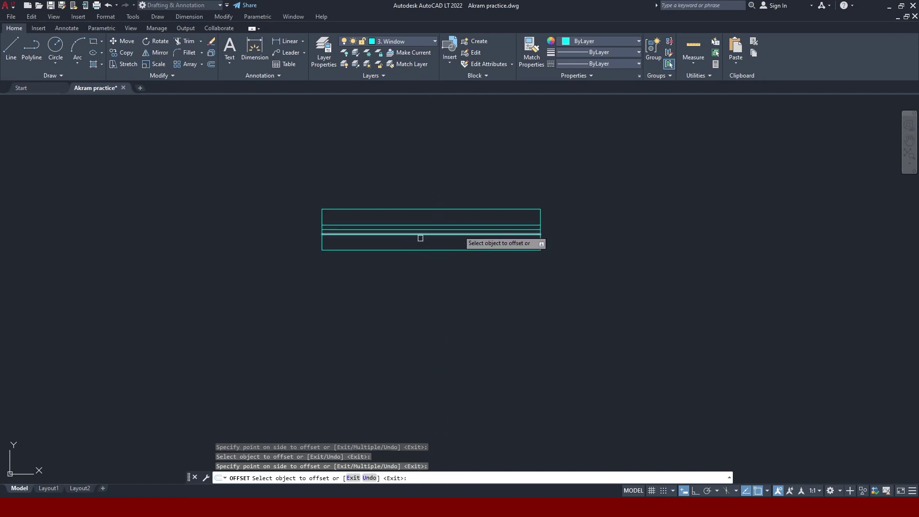
{"action": "key", "text": "Escape"}
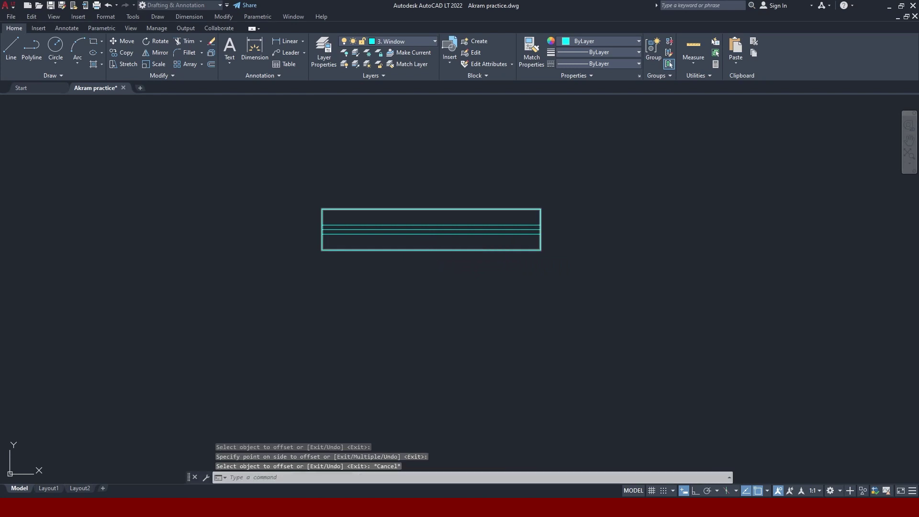
{"action": "left_click", "coordinate": [435, 230]}
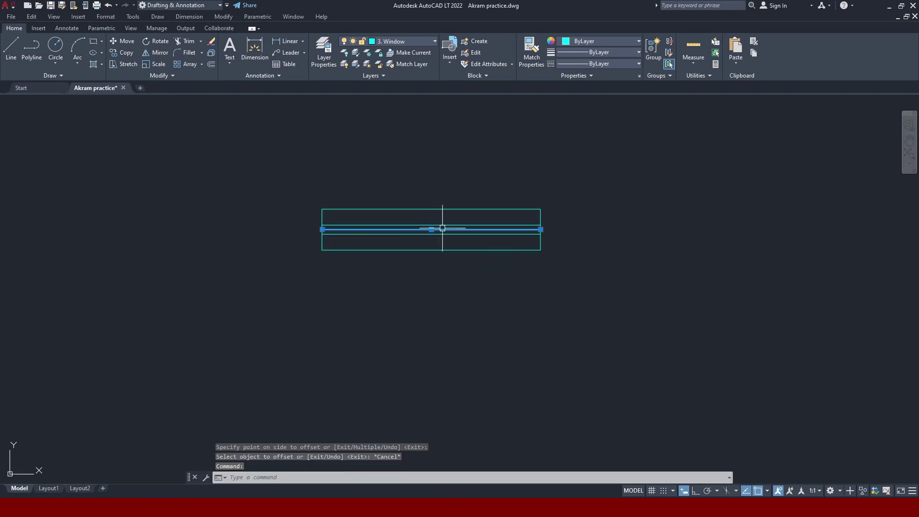
{"action": "key", "text": "Delete"}
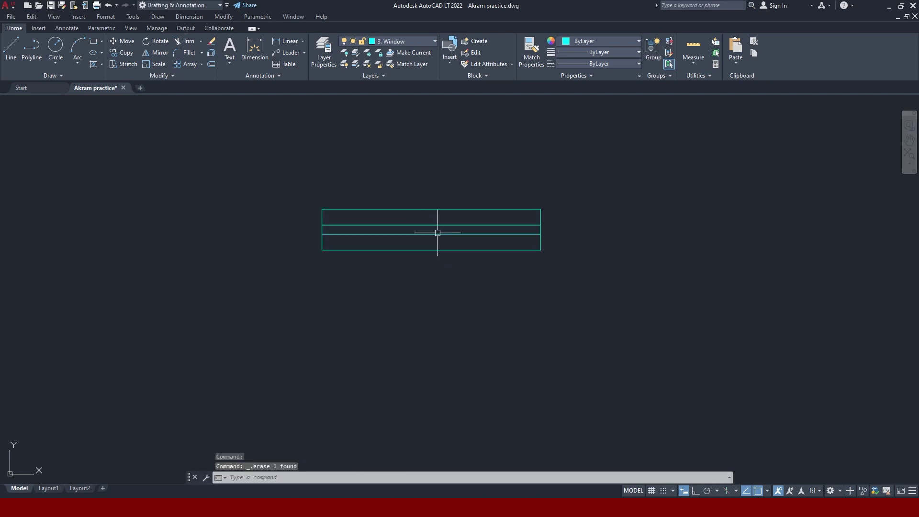
Colour the two offset inner lines Blue.
{"action": "left_click", "coordinate": [457, 231]}
{"action": "left_click", "coordinate": [448, 245]}
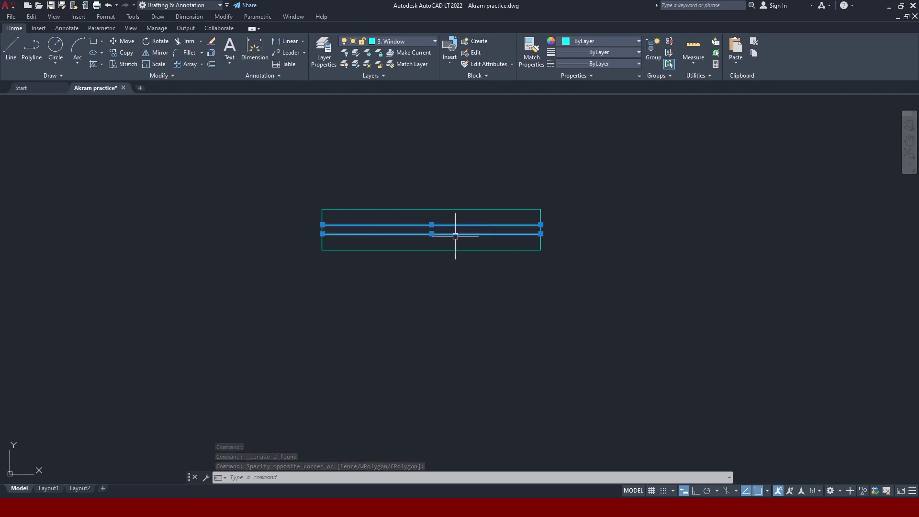
{"action": "left_click", "coordinate": [585, 42]}
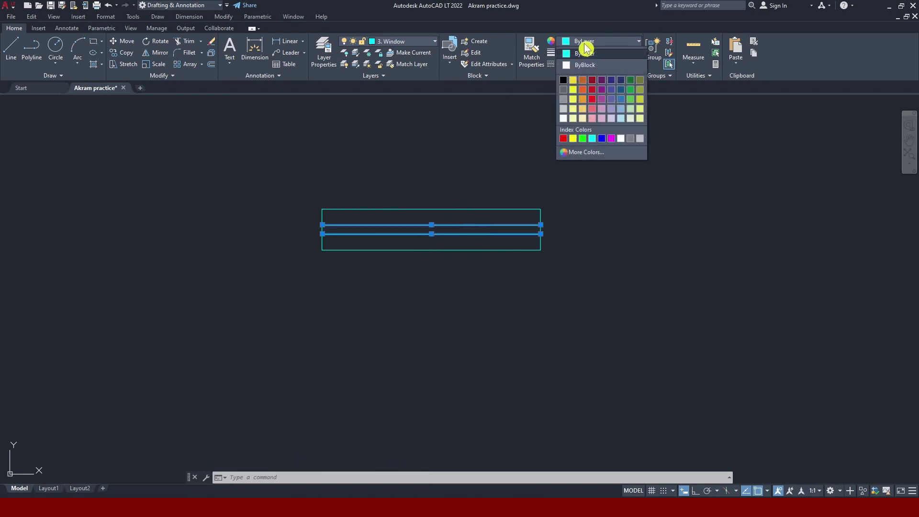
{"action": "left_click", "coordinate": [602, 138]}
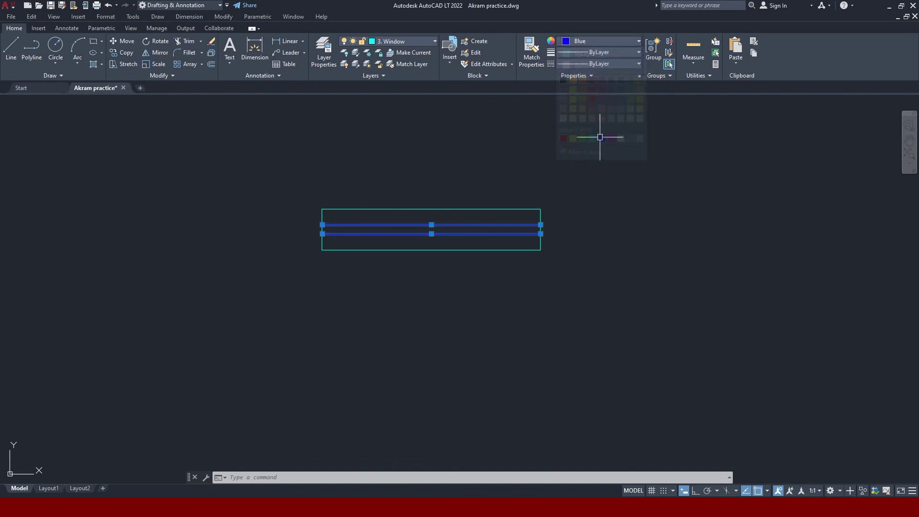
{"action": "scroll", "coordinate": [440, 230], "scroll_direction": "up", "scroll_amount": 2}
{"action": "scroll", "coordinate": [451, 232], "scroll_direction": "down", "scroll_amount": 2}
{"action": "key", "text": "Escape"}
{"action": "middle_click_drag", "start_coordinate": [460, 160], "coordinate": [454, 207]}
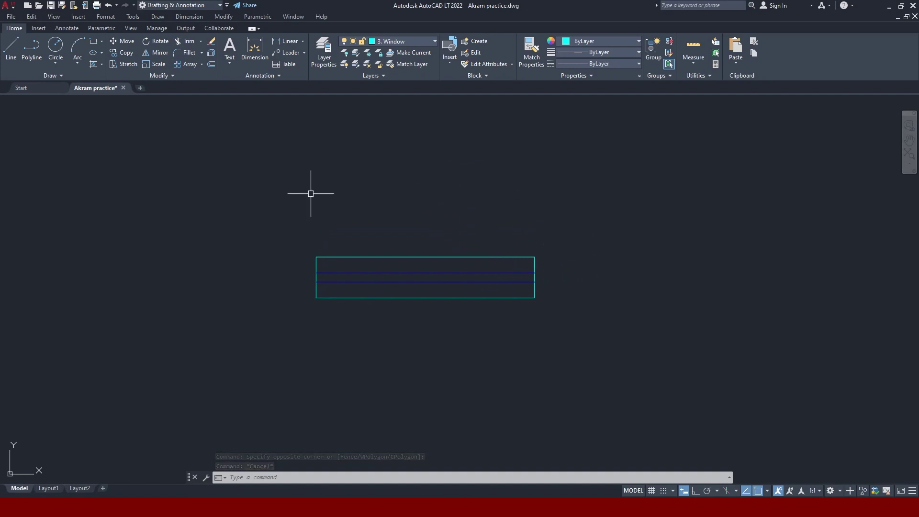
Make 4. Sunshade the current layer, leaving the linetype on ByLayer.
{"action": "left_click", "coordinate": [410, 43]}
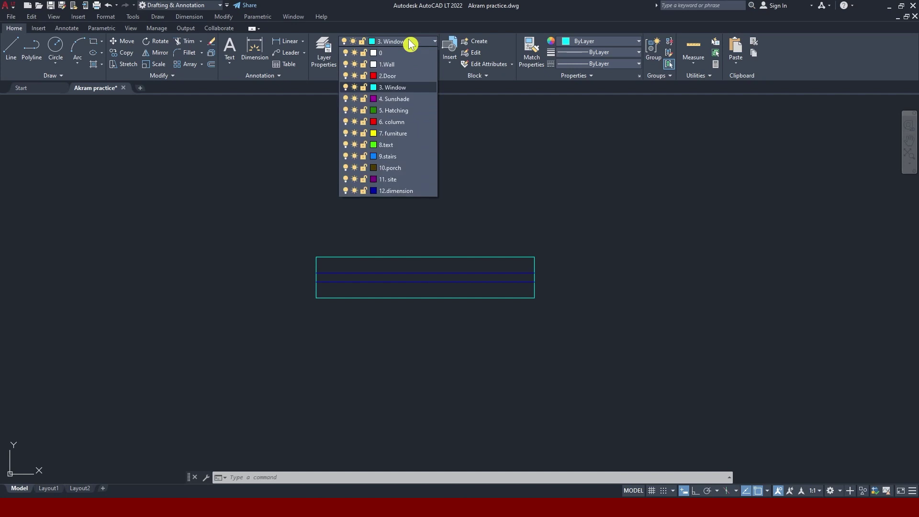
{"action": "left_click", "coordinate": [412, 100]}
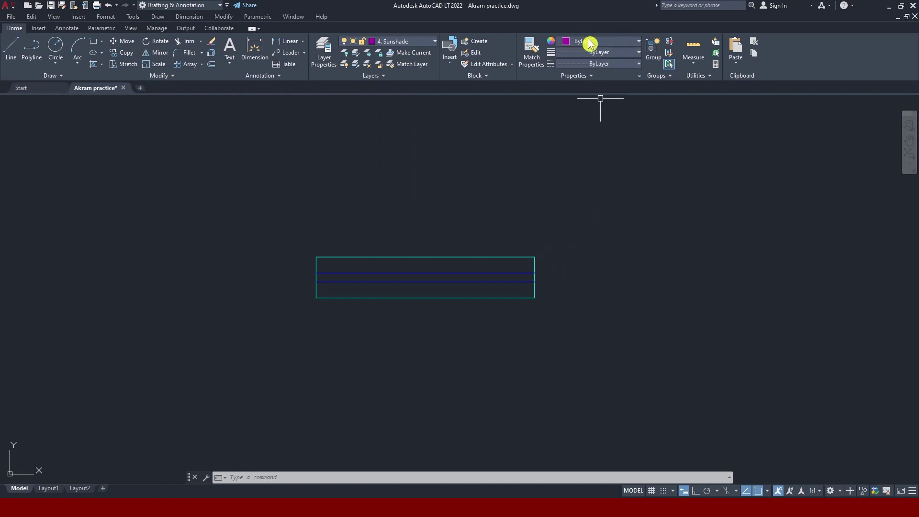
{"action": "left_click", "coordinate": [601, 65]}
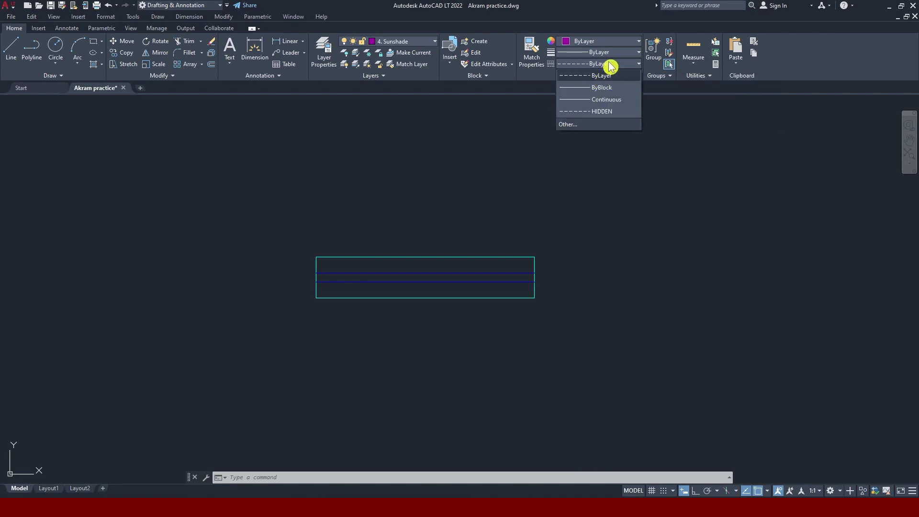
{"action": "left_click", "coordinate": [610, 66]}
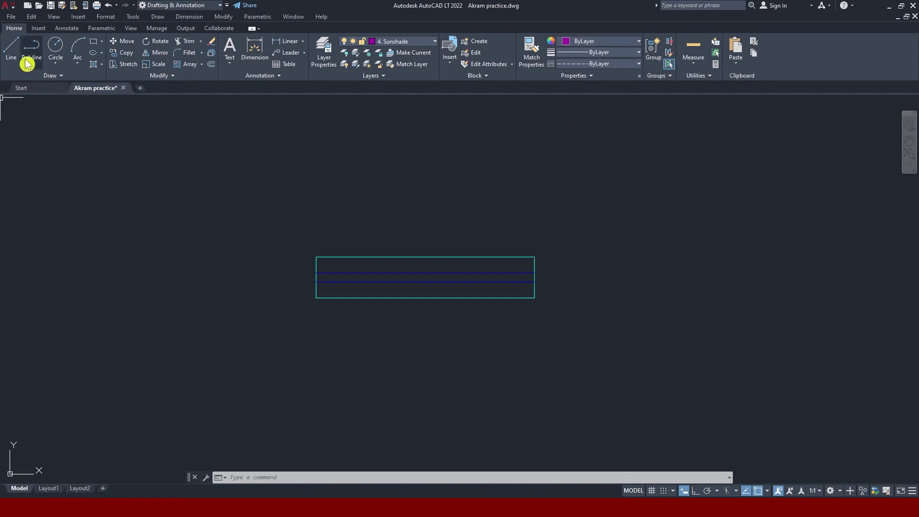
{"action": "left_click", "coordinate": [11, 48]}
Draw a short horizontal sunshade line above the window with Ortho (F8) on.
{"action": "left_click", "coordinate": [425, 256]}
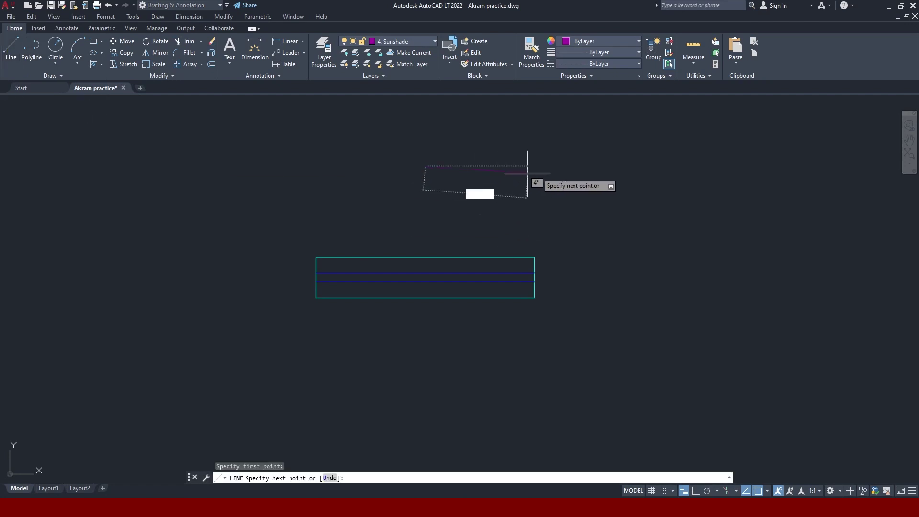
{"action": "left_click", "coordinate": [631, 166]}
{"action": "key", "text": "F8"}
{"action": "left_click", "coordinate": [635, 167]}
{"action": "key", "text": "Escape"}
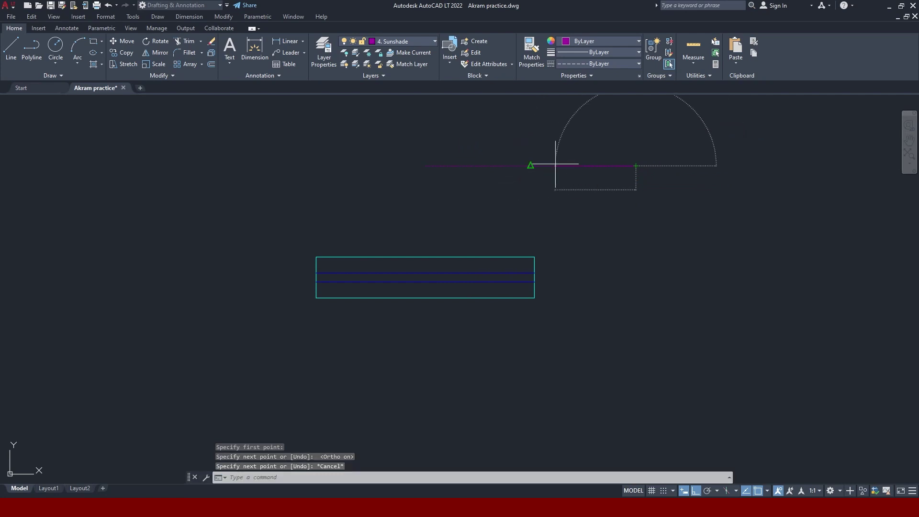
{"action": "scroll", "coordinate": [554, 153], "scroll_direction": "up", "scroll_amount": 2}
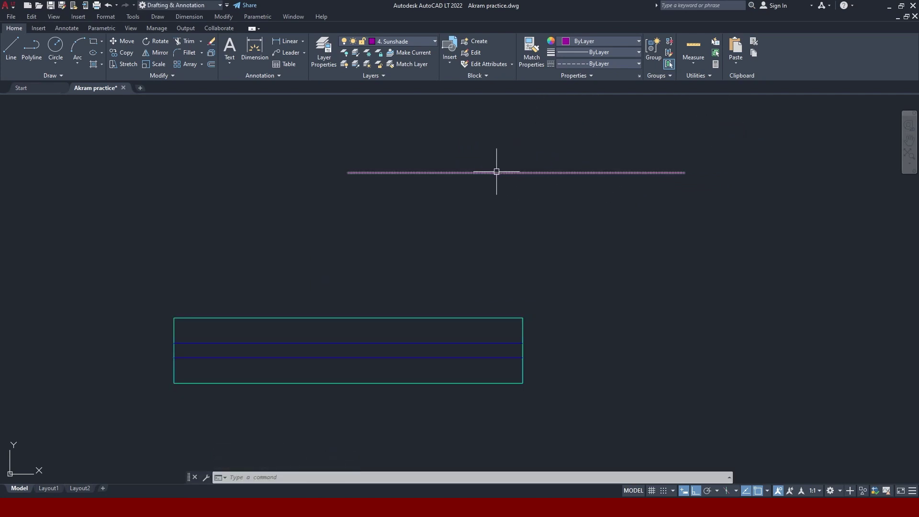
Extend the magenta line's right end with a stepped line going down, then right.
{"action": "type", "text": "l"}
{"action": "key", "text": "Return"}
{"action": "left_click", "coordinate": [684, 174]}
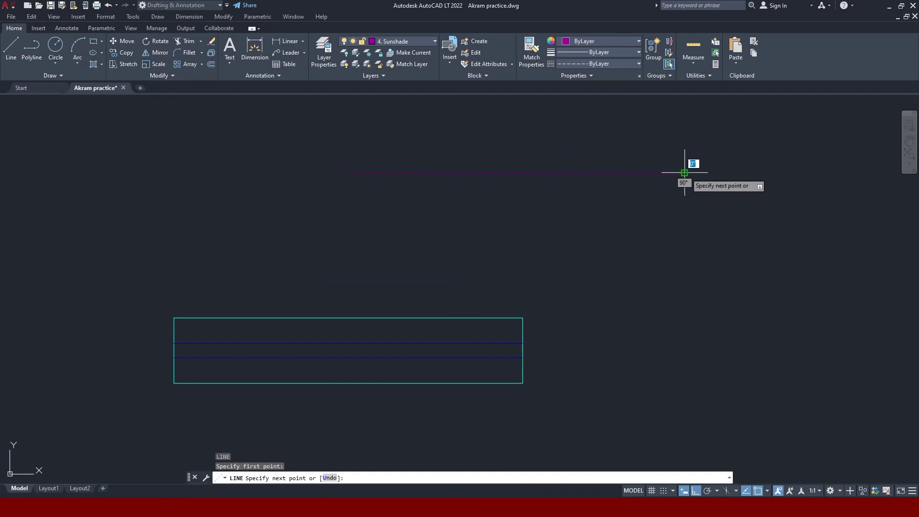
{"action": "left_click", "coordinate": [696, 242]}
{"action": "left_click", "coordinate": [787, 241]}
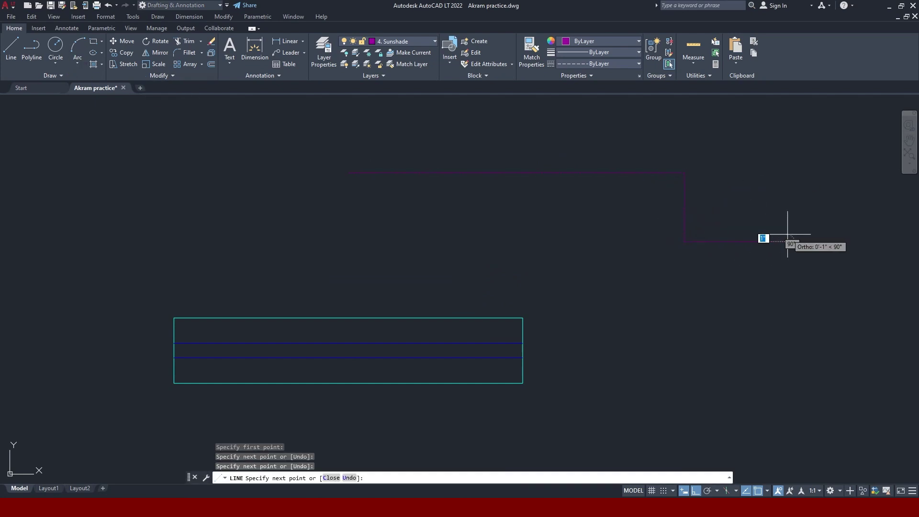
{"action": "key", "text": "Escape"}
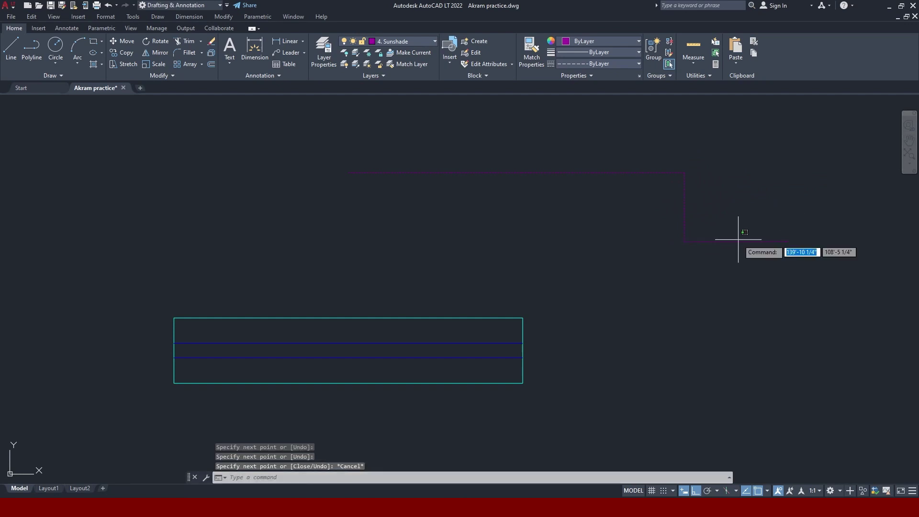
Select the new horizontal, vertical and top magenta lines in turn to check them.
{"action": "left_click", "coordinate": [728, 242]}
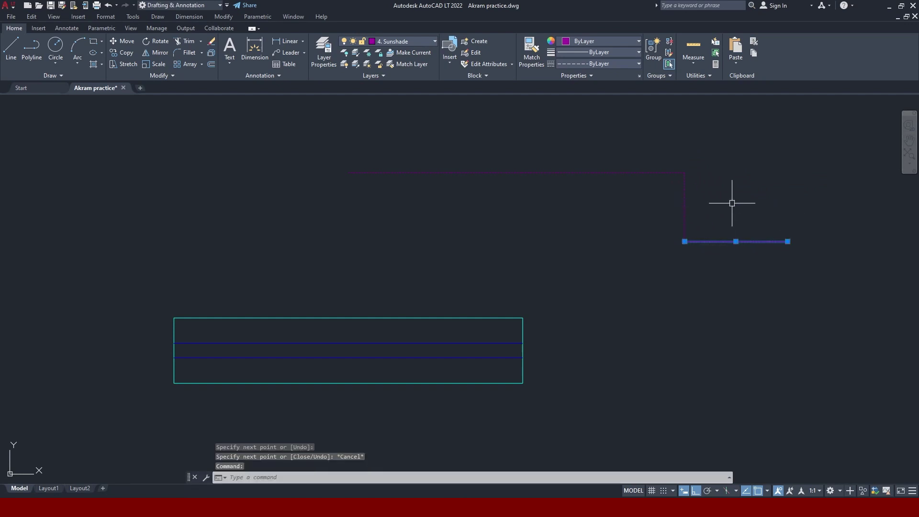
{"action": "key", "text": "Escape"}
{"action": "left_click", "coordinate": [685, 207]}
{"action": "key", "text": "Escape"}
{"action": "left_click", "coordinate": [558, 173]}
{"action": "key", "text": "Escape"}
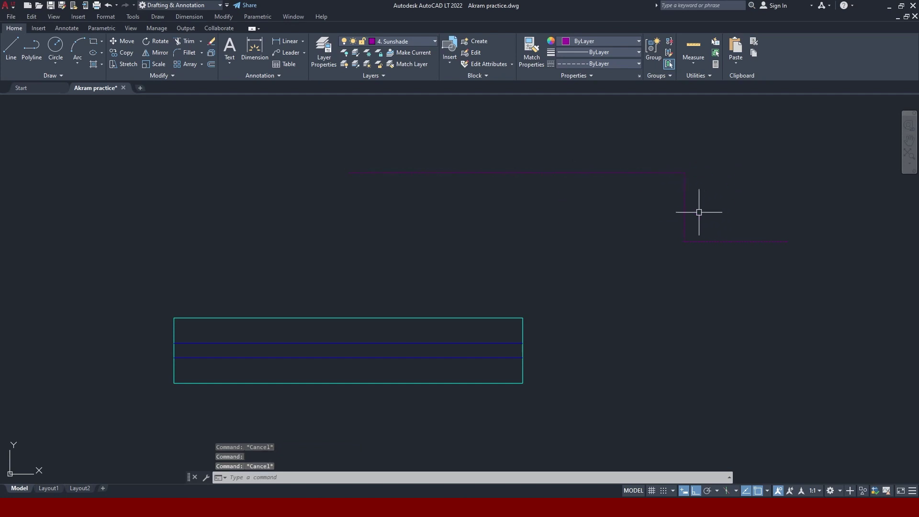
Draw a second stepped magenta polyline just beneath the top line and select it.
{"action": "left_click", "coordinate": [31, 48]}
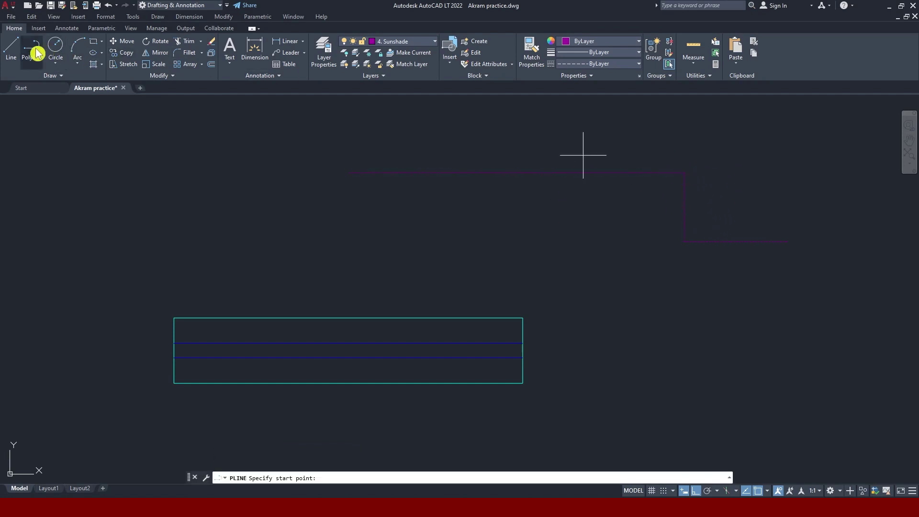
{"action": "left_click", "coordinate": [338, 207]}
{"action": "left_click", "coordinate": [616, 207]}
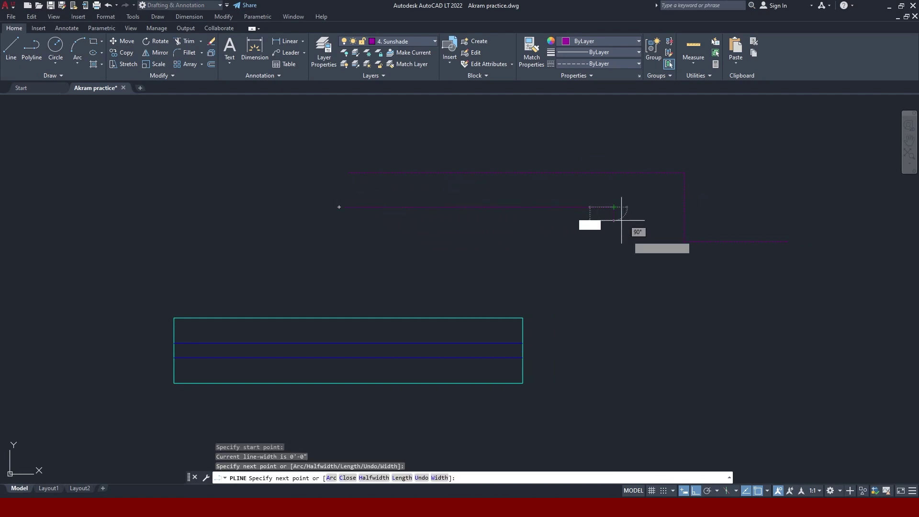
{"action": "left_click", "coordinate": [637, 249]}
{"action": "left_click", "coordinate": [648, 277]}
{"action": "left_click", "coordinate": [750, 275]}
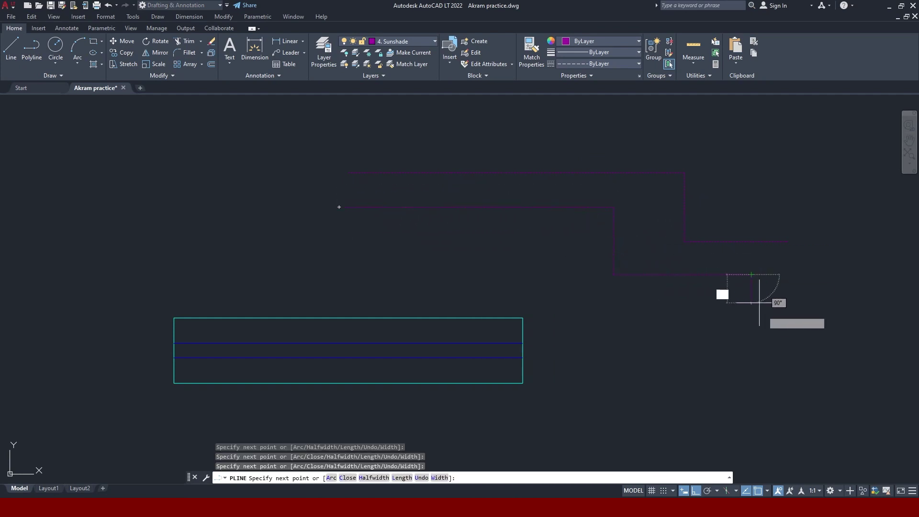
{"action": "left_click", "coordinate": [764, 318]}
{"action": "key", "text": "Escape"}
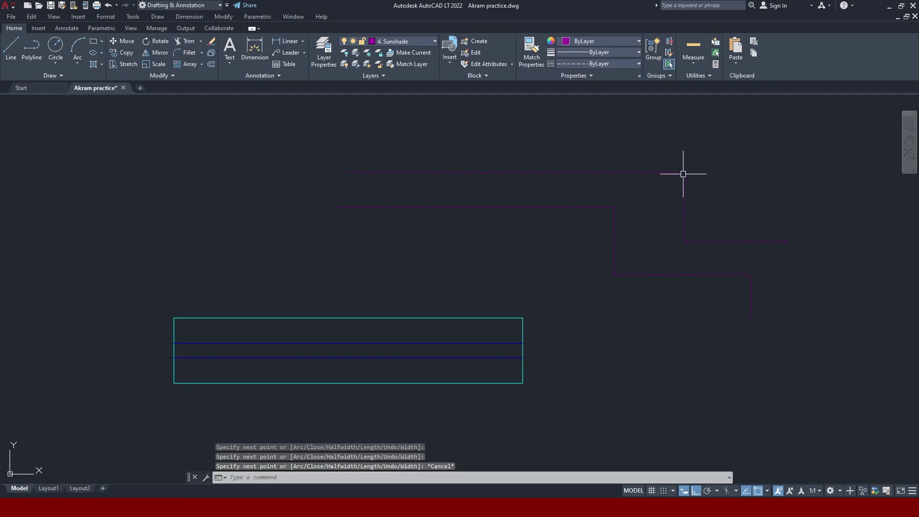
{"action": "left_click", "coordinate": [489, 207]}
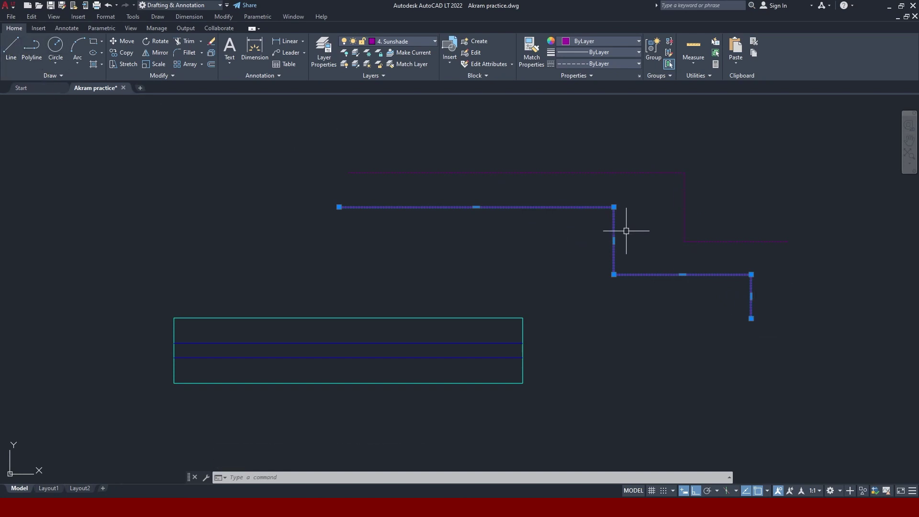
{"action": "key", "text": "Escape"}
{"action": "left_click", "coordinate": [545, 207]}
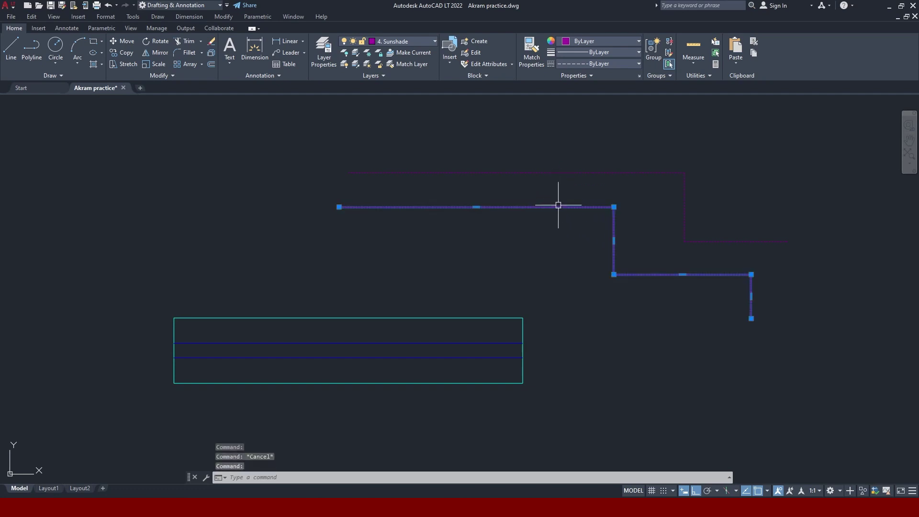
Offset the stepped polyline downward by 1.
{"action": "type", "text": "o"}
{"action": "key", "text": "Return"}
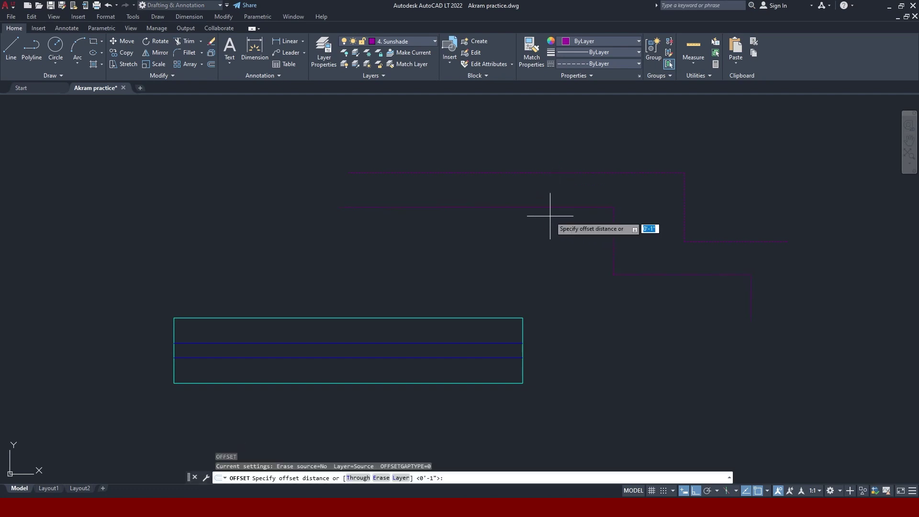
{"action": "type", "text": "1"}
{"action": "key", "text": "Return"}
{"action": "left_click", "coordinate": [550, 207]}
{"action": "left_click", "coordinate": [500, 213]}
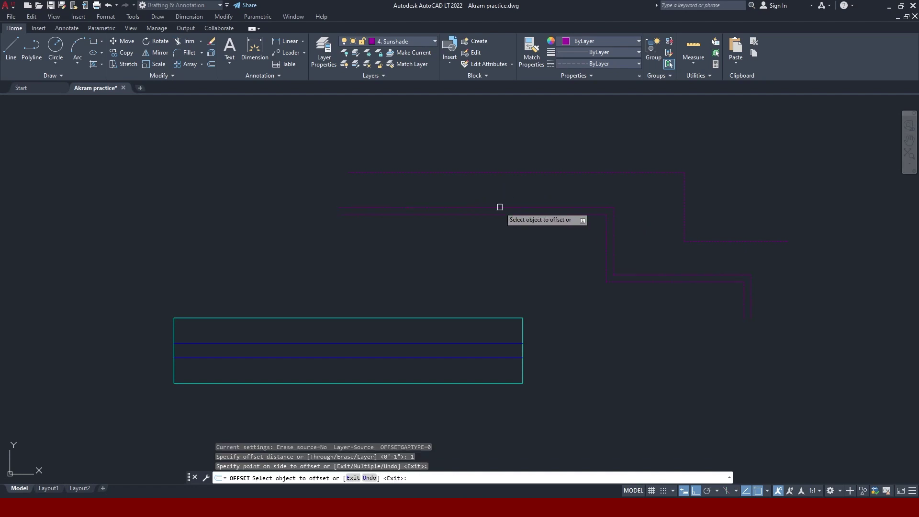
{"action": "key", "text": "Escape"}
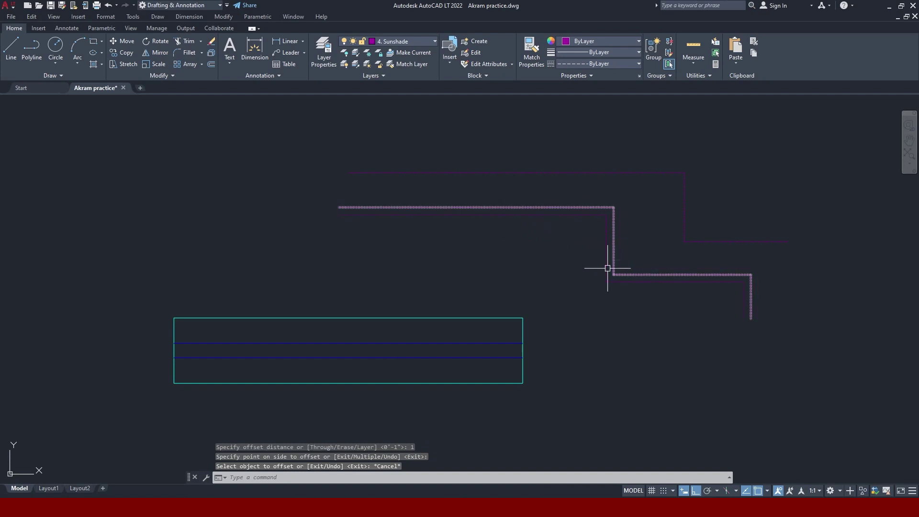
Offset the top, right vertical and bottom horizontal magenta lines by 1.
{"action": "left_click", "coordinate": [499, 170]}
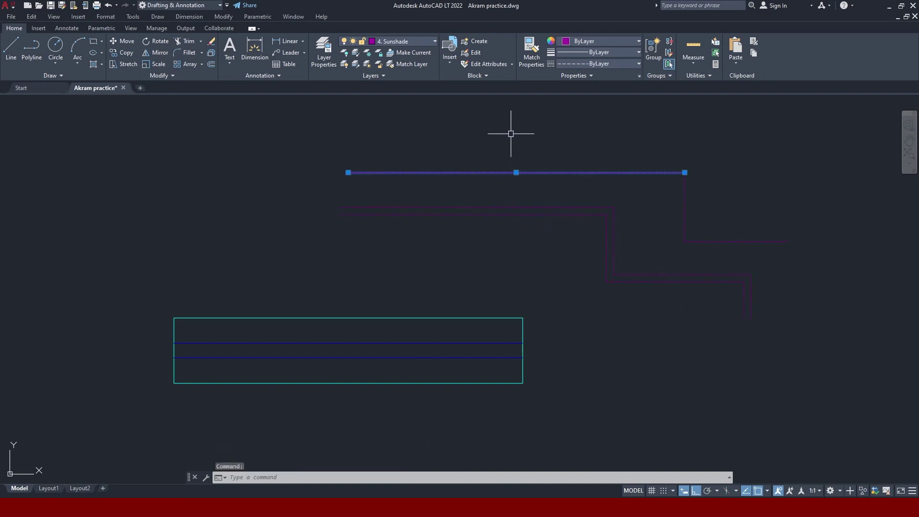
{"action": "type", "text": "o"}
{"action": "key", "text": "Return"}
{"action": "type", "text": "1"}
{"action": "key", "text": "Return"}
{"action": "left_click", "coordinate": [510, 173]}
{"action": "left_click", "coordinate": [524, 184]}
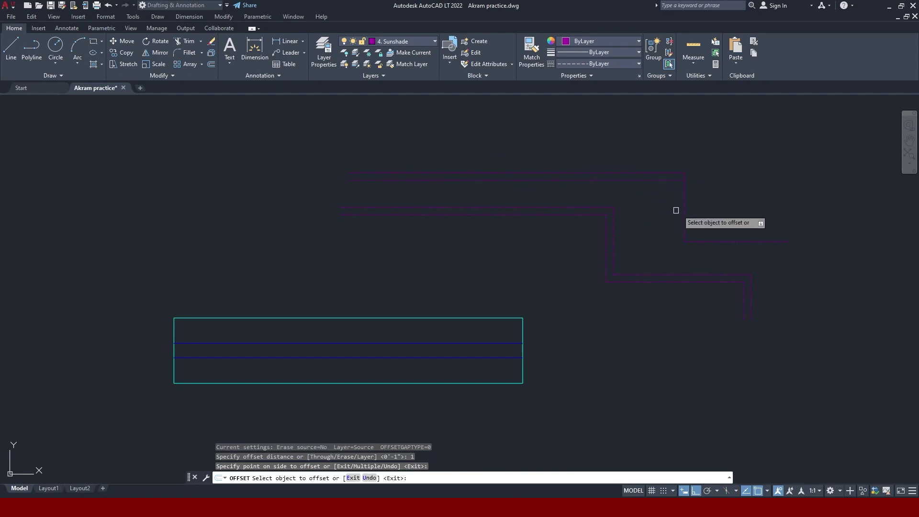
{"action": "left_click", "coordinate": [685, 205]}
{"action": "left_click", "coordinate": [724, 242]}
{"action": "left_click", "coordinate": [718, 216]}
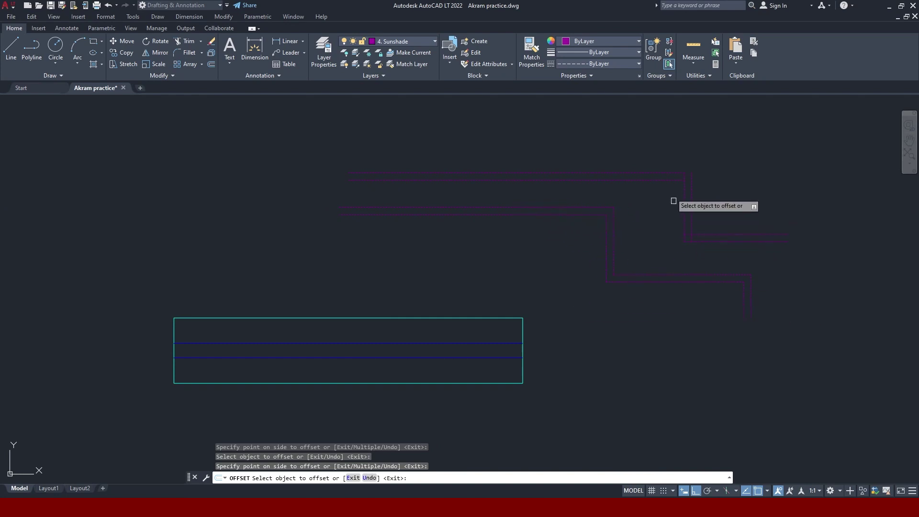
{"action": "key", "text": "Escape"}
Crossing-select all the magenta sunshade lines and delete them.
{"action": "left_click", "coordinate": [771, 160]}
{"action": "left_click", "coordinate": [594, 322]}
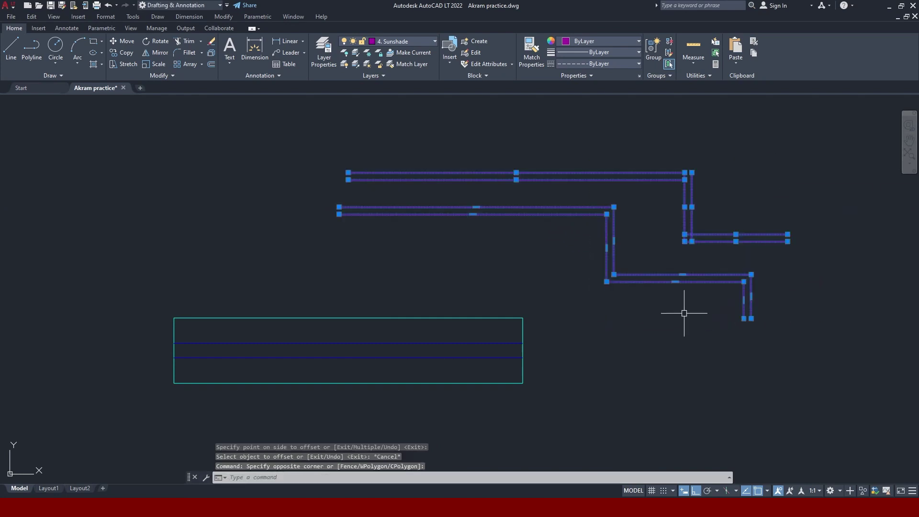
{"action": "key", "text": "Delete"}
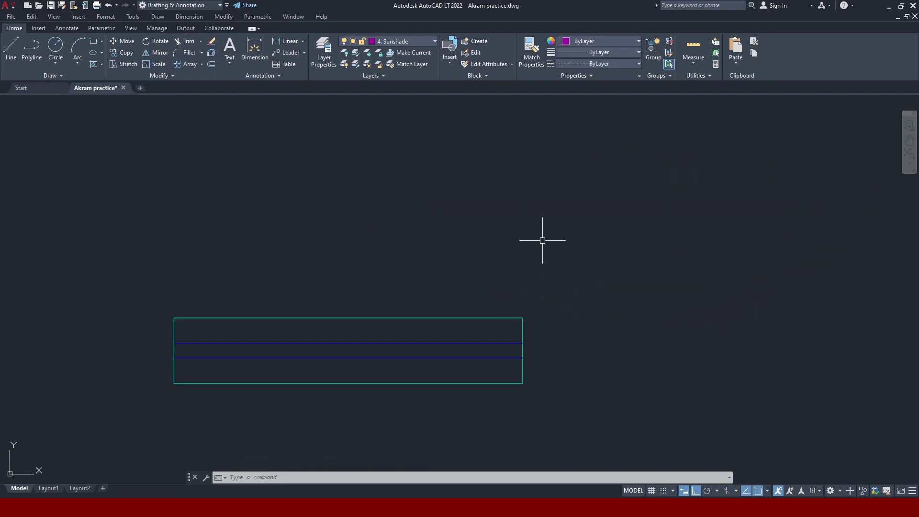
Draw the sunshade polyline from the window's top-right corner: 6" right, 1'6" up, 5' left, 1'6" down.
{"action": "type", "text": "pl"}
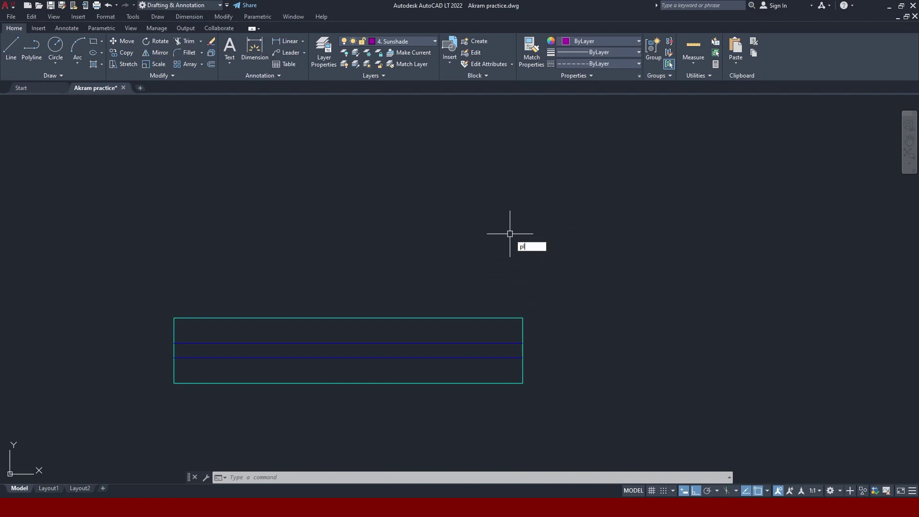
{"action": "key", "text": "Return"}
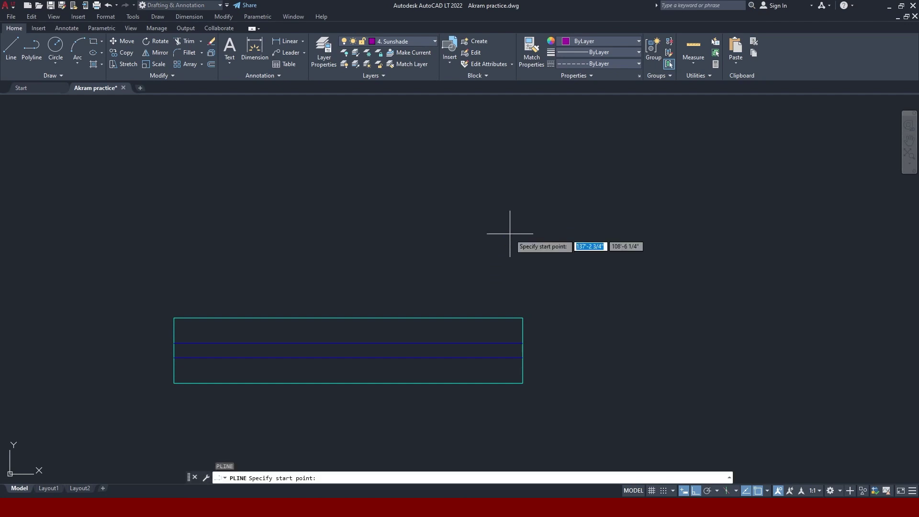
{"action": "left_click", "coordinate": [522, 322]}
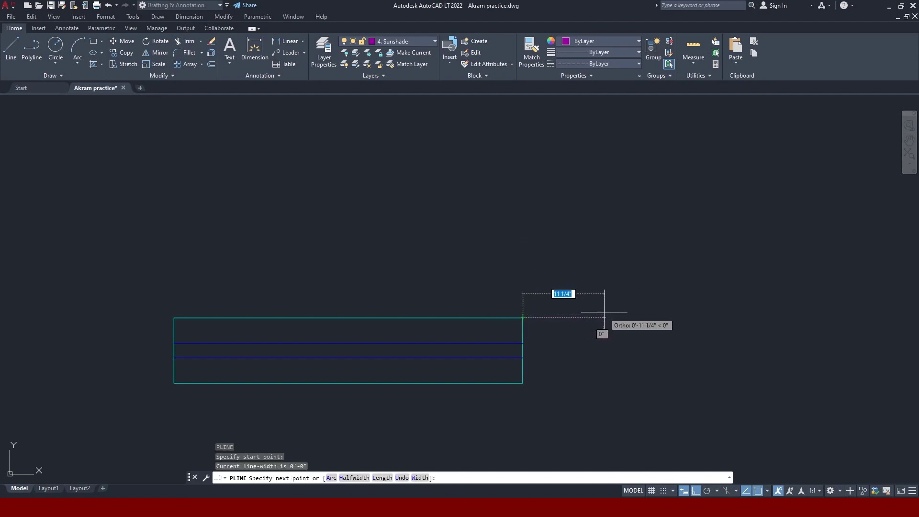
{"action": "type", "text": "6"}
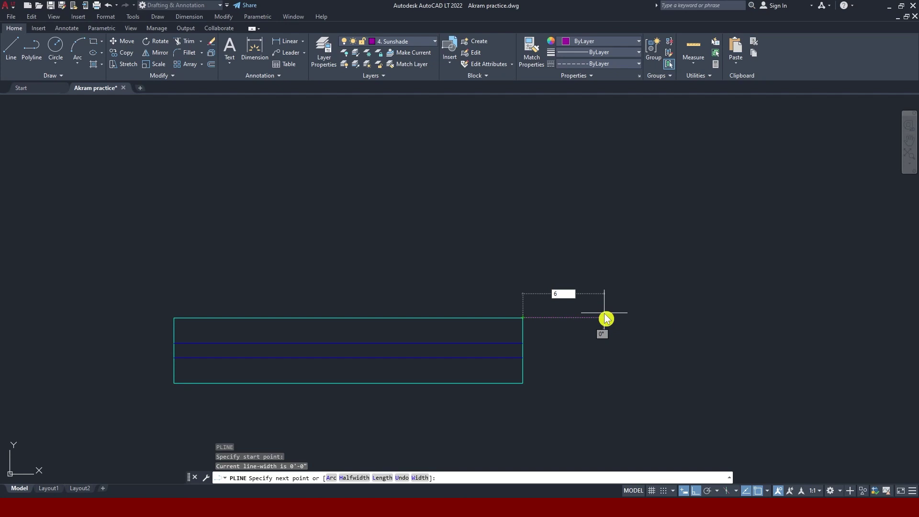
{"action": "key", "text": "Return"}
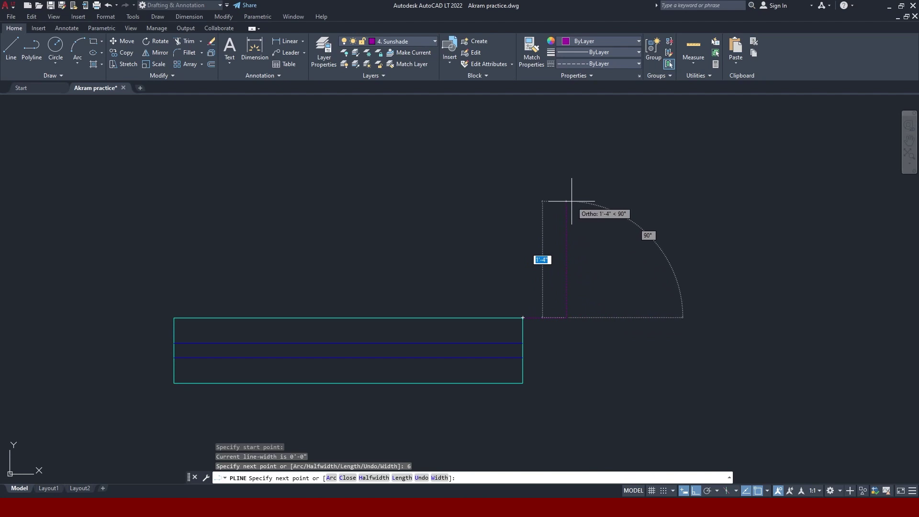
{"action": "type", "text": "1'6"}
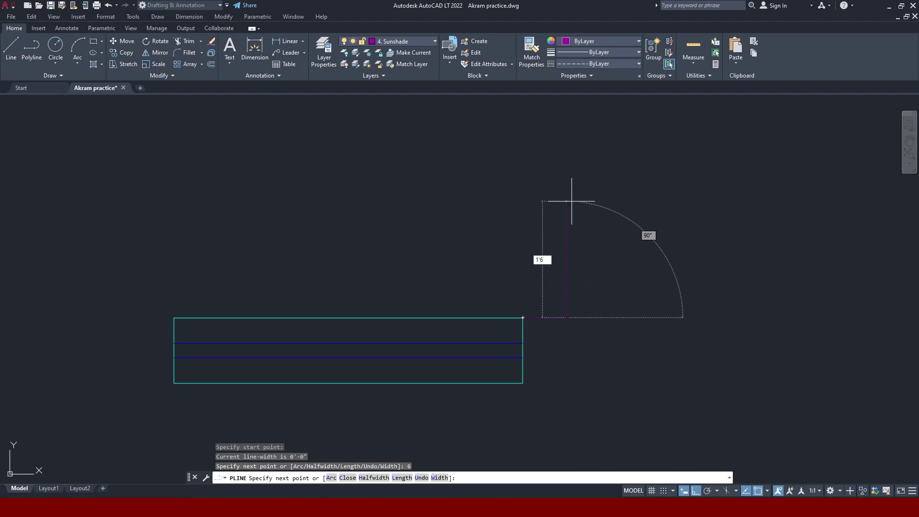
{"action": "key", "text": "Return"}
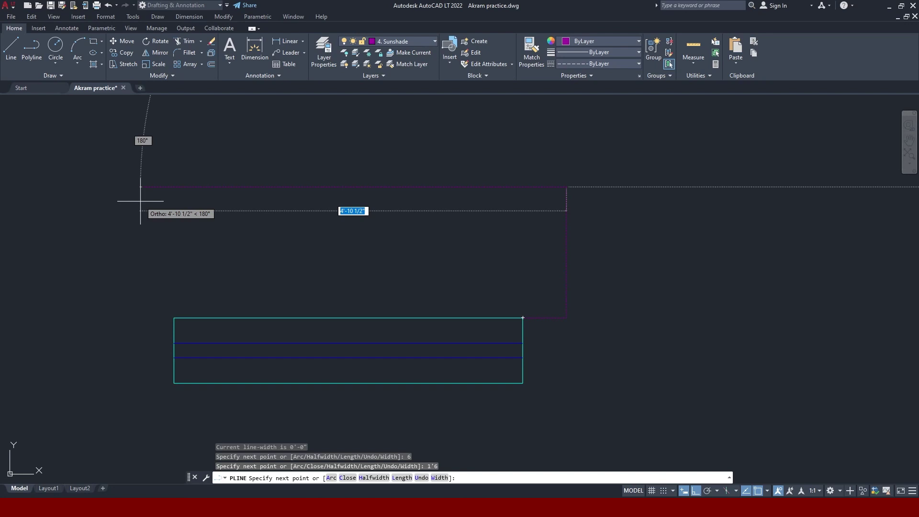
{"action": "type", "text": "5"}
{"action": "key", "text": "Return"}
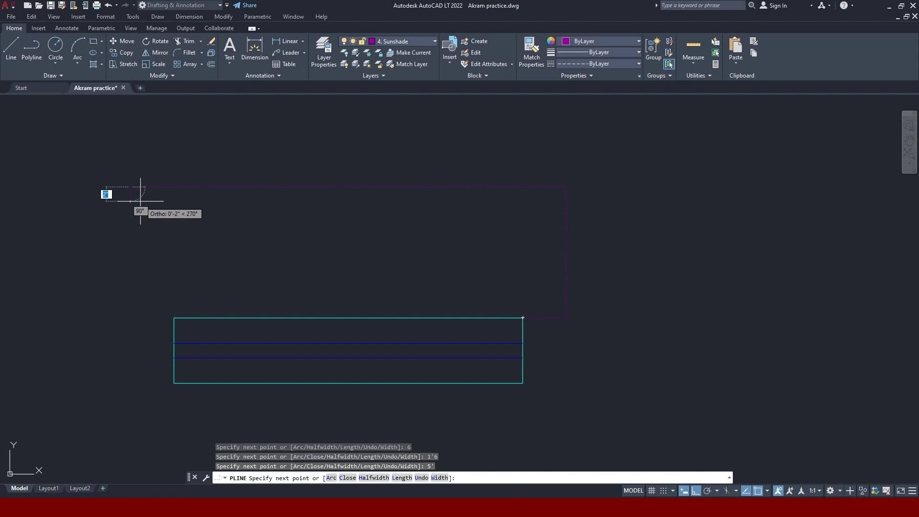
{"action": "type", "text": "1'6"}
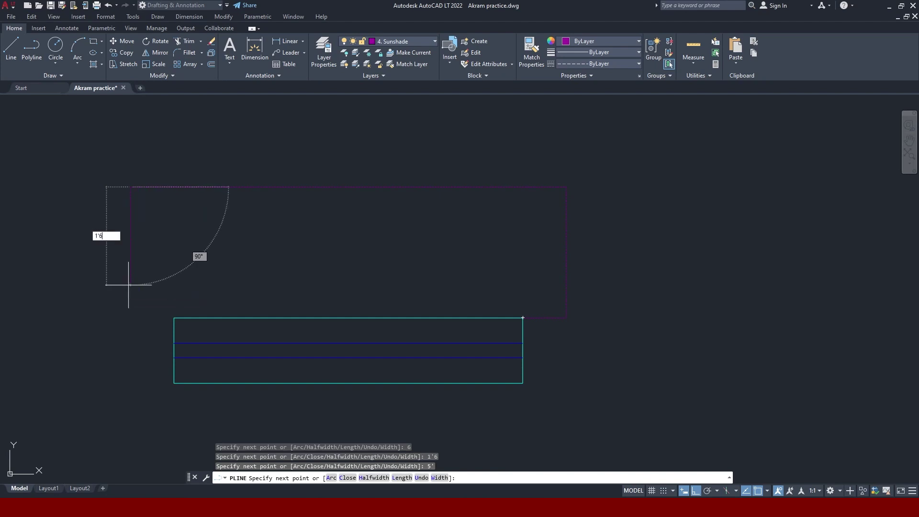
{"action": "key", "text": "Return"}
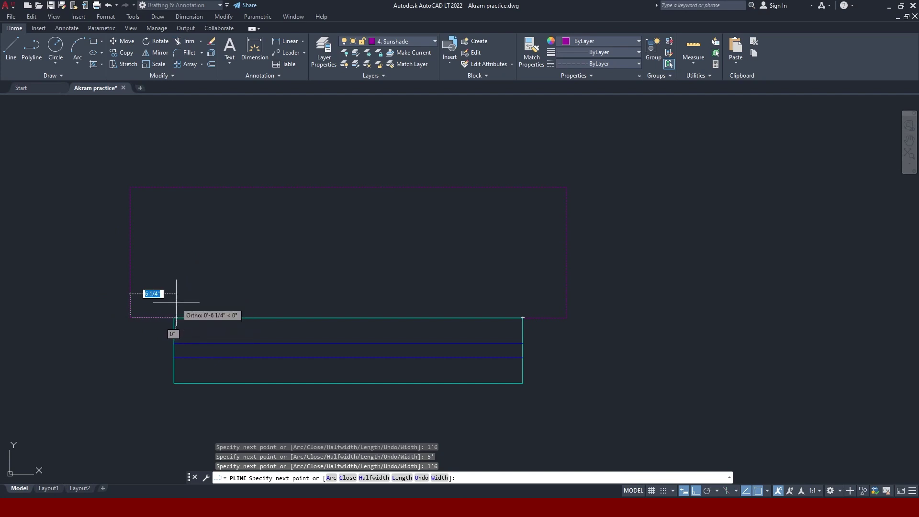
{"action": "key", "text": "Escape"}
{"action": "scroll", "coordinate": [144, 320], "scroll_direction": "up", "scroll_amount": 2}
{"action": "mouse_move", "coordinate": [143, 320]}
{"action": "middle_mouse_down"}
{"action": "mouse_move", "coordinate": [386, 207]}
{"action": "mouse_move", "coordinate": [188, 241]}
{"action": "middle_mouse_up"}
{"action": "scroll", "coordinate": [210, 253], "scroll_direction": "down", "scroll_amount": 2}
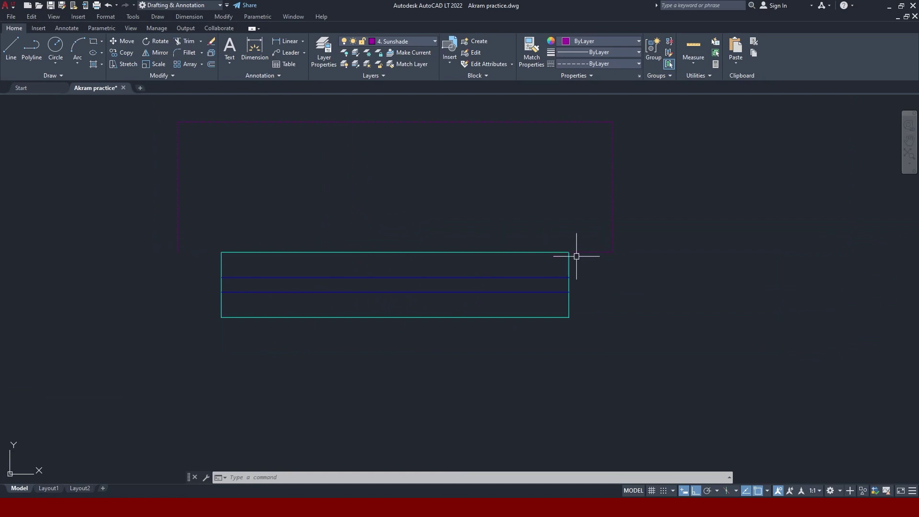
{"action": "type", "text": "tr"}
{"action": "key", "text": "Return"}
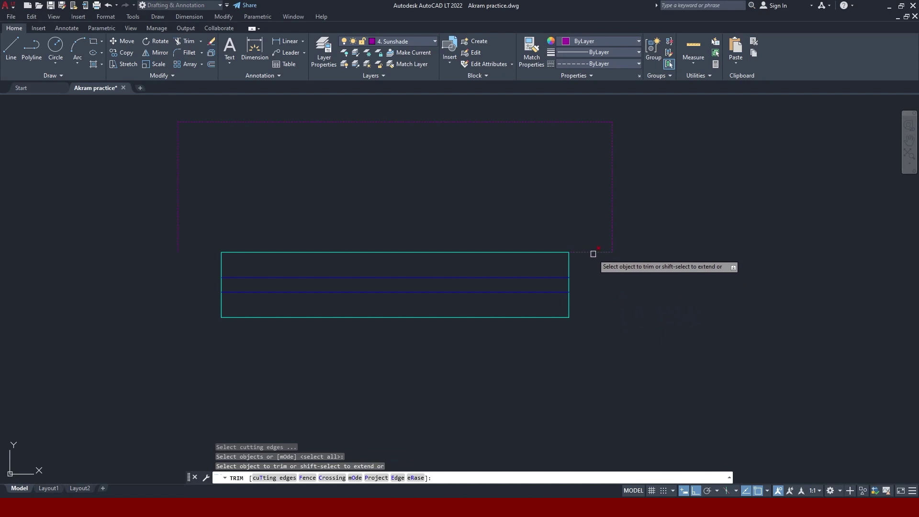
{"action": "key", "text": "Escape"}
{"action": "scroll", "coordinate": [598, 261], "scroll_direction": "down", "scroll_amount": 2}
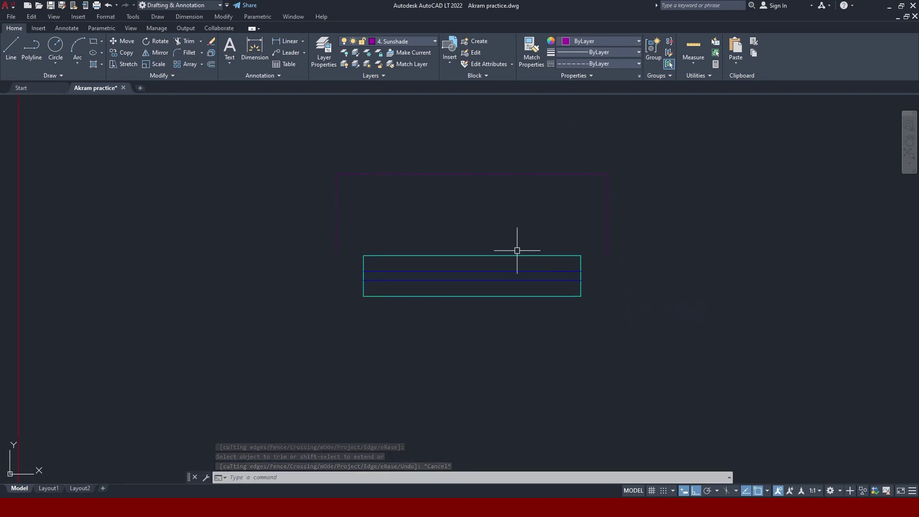
{"action": "scroll", "coordinate": [517, 250], "scroll_direction": "down", "scroll_amount": 4}
{"action": "scroll", "coordinate": [504, 239], "scroll_direction": "down", "scroll_amount": 2}
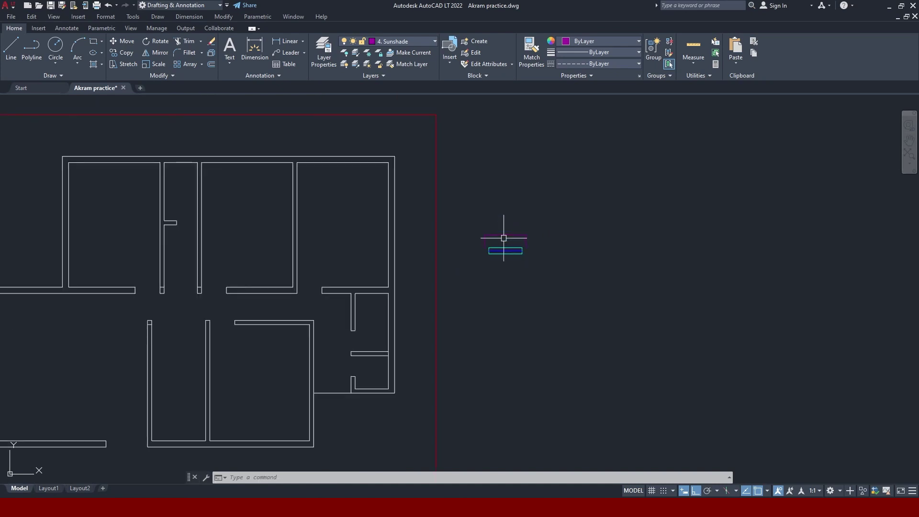
{"action": "middle_click_drag", "start_coordinate": [461, 194], "coordinate": [564, 199]}
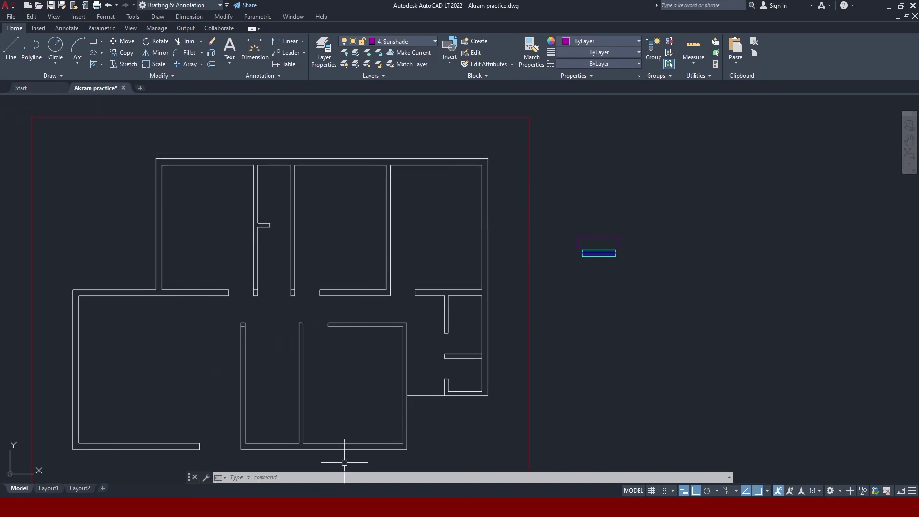
{"action": "scroll", "coordinate": [630, 239], "scroll_direction": "up", "scroll_amount": 2}
{"action": "scroll", "coordinate": [397, 215], "scroll_direction": "down", "scroll_amount": 2}
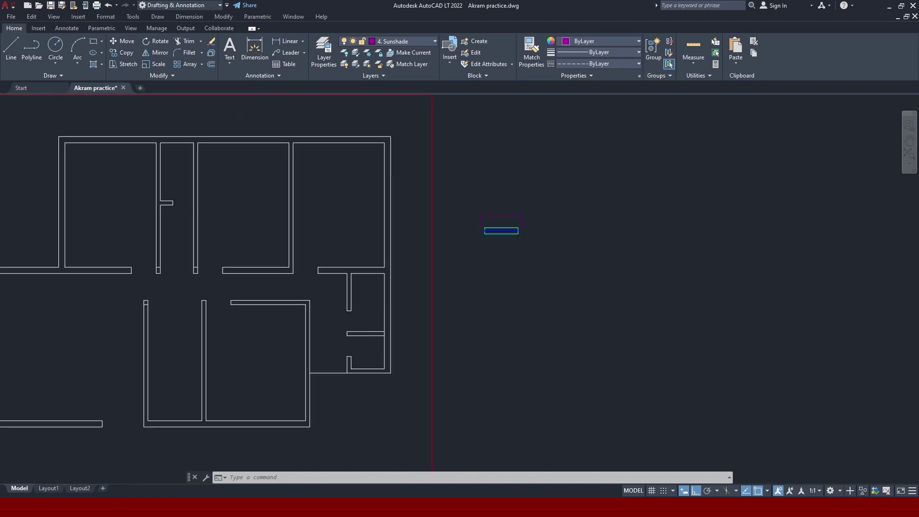
{"action": "scroll", "coordinate": [297, 153], "scroll_direction": "down", "scroll_amount": 1}
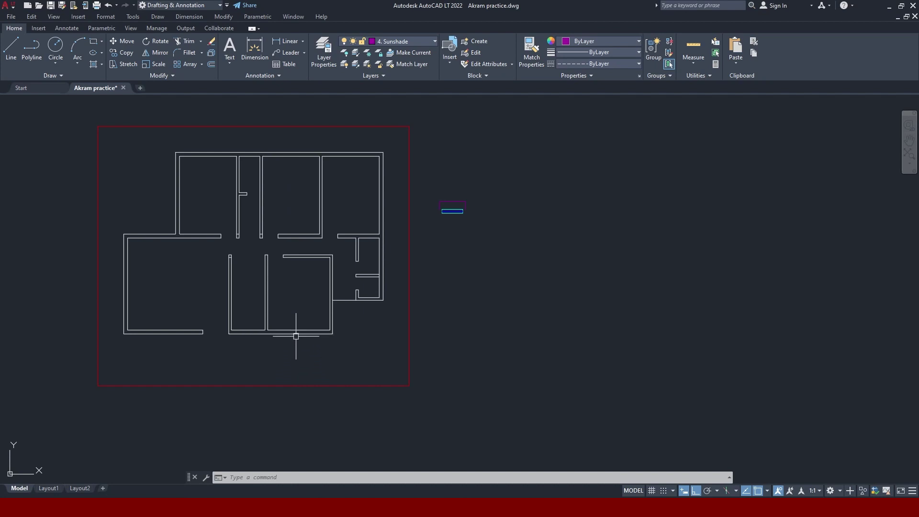
{"action": "scroll", "coordinate": [447, 255], "scroll_direction": "up", "scroll_amount": 4}
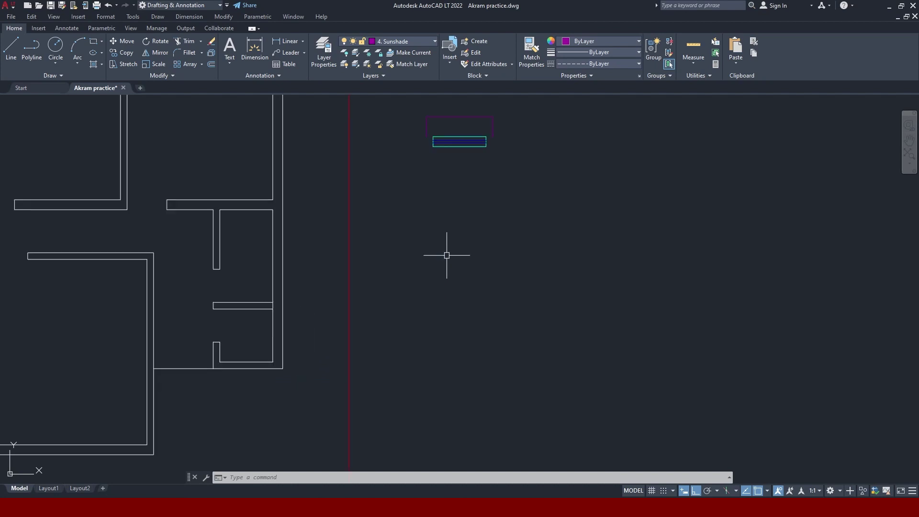
{"action": "scroll", "coordinate": [494, 215], "scroll_direction": "down", "scroll_amount": 2}
{"action": "middle_click_drag", "start_coordinate": [494, 216], "coordinate": [415, 231]}
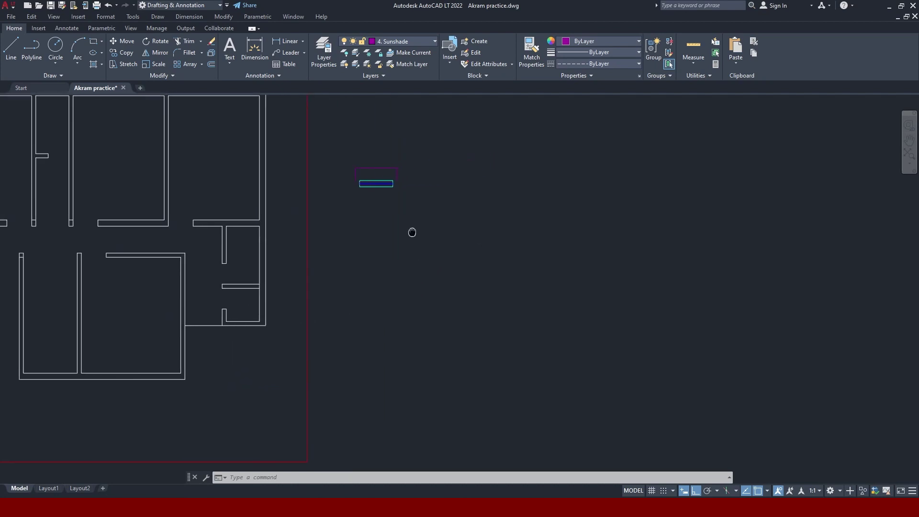
{"action": "scroll", "coordinate": [368, 212], "scroll_direction": "up", "scroll_amount": 2}
{"action": "middle_click_drag", "start_coordinate": [368, 211], "coordinate": [353, 283]}
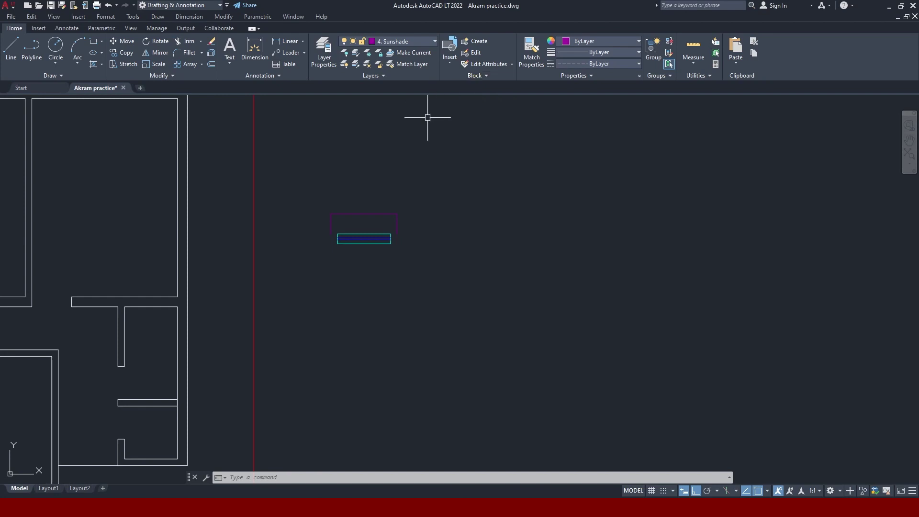
Make a block named 'window' from the window and sunshade, based at the window's bottom midpoint.
{"action": "left_click", "coordinate": [451, 189]}
{"action": "left_click", "coordinate": [316, 269]}
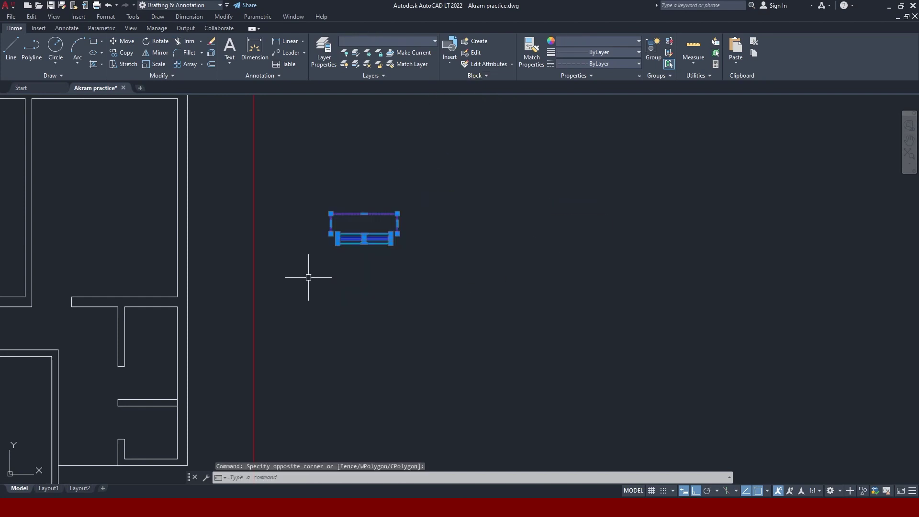
{"action": "left_click", "coordinate": [479, 48]}
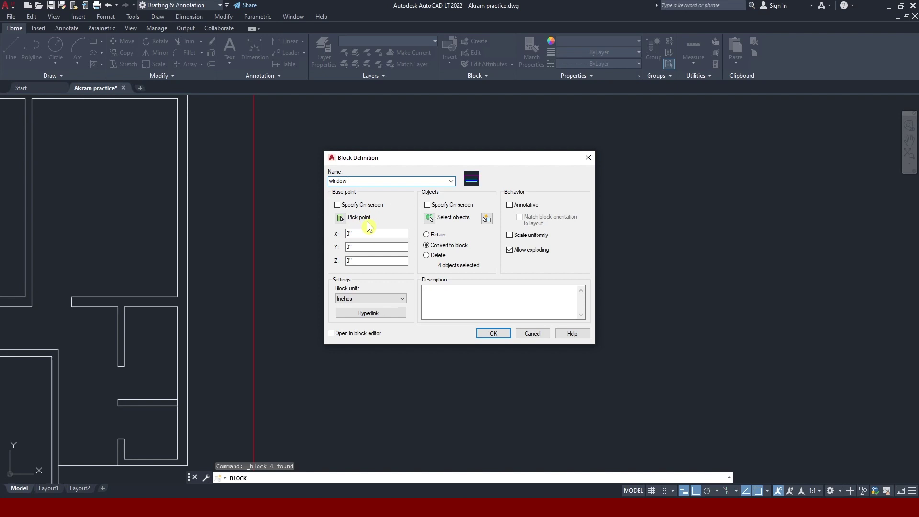
{"action": "left_click", "coordinate": [341, 220]}
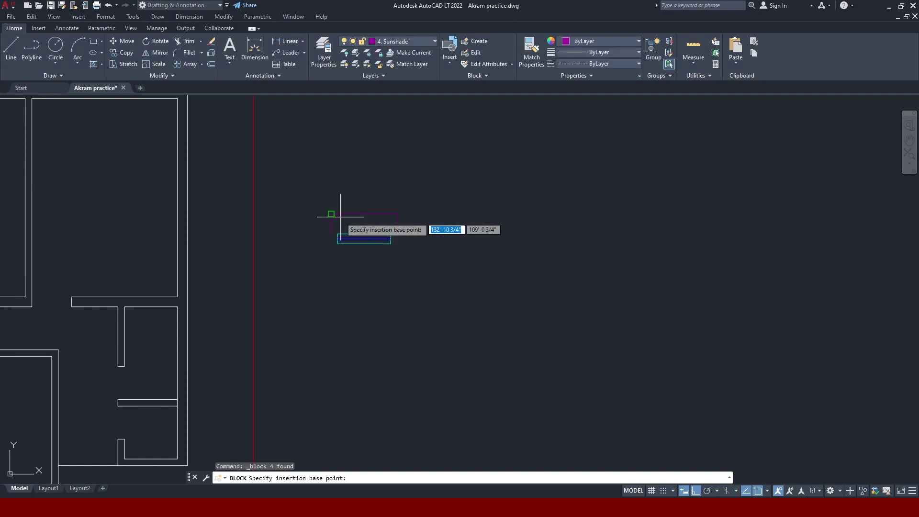
{"action": "left_click", "coordinate": [364, 243]}
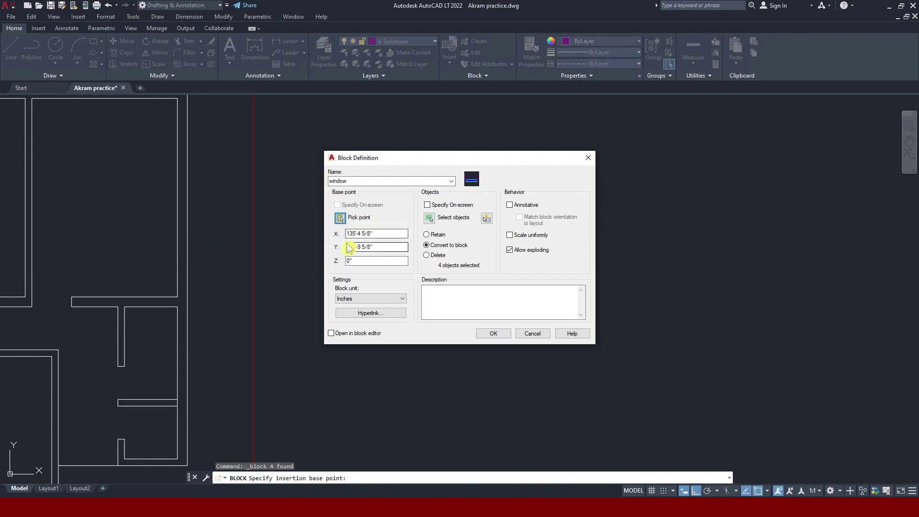
{"action": "left_click", "coordinate": [494, 333]}
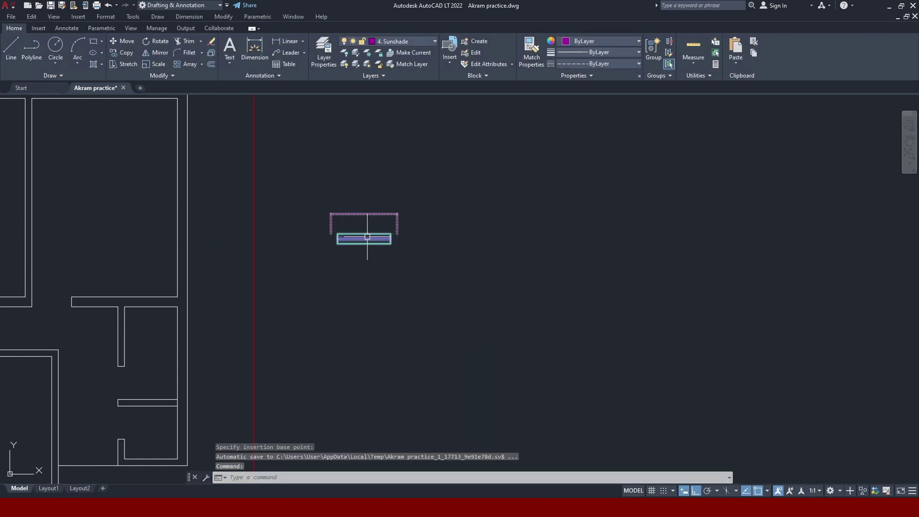
{"action": "left_click", "coordinate": [364, 239]}
{"action": "scroll", "coordinate": [370, 261], "scroll_direction": "up", "scroll_amount": 8}
{"action": "scroll", "coordinate": [363, 221], "scroll_direction": "down", "scroll_amount": 4}
{"action": "middle_click_drag", "start_coordinate": [363, 221], "coordinate": [371, 279]}
{"action": "middle_click_drag", "start_coordinate": [357, 238], "coordinate": [359, 260]}
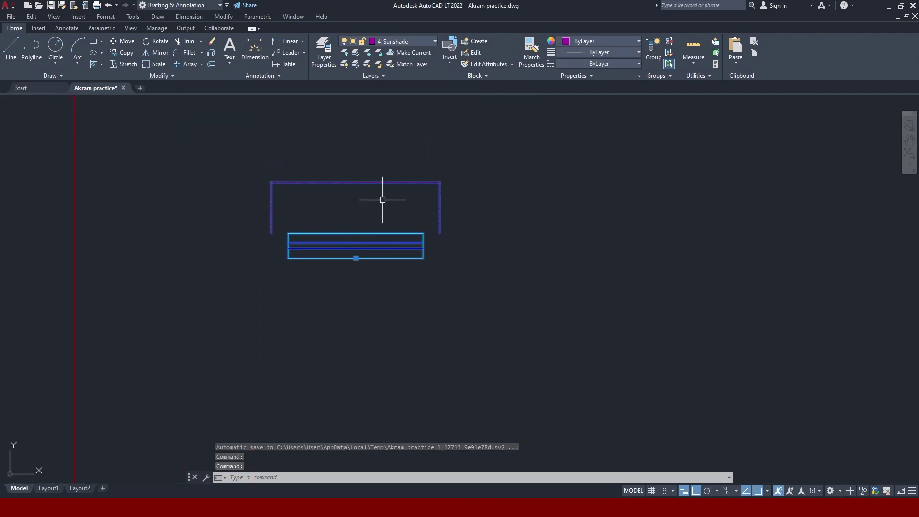
{"action": "left_click", "coordinate": [531, 219]}
{"action": "key", "text": "Escape"}
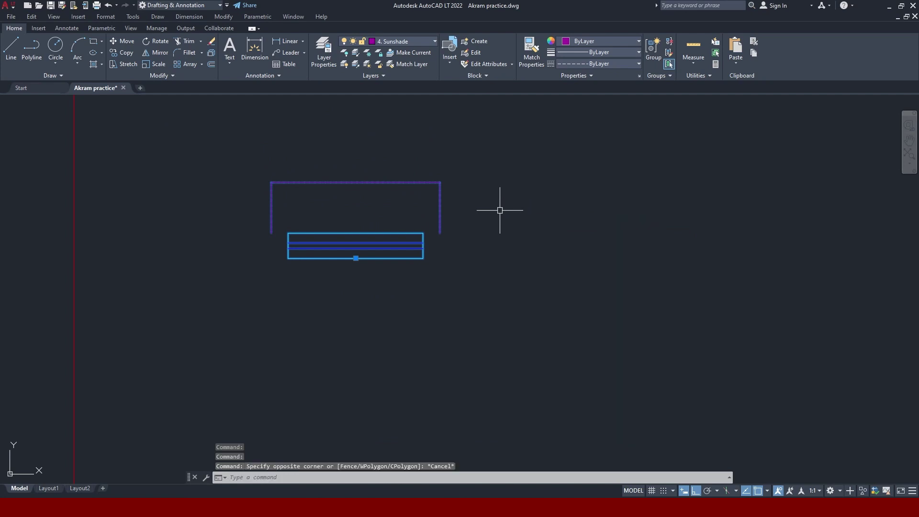
{"action": "key", "text": "Escape"}
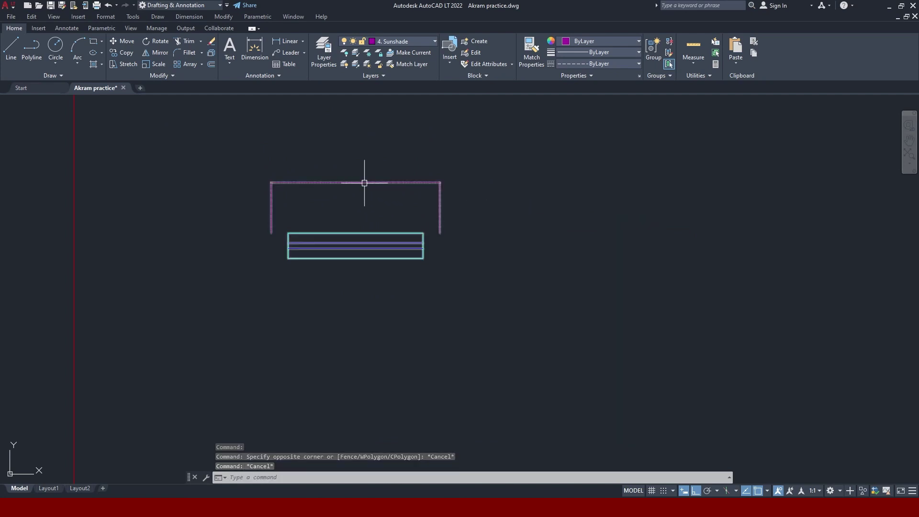
{"action": "left_click", "coordinate": [366, 182]}
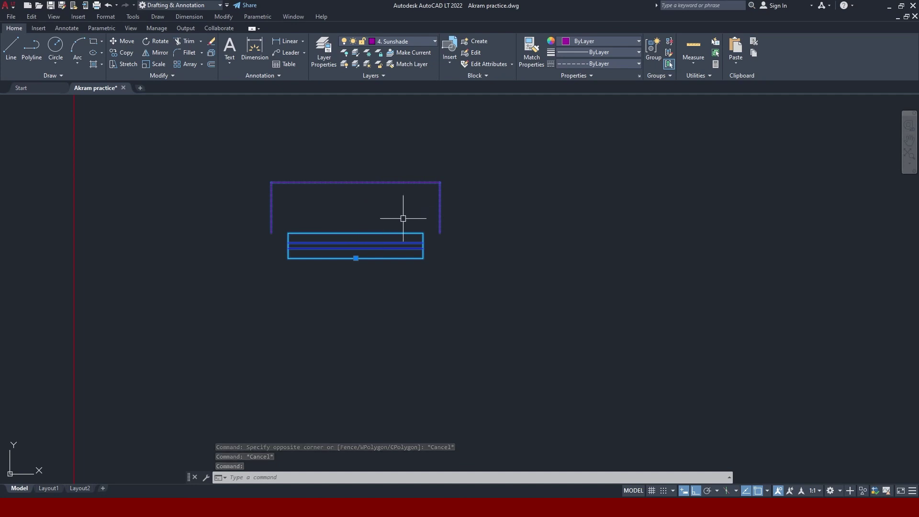
{"action": "key", "text": "Escape"}
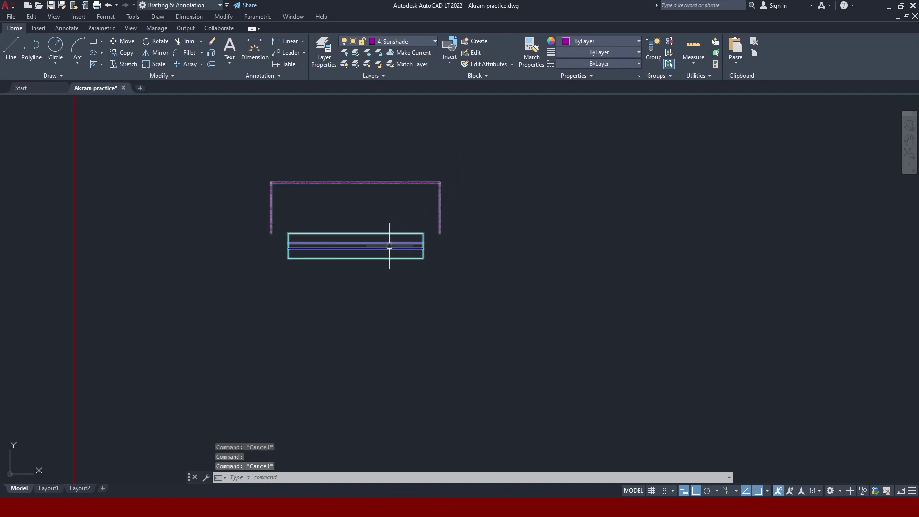
{"action": "left_click", "coordinate": [451, 61]}
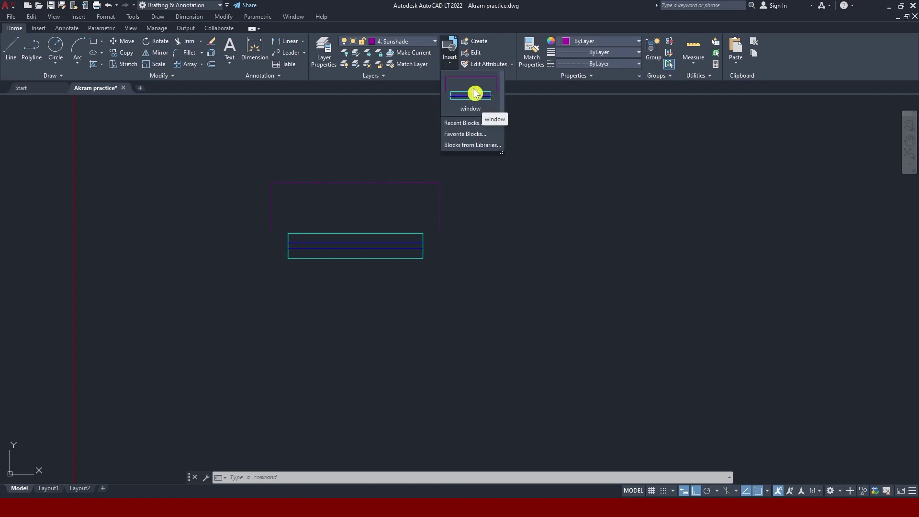
{"action": "left_click", "coordinate": [474, 98]}
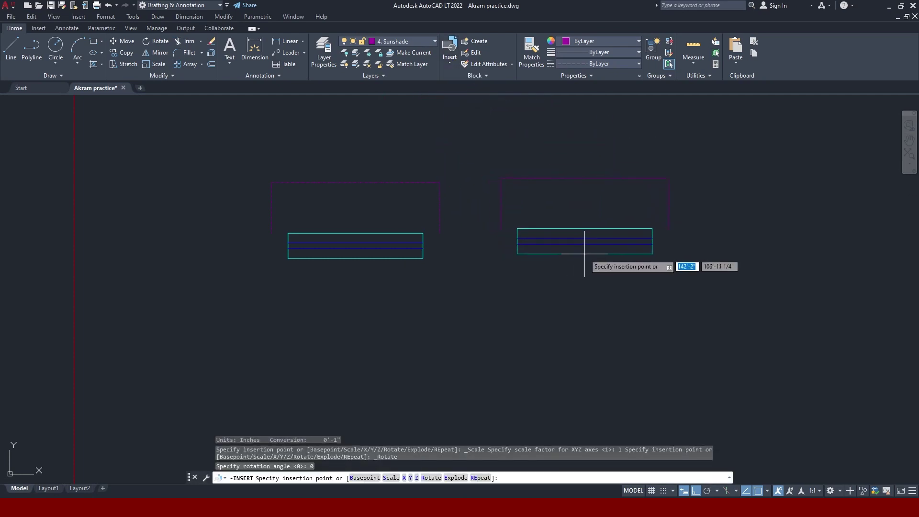
{"action": "left_click", "coordinate": [585, 254]}
{"action": "left_click", "coordinate": [451, 61]}
{"action": "left_click", "coordinate": [472, 98]}
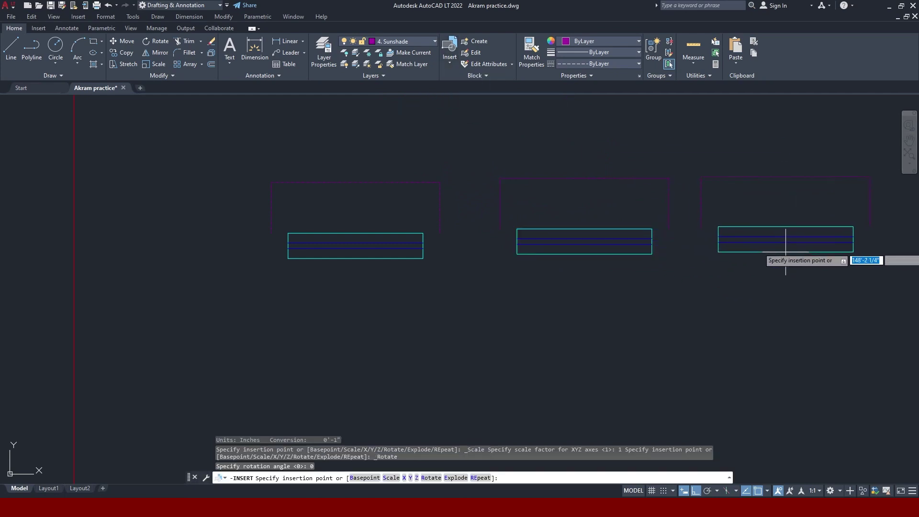
{"action": "left_click", "coordinate": [787, 247]}
{"action": "scroll", "coordinate": [600, 212], "scroll_direction": "down", "scroll_amount": 2}
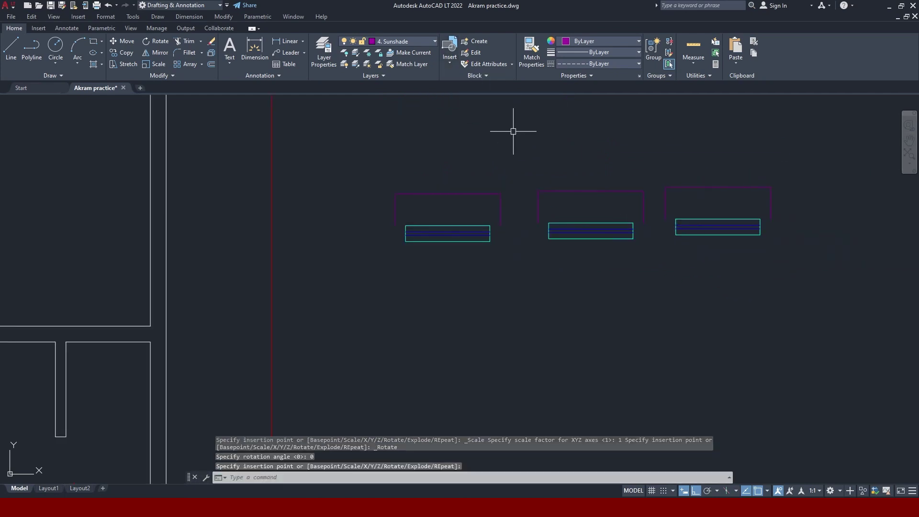
{"action": "left_click", "coordinate": [803, 138]}
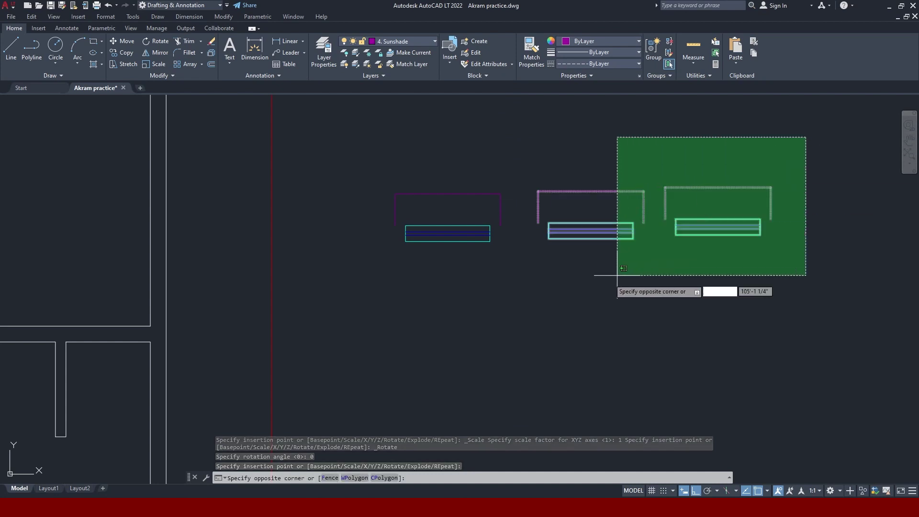
{"action": "left_click", "coordinate": [617, 286]}
{"action": "key", "text": "Delete"}
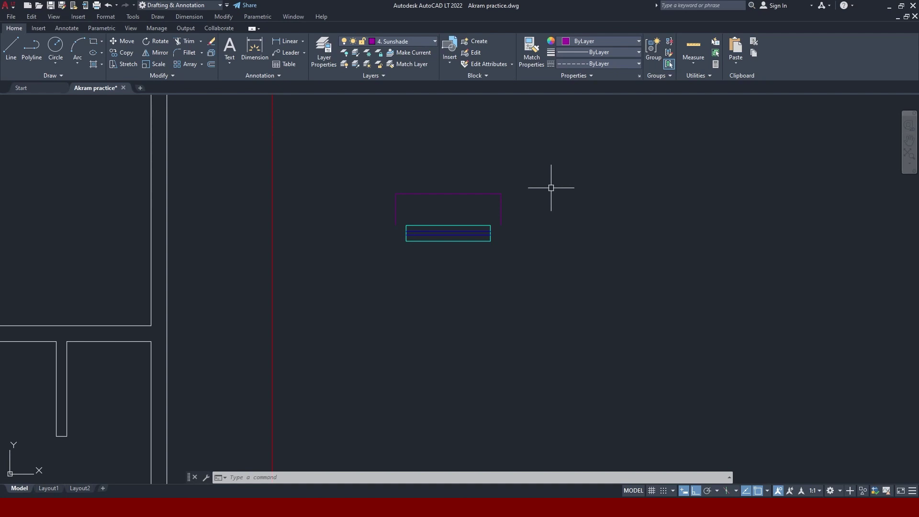
{"action": "left_click", "coordinate": [451, 241]}
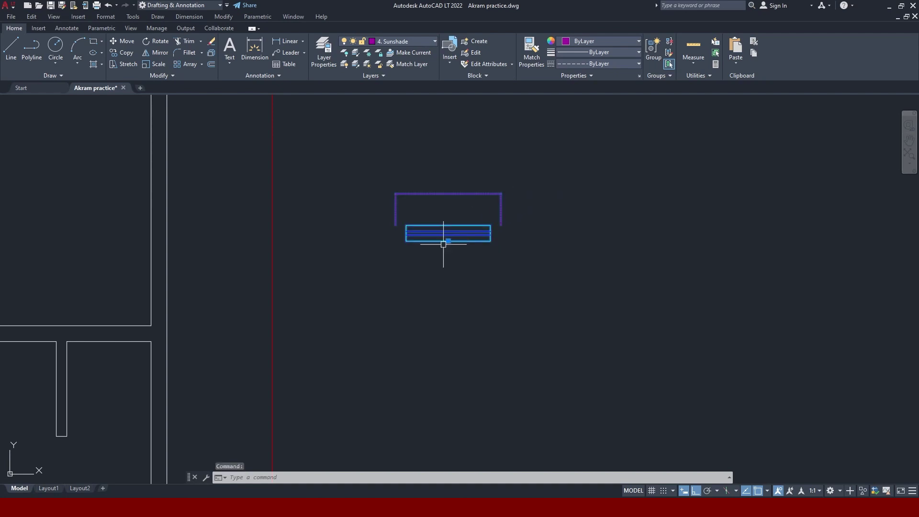
Copy the window block twice straight down from its bottom midpoint to stack three windows.
{"action": "mouse_move", "coordinate": [455, 228]}
{"action": "middle_mouse_down"}
{"action": "mouse_move", "coordinate": [425, 194]}
{"action": "mouse_move", "coordinate": [426, 175]}
{"action": "middle_mouse_up"}
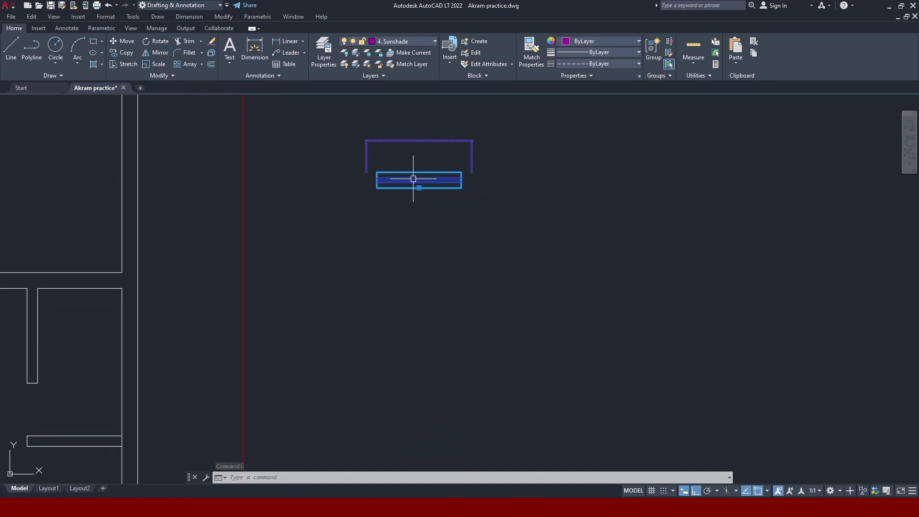
{"action": "type", "text": "CP"}
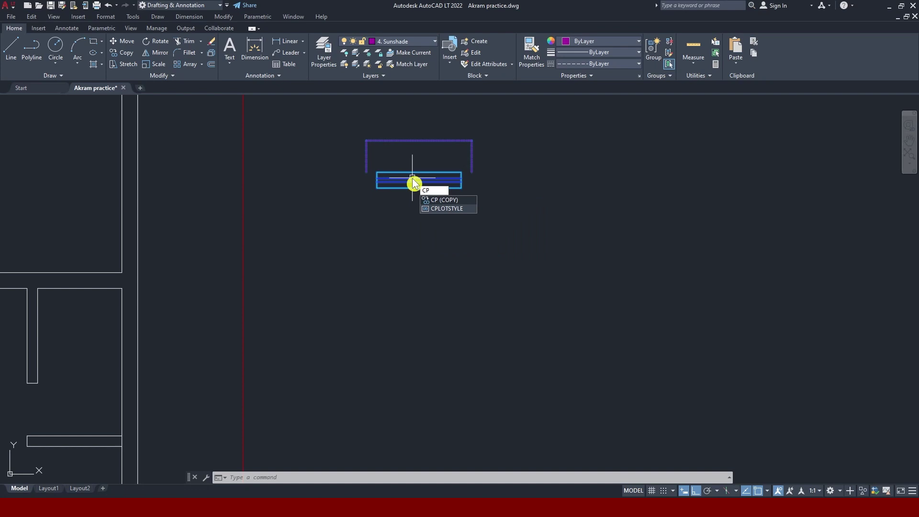
{"action": "key", "text": "Return"}
{"action": "left_click", "coordinate": [419, 188]}
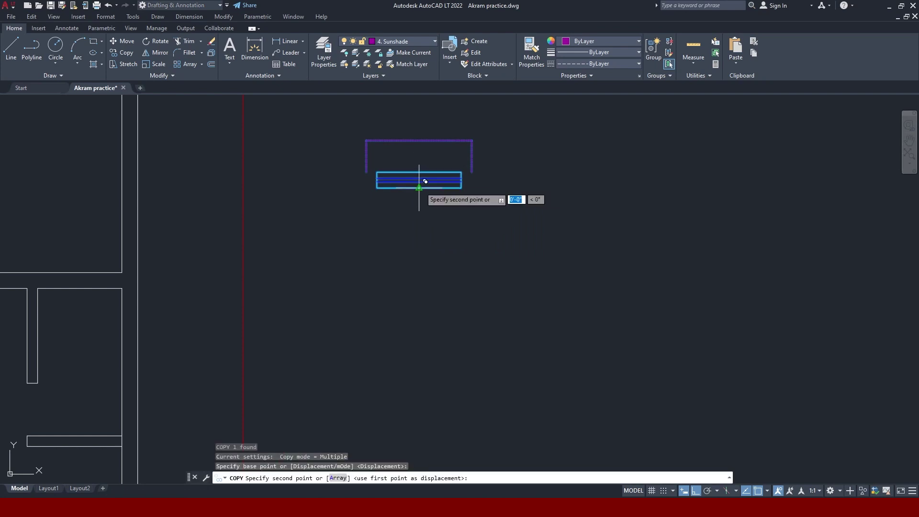
{"action": "left_click", "coordinate": [423, 255]}
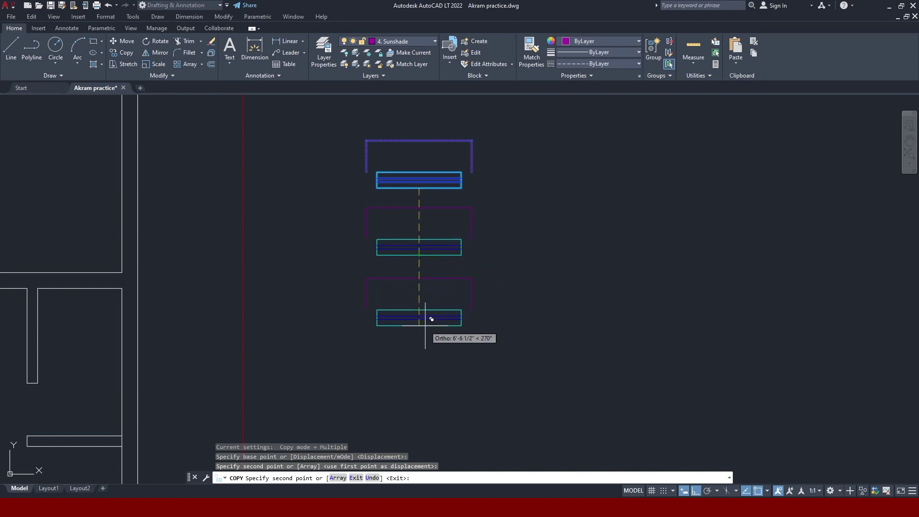
{"action": "left_click", "coordinate": [425, 326]}
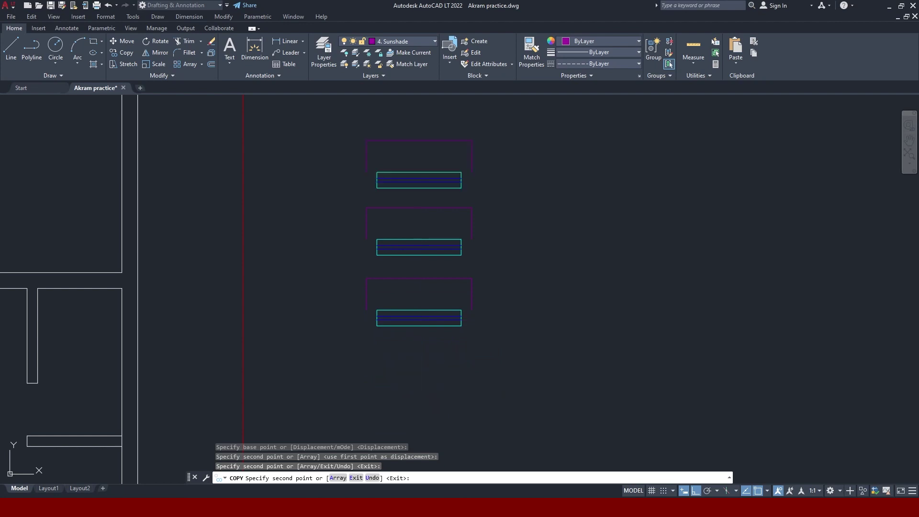
{"action": "key", "text": "Escape"}
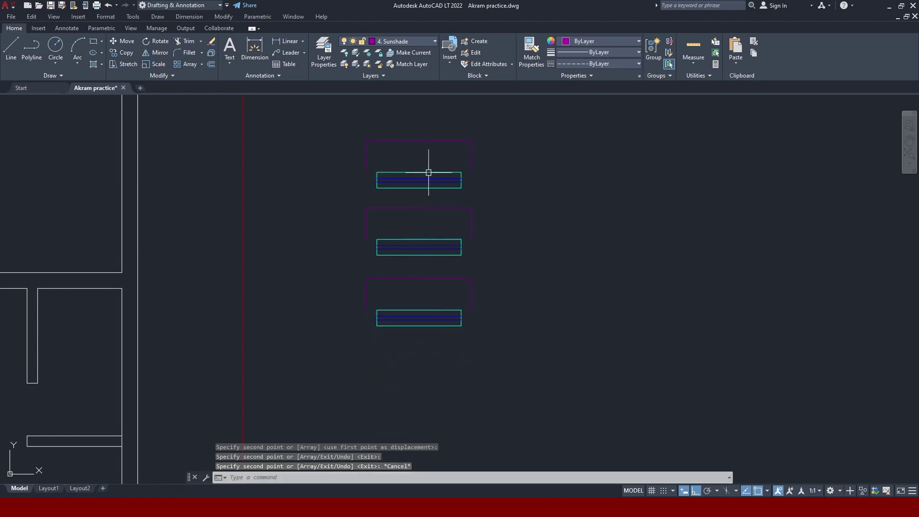
{"action": "left_click", "coordinate": [426, 225]}
{"action": "key", "text": "Escape"}
{"action": "left_click", "coordinate": [428, 220]}
{"action": "key", "text": "Escape"}
{"action": "key", "text": "Escape"}
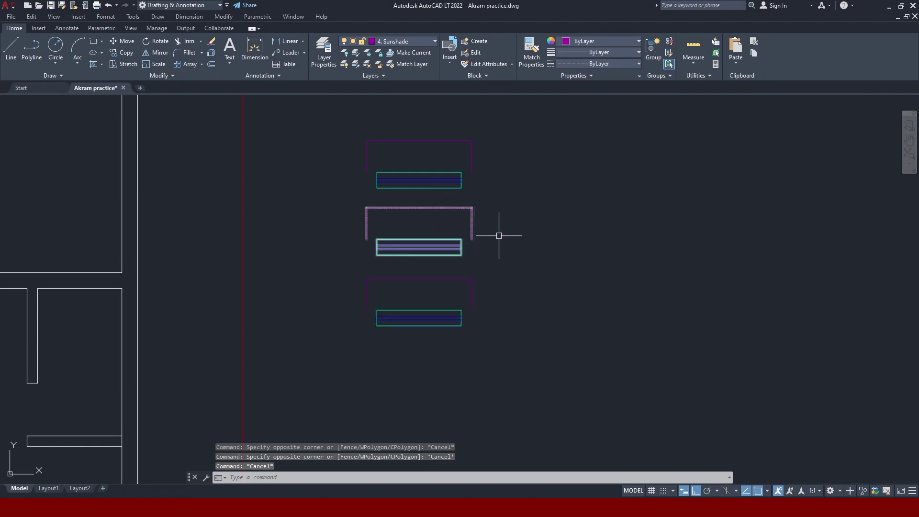
Select the three window blocks, then just the middle one, and clear the selection.
{"action": "left_click", "coordinate": [425, 183]}
{"action": "left_click", "coordinate": [424, 246]}
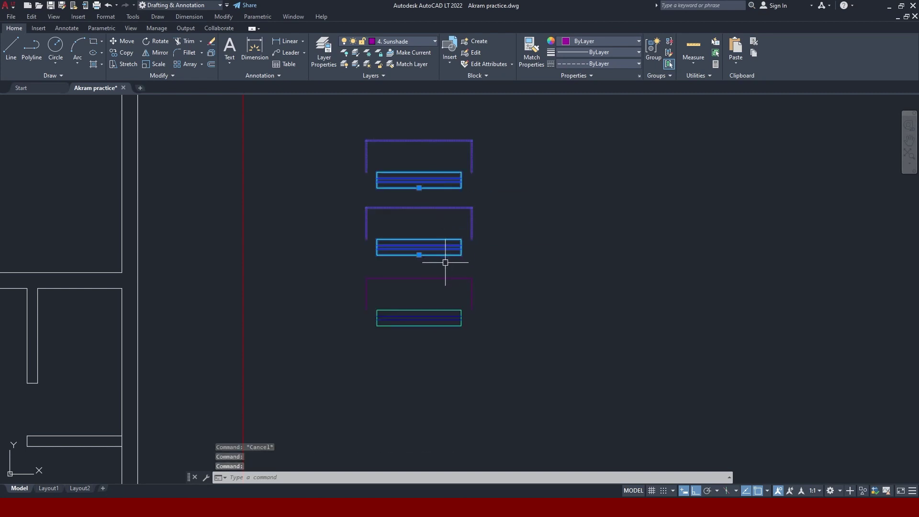
{"action": "left_click", "coordinate": [426, 299]}
{"action": "left_click", "coordinate": [437, 315]}
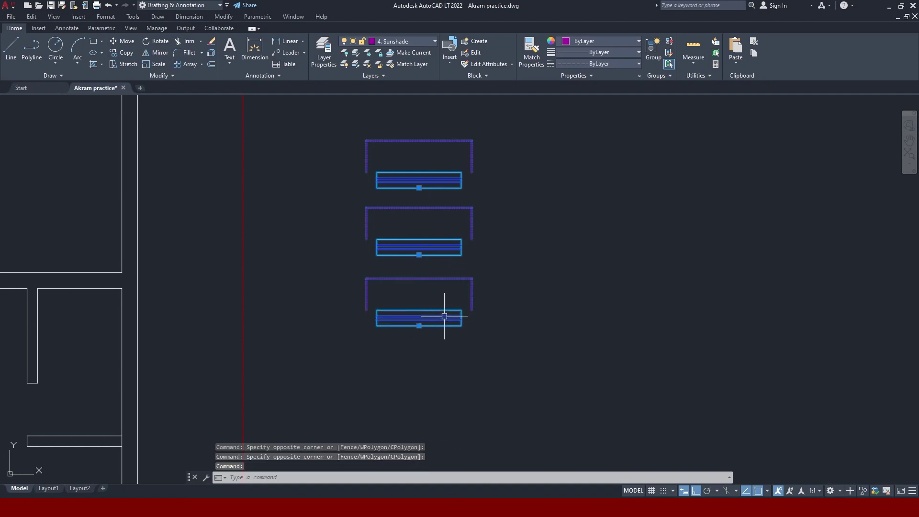
{"action": "key", "text": "Escape"}
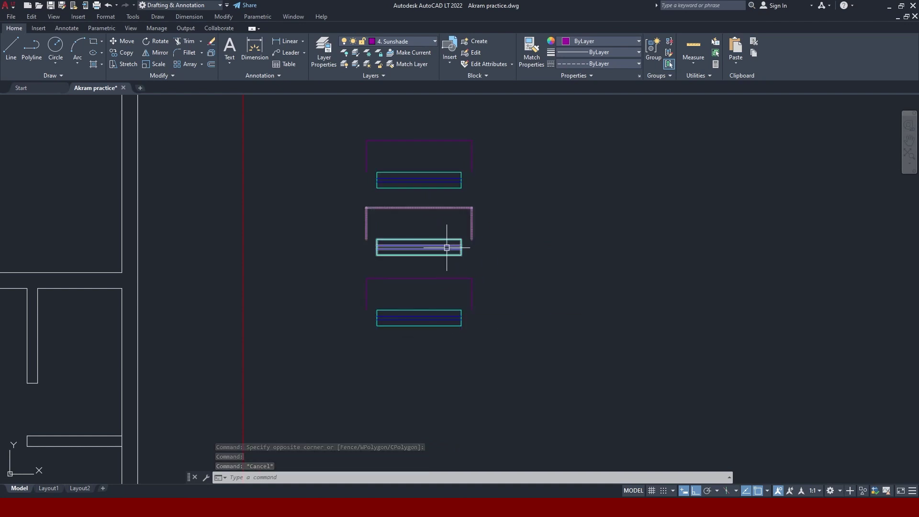
{"action": "left_click", "coordinate": [446, 248]}
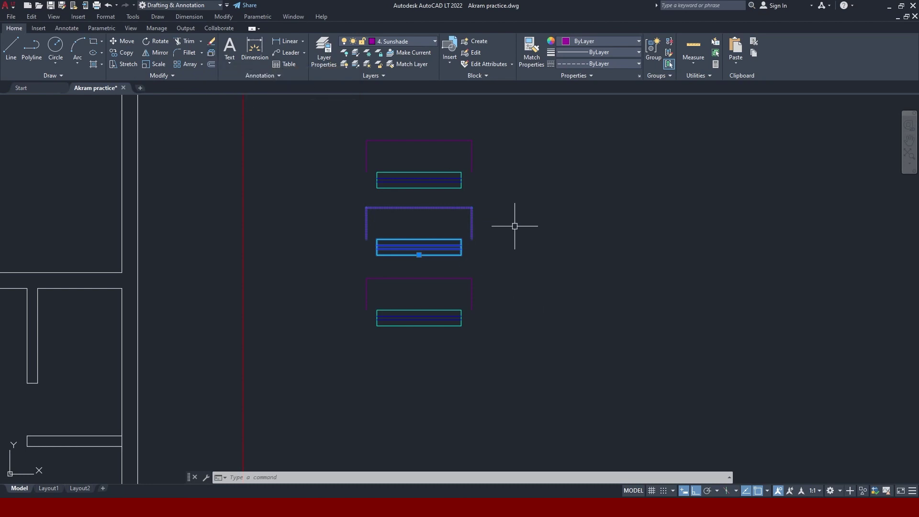
{"action": "type", "text": "x"}
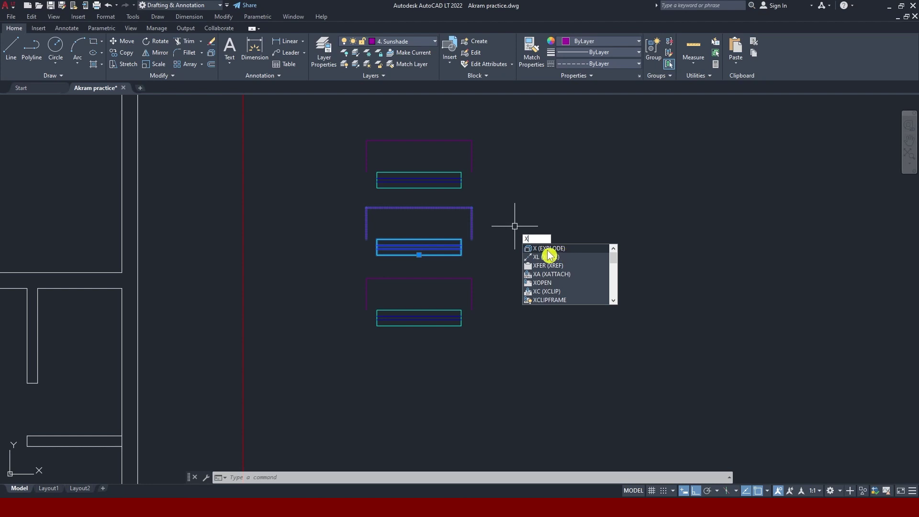
{"action": "key", "text": "Escape"}
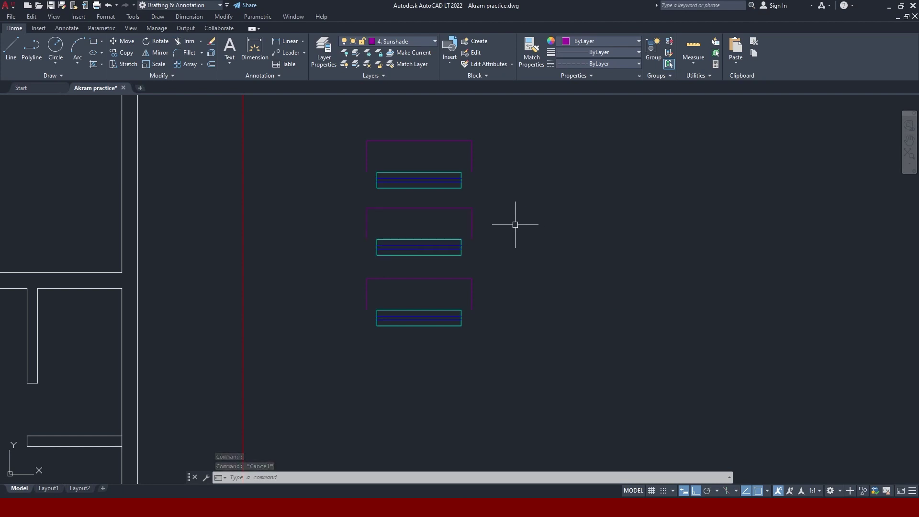
Explode the middle window block with X and check its separate bracket and rectangle.
{"action": "left_click", "coordinate": [436, 247]}
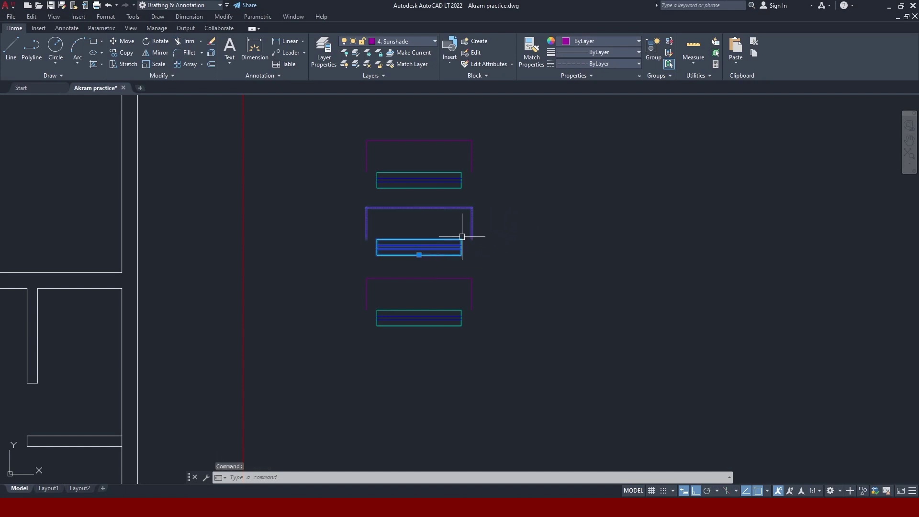
{"action": "type", "text": "x"}
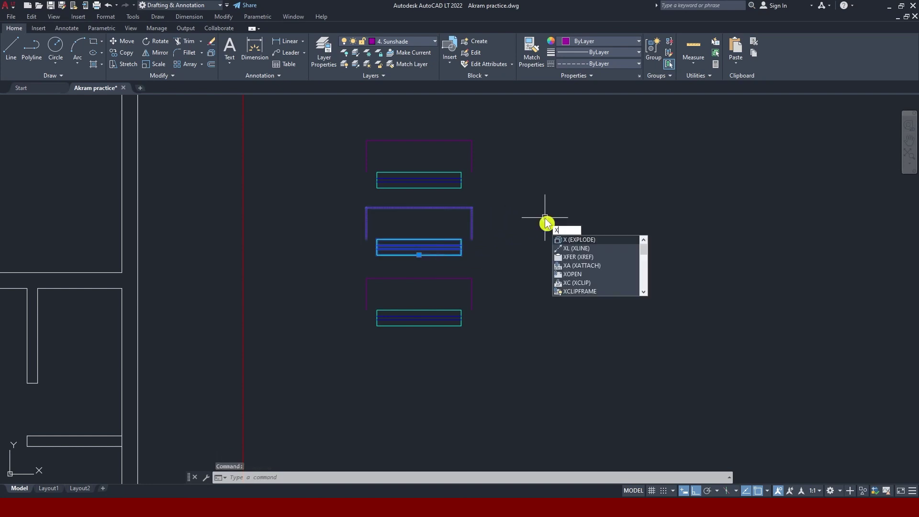
{"action": "key", "text": "Return"}
{"action": "left_click", "coordinate": [471, 225]}
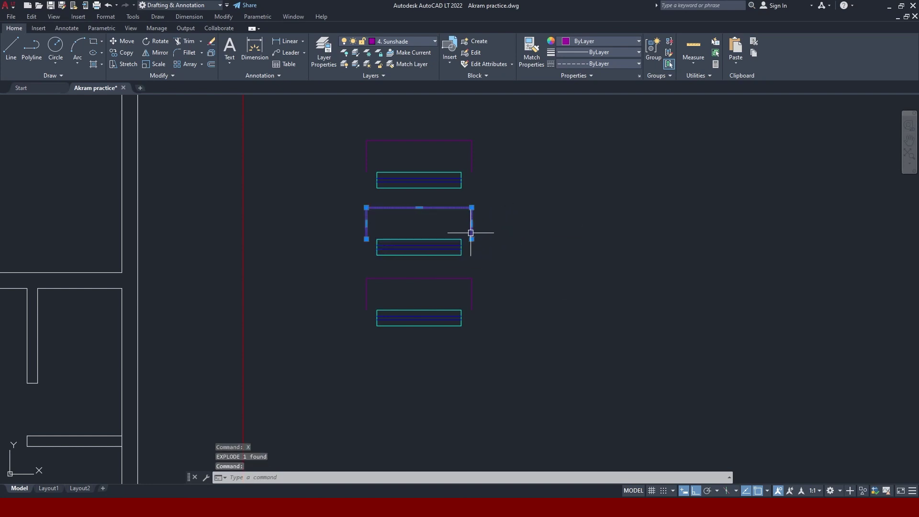
{"action": "scroll", "coordinate": [431, 223], "scroll_direction": "up", "scroll_amount": 2}
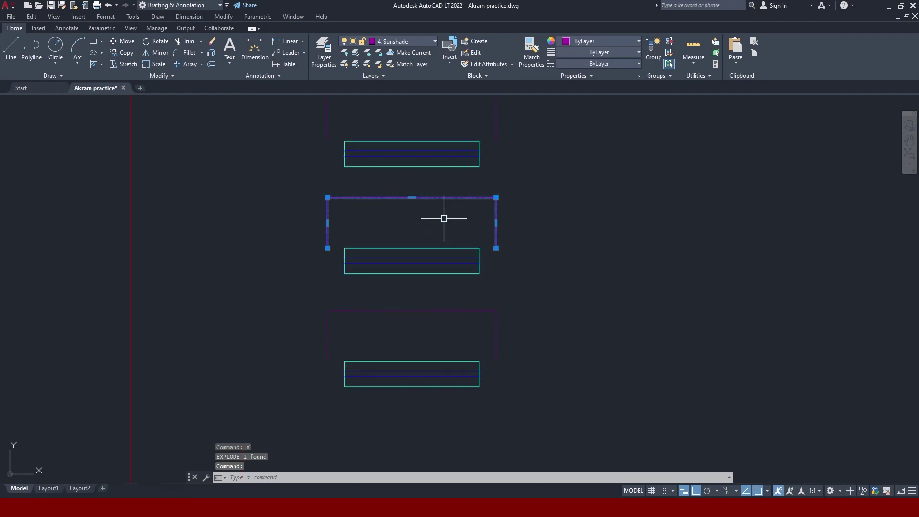
{"action": "left_click", "coordinate": [413, 263]}
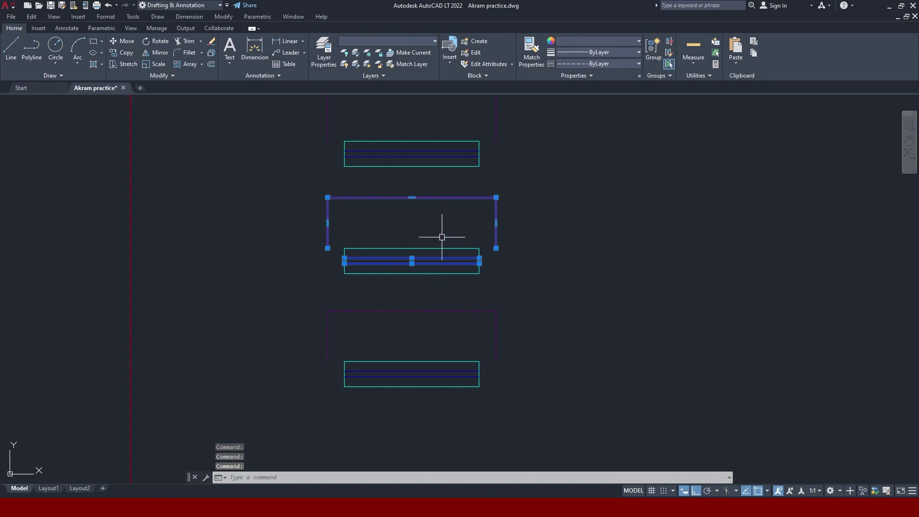
{"action": "key", "text": "Escape"}
{"action": "left_click", "coordinate": [425, 276]}
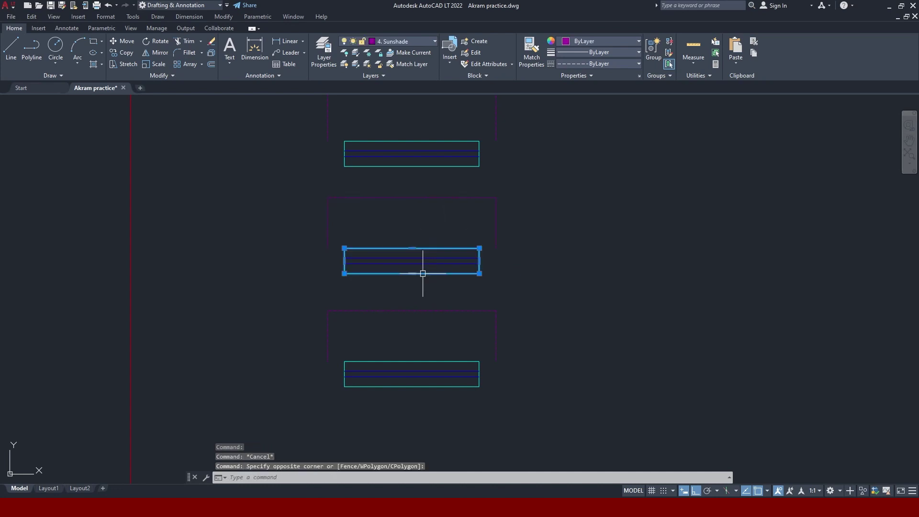
{"action": "key", "text": "Escape"}
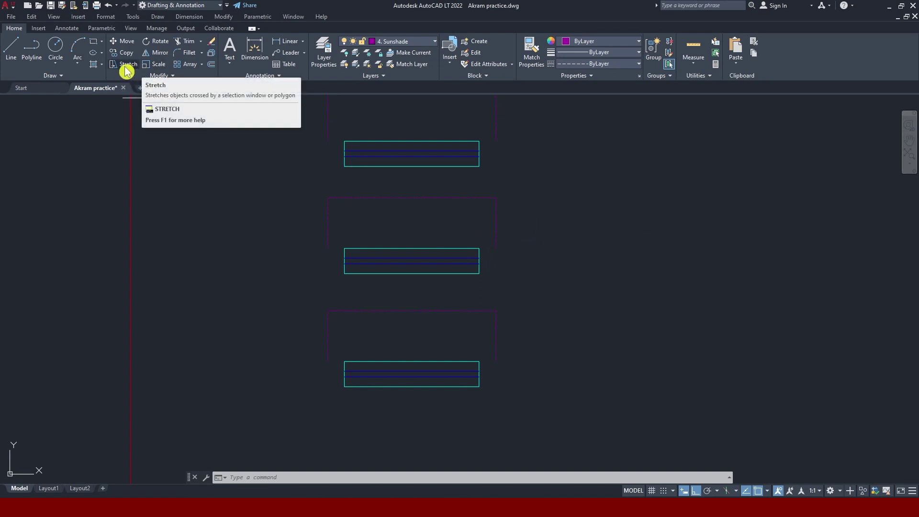
{"action": "mouse_move", "coordinate": [123, 64]}
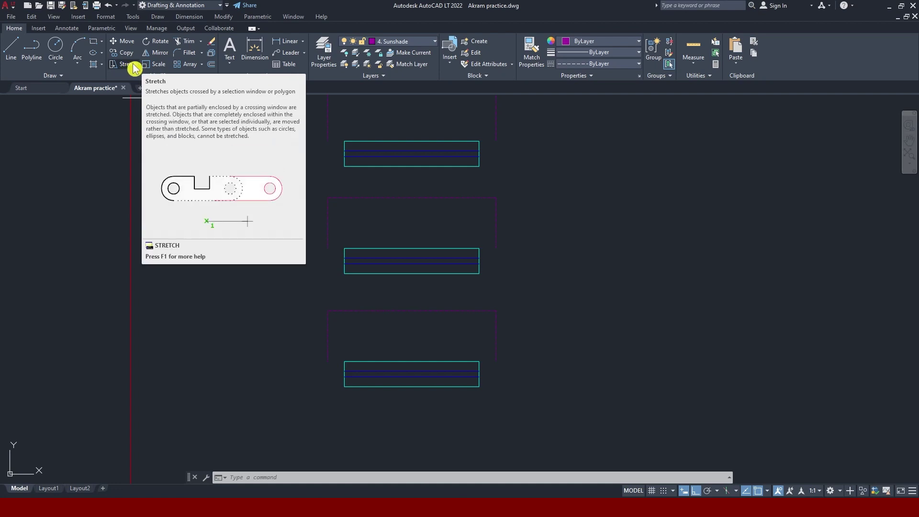
Stretch the middle window's right half, anchoring at the rectangle's lower-right corner.
{"action": "left_click", "coordinate": [129, 67]}
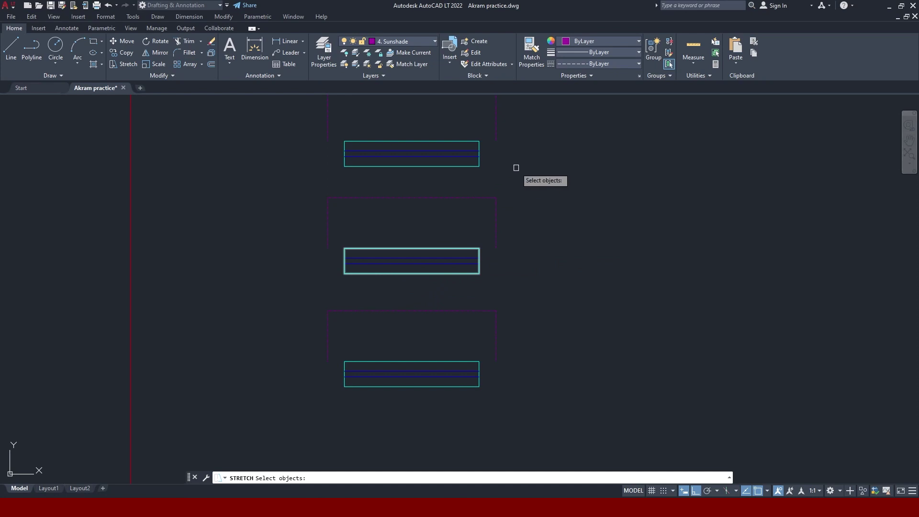
{"action": "left_click", "coordinate": [516, 185]}
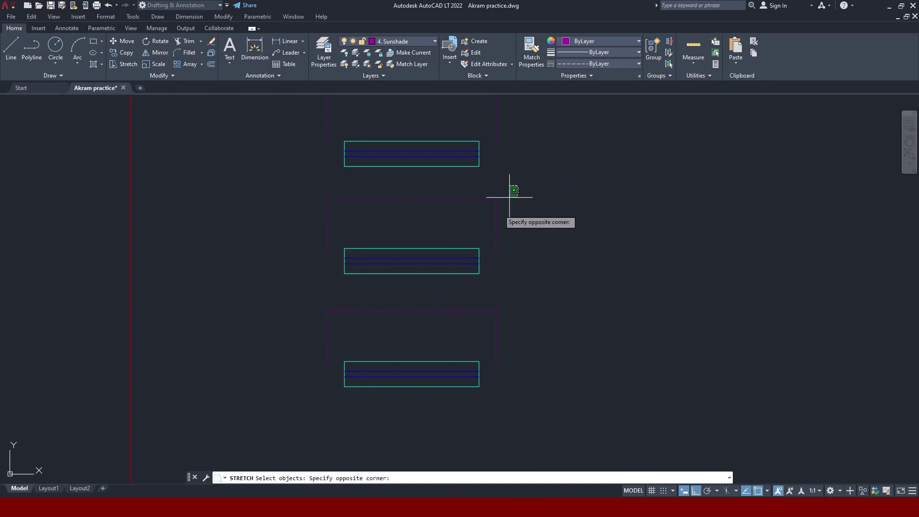
{"action": "left_click", "coordinate": [398, 286]}
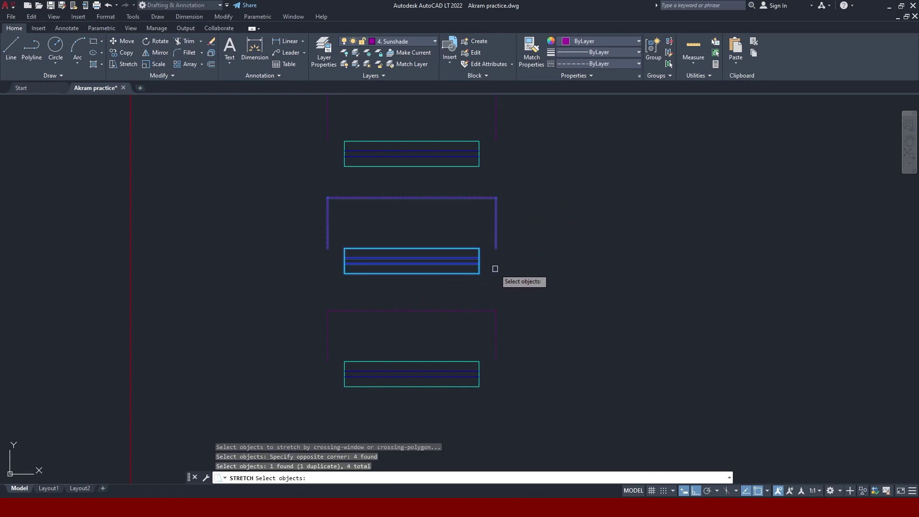
{"action": "key", "text": "Return"}
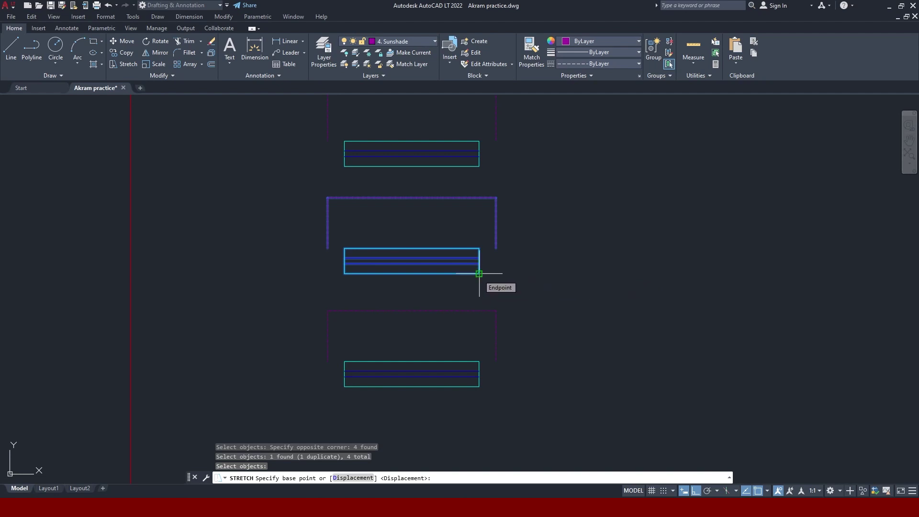
{"action": "left_click", "coordinate": [479, 273]}
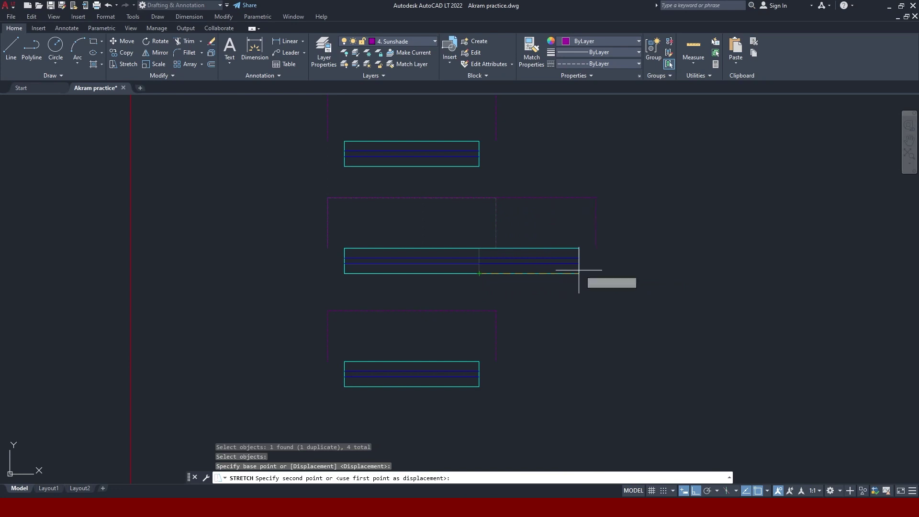
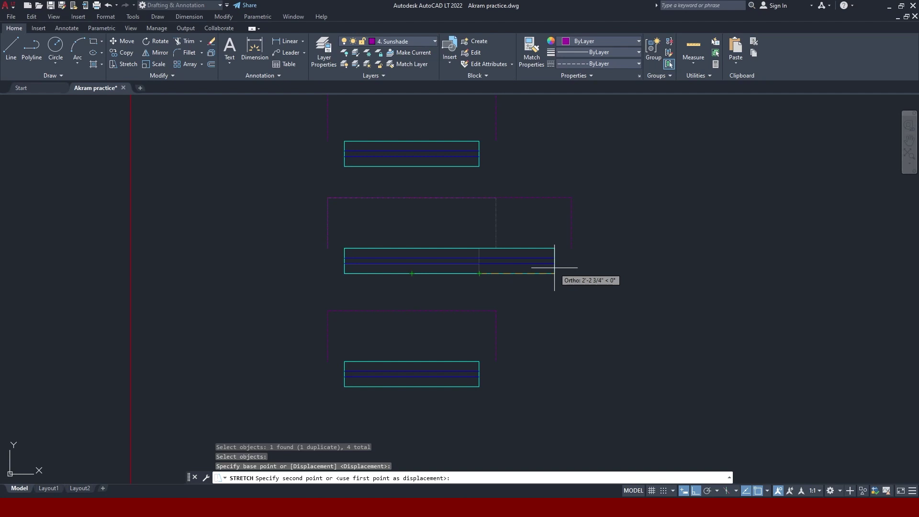
Stretch the middle window and its sunshade 1' longer.
{"action": "type", "text": "1'"}
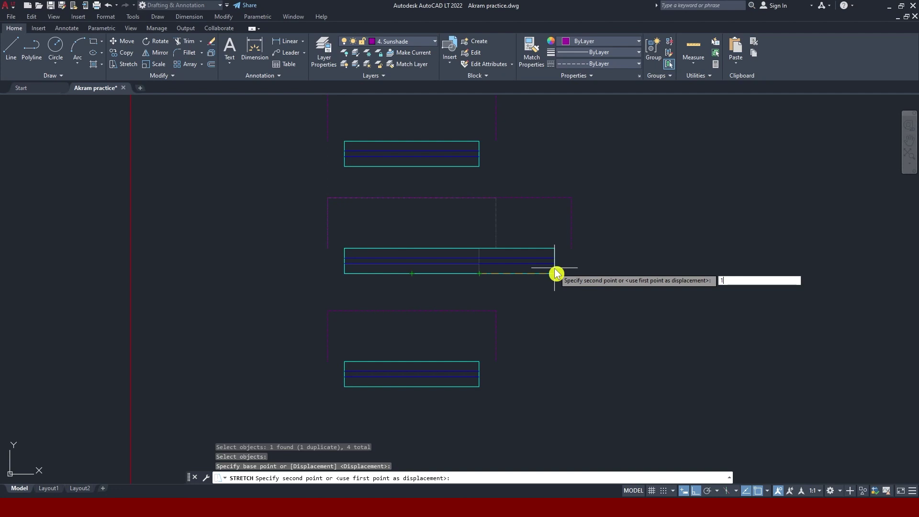
{"action": "key", "text": "Return"}
{"action": "scroll", "coordinate": [550, 244], "scroll_direction": "down", "scroll_amount": 2}
{"action": "scroll", "coordinate": [474, 175], "scroll_direction": "up", "scroll_amount": 2}
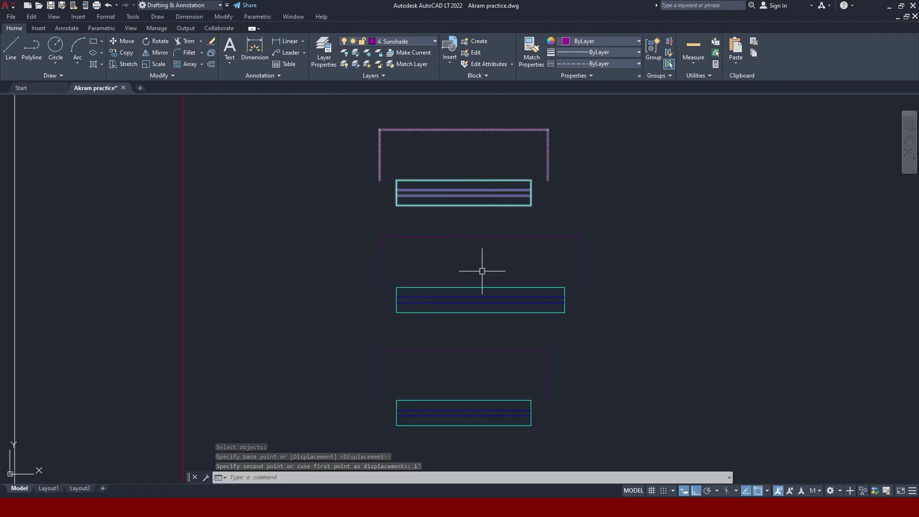
{"action": "scroll", "coordinate": [482, 287], "scroll_direction": "down", "scroll_amount": 2}
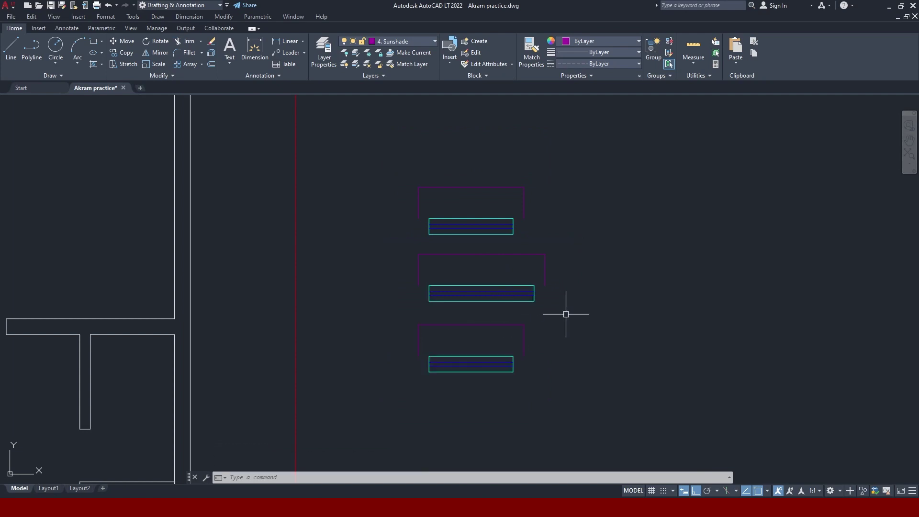
{"action": "scroll", "coordinate": [644, 362], "scroll_direction": "up", "scroll_amount": 2}
{"action": "scroll", "coordinate": [409, 326], "scroll_direction": "down", "scroll_amount": 2}
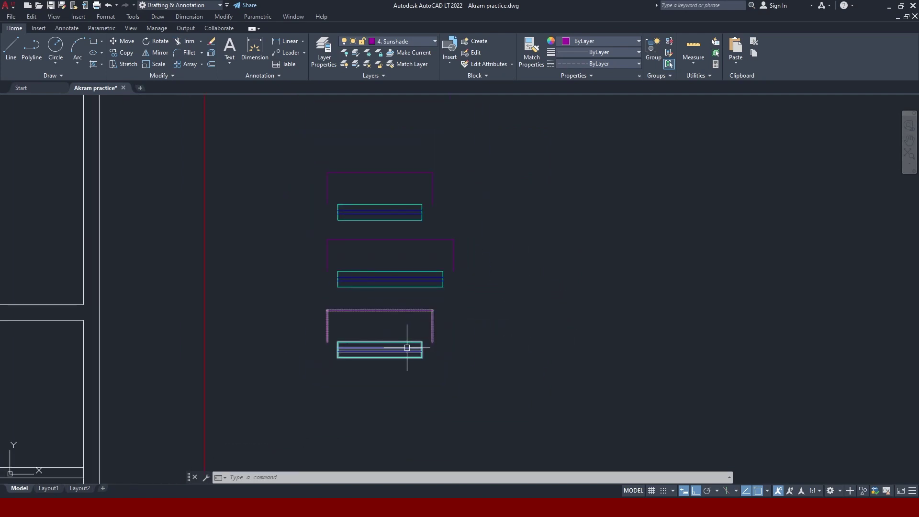
Explode the bottom window block into separate objects with X.
{"action": "left_click", "coordinate": [379, 356]}
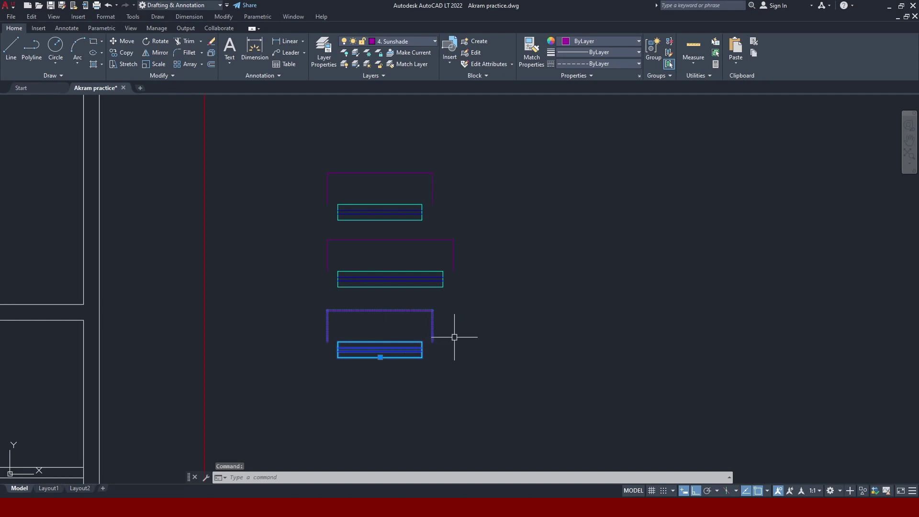
{"action": "type", "text": "x"}
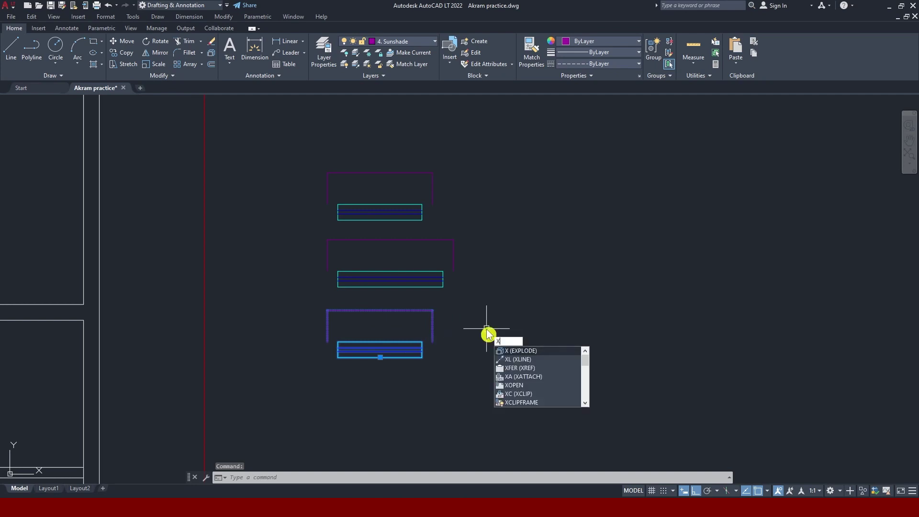
{"action": "key", "text": "Return"}
{"action": "left_click", "coordinate": [402, 311]}
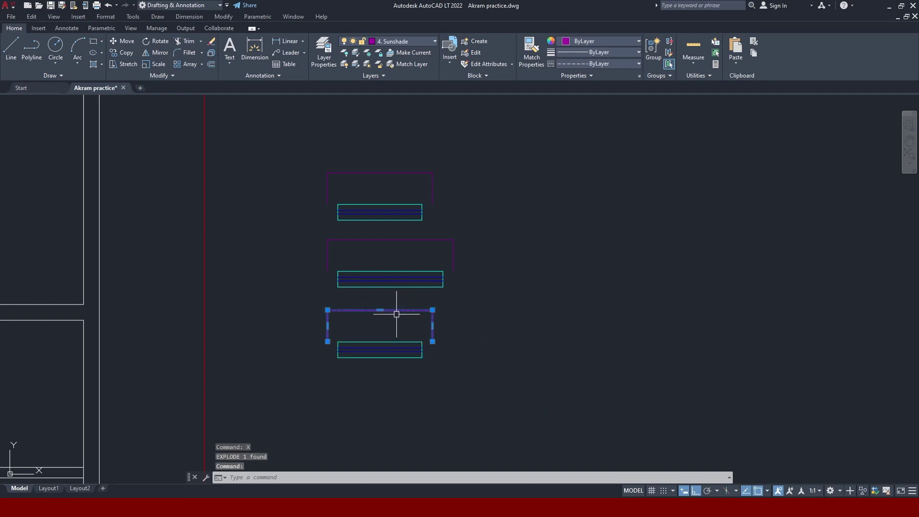
{"action": "left_click", "coordinate": [390, 342]}
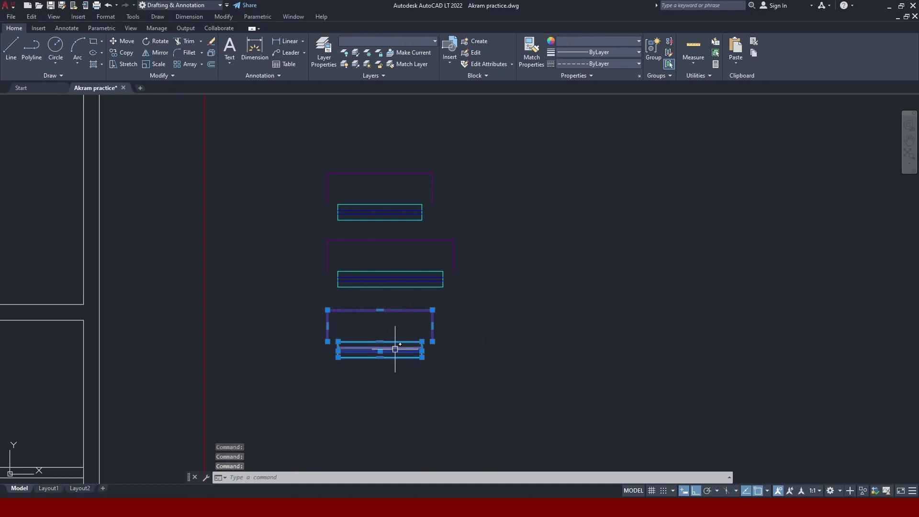
{"action": "key", "text": "Escape"}
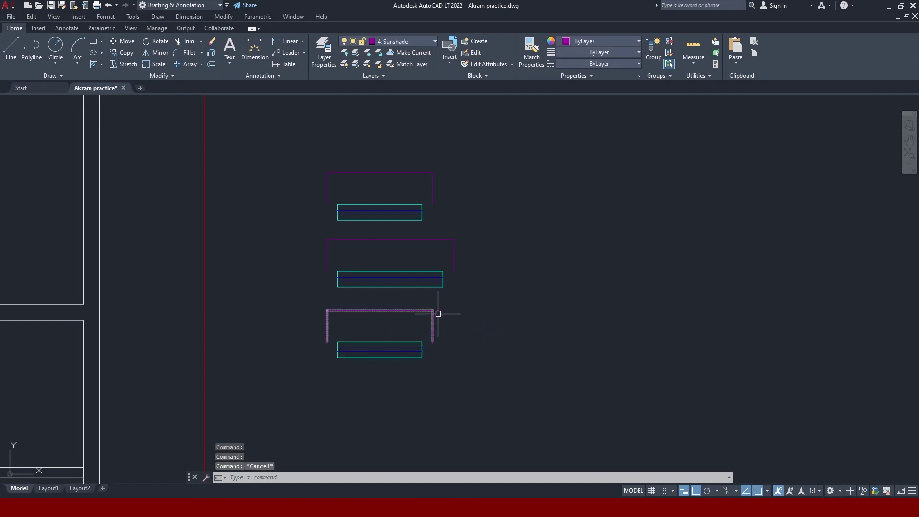
Stretch the bottom window's right end and sunshade 2' to the right from its bottom-right corner.
{"action": "left_click", "coordinate": [126, 66]}
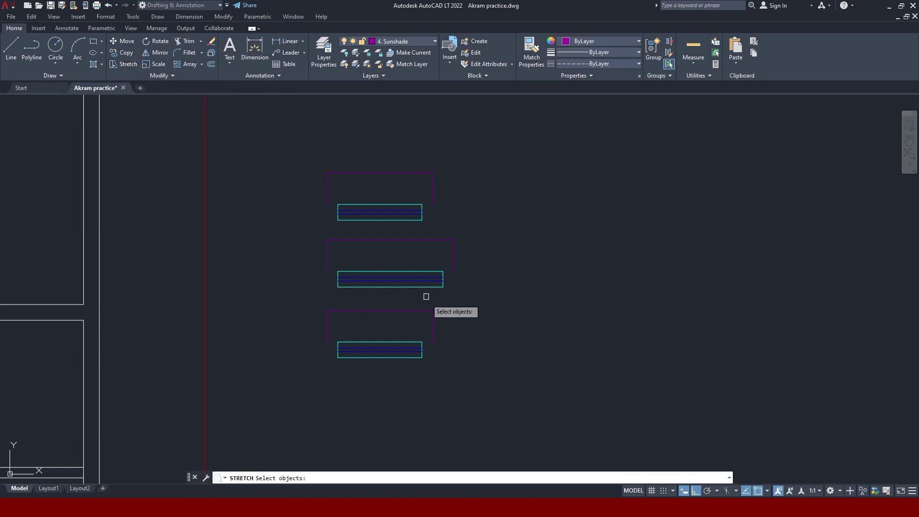
{"action": "left_click", "coordinate": [454, 300]}
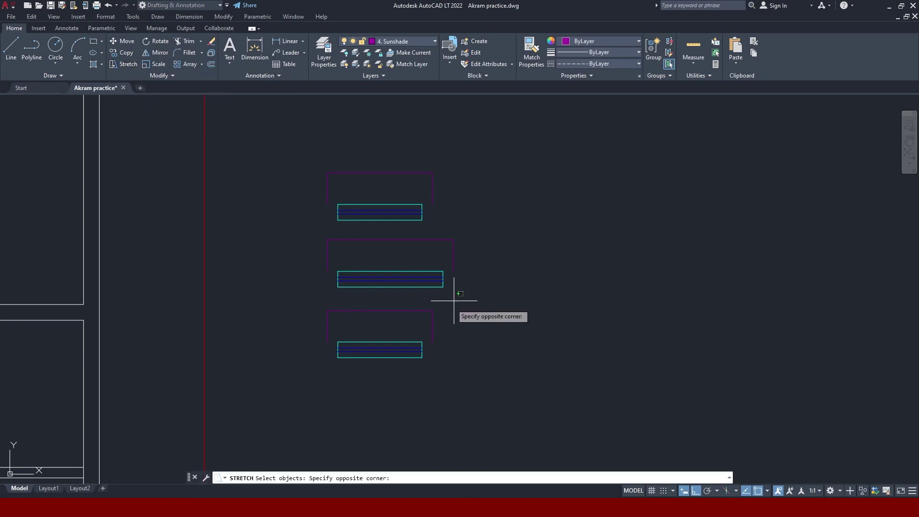
{"action": "left_click", "coordinate": [373, 373]}
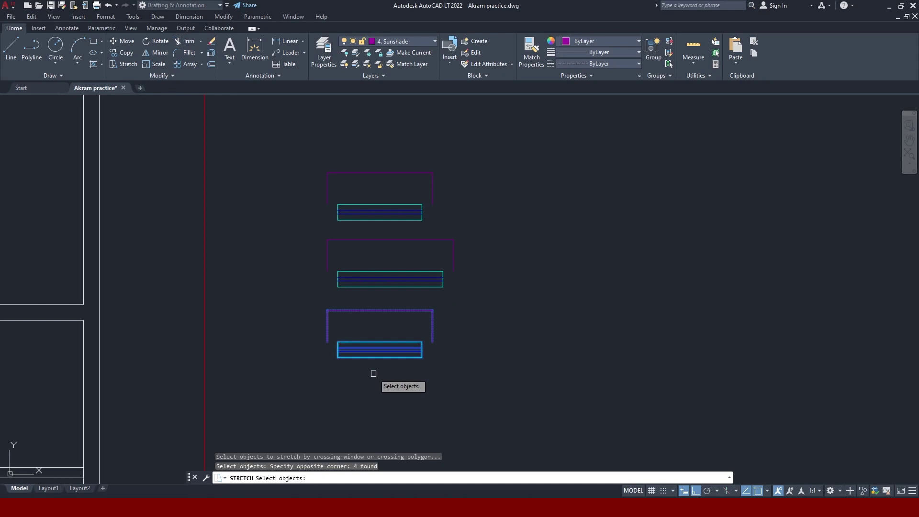
{"action": "key", "text": "Return"}
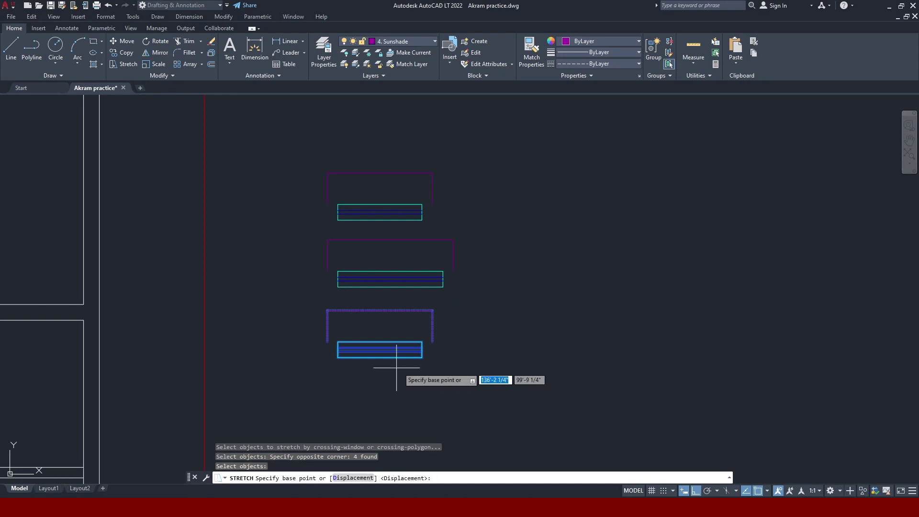
{"action": "left_click", "coordinate": [421, 357]}
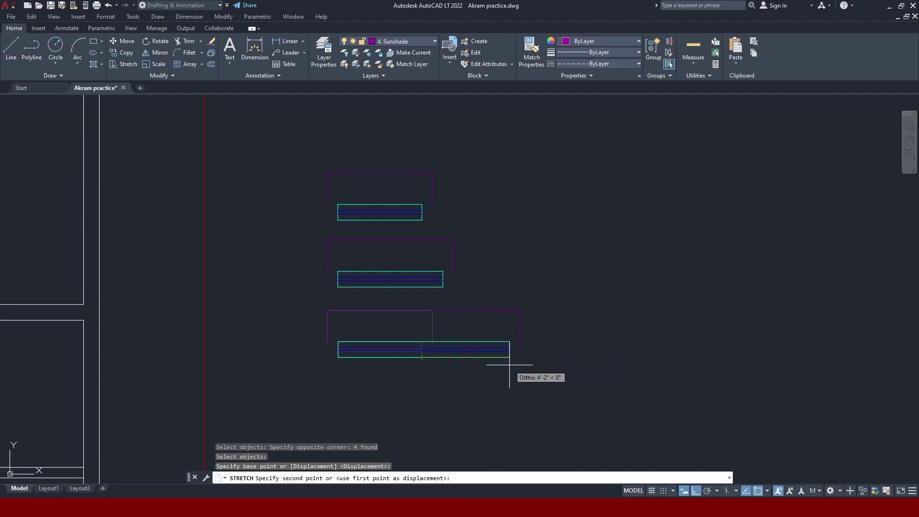
{"action": "type", "text": "2"}
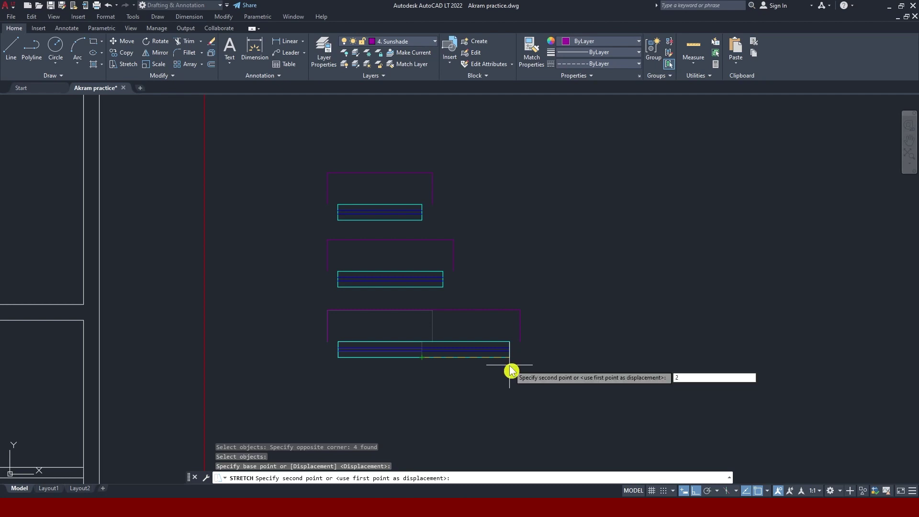
{"action": "type", "text": "'"}
{"action": "key", "text": "Return"}
{"action": "key", "text": "Escape"}
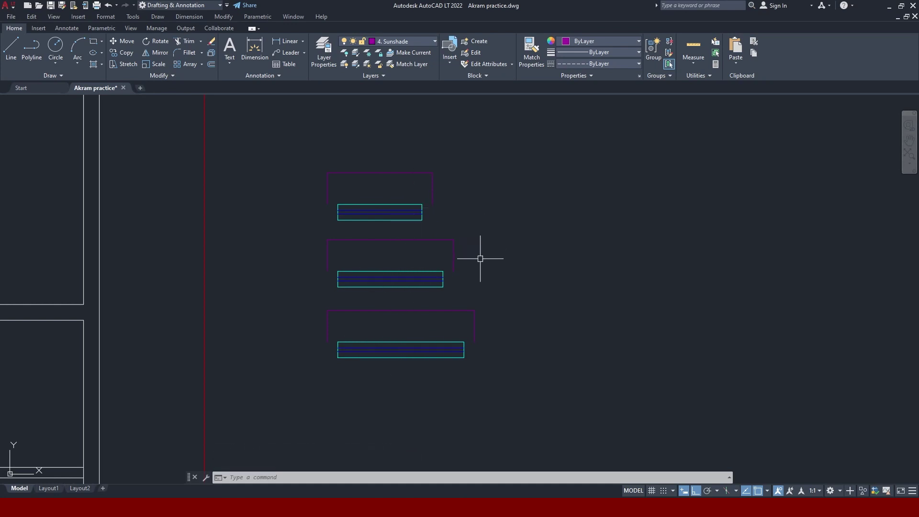
Crossing-select the middle window and its sunshade.
{"action": "left_click", "coordinate": [384, 218]}
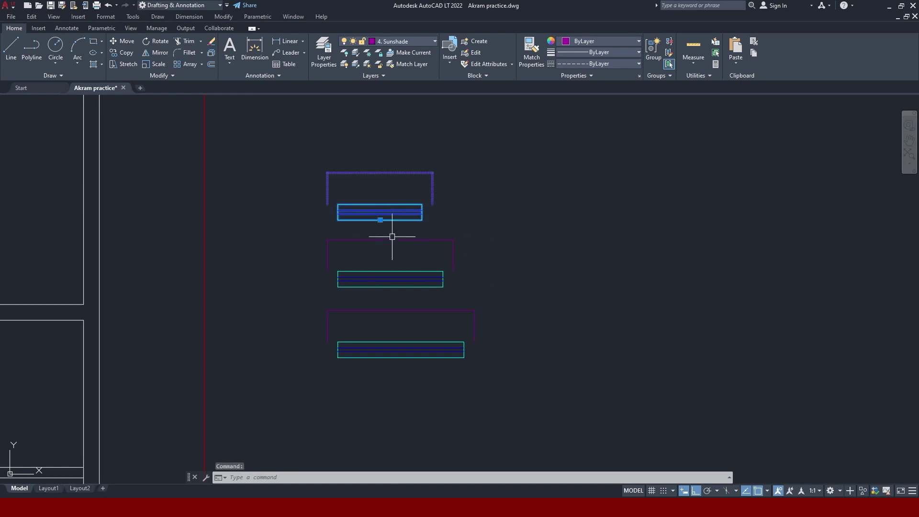
{"action": "left_click", "coordinate": [396, 276]}
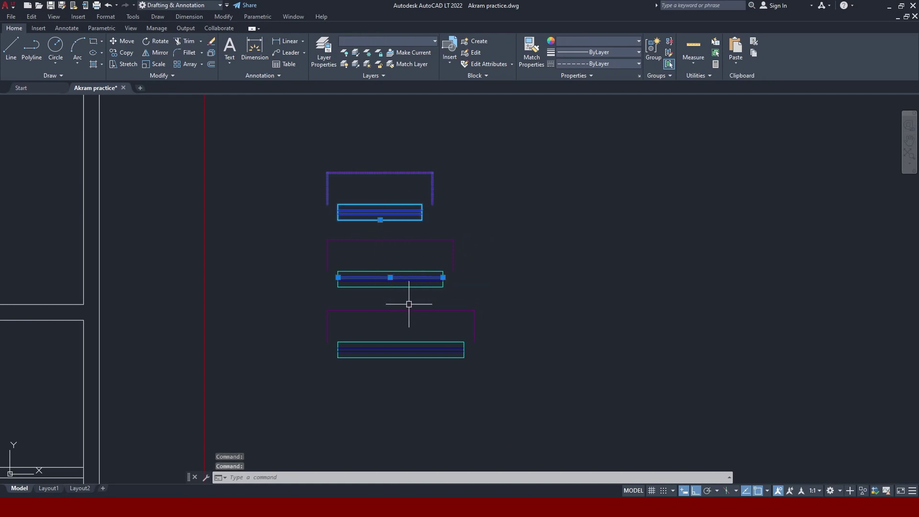
{"action": "key", "text": "Escape"}
{"action": "left_click", "coordinate": [478, 240]}
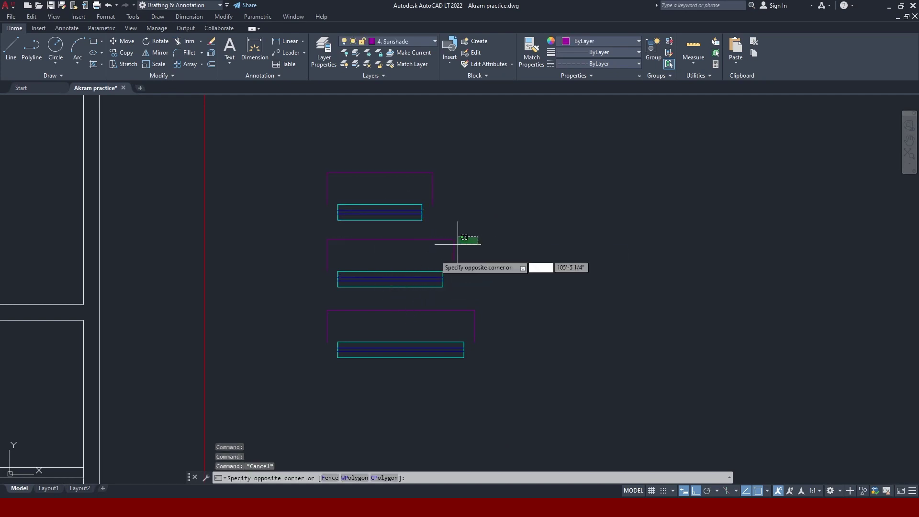
{"action": "left_click", "coordinate": [316, 291]}
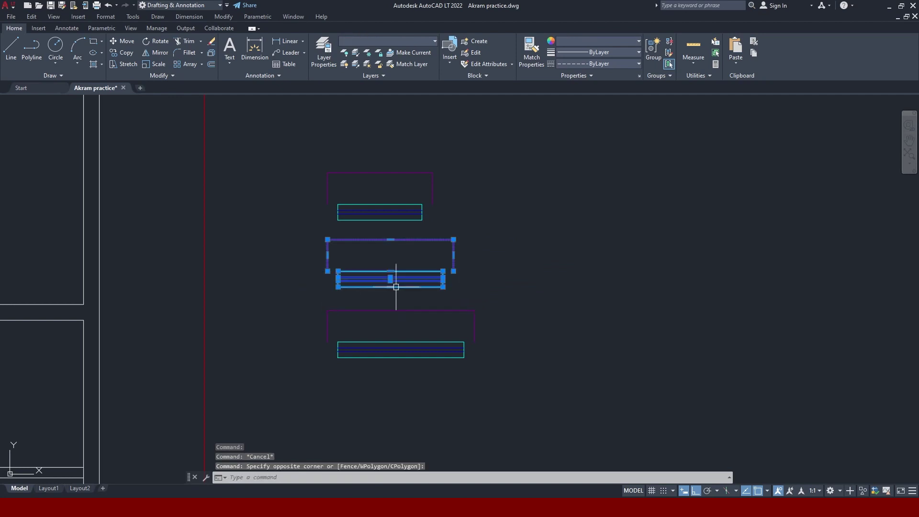
Define block 'window2' with its base point at the window's bottom midpoint.
{"action": "left_click", "coordinate": [478, 43]}
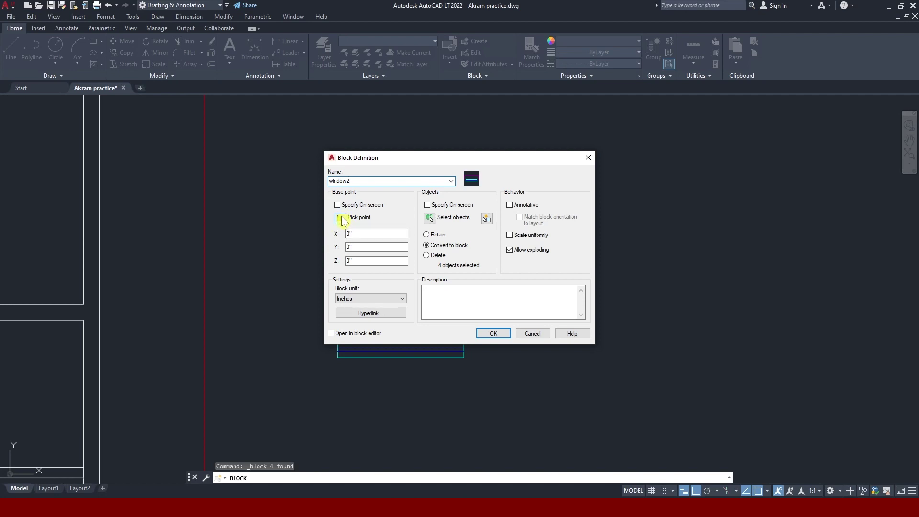
{"action": "left_click", "coordinate": [341, 218]}
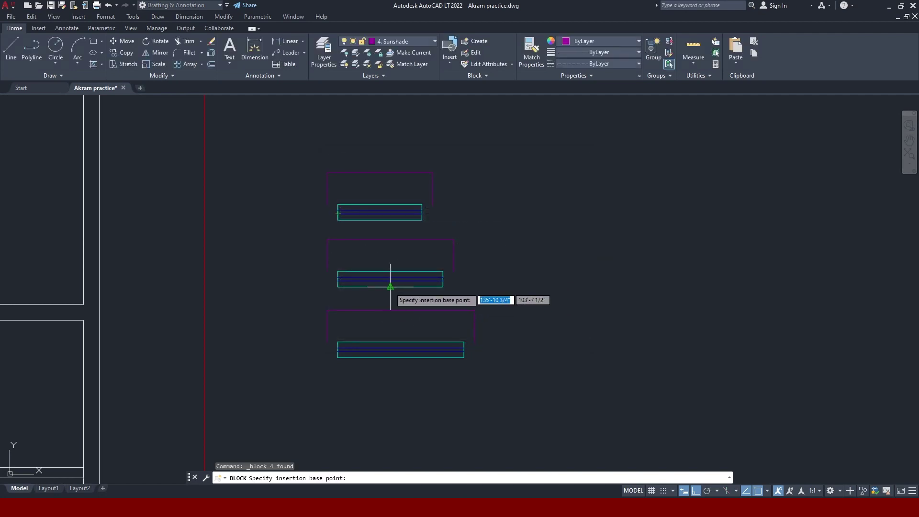
{"action": "left_click", "coordinate": [390, 286]}
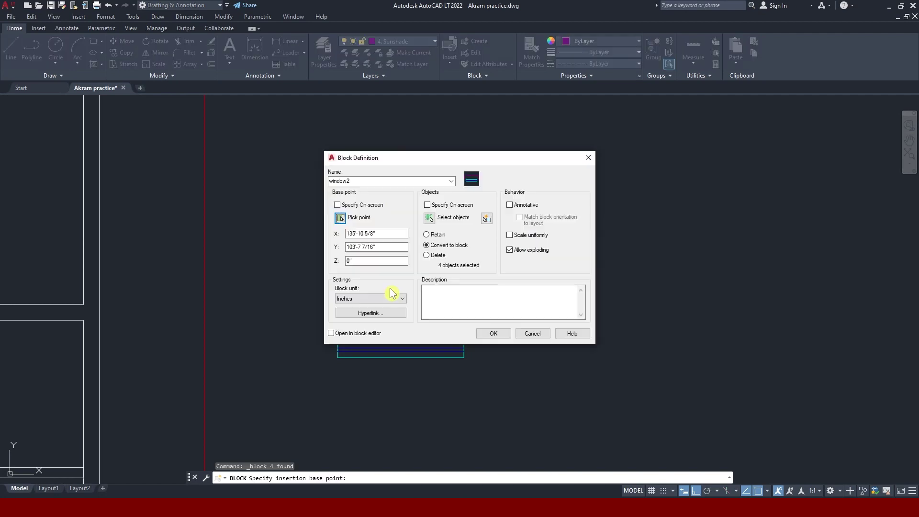
{"action": "left_click", "coordinate": [494, 334]}
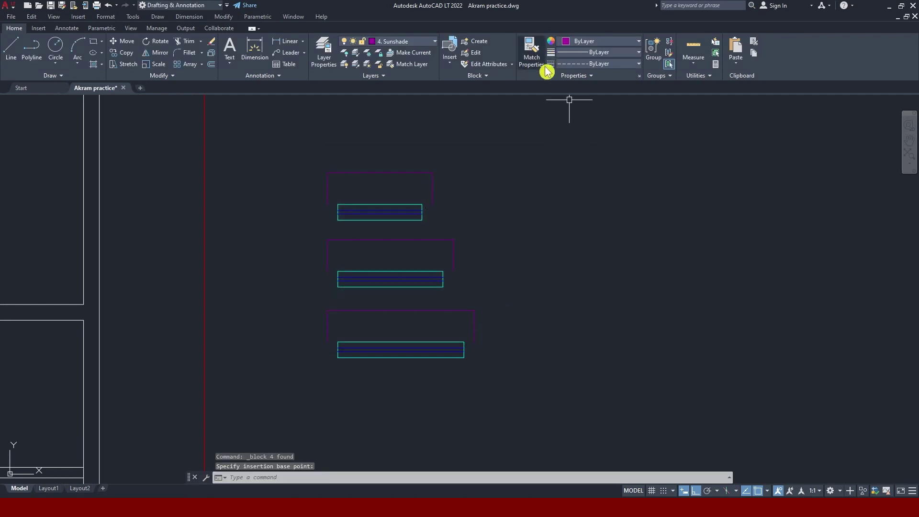
{"action": "left_click", "coordinate": [450, 61]}
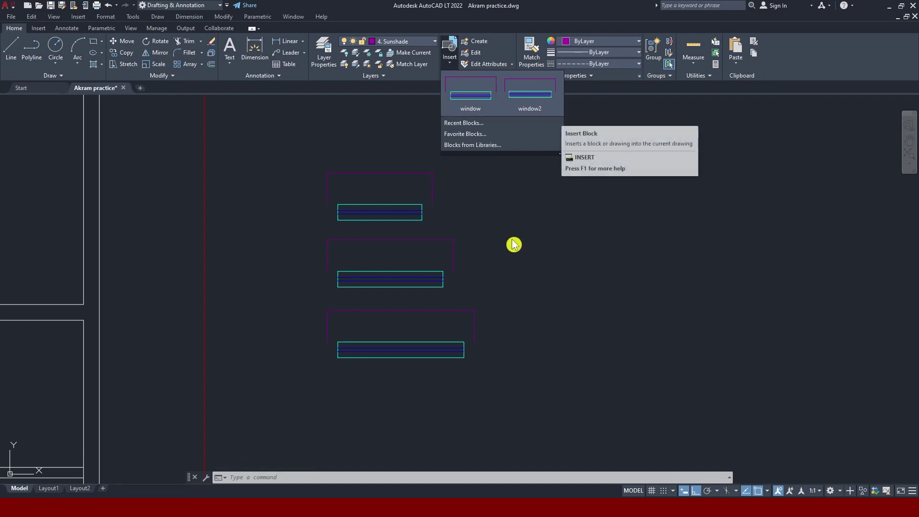
Make the bottom window and sunshade block 'window3', based at the rectangle's bottom midpoint.
{"action": "left_click", "coordinate": [505, 302]}
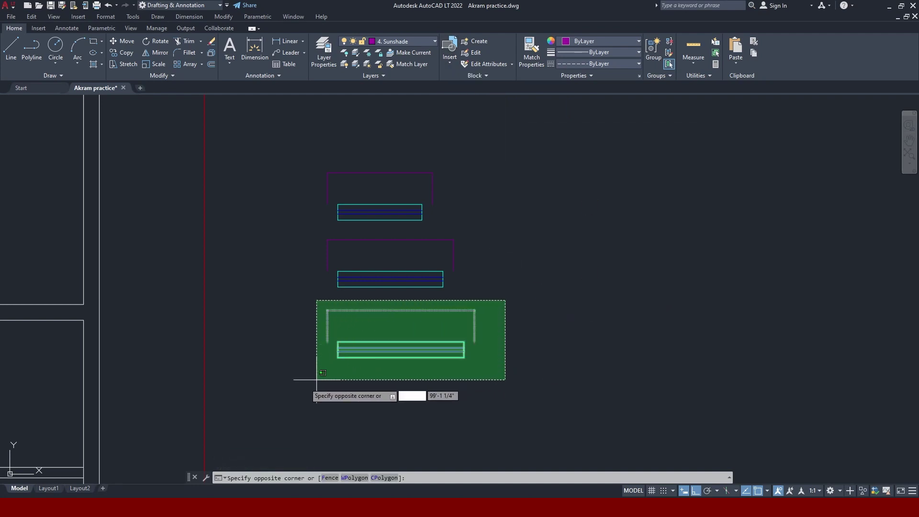
{"action": "left_click", "coordinate": [281, 387]}
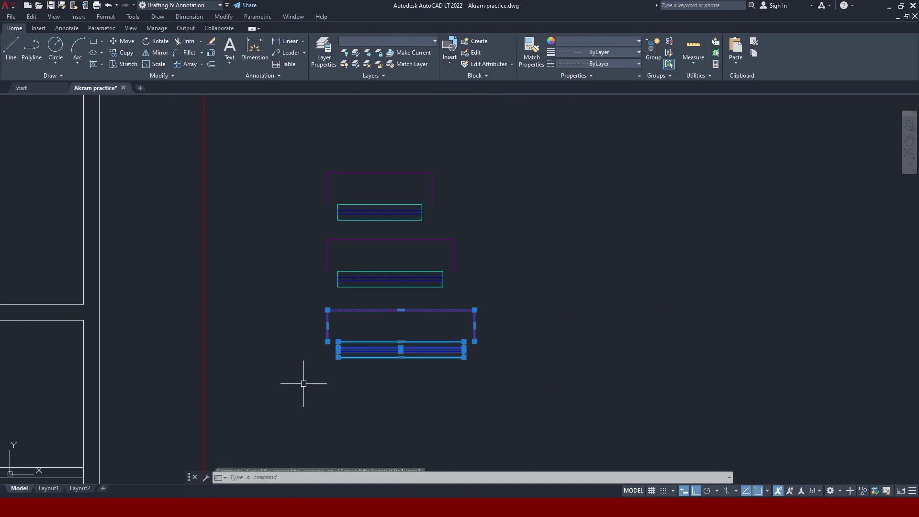
{"action": "left_click", "coordinate": [479, 42]}
{"action": "type", "text": "window3"}
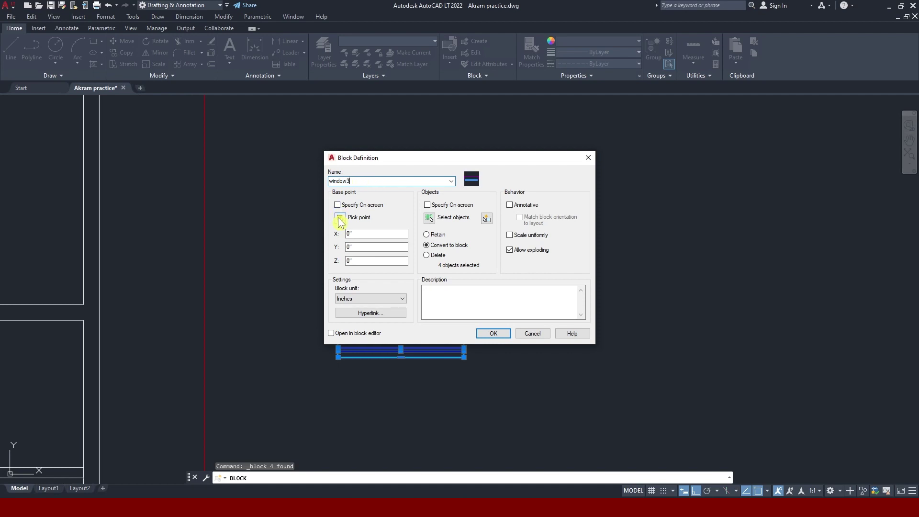
{"action": "left_click", "coordinate": [340, 219]}
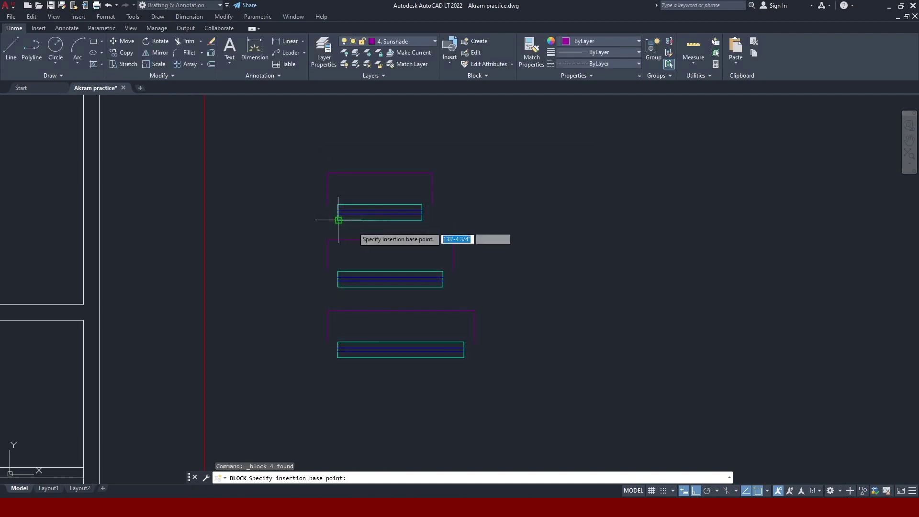
{"action": "left_click", "coordinate": [396, 357]}
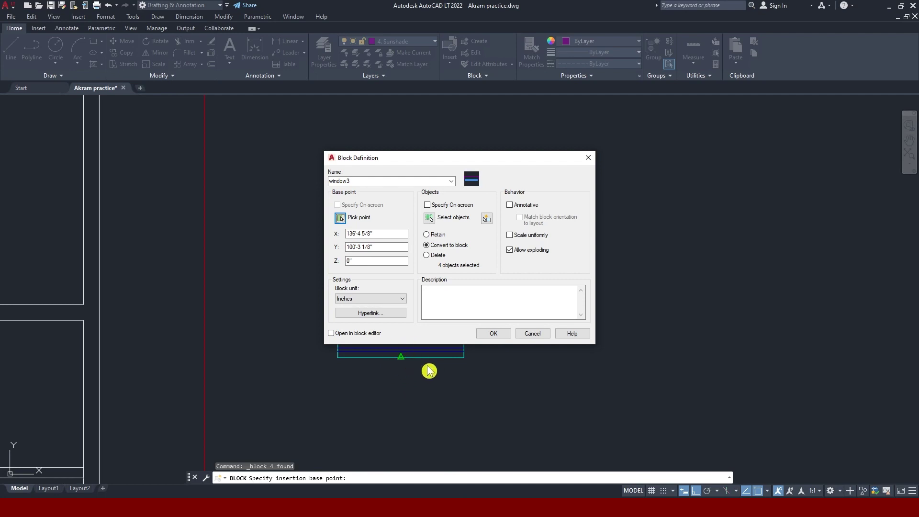
{"action": "left_click", "coordinate": [493, 333]}
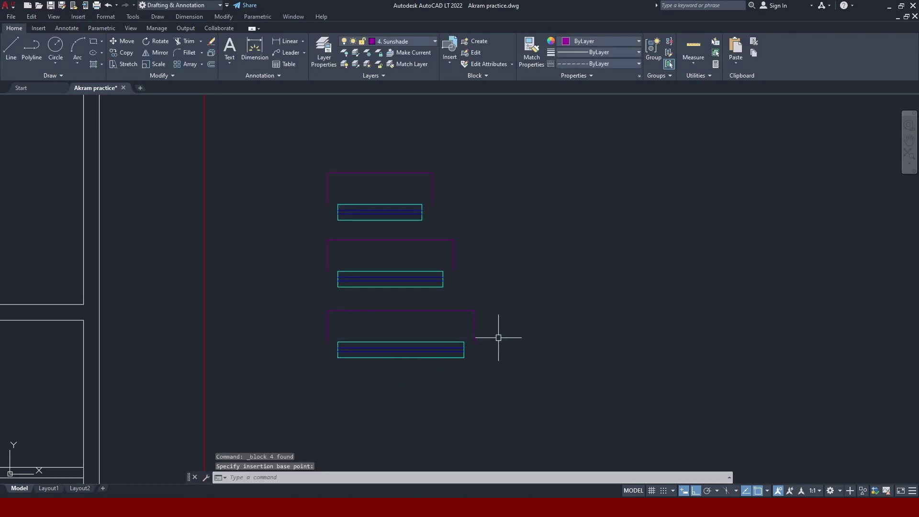
{"action": "left_click", "coordinate": [452, 70]}
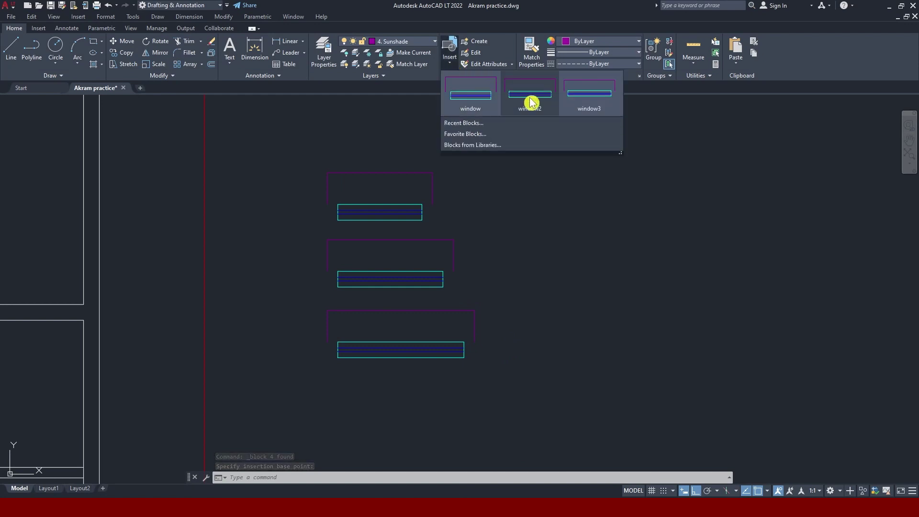
{"action": "scroll", "coordinate": [547, 215], "scroll_direction": "down", "scroll_amount": 2}
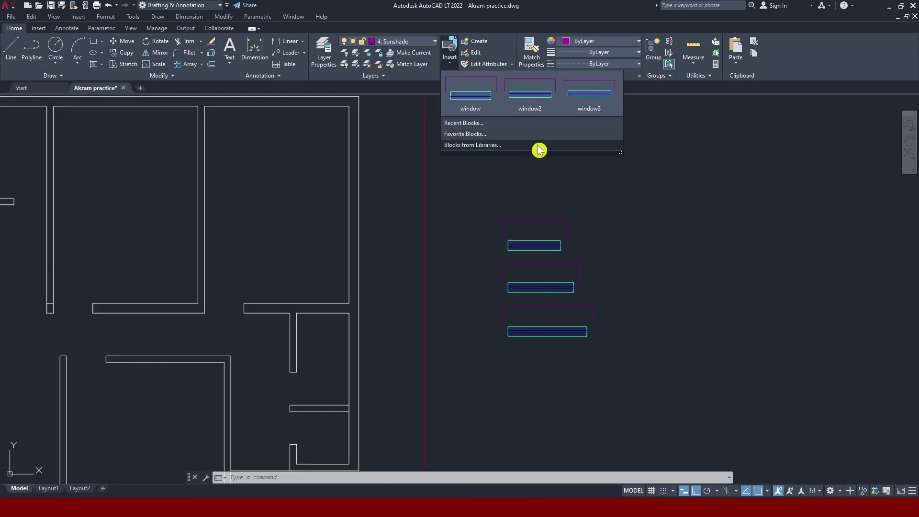
{"action": "mouse_move", "coordinate": [611, 205]}
{"action": "middle_mouse_down"}
{"action": "mouse_move", "coordinate": [590, 211]}
{"action": "mouse_move", "coordinate": [556, 150]}
{"action": "mouse_move", "coordinate": [652, 238]}
{"action": "mouse_move", "coordinate": [690, 286]}
{"action": "middle_mouse_up"}
{"action": "scroll", "coordinate": [539, 164], "scroll_direction": "down", "scroll_amount": 2}
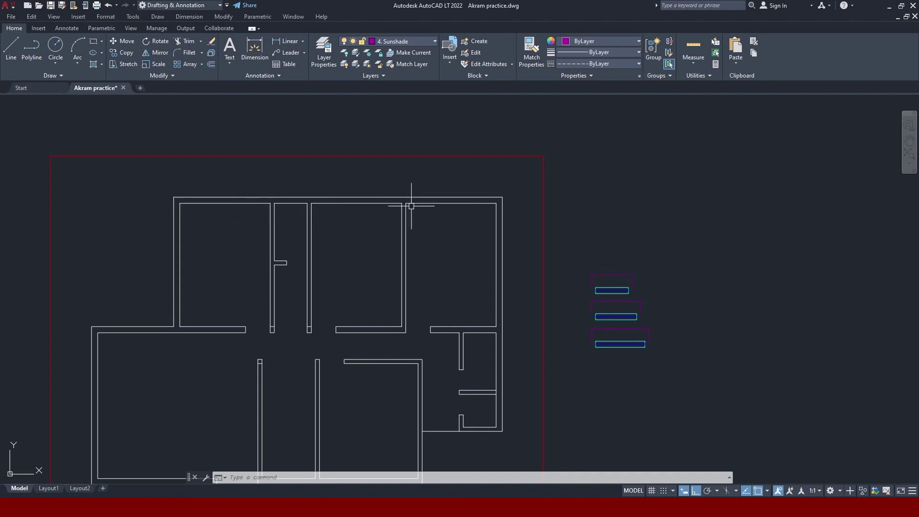
{"action": "middle_click_drag", "start_coordinate": [402, 232], "coordinate": [349, 148]}
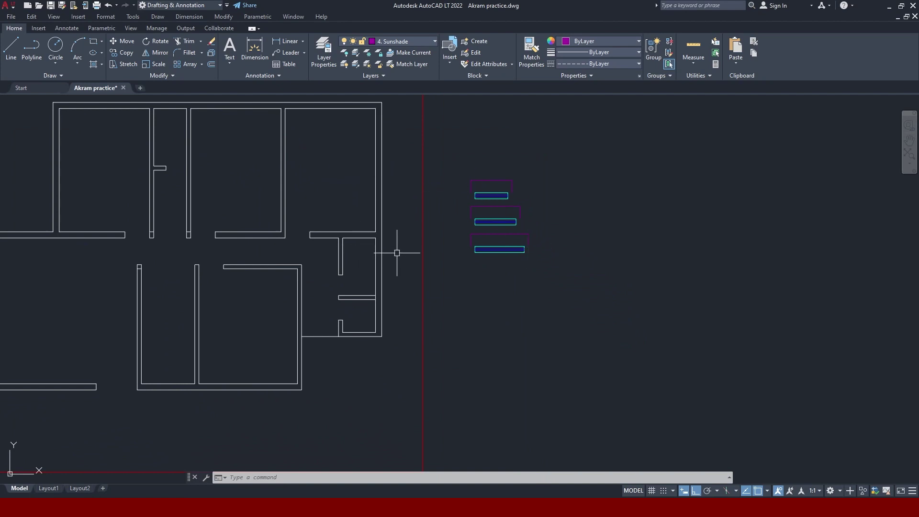
{"action": "middle_click_drag", "start_coordinate": [562, 215], "coordinate": [429, 254]}
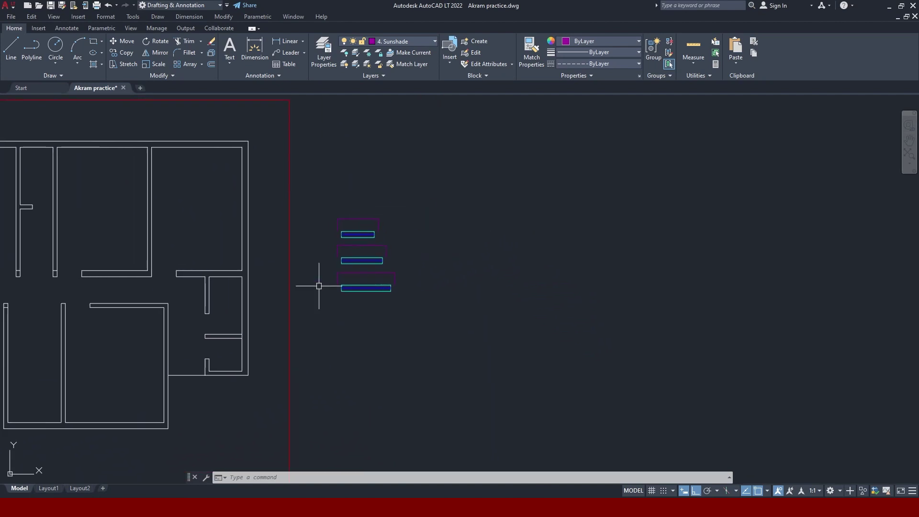
Copy the three window-and-sunshade blocks about 20'-10" to the right.
{"action": "left_click", "coordinate": [316, 202]}
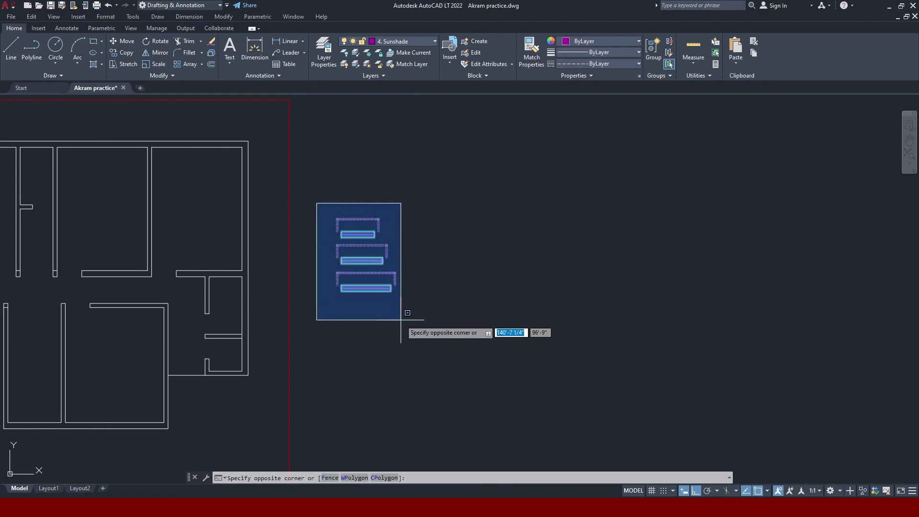
{"action": "left_click", "coordinate": [411, 342]}
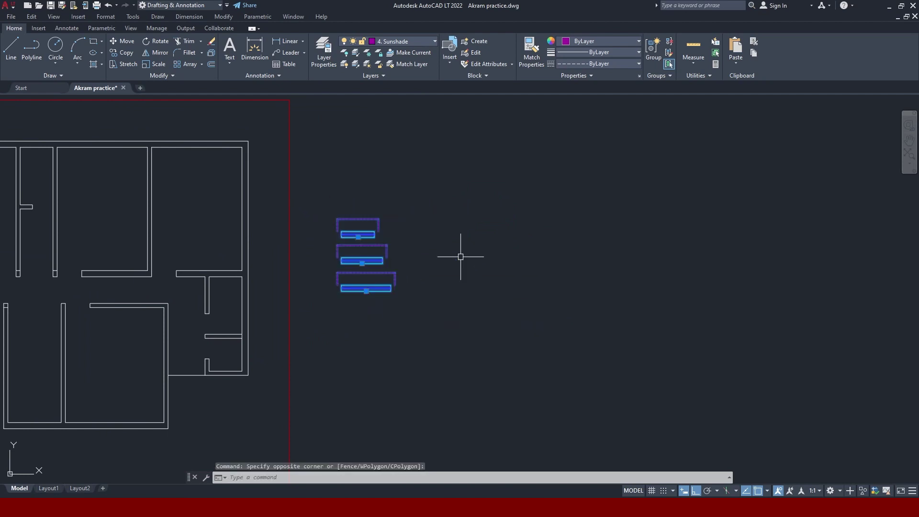
{"action": "type", "text": "co"}
{"action": "key", "text": "Return"}
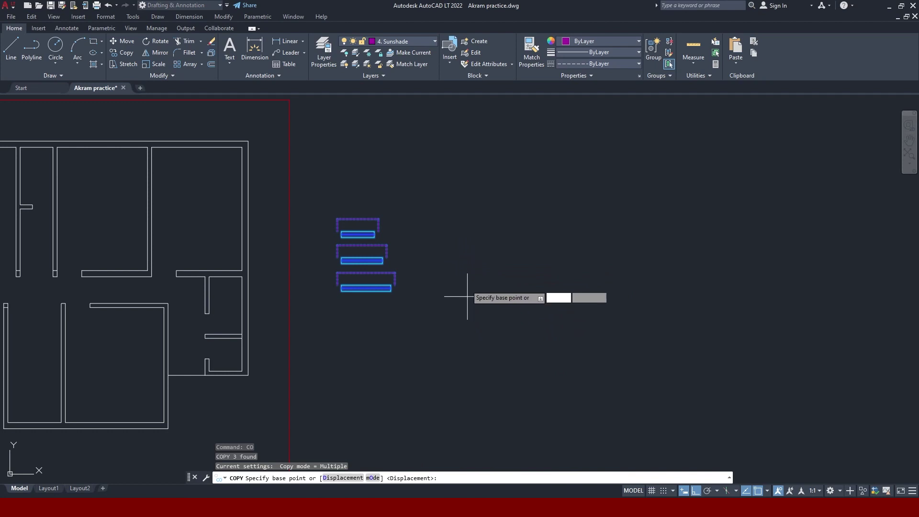
{"action": "left_click", "coordinate": [391, 290]}
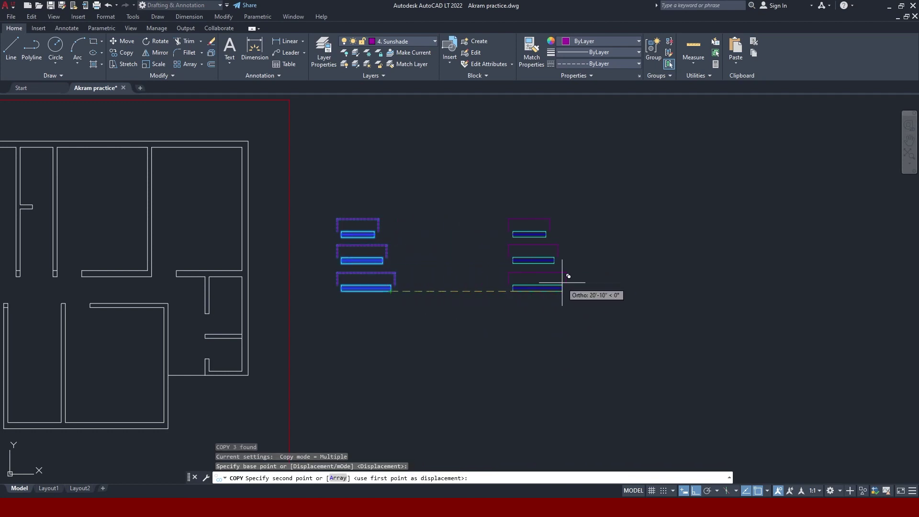
{"action": "left_click", "coordinate": [562, 283]}
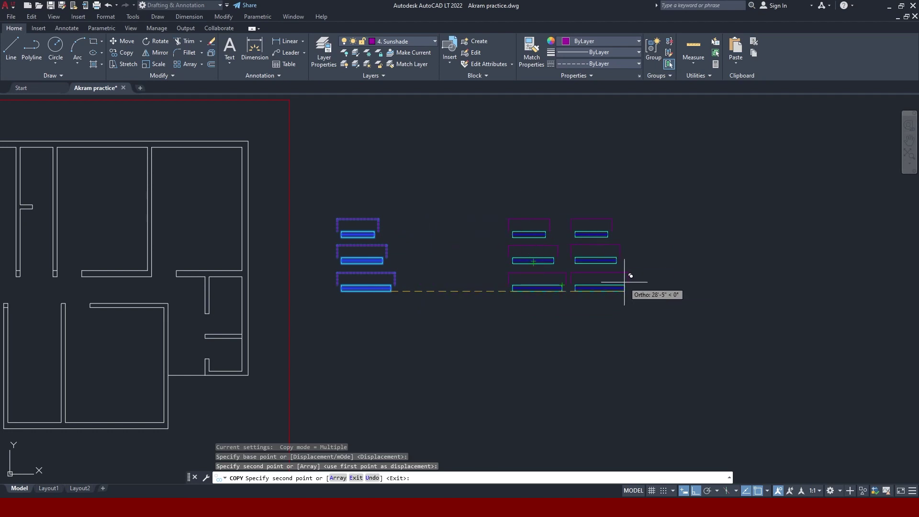
{"action": "key", "text": "Escape"}
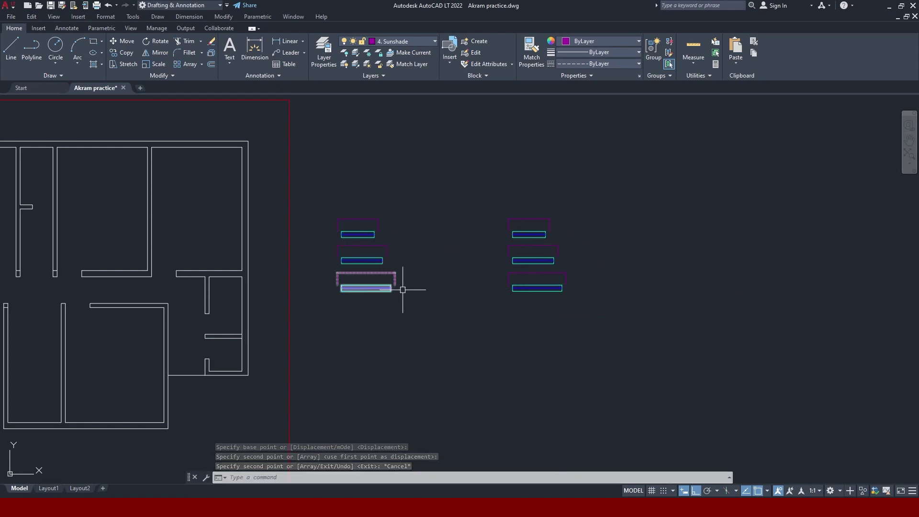
Select the three copied windows with a selection window.
{"action": "left_click", "coordinate": [554, 282]}
{"action": "key", "text": "Escape"}
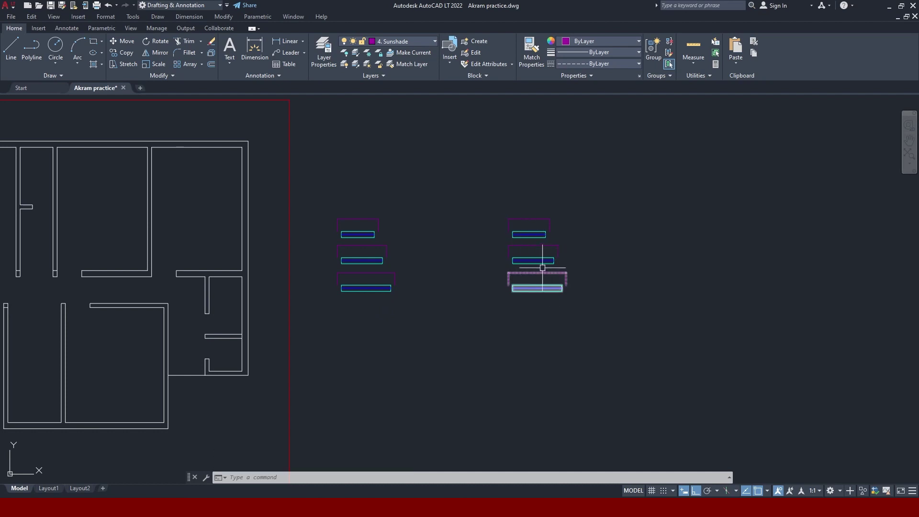
{"action": "left_click", "coordinate": [554, 285]}
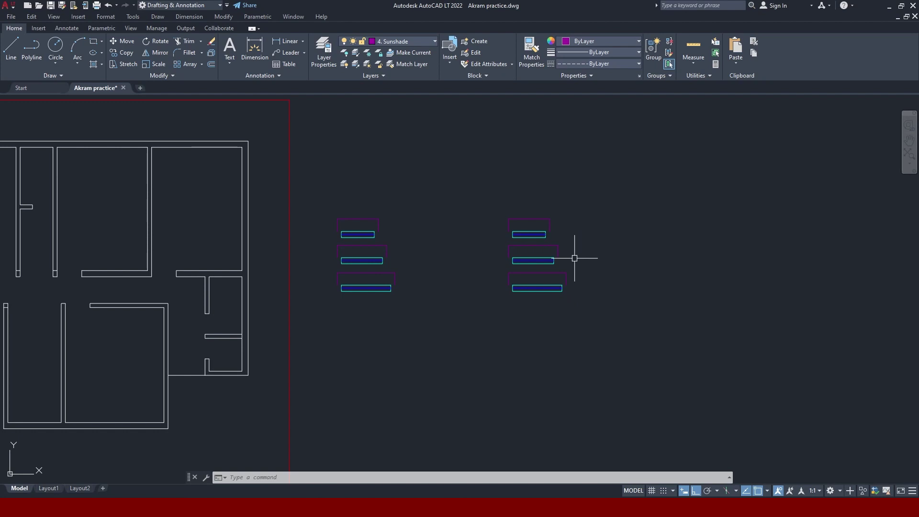
{"action": "scroll", "coordinate": [577, 258], "scroll_direction": "up", "scroll_amount": 2}
{"action": "left_click", "coordinate": [430, 167]}
{"action": "left_click", "coordinate": [589, 359]}
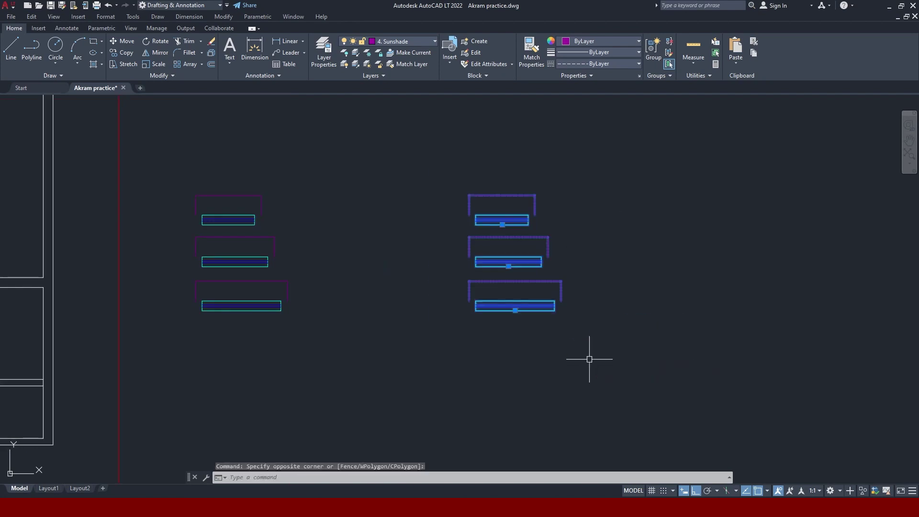
Rotate the three copied windows 270° about the bottom window so they stand vertical.
{"action": "type", "text": "R"}
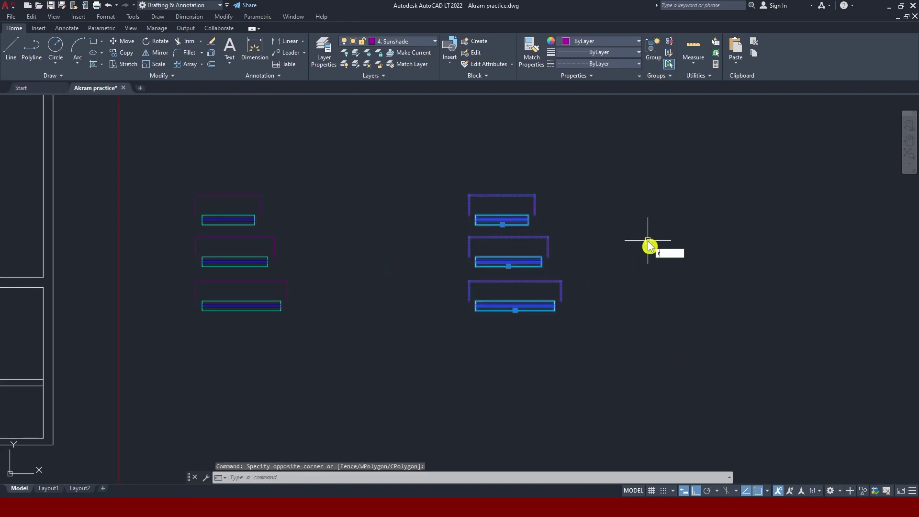
{"action": "type", "text": "O"}
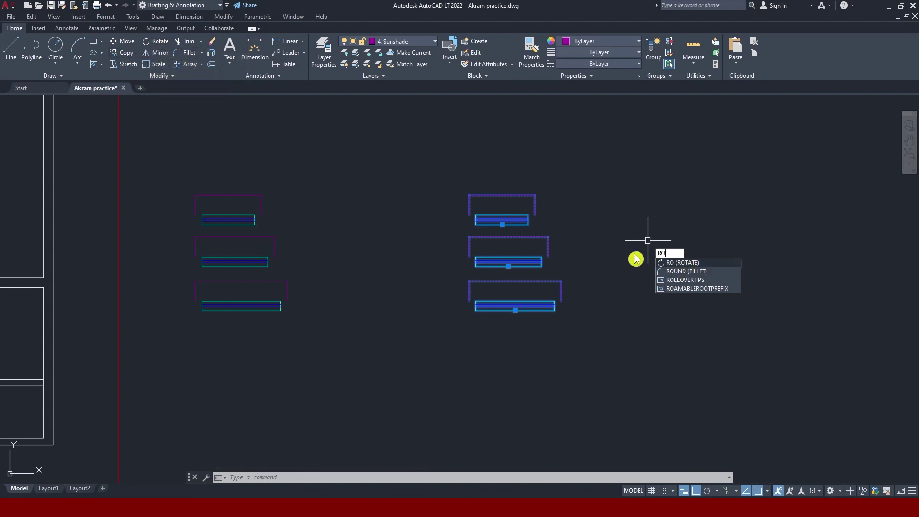
{"action": "key", "text": "Return"}
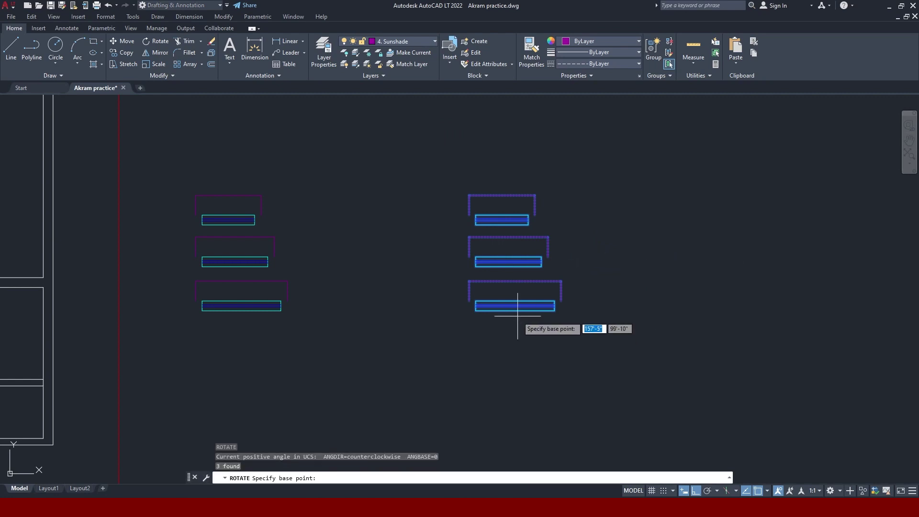
{"action": "left_click", "coordinate": [514, 310]}
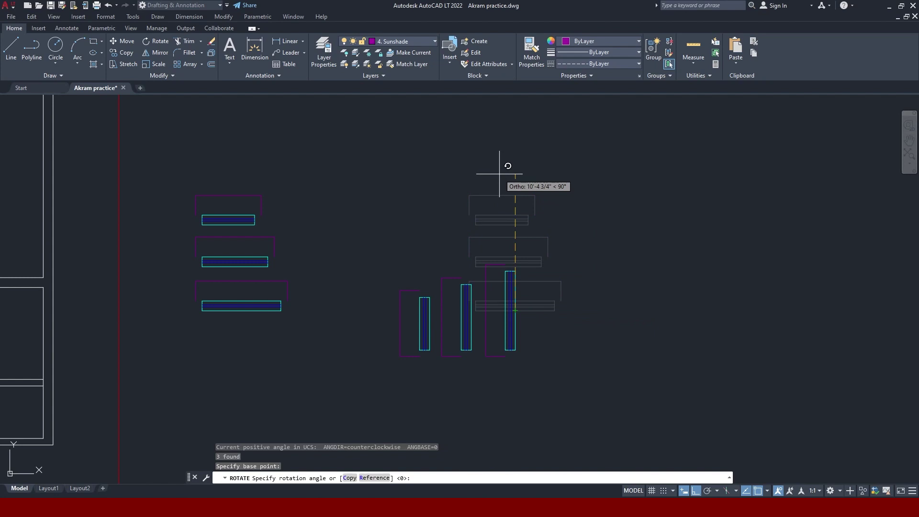
{"action": "left_click", "coordinate": [530, 405]}
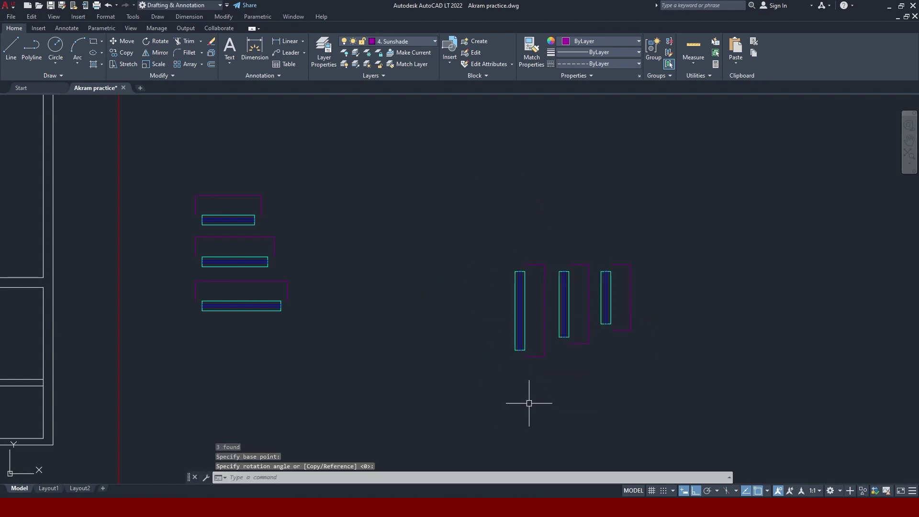
{"action": "scroll", "coordinate": [632, 296], "scroll_direction": "down", "scroll_amount": 3}
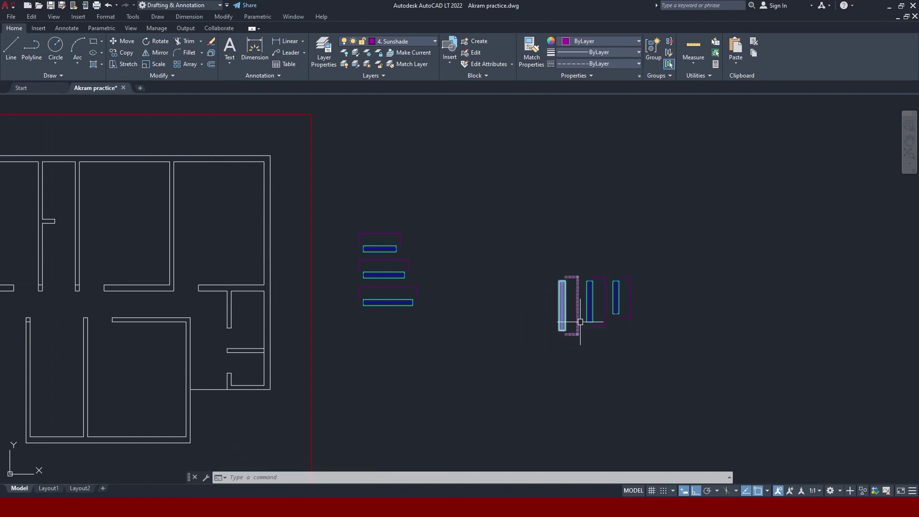
{"action": "scroll", "coordinate": [580, 322], "scroll_direction": "down", "scroll_amount": 2}
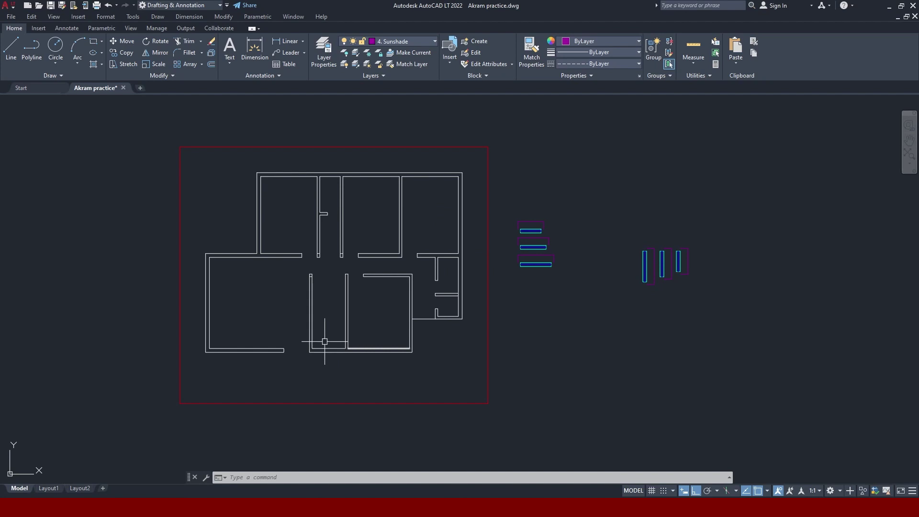
{"action": "middle_click_drag", "start_coordinate": [535, 289], "coordinate": [498, 247]}
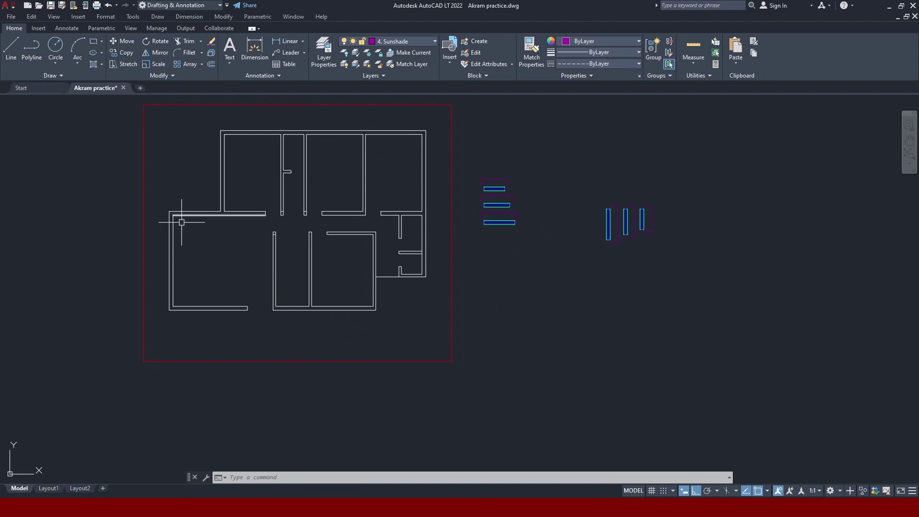
{"action": "scroll", "coordinate": [653, 213], "scroll_direction": "up", "scroll_amount": 2}
{"action": "middle_click_drag", "start_coordinate": [652, 213], "coordinate": [585, 230]}
Mirror the three vertical windows about a vertical line, sunshades facing left, keeping originals.
{"action": "scroll", "coordinate": [533, 237], "scroll_direction": "up", "scroll_amount": 2}
{"action": "left_click", "coordinate": [455, 164]}
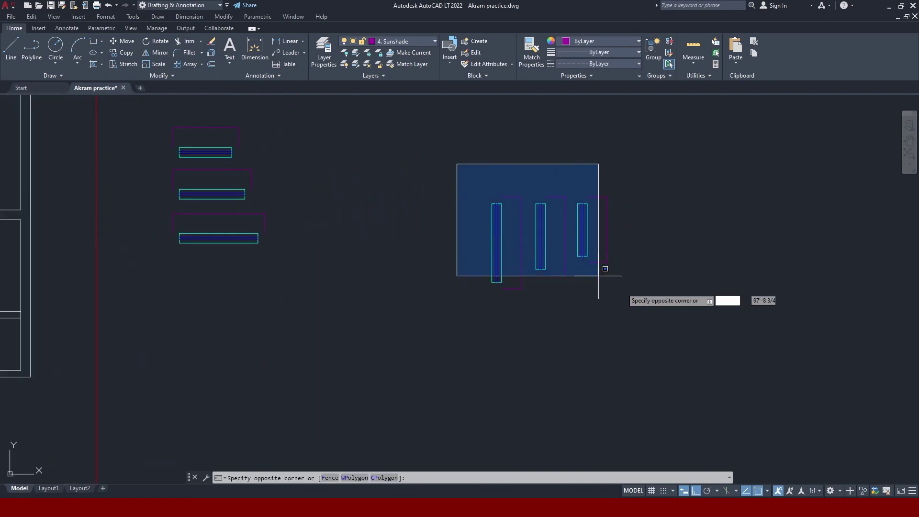
{"action": "left_click", "coordinate": [658, 312]}
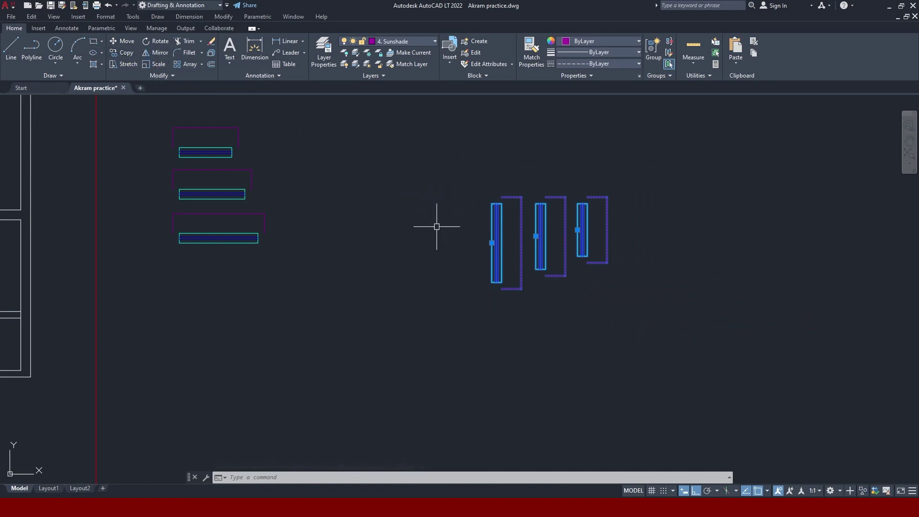
{"action": "type", "text": "mi"}
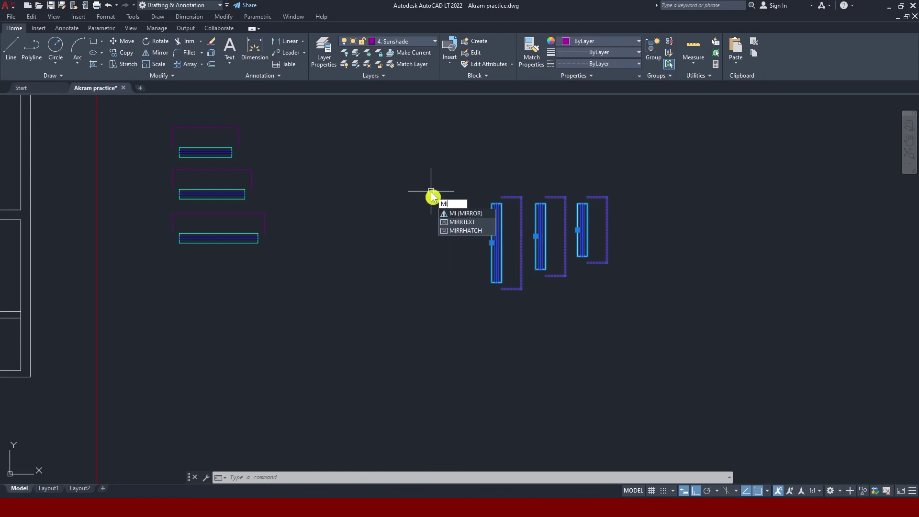
{"action": "key", "text": "Return"}
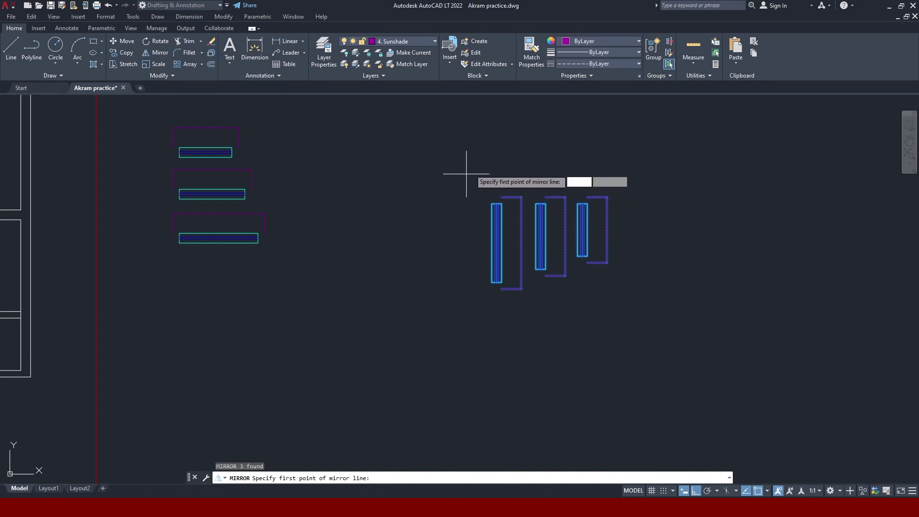
{"action": "left_click", "coordinate": [463, 164]}
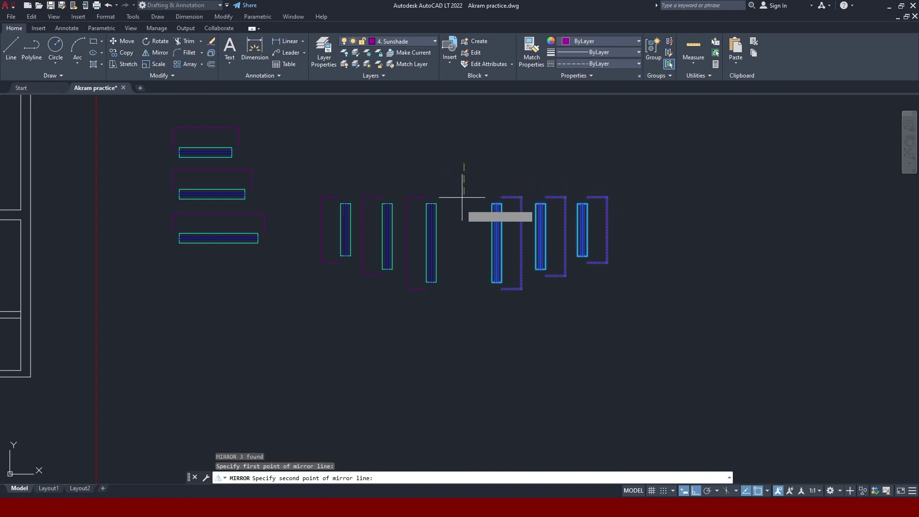
{"action": "left_click", "coordinate": [474, 333]}
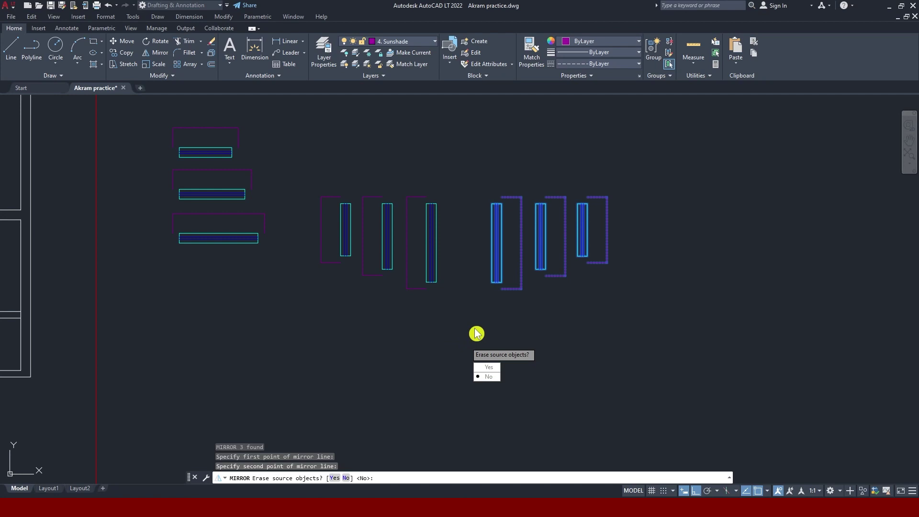
{"action": "mouse_move", "coordinate": [335, 236]}
{"action": "middle_mouse_down"}
{"action": "mouse_move", "coordinate": [440, 190]}
{"action": "mouse_move", "coordinate": [461, 205]}
{"action": "middle_mouse_up"}
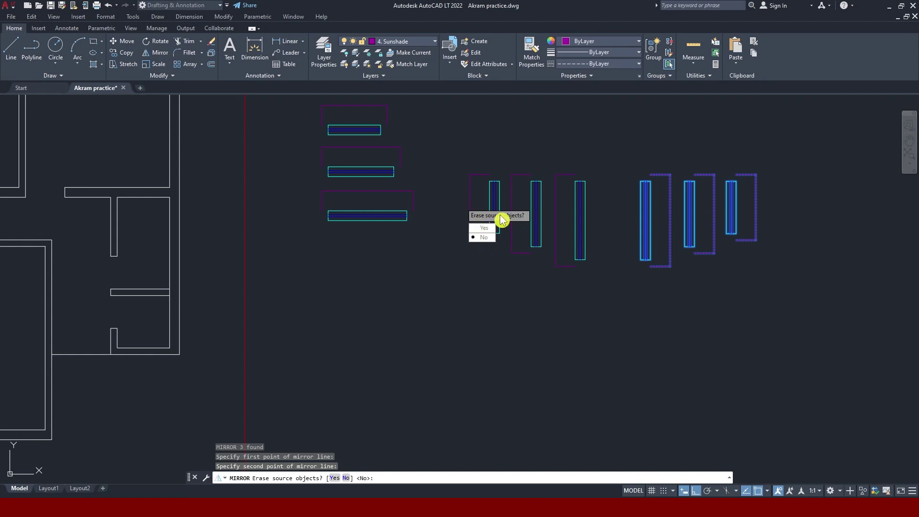
{"action": "left_click", "coordinate": [480, 237]}
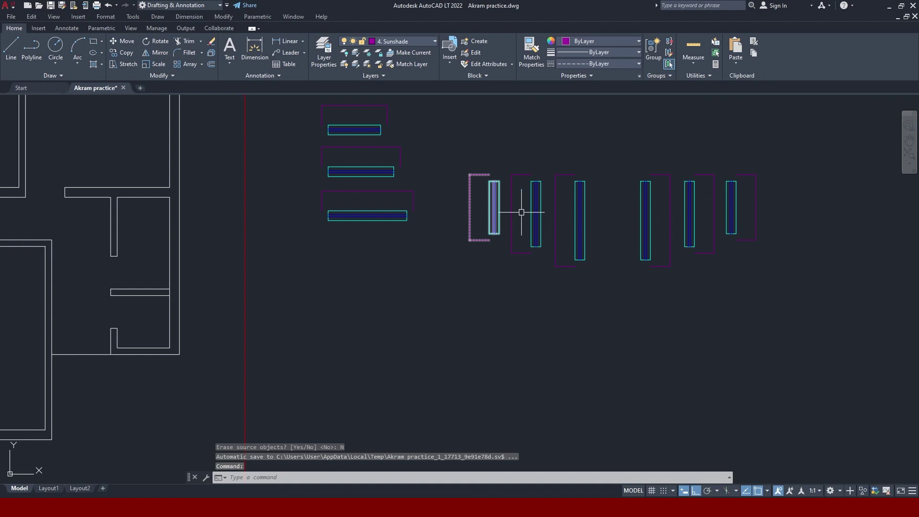
{"action": "middle_click_drag", "start_coordinate": [359, 281], "coordinate": [361, 314]}
{"action": "left_click", "coordinate": [294, 131]}
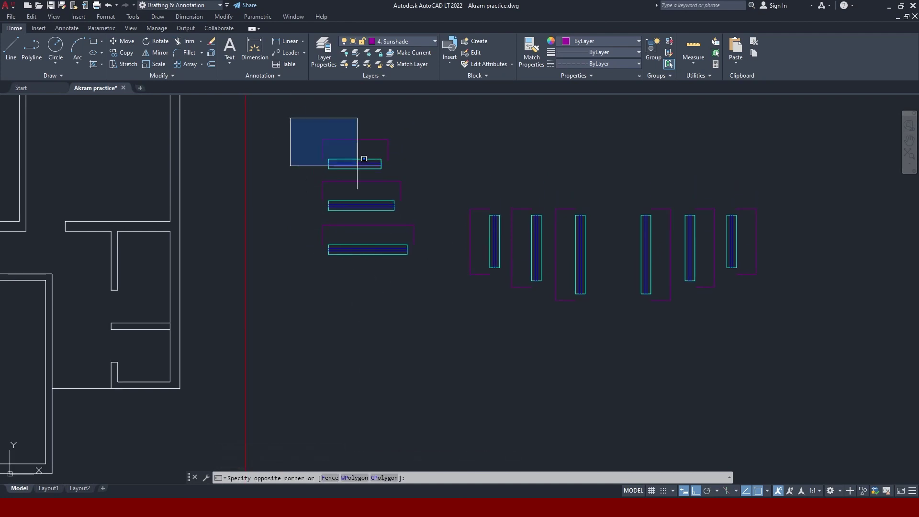
Mirror the three horizontal sunshade windows about a horizontal line below, keeping the source.
{"action": "left_click", "coordinate": [436, 310]}
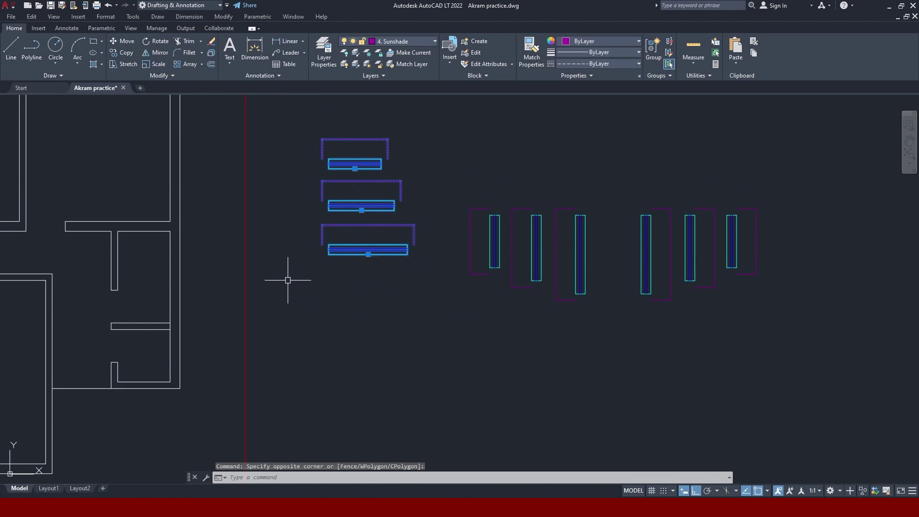
{"action": "type", "text": "MI"}
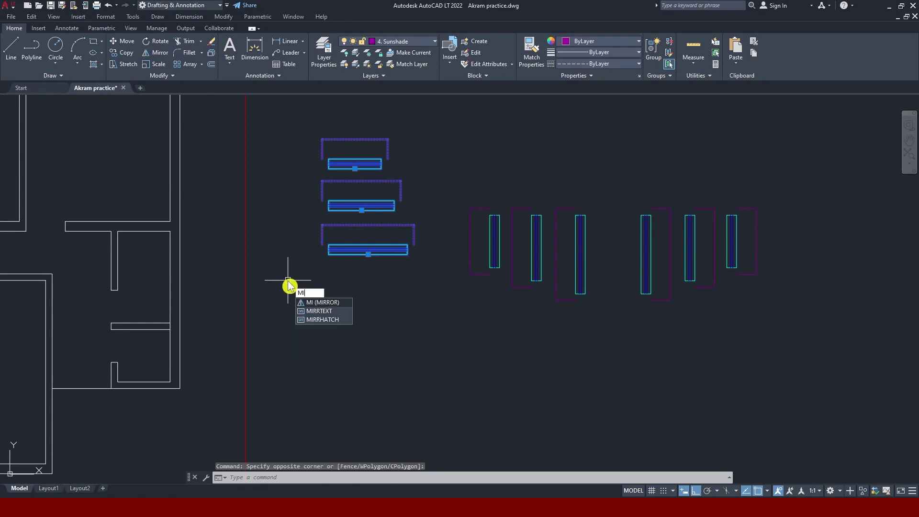
{"action": "key", "text": "Return"}
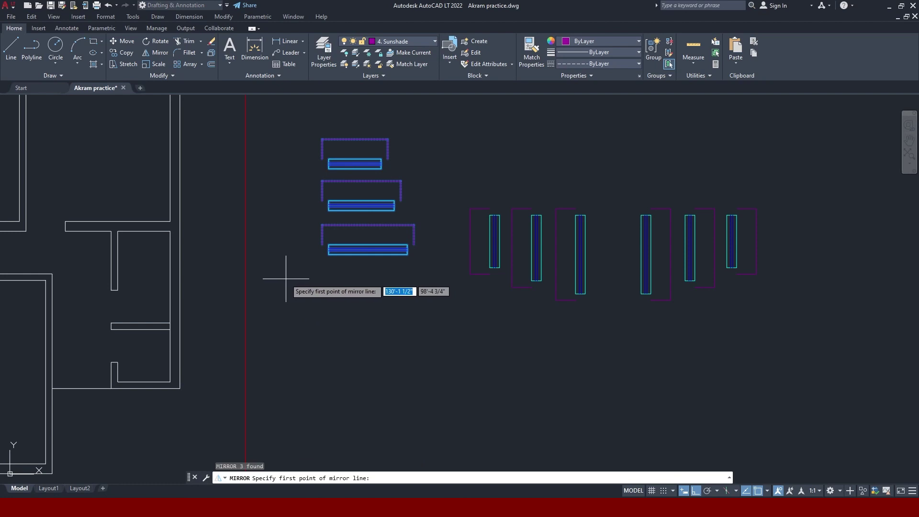
{"action": "left_click", "coordinate": [286, 278]}
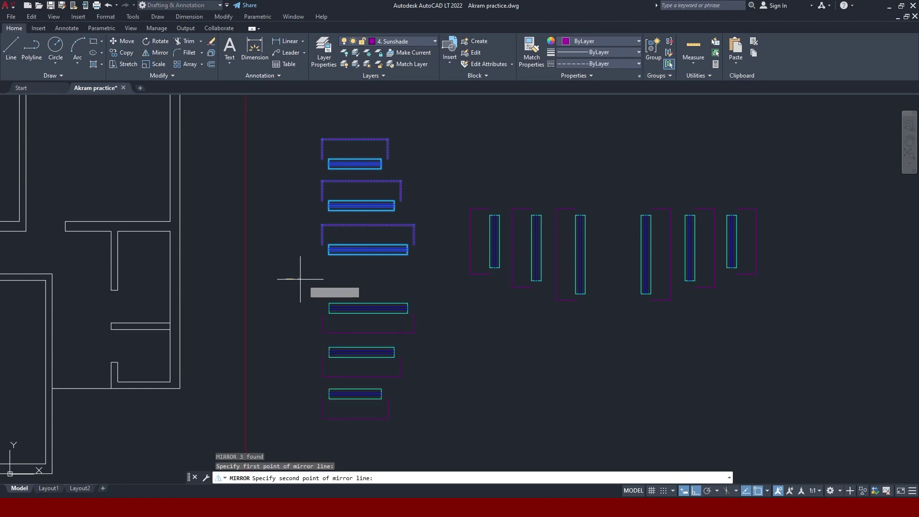
{"action": "left_click", "coordinate": [439, 280]}
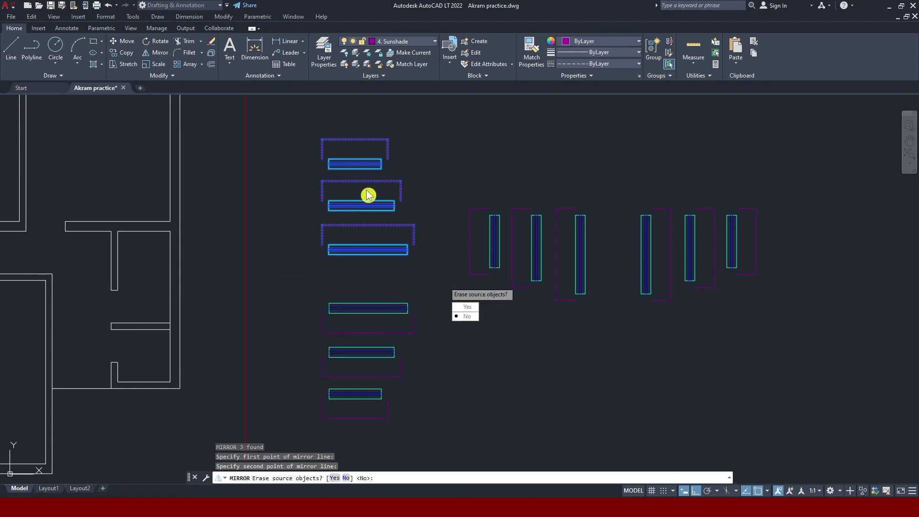
{"action": "left_click", "coordinate": [471, 321]}
{"action": "scroll", "coordinate": [540, 221], "scroll_direction": "down", "scroll_amount": 4}
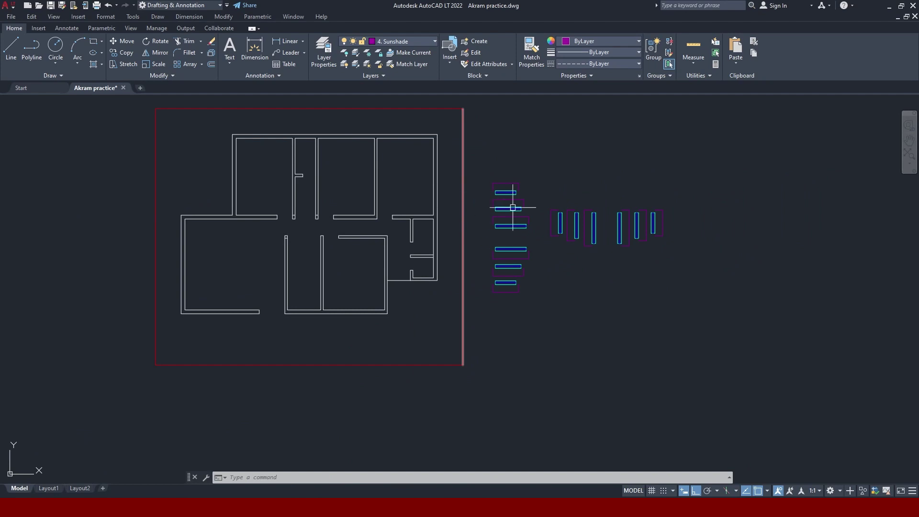
{"action": "middle_click_drag", "start_coordinate": [542, 148], "coordinate": [576, 203]}
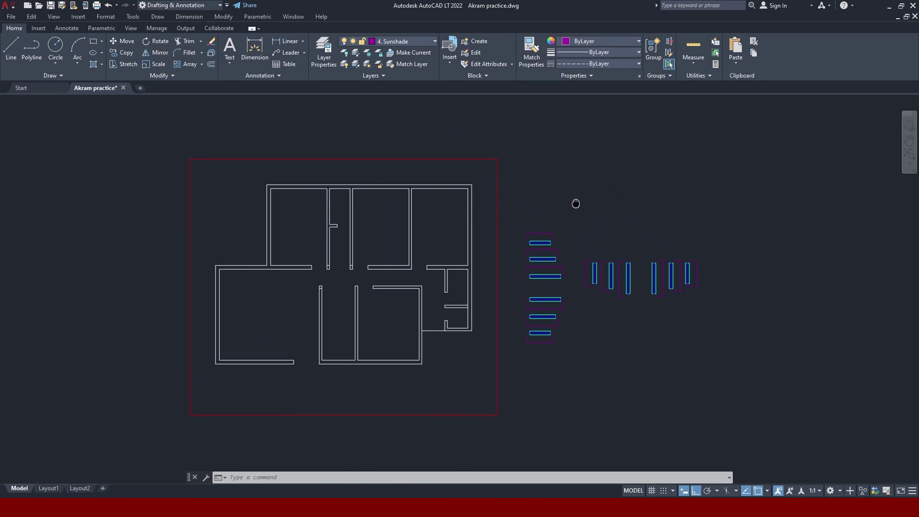
Copy the top sunshade window to the top walls of the right, middle and left rooms.
{"action": "scroll", "coordinate": [580, 224], "scroll_direction": "up", "scroll_amount": 2}
{"action": "middle_click_drag", "start_coordinate": [622, 184], "coordinate": [736, 156]}
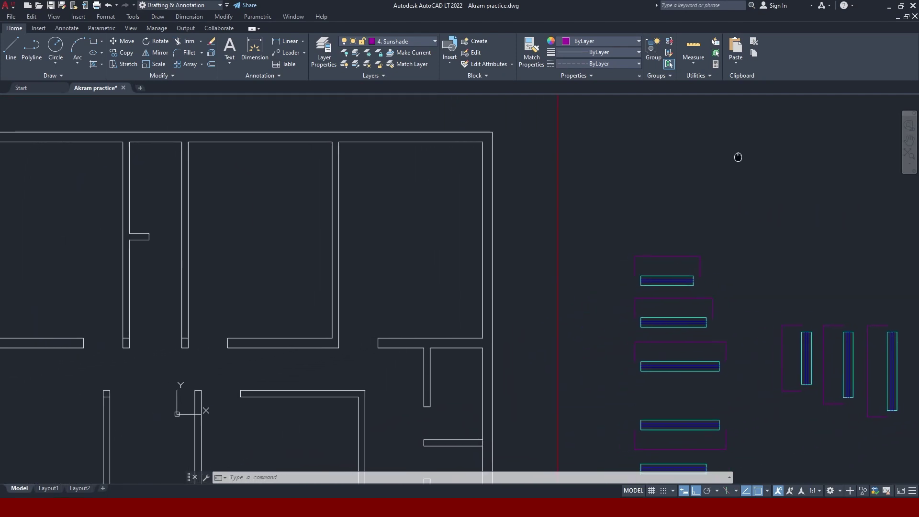
{"action": "scroll", "coordinate": [742, 156], "scroll_direction": "down", "scroll_amount": 2}
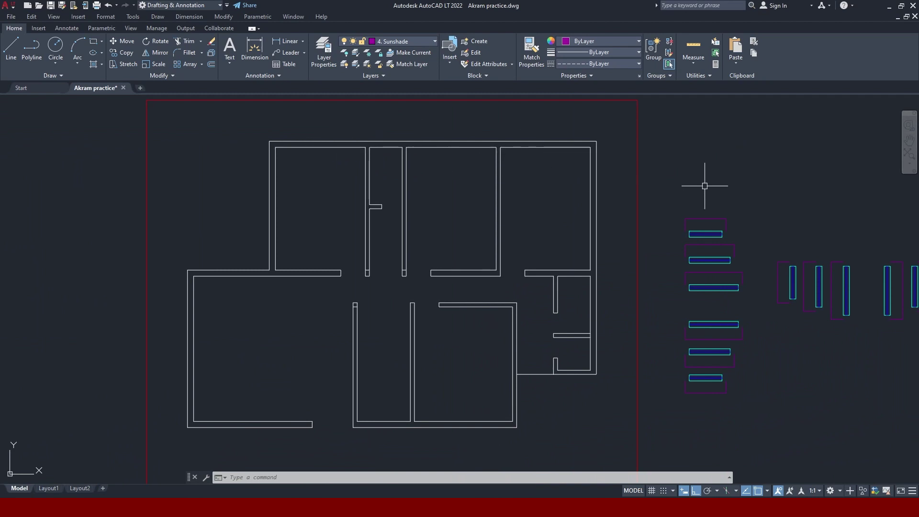
{"action": "left_click", "coordinate": [705, 234]}
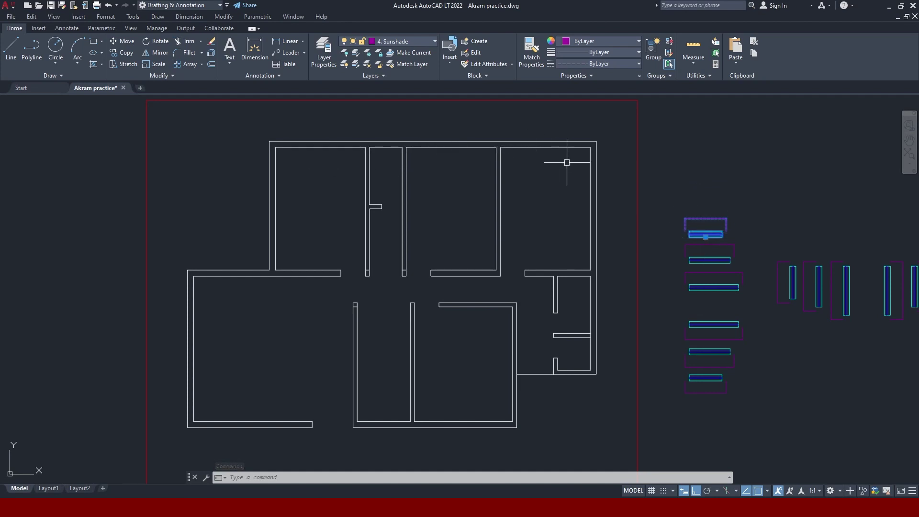
{"action": "type", "text": "co"}
{"action": "key", "text": "Return"}
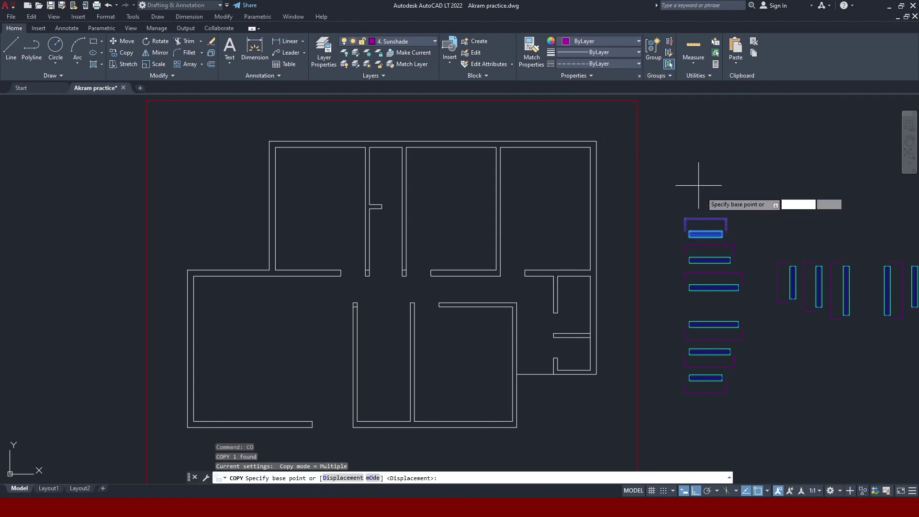
{"action": "left_click", "coordinate": [705, 237]}
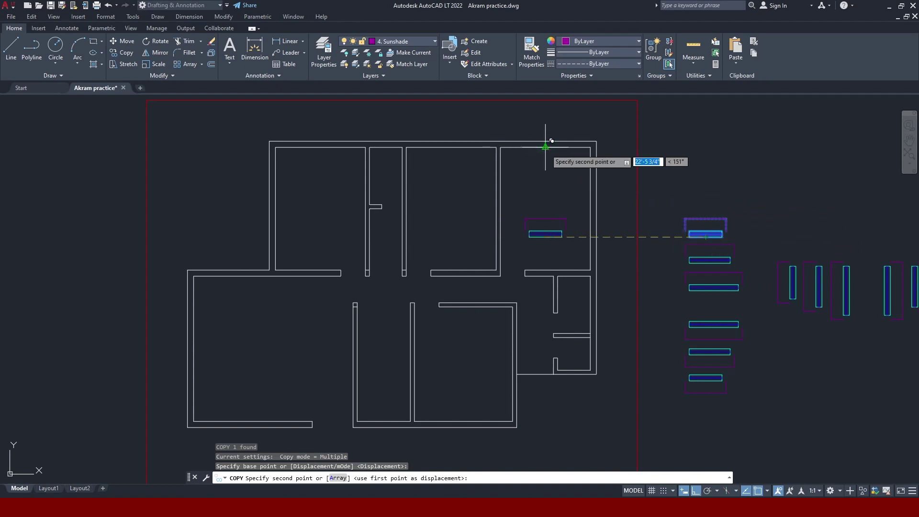
{"action": "left_click", "coordinate": [545, 146]}
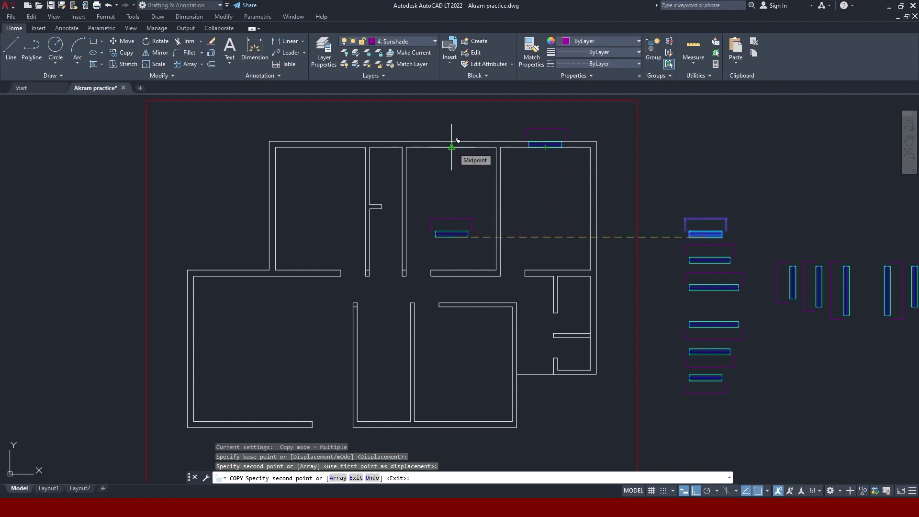
{"action": "left_click", "coordinate": [452, 146]}
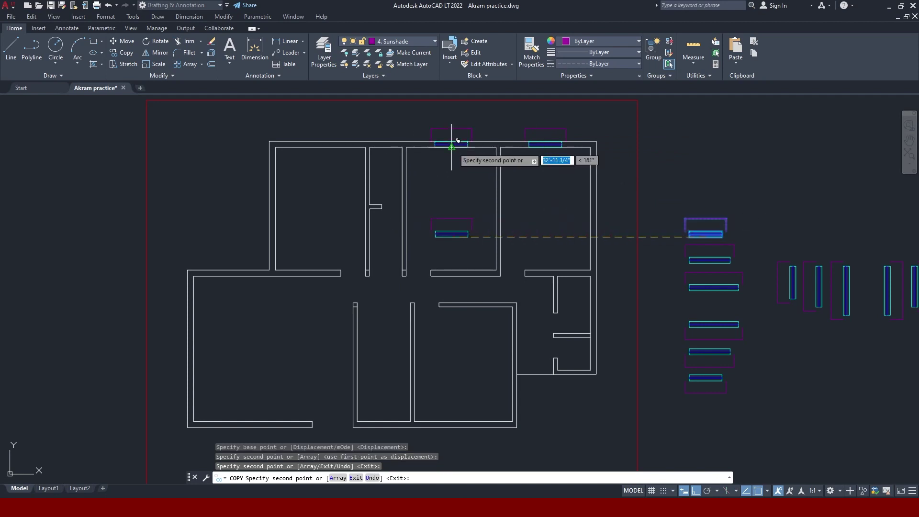
{"action": "left_click", "coordinate": [321, 146]}
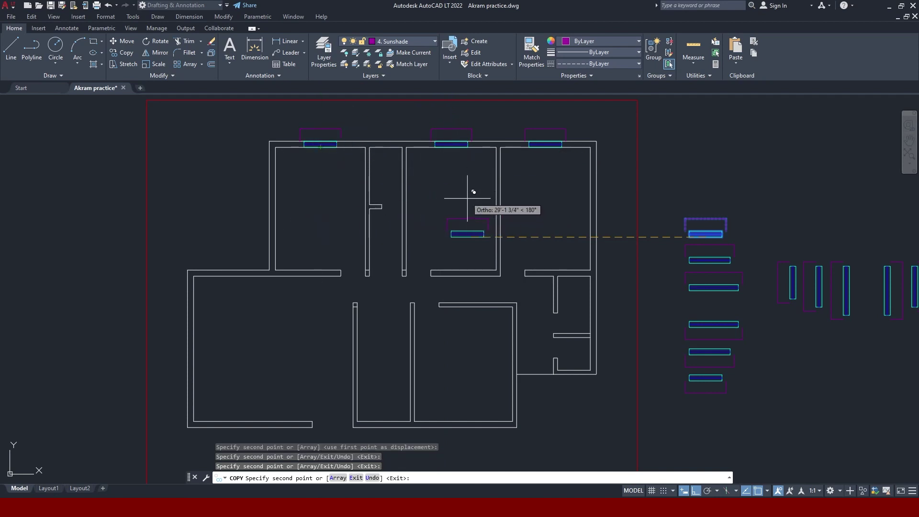
{"action": "key", "text": "Escape"}
Zoom and pan to shift the floor plan left in the view.
{"action": "scroll", "coordinate": [488, 148], "scroll_direction": "up", "scroll_amount": 2}
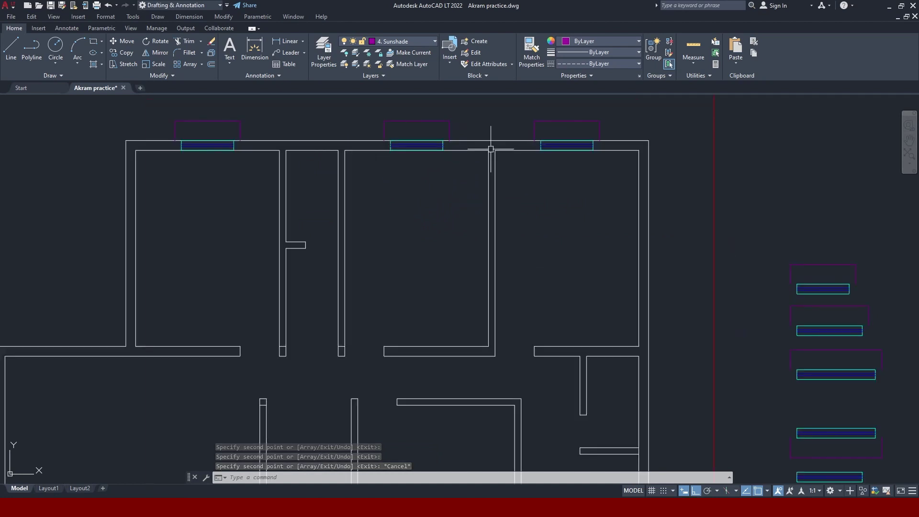
{"action": "scroll", "coordinate": [455, 182], "scroll_direction": "up", "scroll_amount": 1}
{"action": "scroll", "coordinate": [467, 192], "scroll_direction": "up", "scroll_amount": 1}
{"action": "scroll", "coordinate": [422, 177], "scroll_direction": "down", "scroll_amount": 4}
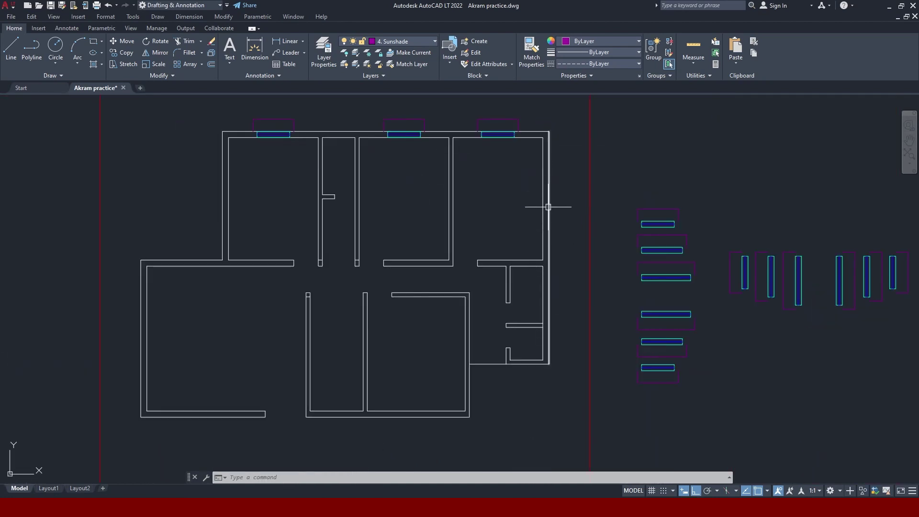
{"action": "middle_click_drag", "start_coordinate": [553, 196], "coordinate": [480, 199]}
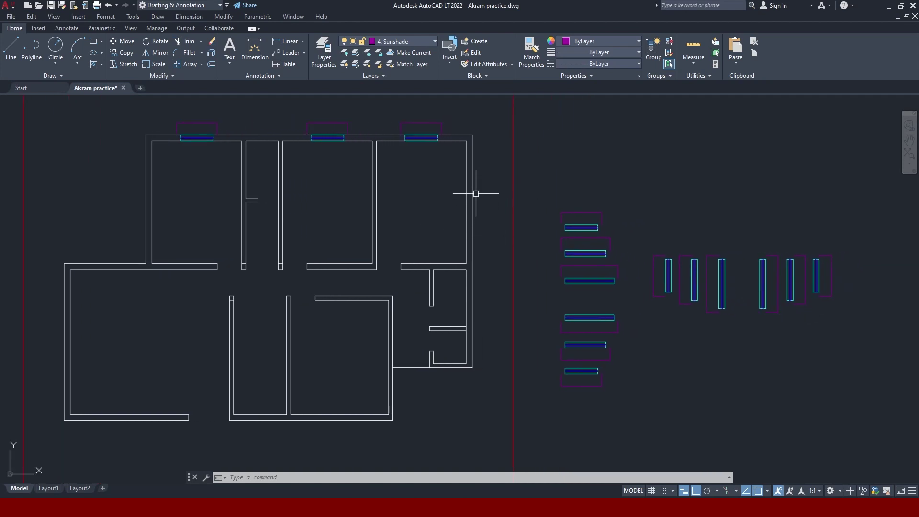
Copy a vertical sunshade window onto the upper-right room's right outer wall.
{"action": "left_click", "coordinate": [759, 283]}
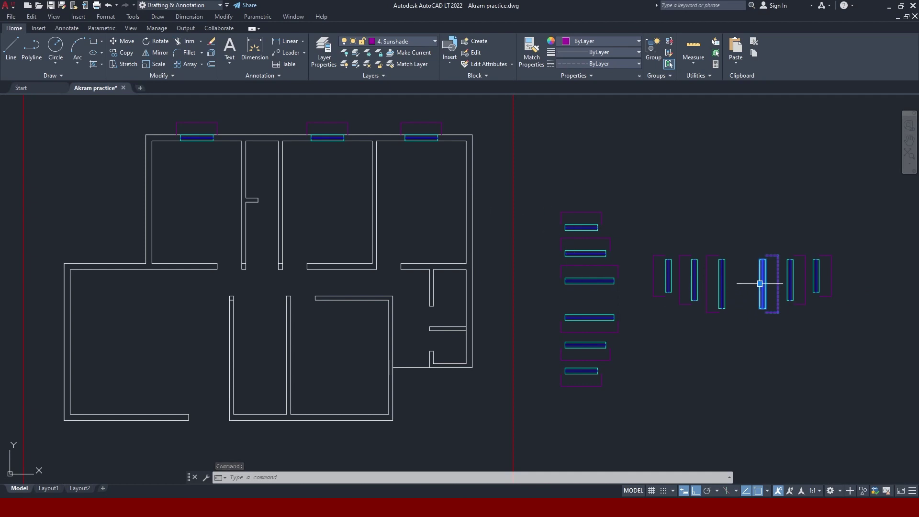
{"action": "type", "text": "co"}
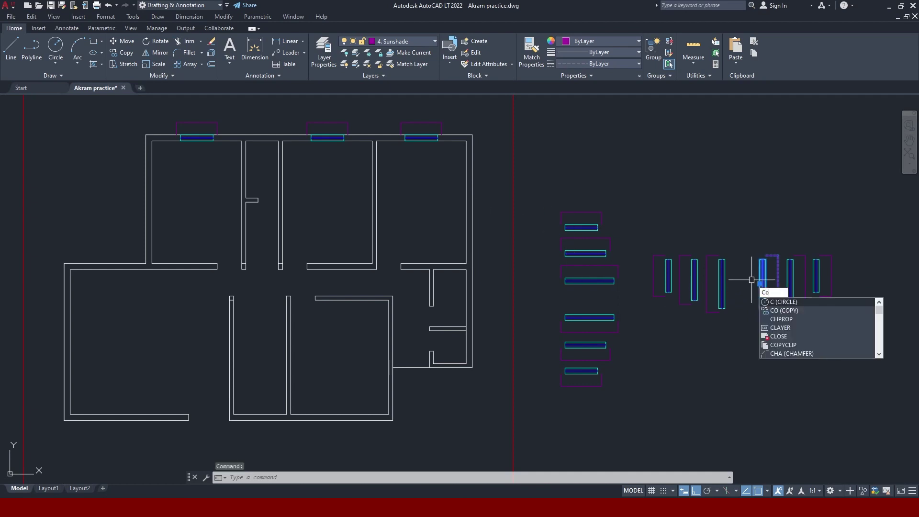
{"action": "key", "text": "Return"}
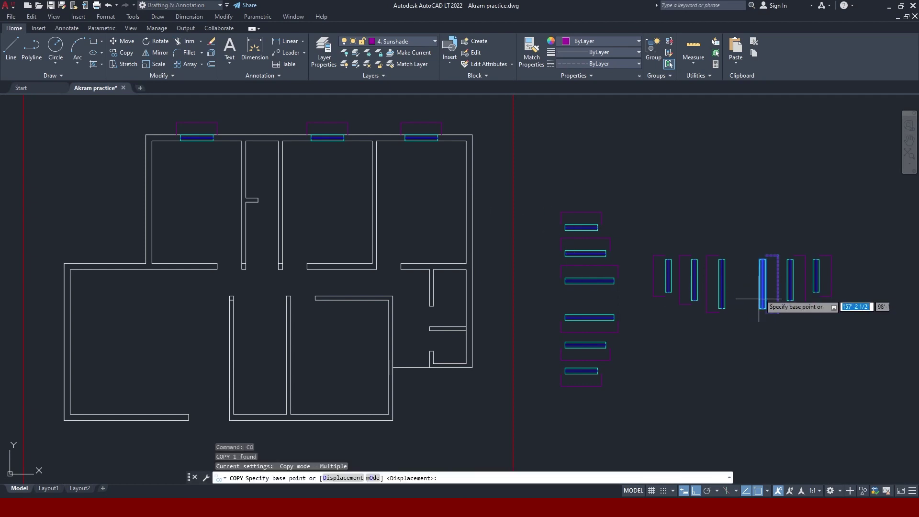
{"action": "left_click", "coordinate": [760, 283]}
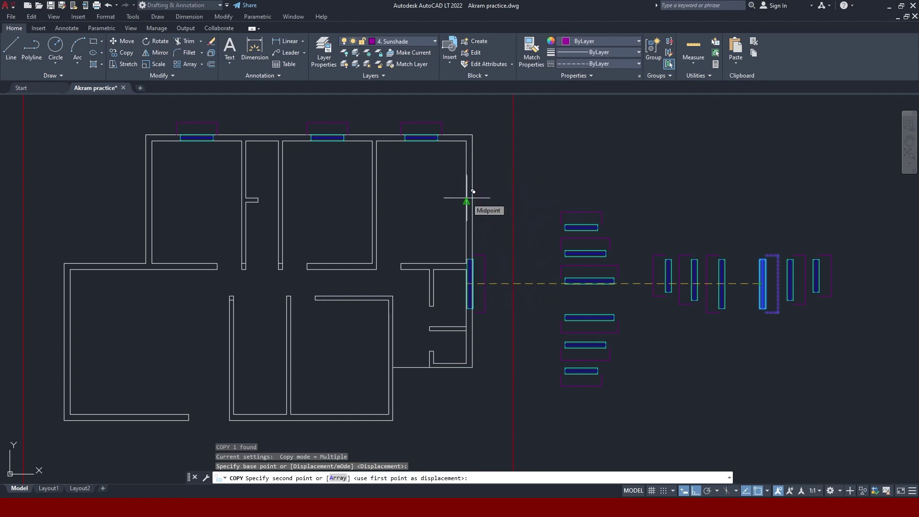
{"action": "scroll", "coordinate": [472, 192], "scroll_direction": "up", "scroll_amount": 4}
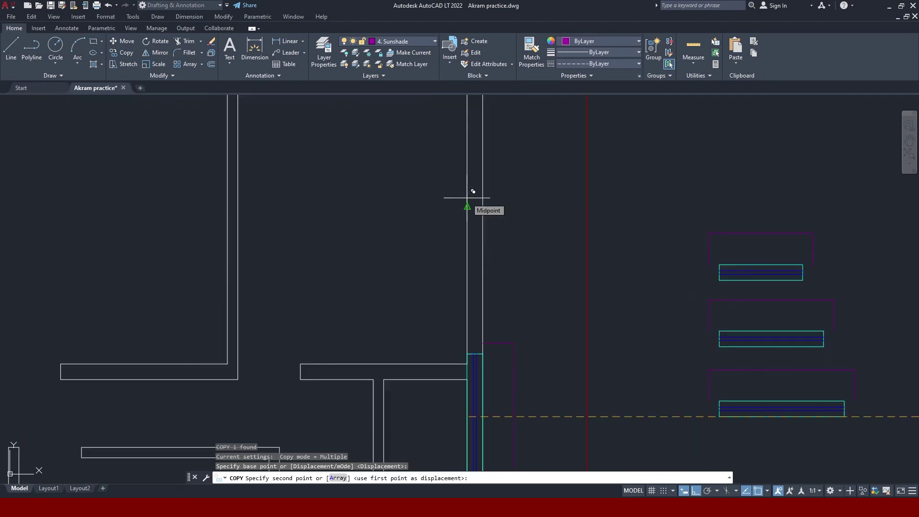
{"action": "left_click", "coordinate": [473, 191]}
{"action": "scroll", "coordinate": [474, 198], "scroll_direction": "down", "scroll_amount": 4}
{"action": "scroll", "coordinate": [479, 205], "scroll_direction": "down", "scroll_amount": 4}
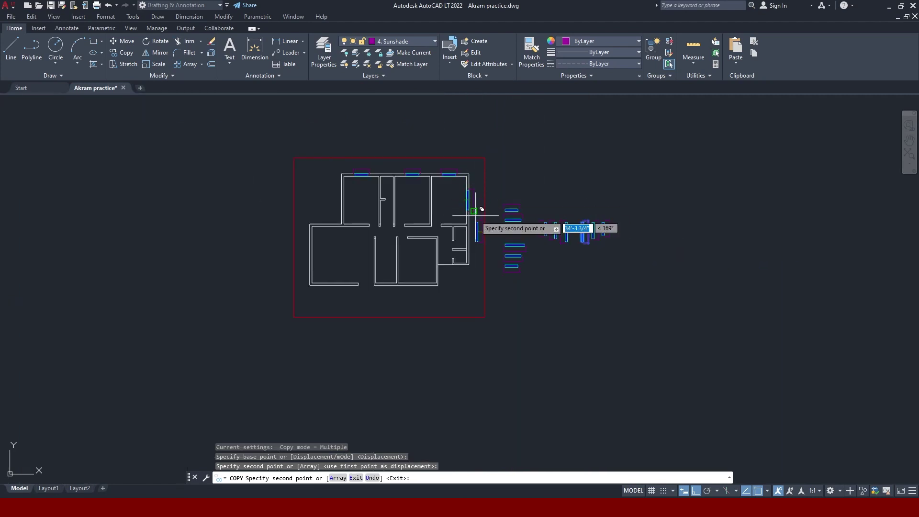
{"action": "key", "text": "Escape"}
Pan around the plan and select the lowest horizontal window block.
{"action": "scroll", "coordinate": [467, 249], "scroll_direction": "up", "scroll_amount": 4}
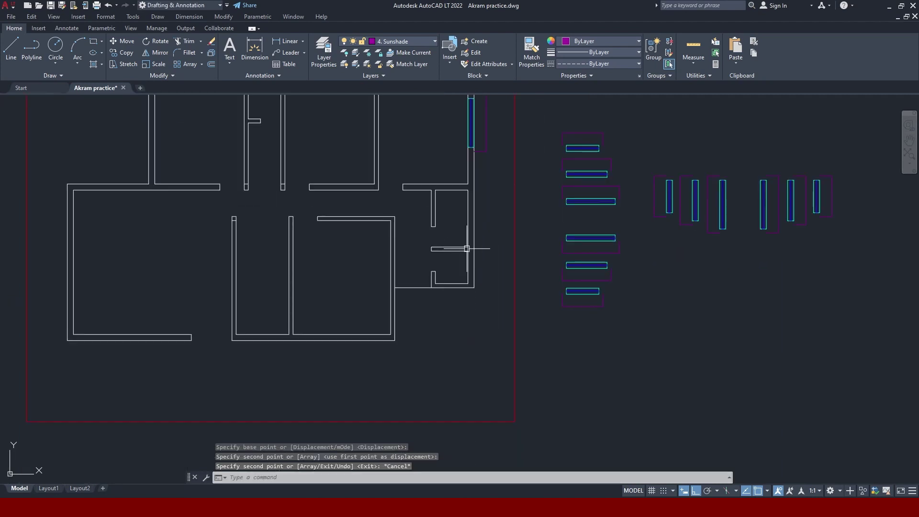
{"action": "scroll", "coordinate": [478, 249], "scroll_direction": "down", "scroll_amount": 2}
{"action": "middle_click_drag", "start_coordinate": [497, 261], "coordinate": [526, 267]}
{"action": "scroll", "coordinate": [562, 172], "scroll_direction": "up", "scroll_amount": 2}
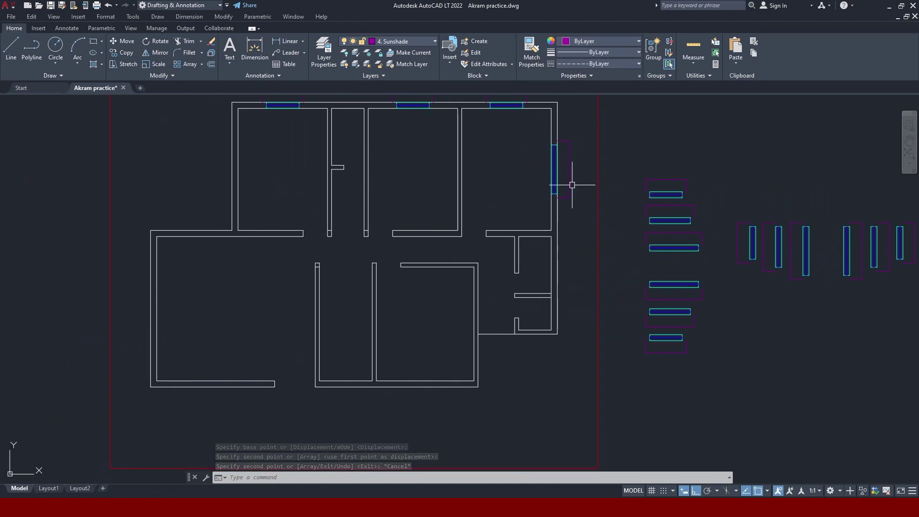
{"action": "middle_click_drag", "start_coordinate": [426, 263], "coordinate": [493, 171]}
{"action": "middle_click_drag", "start_coordinate": [467, 308], "coordinate": [380, 331]}
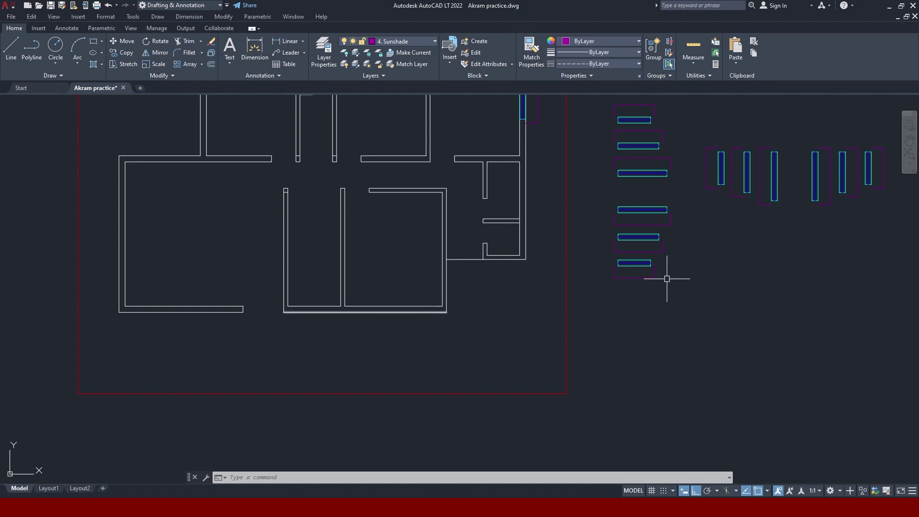
{"action": "left_click", "coordinate": [633, 259]}
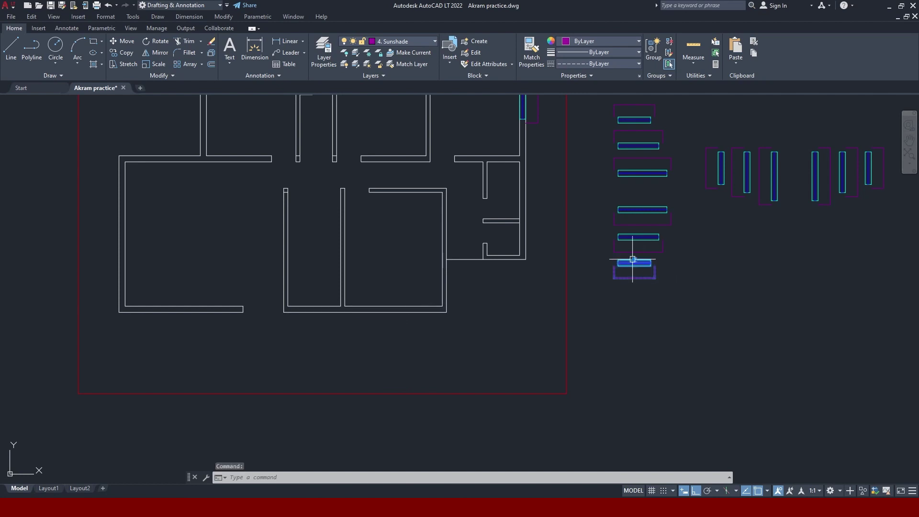
Copy the lowest horizontal window block onto the lower middle room's bottom wall.
{"action": "type", "text": "CO"}
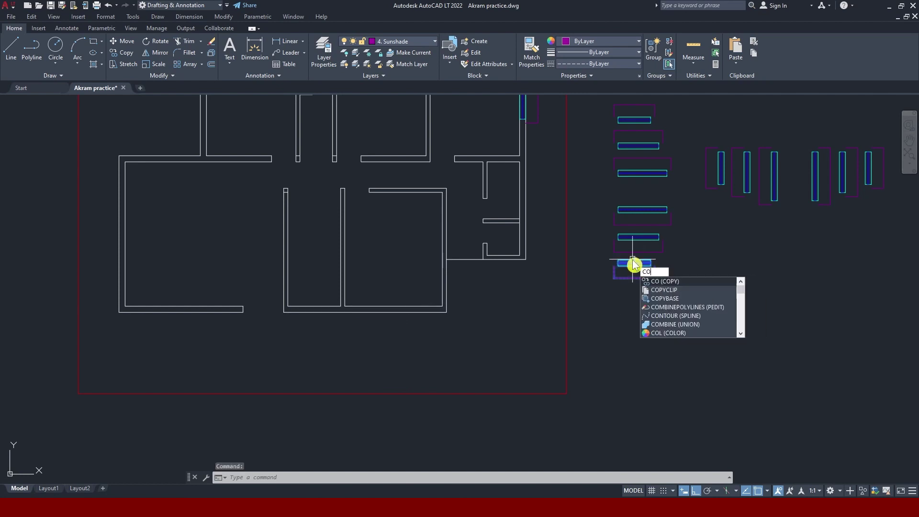
{"action": "key", "text": "Return"}
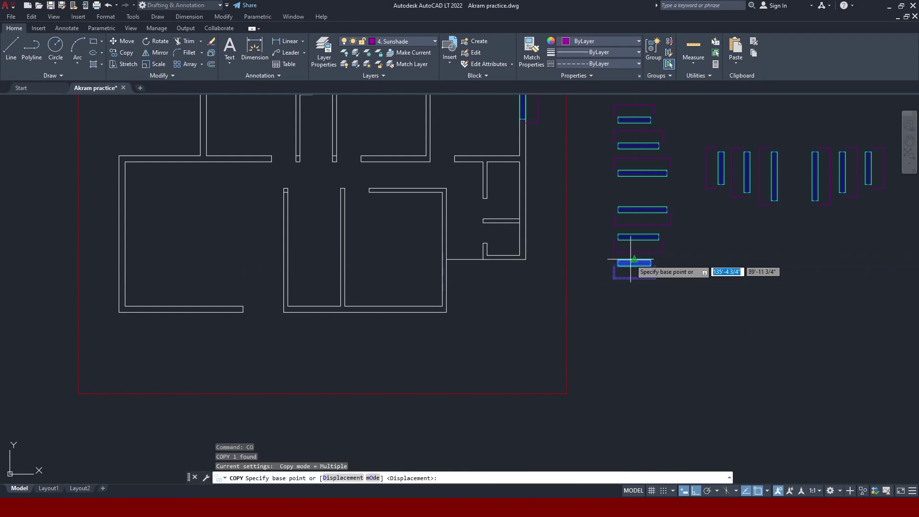
{"action": "left_click", "coordinate": [634, 259]}
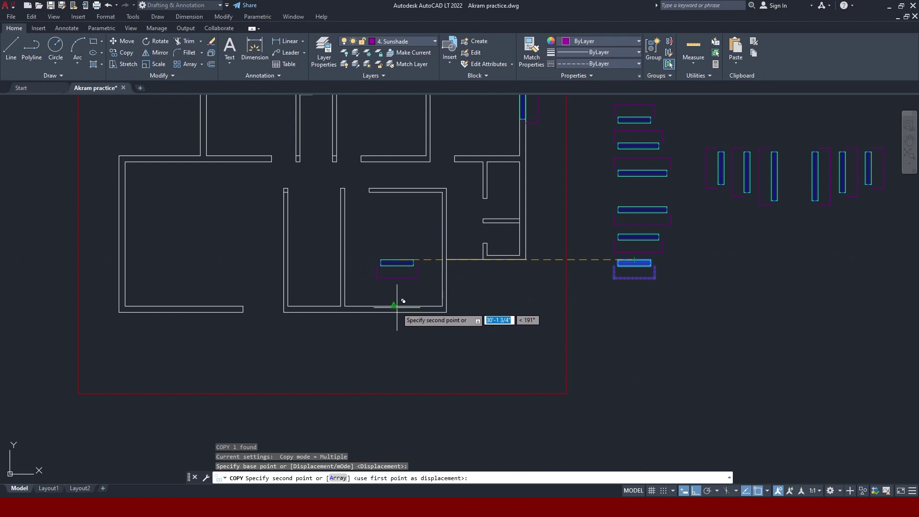
{"action": "left_click", "coordinate": [399, 305]}
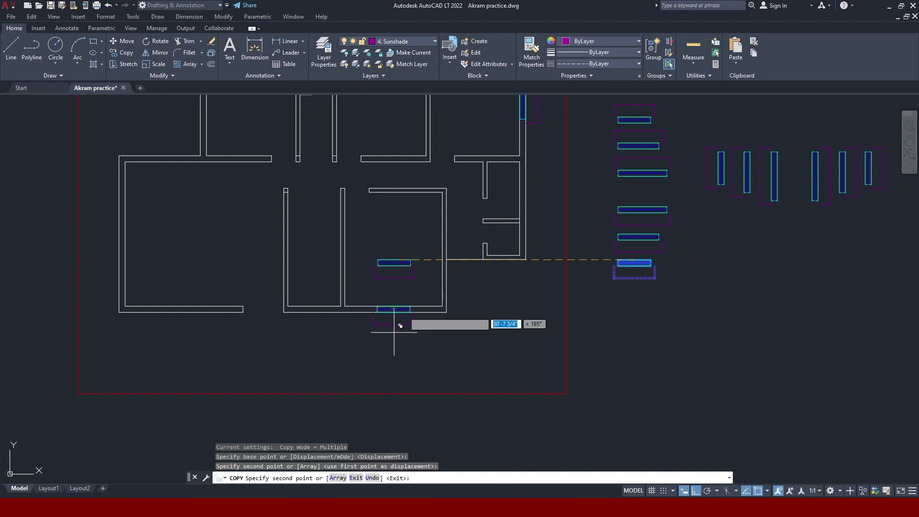
{"action": "key", "text": "Escape"}
Pan back to the spare window blocks and select the second vertical window block.
{"action": "mouse_move", "coordinate": [390, 312]}
{"action": "middle_mouse_down"}
{"action": "mouse_move", "coordinate": [476, 322]}
{"action": "mouse_move", "coordinate": [457, 354]}
{"action": "middle_mouse_up"}
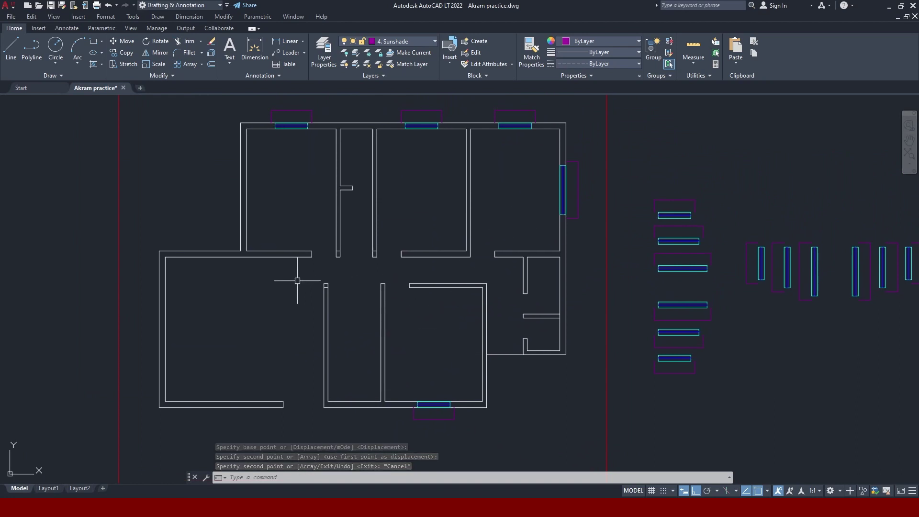
{"action": "middle_click_drag", "start_coordinate": [297, 281], "coordinate": [435, 240]}
{"action": "mouse_move", "coordinate": [368, 290]}
{"action": "middle_mouse_down"}
{"action": "mouse_move", "coordinate": [314, 312]}
{"action": "mouse_move", "coordinate": [302, 299]}
{"action": "middle_mouse_up"}
{"action": "mouse_move", "coordinate": [853, 236]}
{"action": "middle_mouse_down"}
{"action": "mouse_move", "coordinate": [745, 267]}
{"action": "mouse_move", "coordinate": [533, 260]}
{"action": "middle_mouse_up"}
{"action": "scroll", "coordinate": [533, 260], "scroll_direction": "up", "scroll_amount": 8}
{"action": "scroll", "coordinate": [512, 226], "scroll_direction": "down", "scroll_amount": 4}
{"action": "scroll", "coordinate": [621, 256], "scroll_direction": "down", "scroll_amount": 1}
{"action": "scroll", "coordinate": [707, 261], "scroll_direction": "down", "scroll_amount": 5}
{"action": "scroll", "coordinate": [707, 260], "scroll_direction": "up", "scroll_amount": 2}
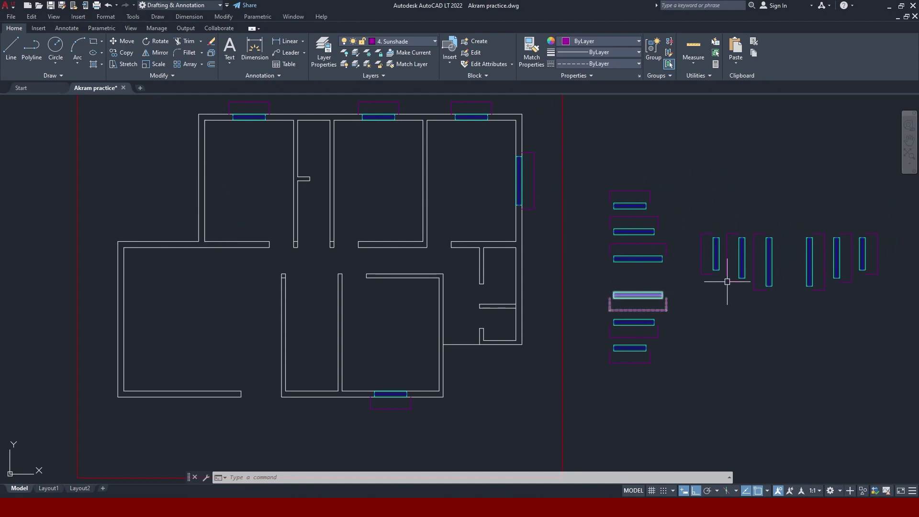
{"action": "left_click", "coordinate": [747, 257]}
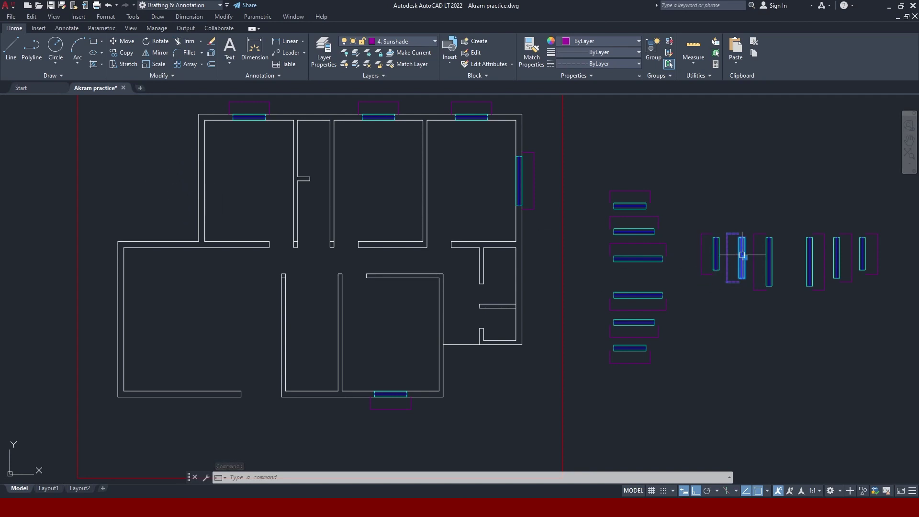
Copy the second vertical window block onto the upper-left room's left wall.
{"action": "type", "text": "co"}
{"action": "key", "text": "Return"}
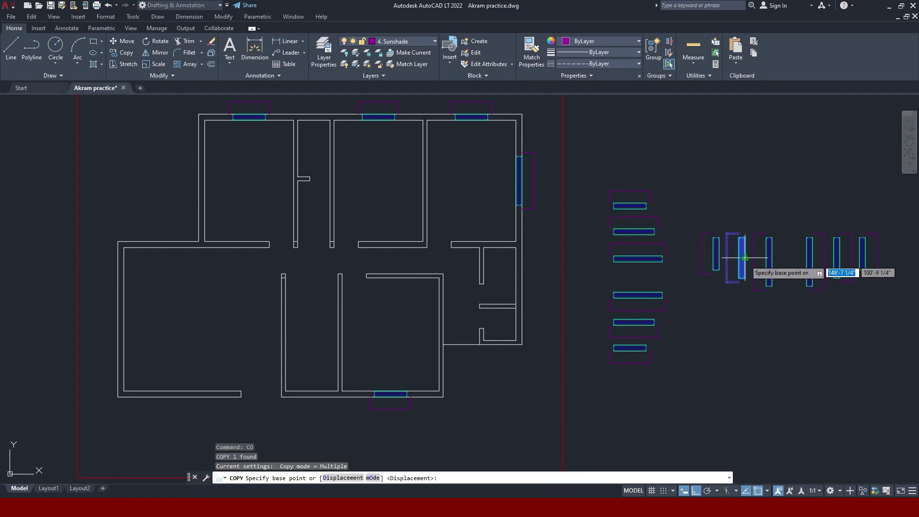
{"action": "left_click", "coordinate": [745, 258]}
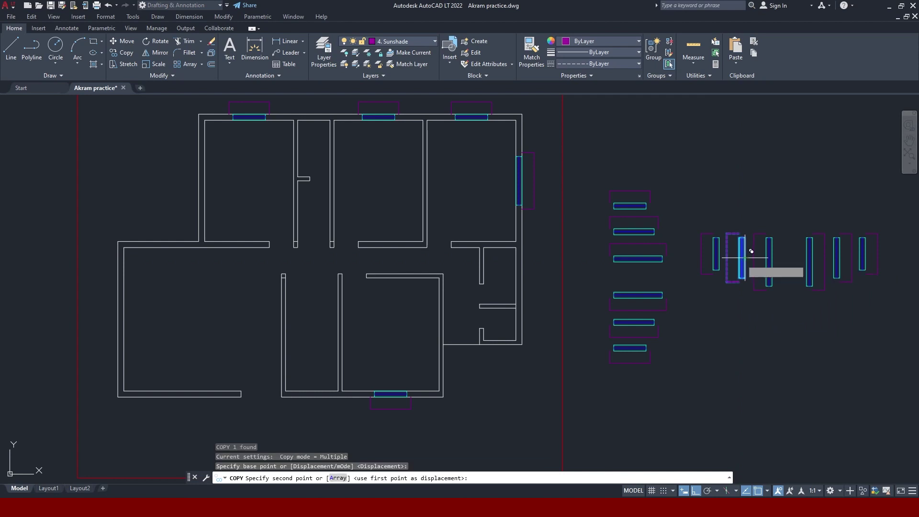
{"action": "left_click", "coordinate": [205, 181]}
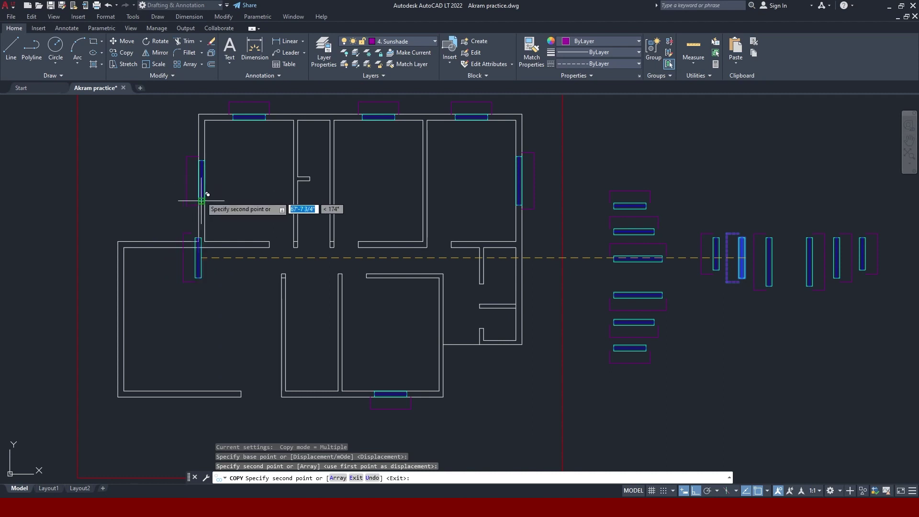
{"action": "key", "text": "Escape"}
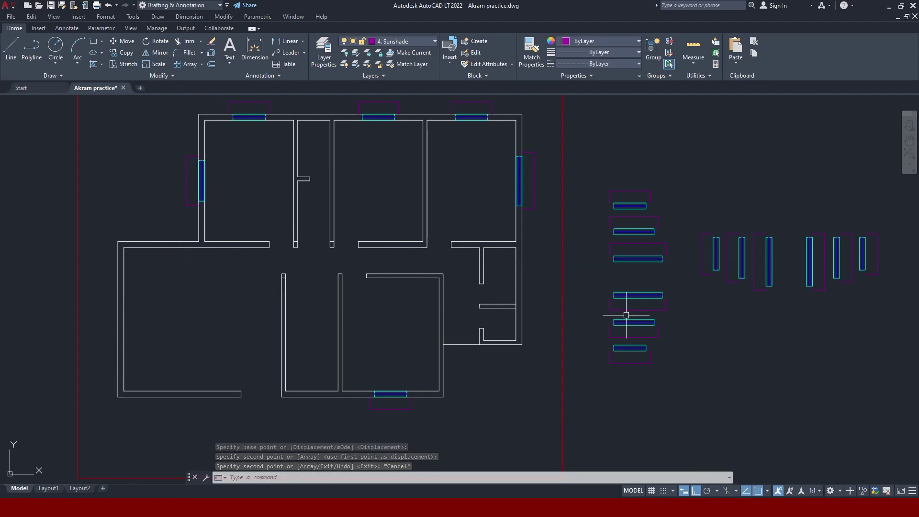
Copy the longer third vertical window block onto the lower-left room's left wall.
{"action": "left_click", "coordinate": [772, 260]}
{"action": "right_click", "coordinate": [772, 261]}
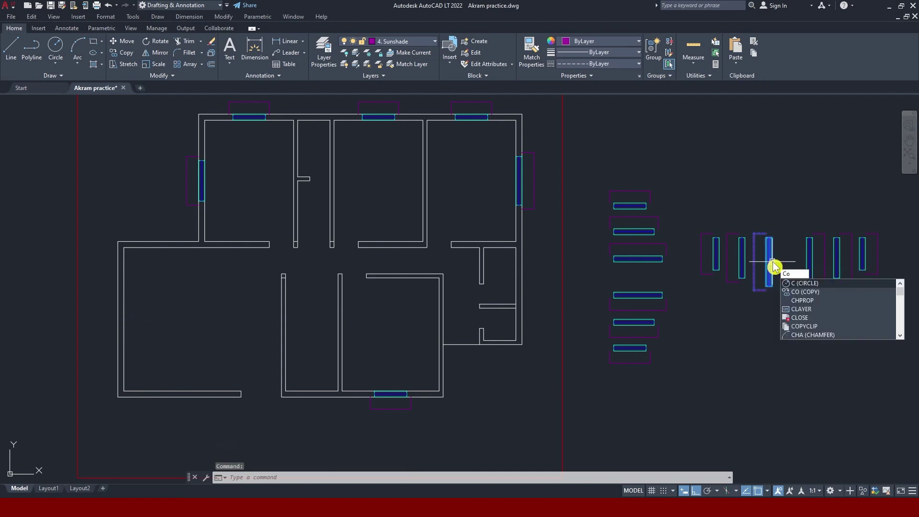
{"action": "left_click", "coordinate": [813, 309]}
{"action": "left_click", "coordinate": [771, 261]}
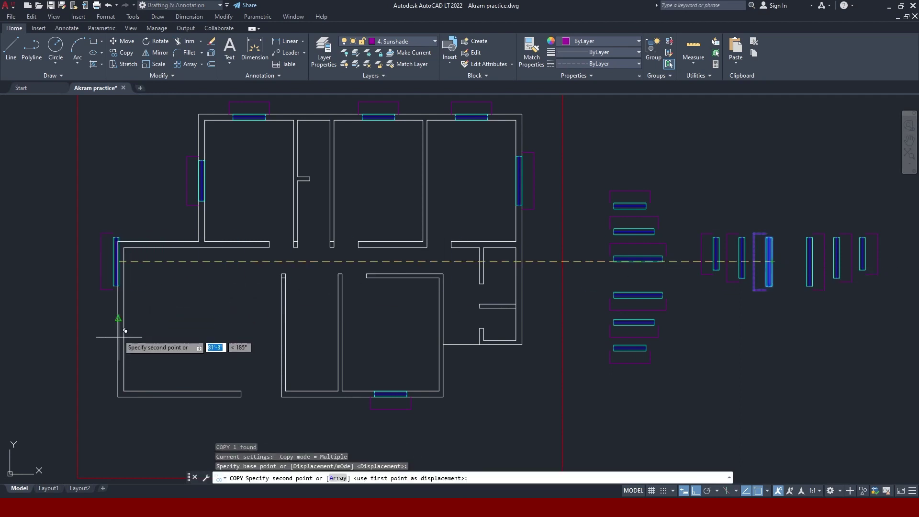
{"action": "left_click", "coordinate": [125, 323]}
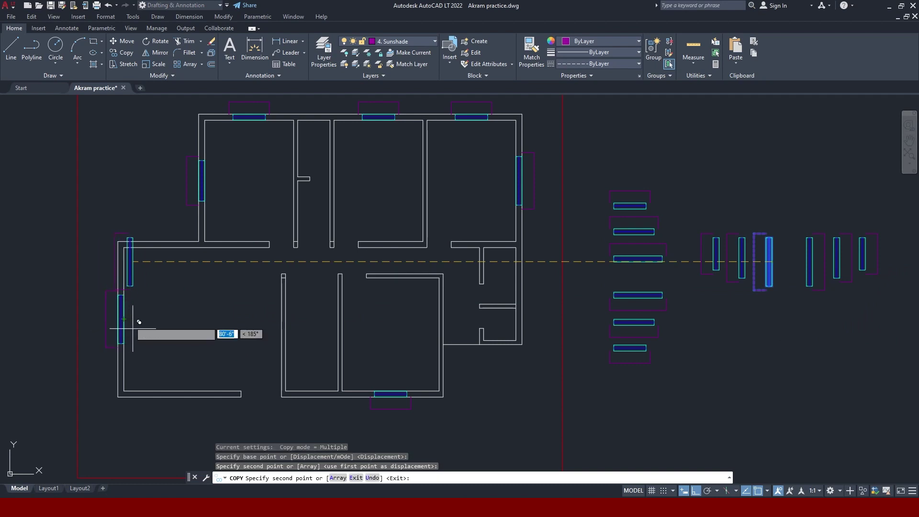
{"action": "key", "text": "Escape"}
{"action": "scroll", "coordinate": [438, 247], "scroll_direction": "down", "scroll_amount": 2}
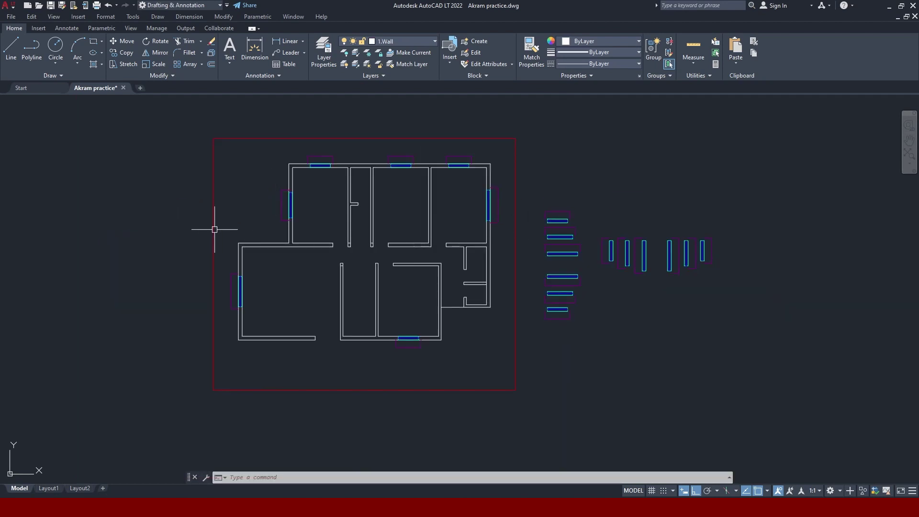
Copy the top horizontal window block, based at its midpoint, onto the lower-left room's top wall.
{"action": "scroll", "coordinate": [250, 243], "scroll_direction": "up", "scroll_amount": 4}
{"action": "scroll", "coordinate": [259, 240], "scroll_direction": "down", "scroll_amount": 6}
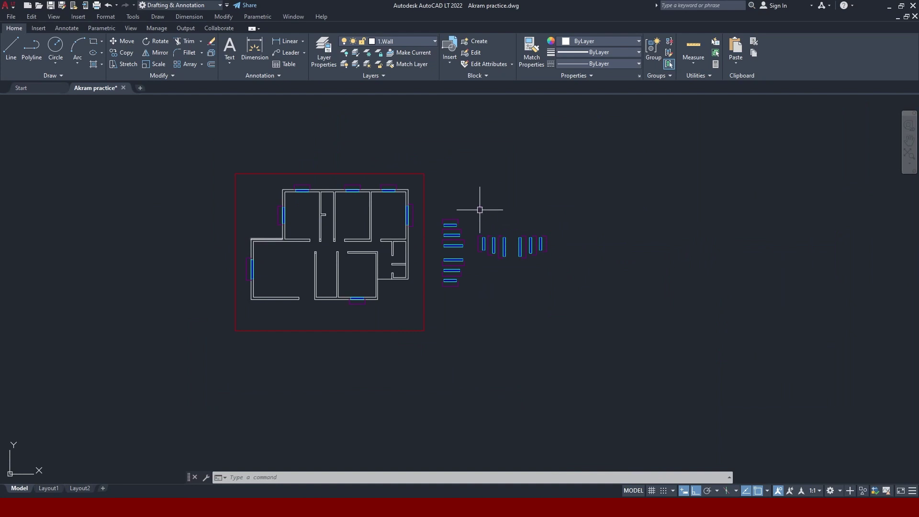
{"action": "scroll", "coordinate": [455, 216], "scroll_direction": "up", "scroll_amount": 5}
{"action": "left_click", "coordinate": [437, 257]}
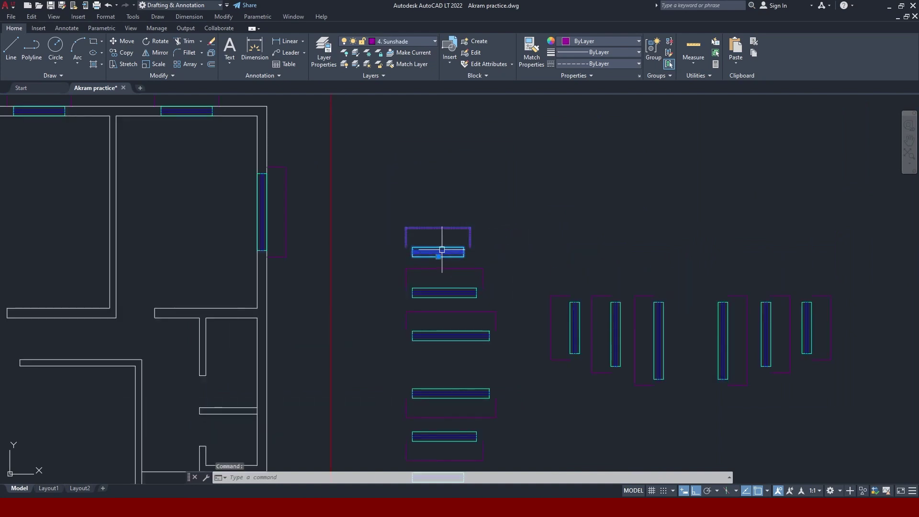
{"action": "type", "text": "co"}
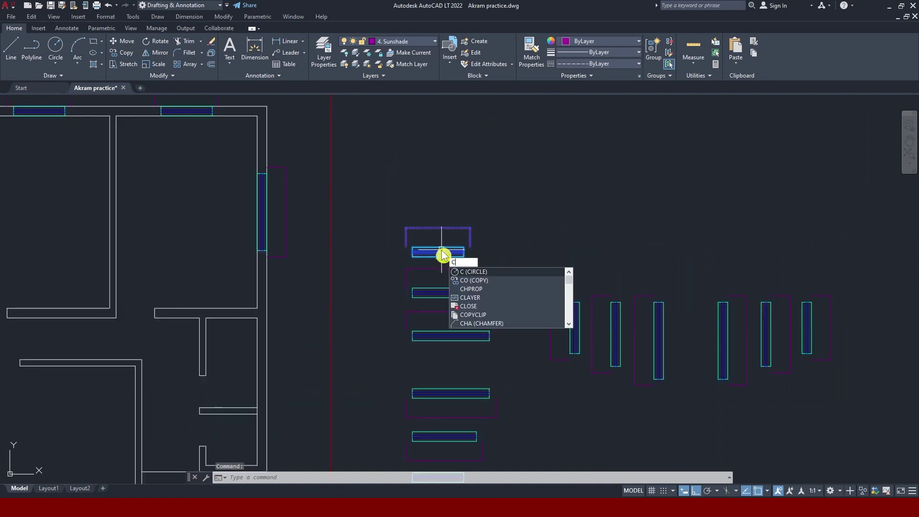
{"action": "key", "text": "Return"}
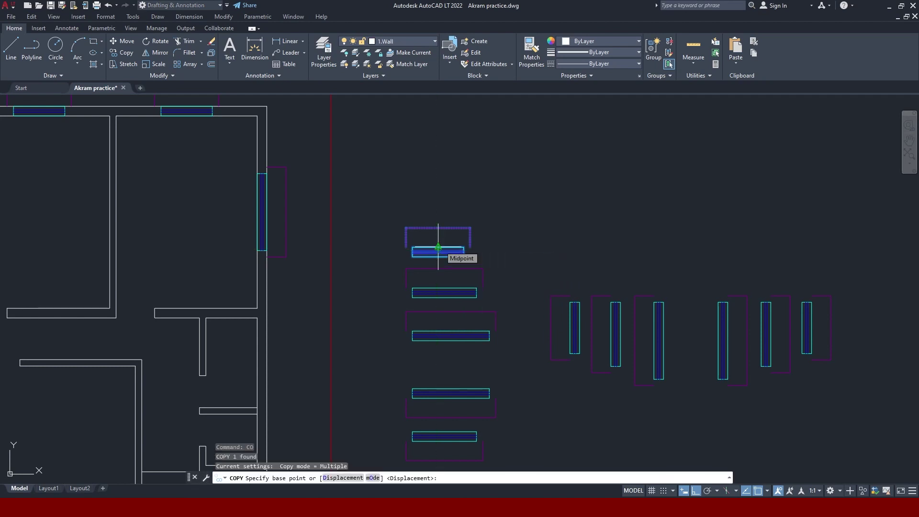
{"action": "left_click", "coordinate": [438, 247]}
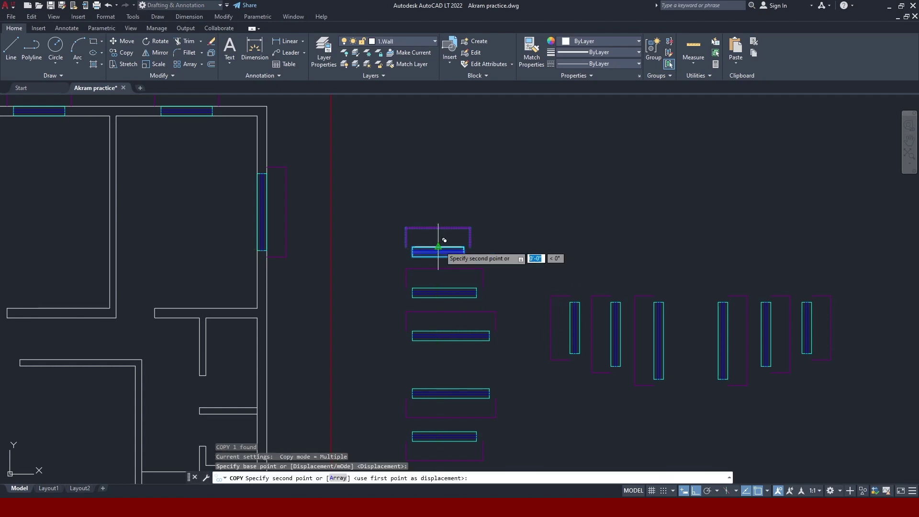
{"action": "scroll", "coordinate": [358, 256], "scroll_direction": "down", "scroll_amount": 2}
{"action": "scroll", "coordinate": [350, 256], "scroll_direction": "down", "scroll_amount": 2}
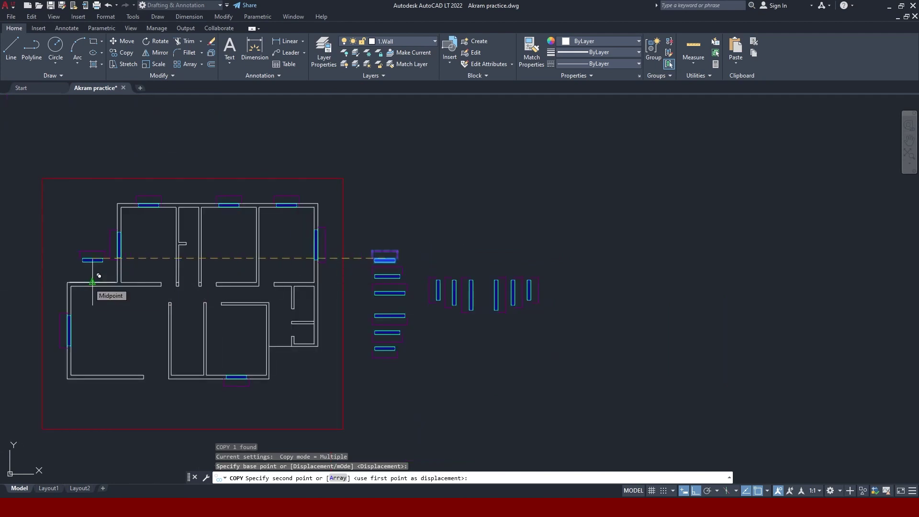
{"action": "left_click", "coordinate": [93, 282]}
{"action": "key", "text": "Escape"}
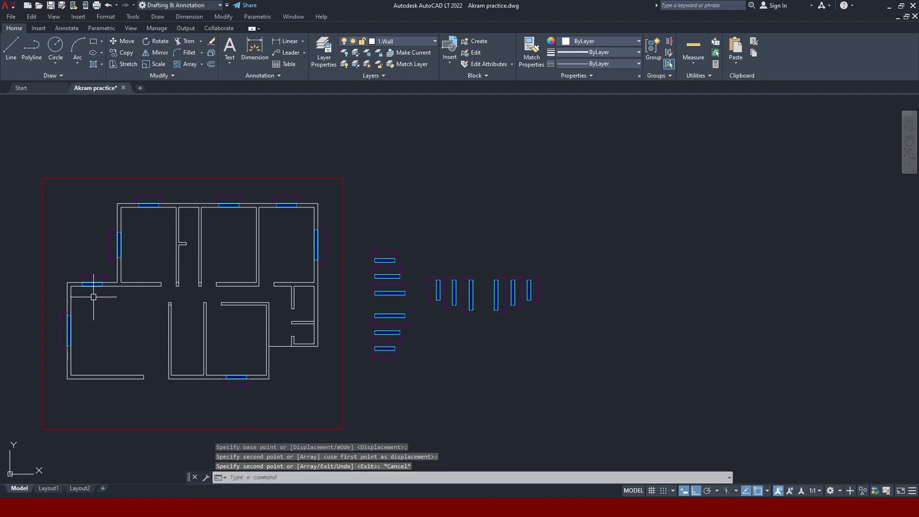
{"action": "middle_click_drag", "start_coordinate": [123, 298], "coordinate": [238, 304]}
{"action": "scroll", "coordinate": [191, 302], "scroll_direction": "up", "scroll_amount": 3}
Select and inspect the wall lines, the placed window block and a spare sunshade block.
{"action": "scroll", "coordinate": [201, 295], "scroll_direction": "up", "scroll_amount": 3}
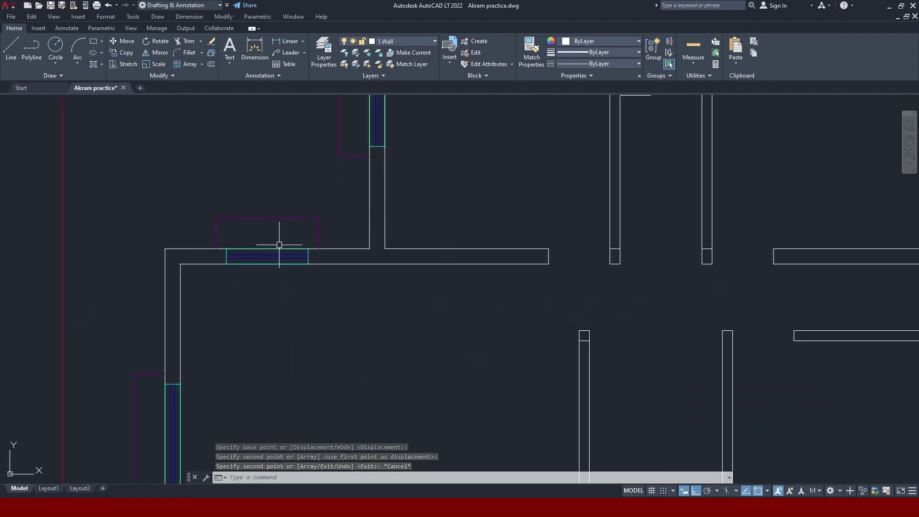
{"action": "left_click", "coordinate": [341, 265]}
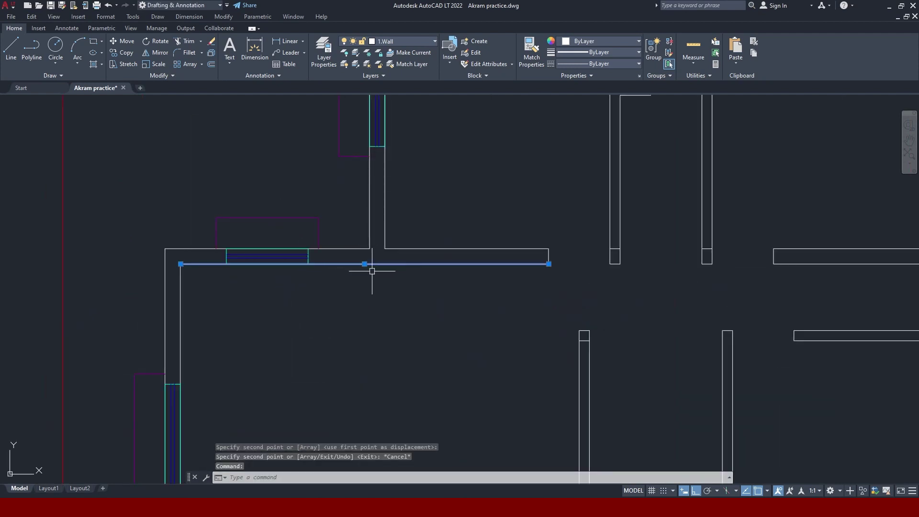
{"action": "left_click", "coordinate": [343, 247]}
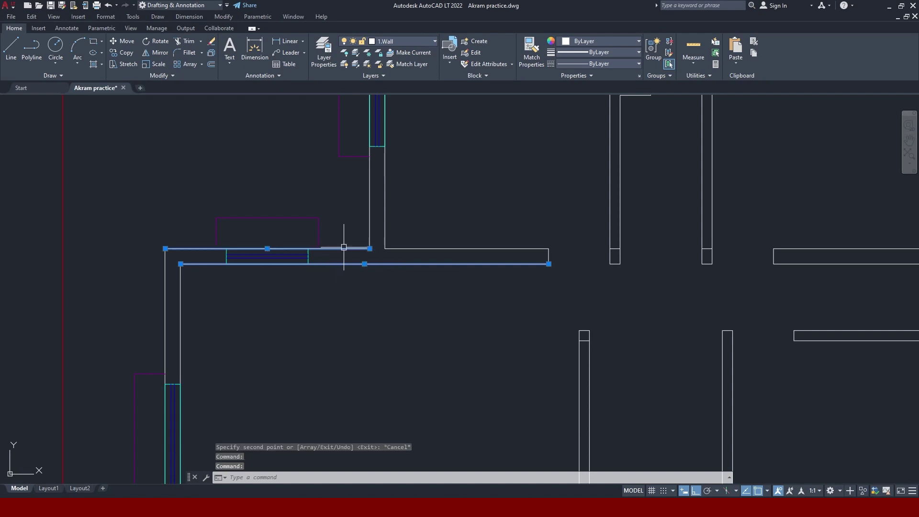
{"action": "key", "text": "Escape"}
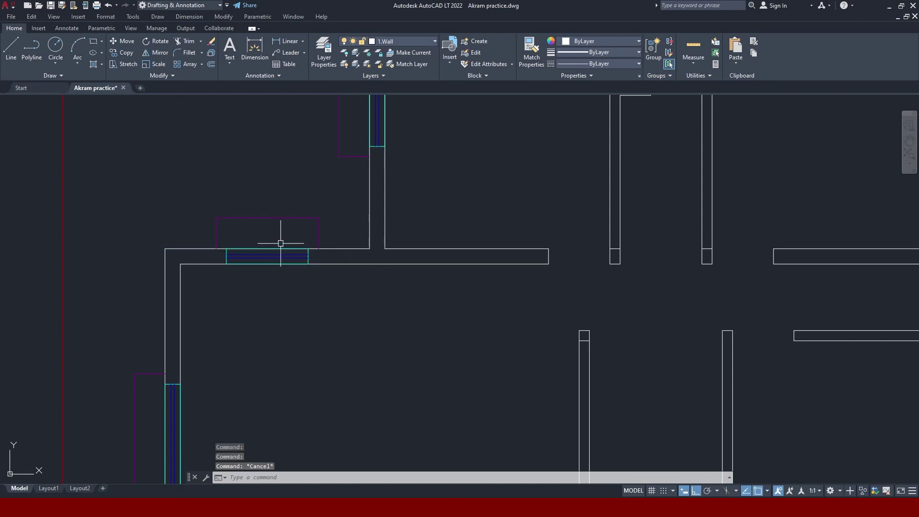
{"action": "left_click", "coordinate": [287, 223]}
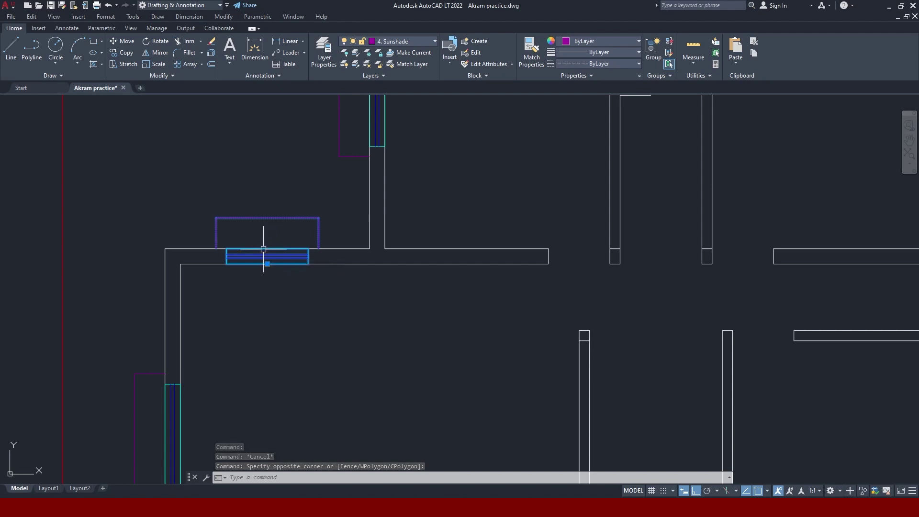
{"action": "scroll", "coordinate": [307, 231], "scroll_direction": "down", "scroll_amount": 5}
{"action": "scroll", "coordinate": [691, 221], "scroll_direction": "up", "scroll_amount": 5}
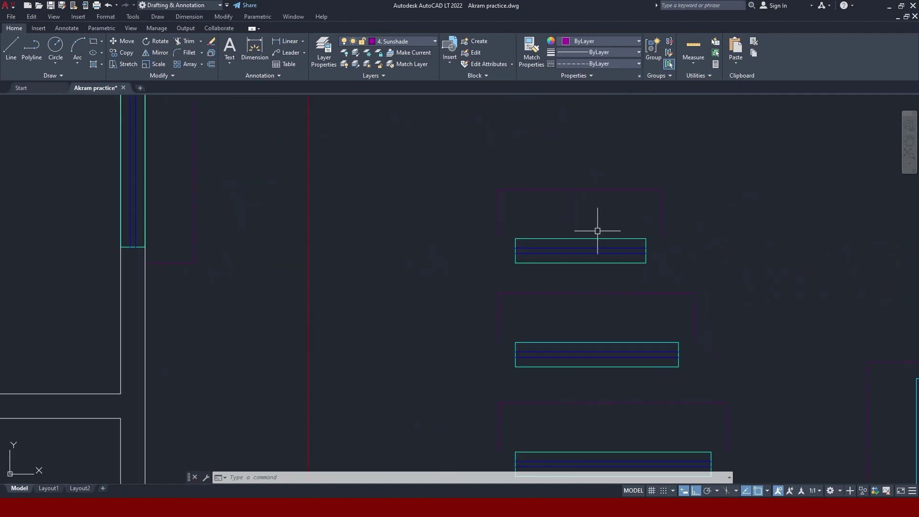
{"action": "left_click", "coordinate": [581, 240]}
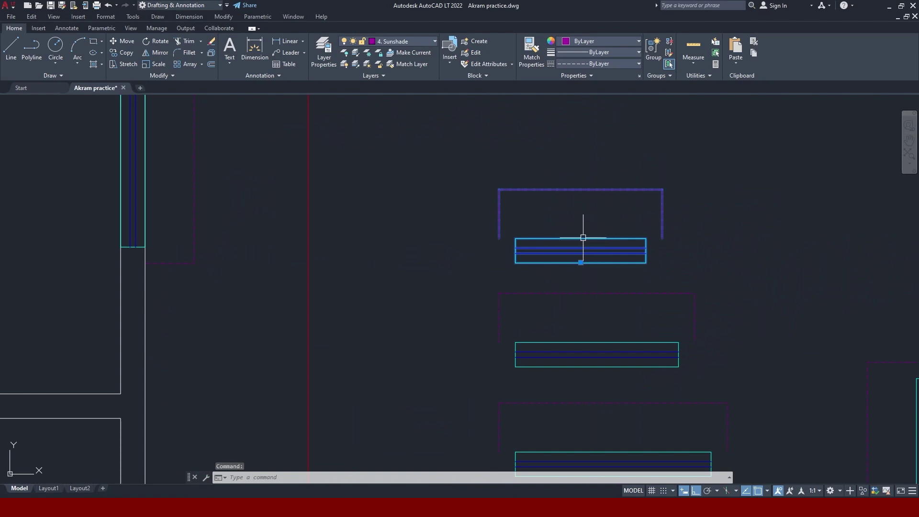
{"action": "scroll", "coordinate": [335, 305], "scroll_direction": "down", "scroll_amount": 5}
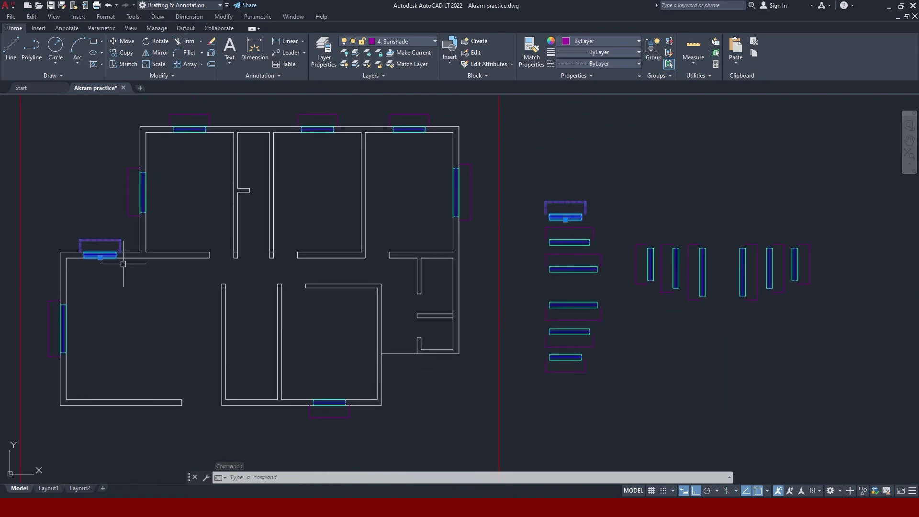
{"action": "key", "text": "Escape"}
Pan and zoom onto the bottom-left room's lower wall.
{"action": "middle_click_drag", "start_coordinate": [124, 317], "coordinate": [165, 276]}
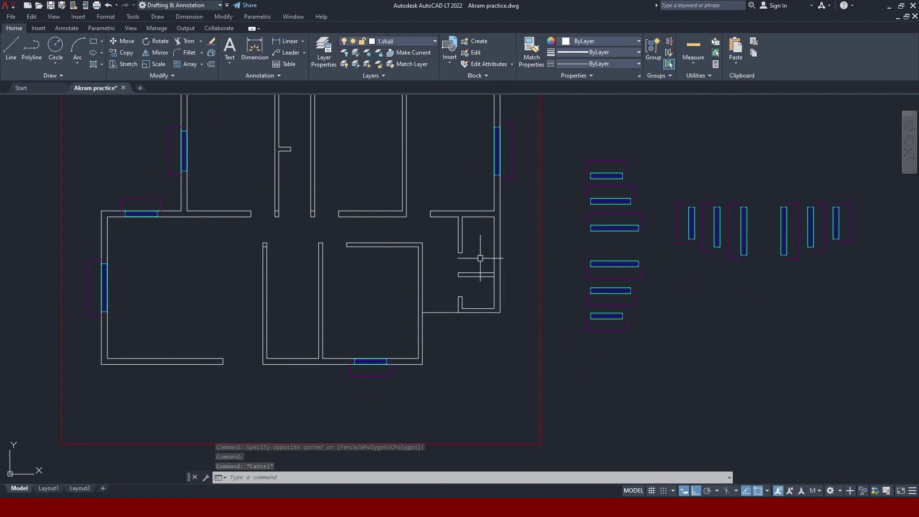
{"action": "middle_click_drag", "start_coordinate": [240, 339], "coordinate": [363, 242]}
{"action": "scroll", "coordinate": [308, 289], "scroll_direction": "up", "scroll_amount": 4}
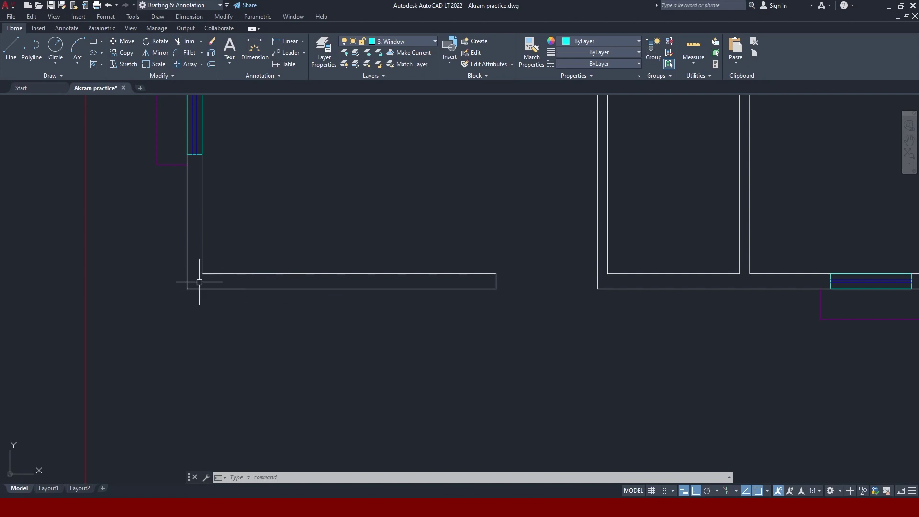
Draw a short Window-layer line across the lower wall's thickness at its inner corner.
{"action": "type", "text": "l"}
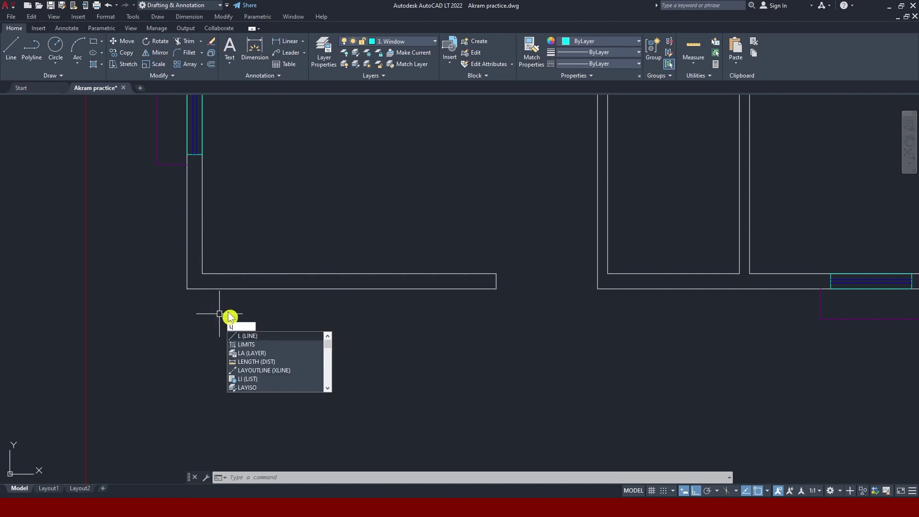
{"action": "key", "text": "Return"}
{"action": "left_click", "coordinate": [202, 273]}
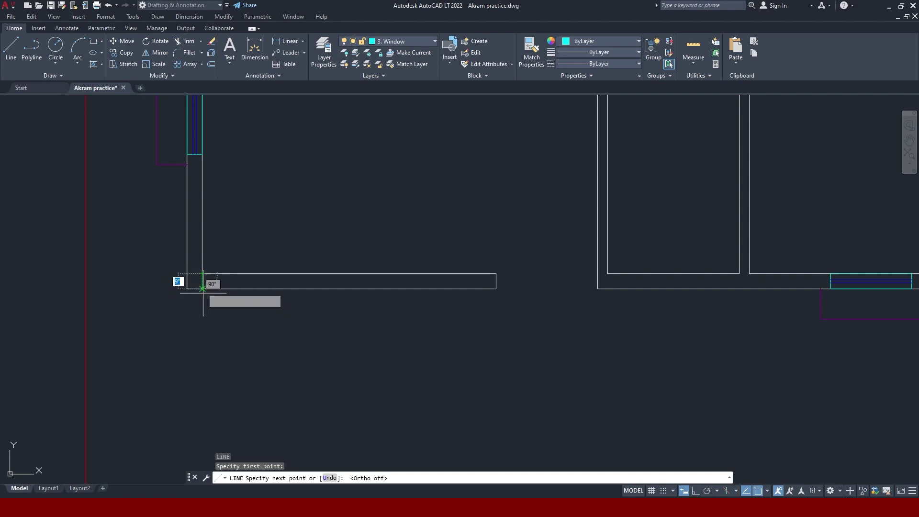
{"action": "key", "text": "F8"}
{"action": "key", "text": "Escape"}
{"action": "scroll", "coordinate": [215, 277], "scroll_direction": "up", "scroll_amount": 4}
{"action": "scroll", "coordinate": [234, 264], "scroll_direction": "down", "scroll_amount": 4}
{"action": "scroll", "coordinate": [227, 266], "scroll_direction": "up", "scroll_amount": 5}
{"action": "scroll", "coordinate": [335, 275], "scroll_direction": "down", "scroll_amount": 3}
{"action": "middle_click_drag", "start_coordinate": [352, 272], "coordinate": [277, 290]}
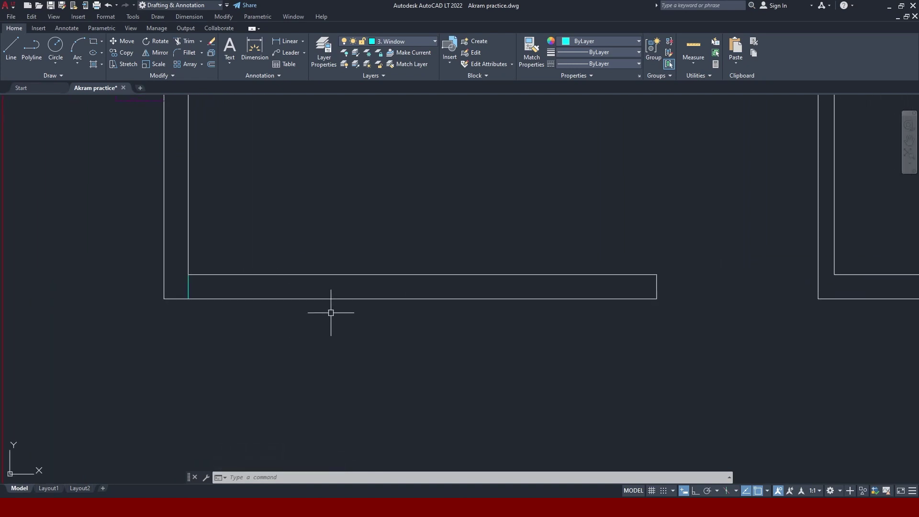
{"action": "key", "text": "Escape"}
Offset the corner line 2' repeatedly to the right, creating five evenly spaced dividers.
{"action": "type", "text": "o"}
{"action": "key", "text": "Return"}
{"action": "type", "text": "2"}
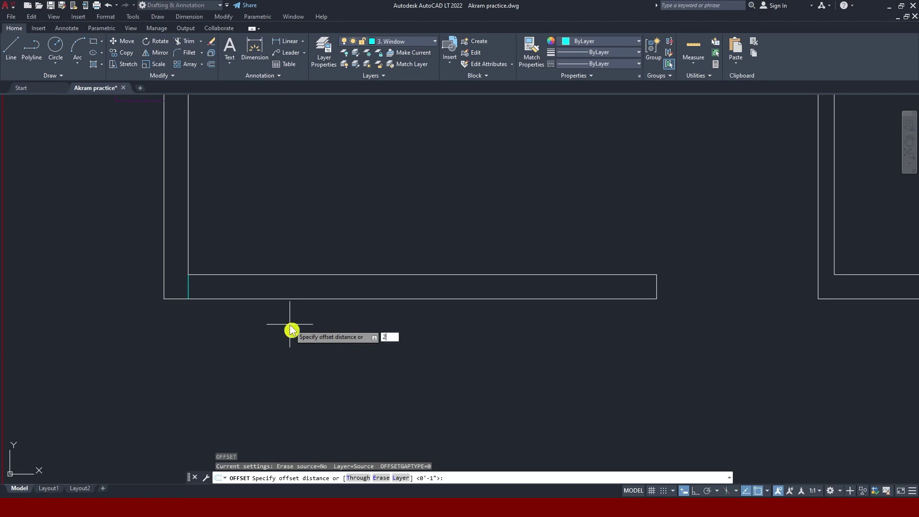
{"action": "key", "text": "Return"}
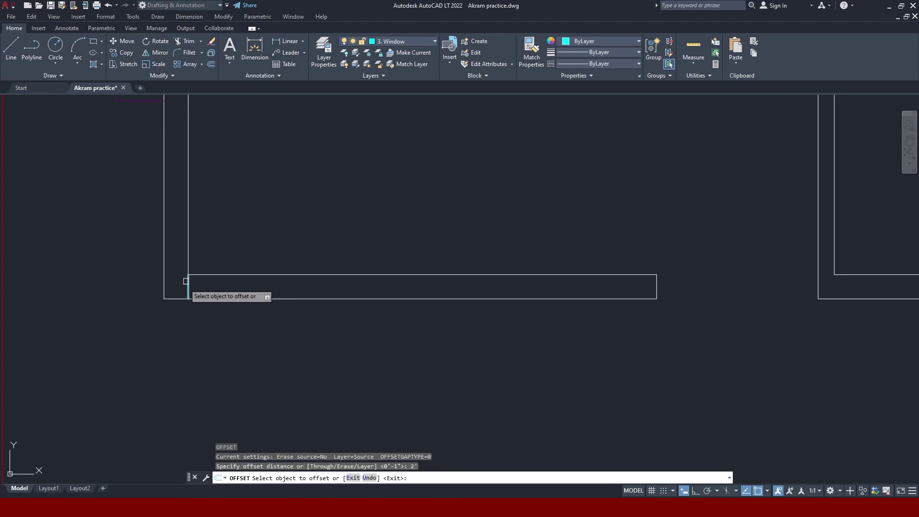
{"action": "left_click", "coordinate": [188, 286]}
{"action": "left_click", "coordinate": [239, 287]}
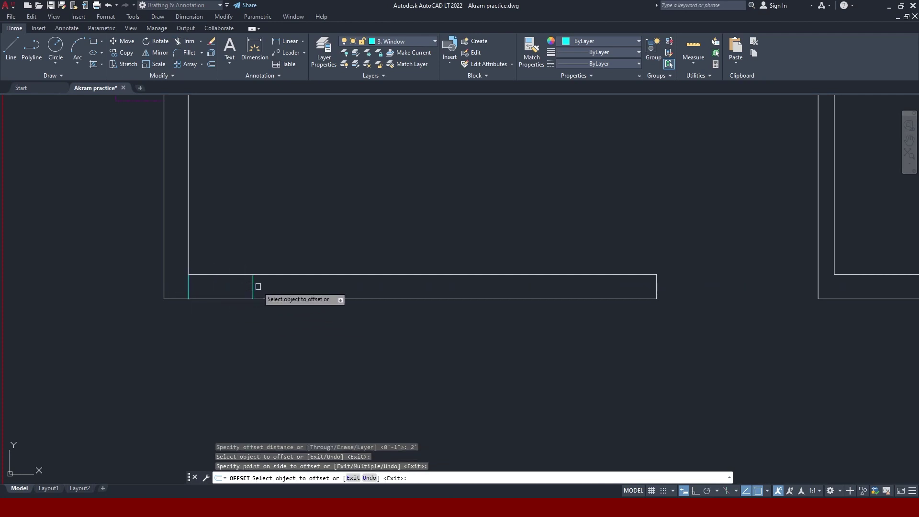
{"action": "left_click", "coordinate": [253, 287]}
{"action": "left_click", "coordinate": [310, 293]}
{"action": "left_click", "coordinate": [318, 289]}
{"action": "left_click", "coordinate": [366, 286]}
{"action": "left_click", "coordinate": [431, 280]}
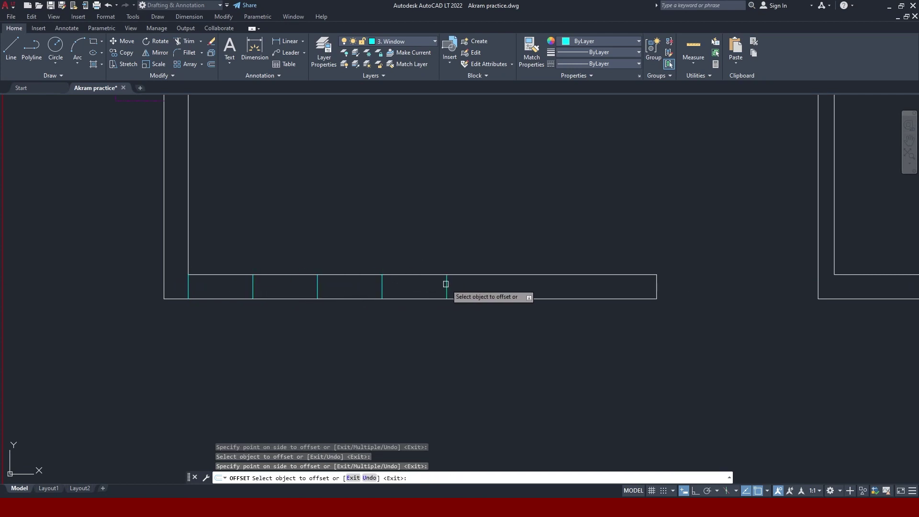
{"action": "left_click", "coordinate": [479, 280]}
{"action": "left_click", "coordinate": [511, 286]}
{"action": "left_click", "coordinate": [546, 288]}
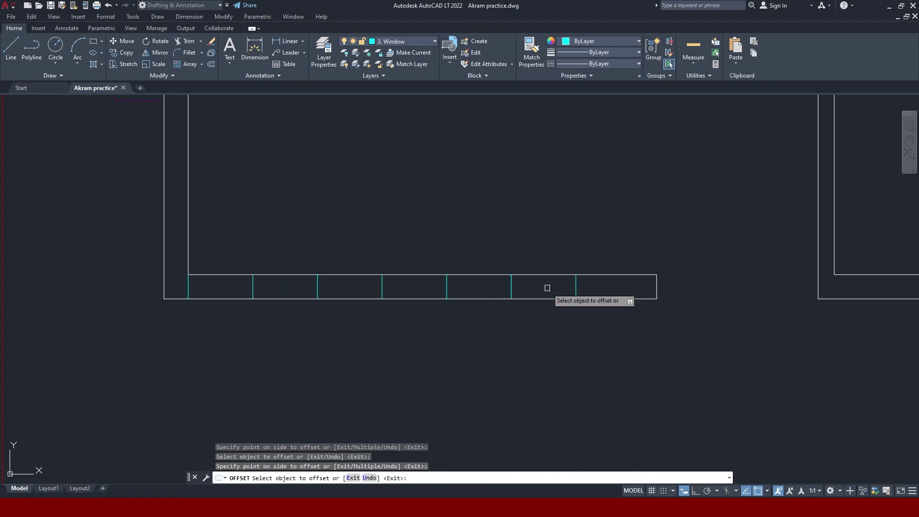
{"action": "key", "text": "Escape"}
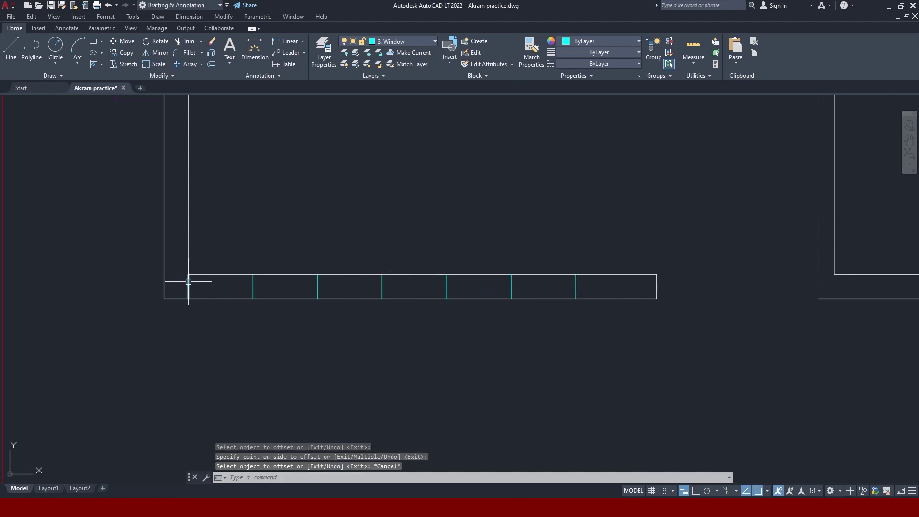
Delete the corner line and draw a centre line between the first and last dividers' midpoints.
{"action": "left_click", "coordinate": [188, 286]}
{"action": "key", "text": "Delete"}
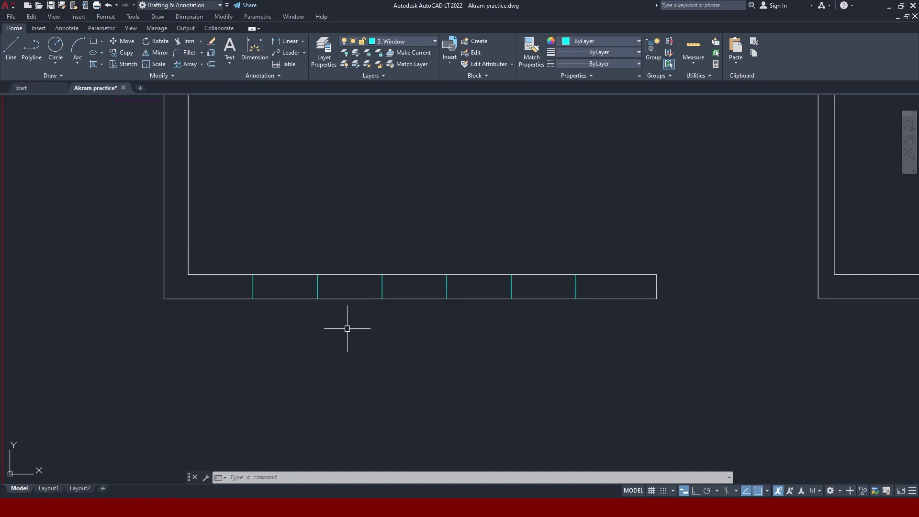
{"action": "type", "text": "l"}
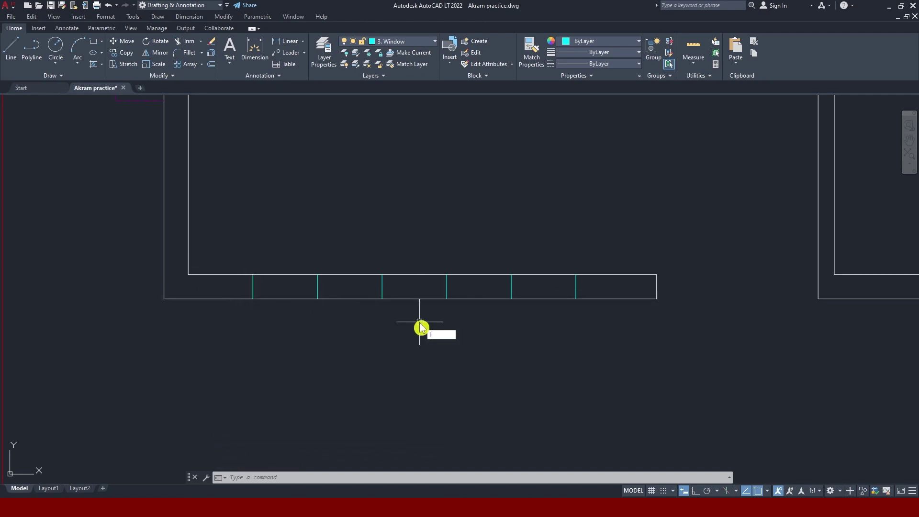
{"action": "key", "text": "Return"}
{"action": "left_click", "coordinate": [252, 287]}
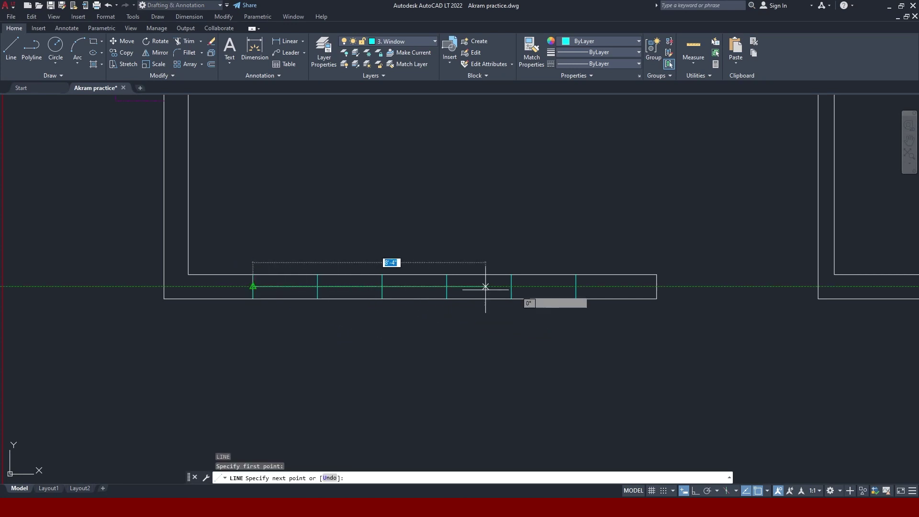
{"action": "left_click", "coordinate": [576, 286]}
{"action": "key", "text": "Escape"}
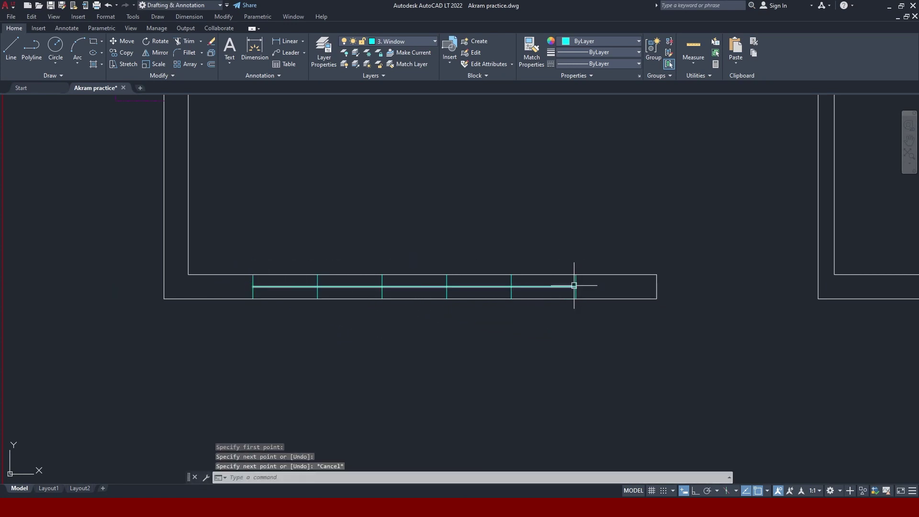
Offset the centre line 1 unit to both sides, then delete the original centre line.
{"action": "scroll", "coordinate": [424, 286], "scroll_direction": "up", "scroll_amount": 2}
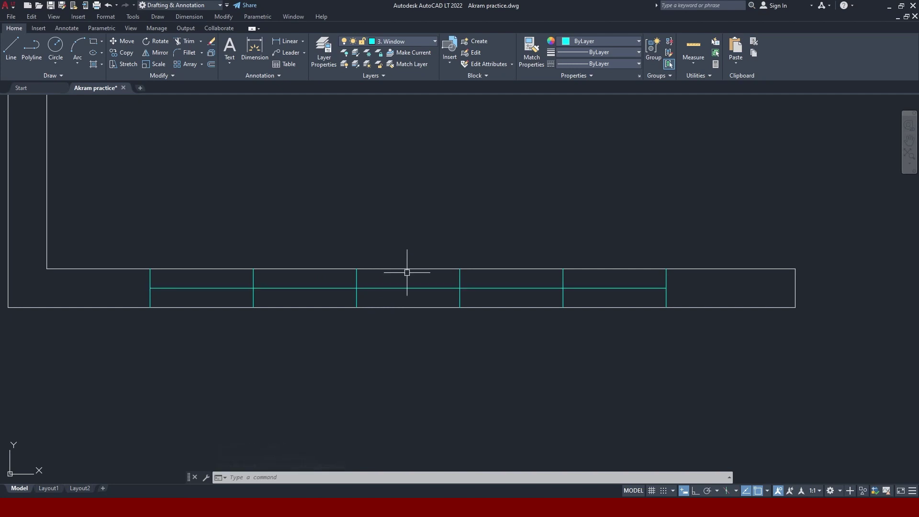
{"action": "type", "text": "o"}
{"action": "key", "text": "Return"}
{"action": "type", "text": "1"}
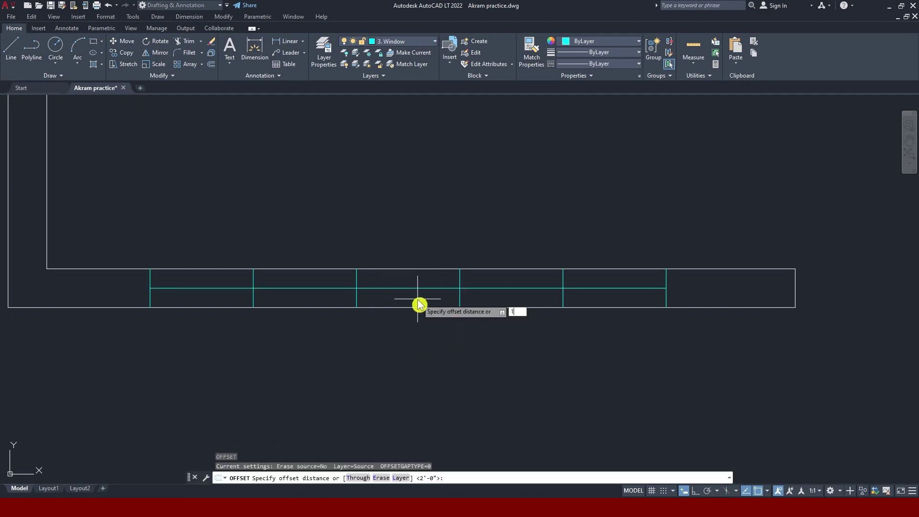
{"action": "key", "text": "Return"}
{"action": "left_click", "coordinate": [411, 288]}
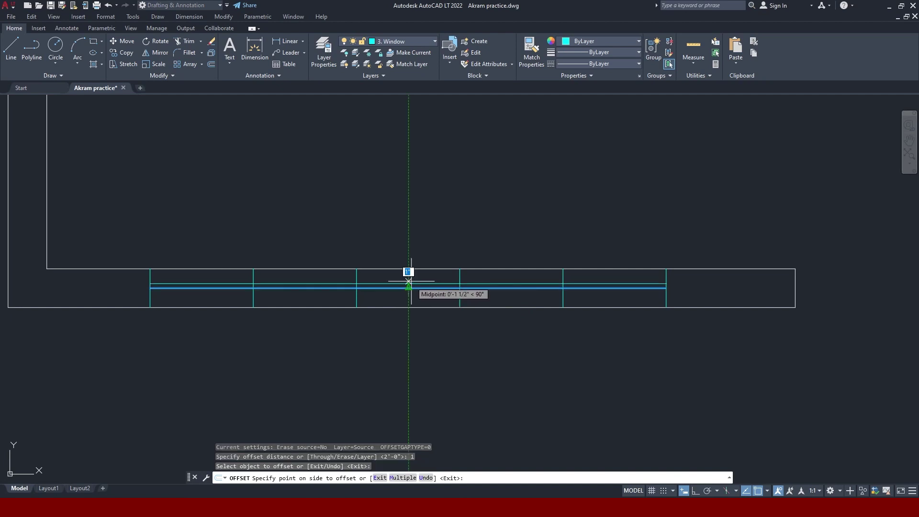
{"action": "left_click", "coordinate": [417, 290]}
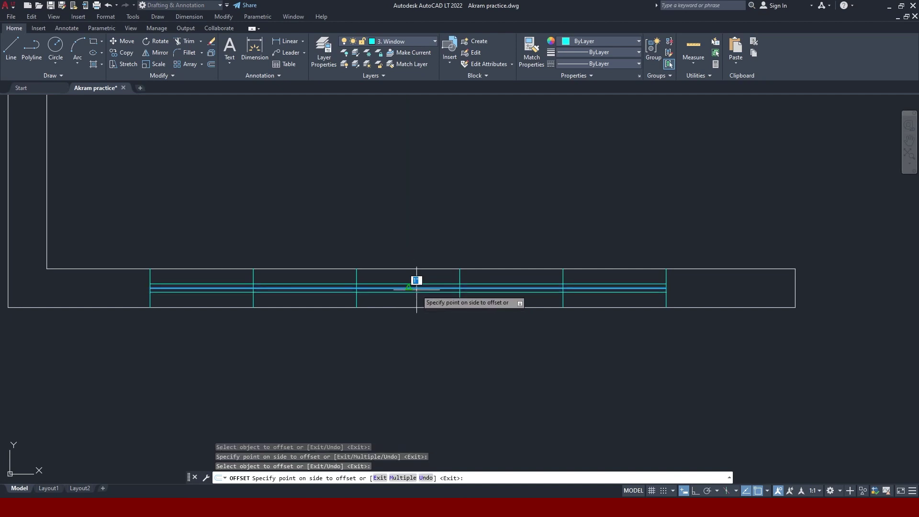
{"action": "left_click", "coordinate": [415, 297]}
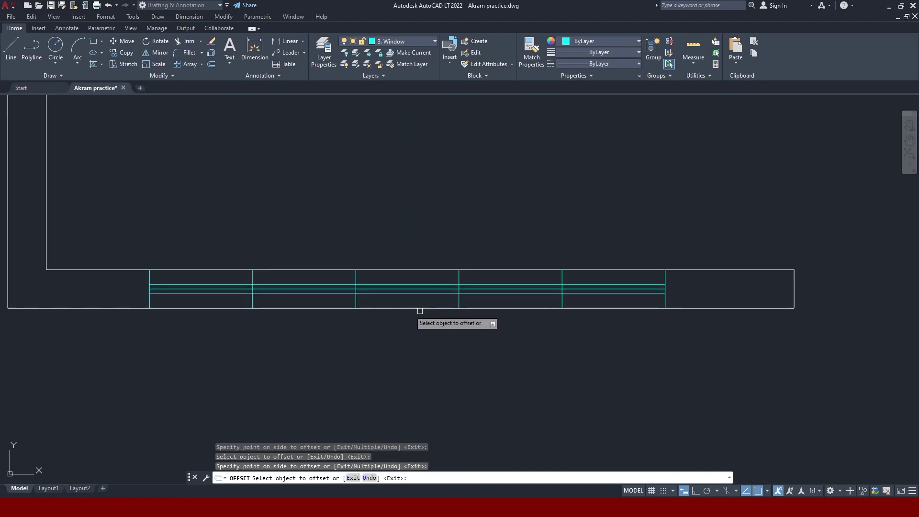
{"action": "key", "text": "Escape"}
{"action": "left_click", "coordinate": [405, 289]}
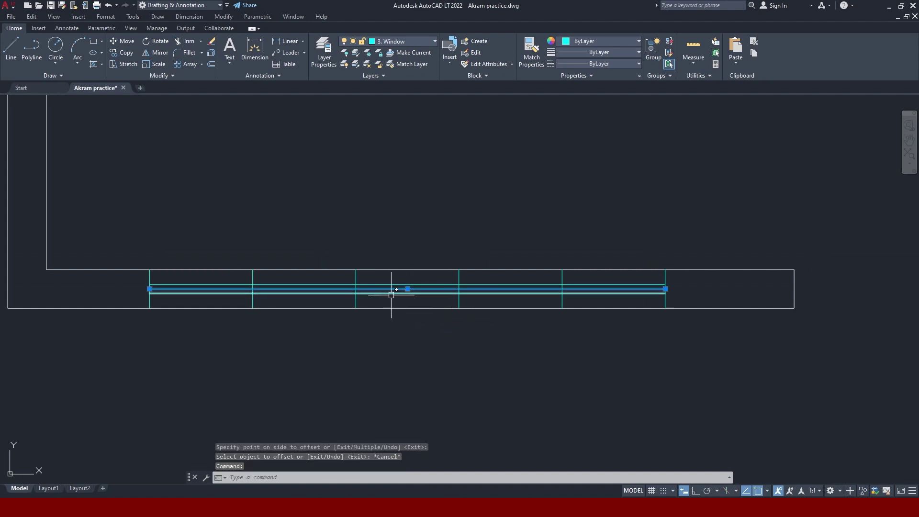
{"action": "key", "text": "Delete"}
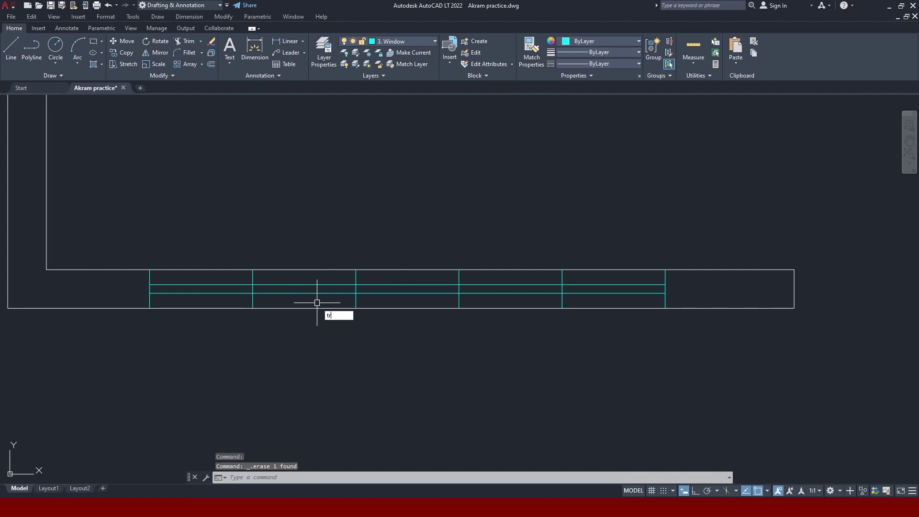
Trim the lengthwise lines out of the second and fourth bays, leaving three window panes.
{"action": "key", "text": "Return"}
{"action": "left_click", "coordinate": [323, 278]}
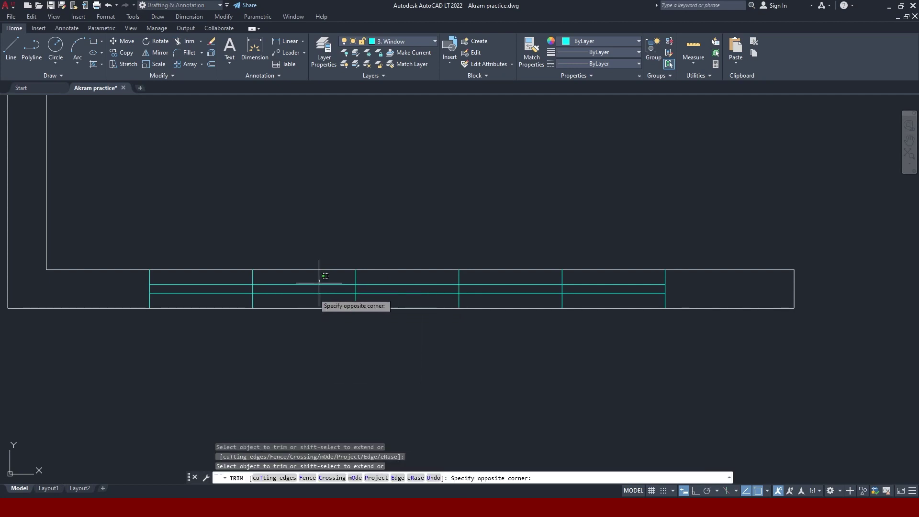
{"action": "left_click", "coordinate": [316, 296]}
{"action": "left_click", "coordinate": [528, 279]}
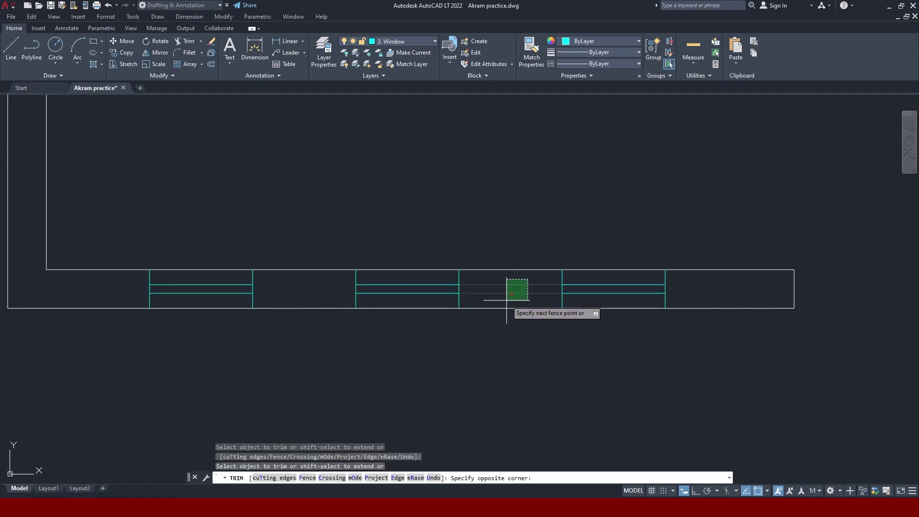
{"action": "left_click", "coordinate": [506, 300]}
{"action": "key", "text": "Escape"}
Zoom in on the three bottom-wall window panes and begin selecting the left window's lines.
{"action": "scroll", "coordinate": [454, 291], "scroll_direction": "down", "scroll_amount": 4}
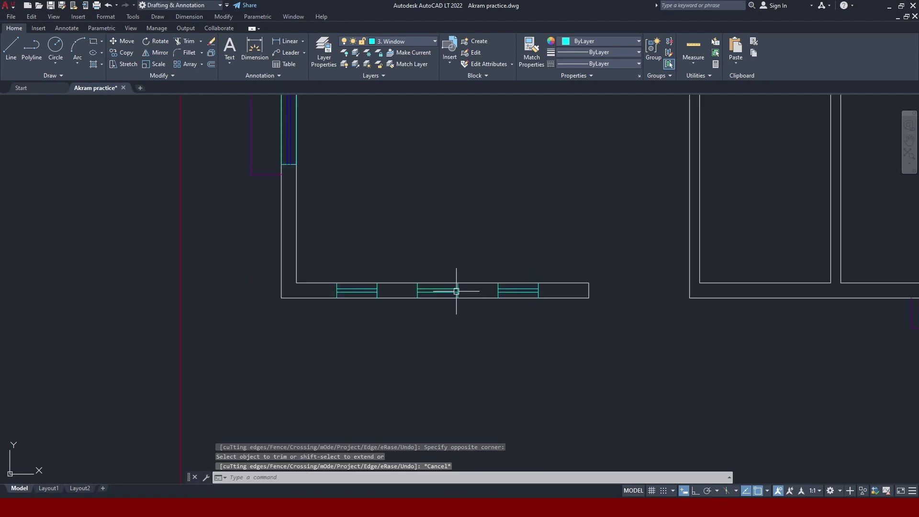
{"action": "scroll", "coordinate": [452, 292], "scroll_direction": "up", "scroll_amount": 3}
{"action": "scroll", "coordinate": [452, 292], "scroll_direction": "up", "scroll_amount": 1}
{"action": "scroll", "coordinate": [459, 278], "scroll_direction": "down", "scroll_amount": 6}
{"action": "mouse_move", "coordinate": [461, 272]}
{"action": "middle_mouse_down"}
{"action": "mouse_move", "coordinate": [471, 241]}
{"action": "mouse_move", "coordinate": [447, 281]}
{"action": "mouse_move", "coordinate": [545, 163]}
{"action": "middle_mouse_up"}
{"action": "scroll", "coordinate": [450, 278], "scroll_direction": "up", "scroll_amount": 3}
{"action": "scroll", "coordinate": [406, 316], "scroll_direction": "up", "scroll_amount": 3}
{"action": "left_click", "coordinate": [221, 263]}
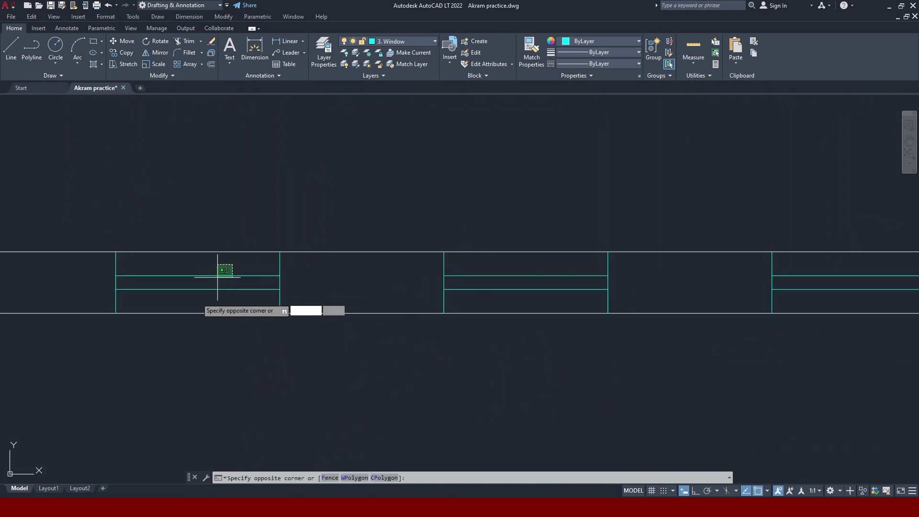
Recolour the left and middle windows' two pane lines Blue.
{"action": "left_click", "coordinate": [195, 300]}
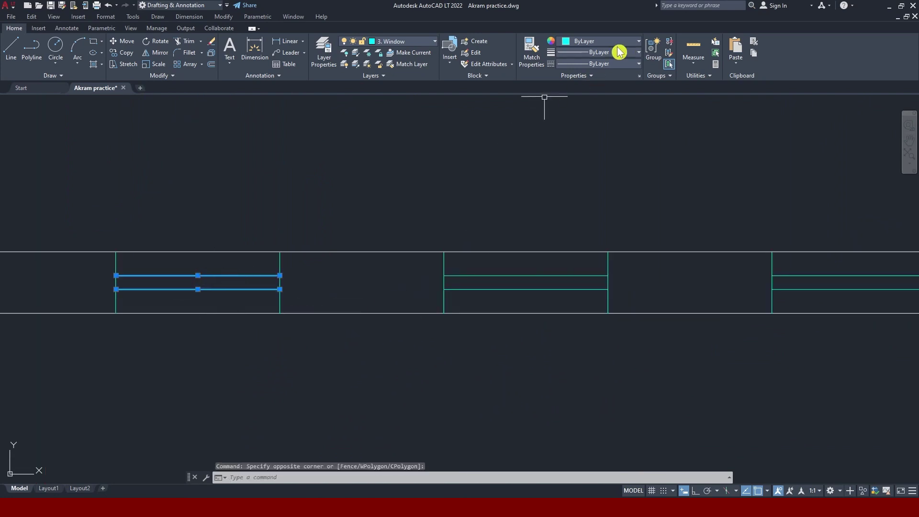
{"action": "left_click", "coordinate": [596, 44]}
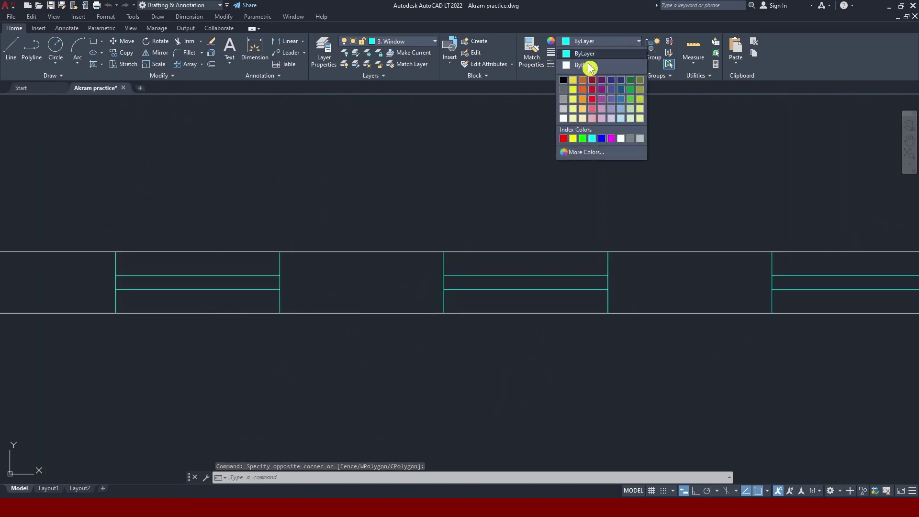
{"action": "left_click", "coordinate": [602, 139]}
{"action": "left_click", "coordinate": [558, 264]}
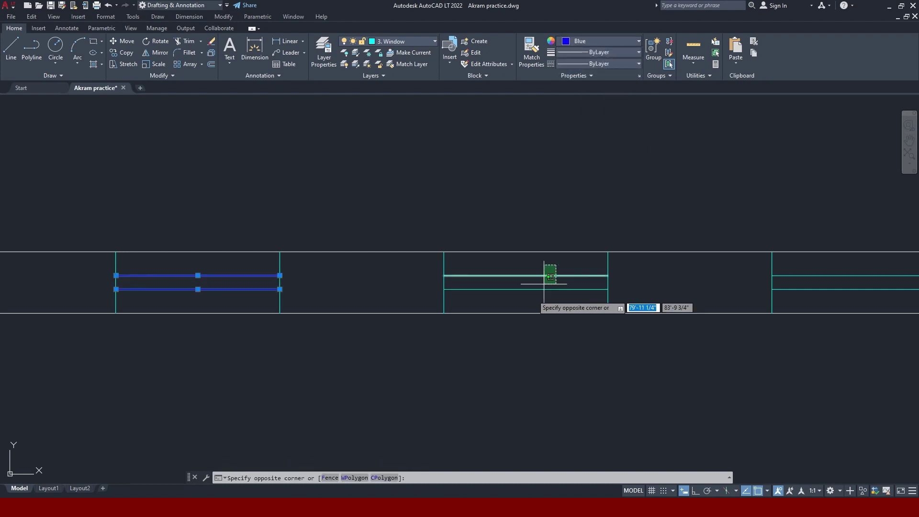
{"action": "left_click", "coordinate": [528, 305]}
{"action": "left_click", "coordinate": [593, 41]}
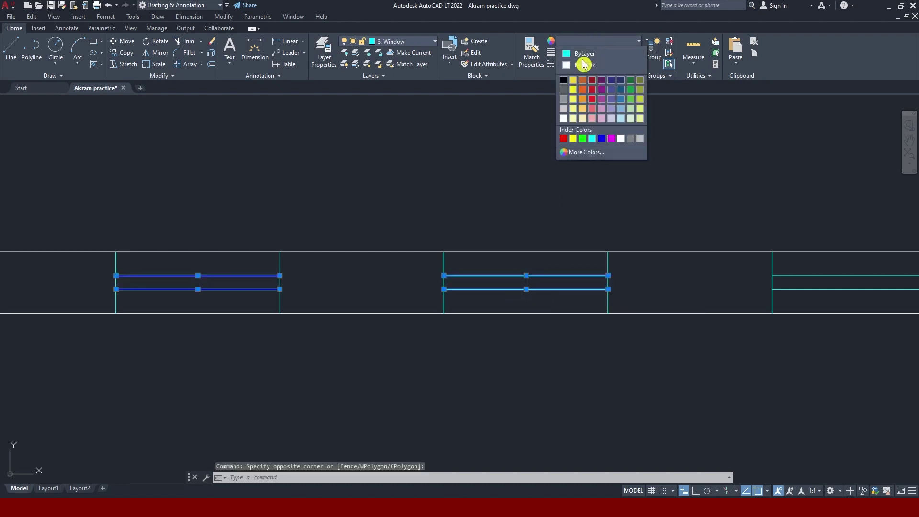
{"action": "left_click", "coordinate": [602, 137]}
Recolour the right window's two pane lines Blue.
{"action": "left_click", "coordinate": [839, 263]}
{"action": "left_click", "coordinate": [811, 293]}
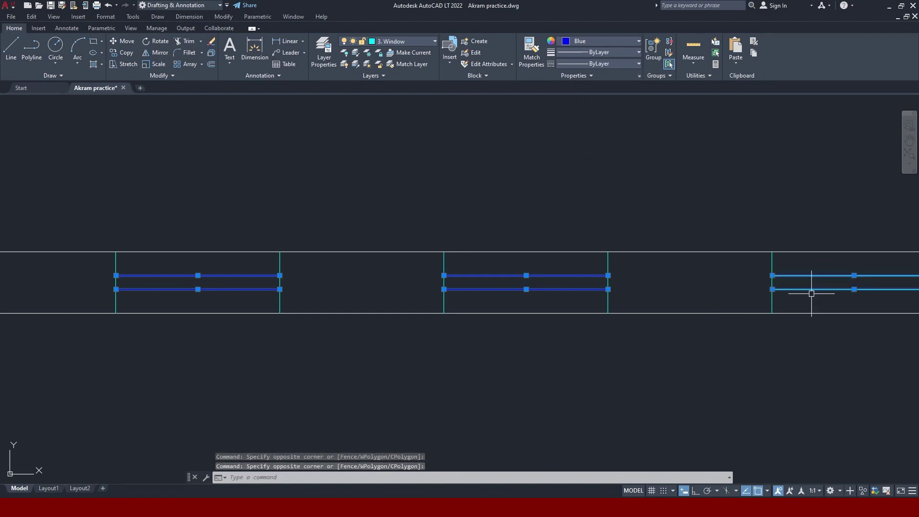
{"action": "left_click", "coordinate": [585, 41]}
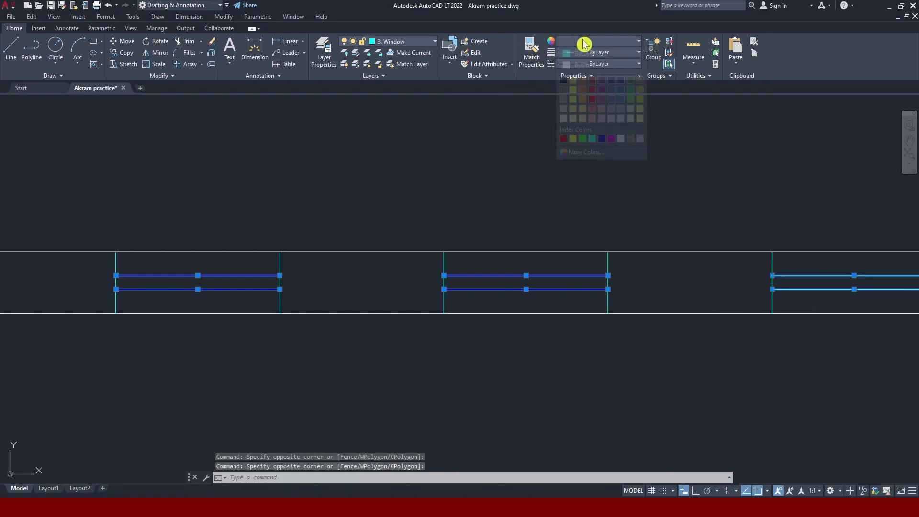
{"action": "left_click", "coordinate": [602, 137]}
{"action": "key", "text": "Escape"}
{"action": "scroll", "coordinate": [549, 227], "scroll_direction": "down", "scroll_amount": 4}
{"action": "middle_click_drag", "start_coordinate": [550, 228], "coordinate": [447, 281]}
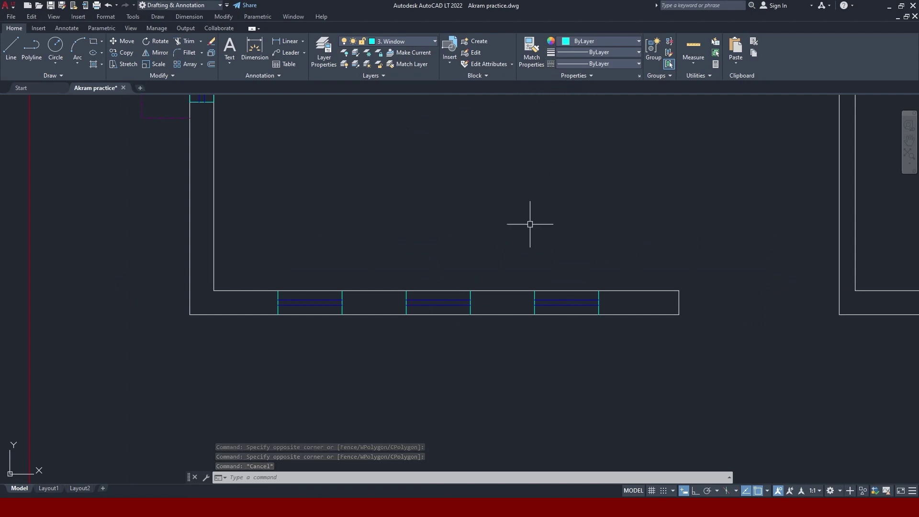
Draw a vertical guide line from the small room's top-edge midpoint to the top wall's outer edge.
{"action": "key", "text": "Delete"}
{"action": "scroll", "coordinate": [394, 286], "scroll_direction": "down", "scroll_amount": 5}
{"action": "scroll", "coordinate": [273, 402], "scroll_direction": "up", "scroll_amount": 2}
{"action": "scroll", "coordinate": [330, 301], "scroll_direction": "down", "scroll_amount": 3}
{"action": "scroll", "coordinate": [266, 394], "scroll_direction": "up", "scroll_amount": 2}
{"action": "scroll", "coordinate": [348, 243], "scroll_direction": "up", "scroll_amount": 2}
{"action": "scroll", "coordinate": [337, 209], "scroll_direction": "up", "scroll_amount": 2}
{"action": "scroll", "coordinate": [364, 224], "scroll_direction": "up", "scroll_amount": 2}
{"action": "scroll", "coordinate": [376, 229], "scroll_direction": "up", "scroll_amount": 2}
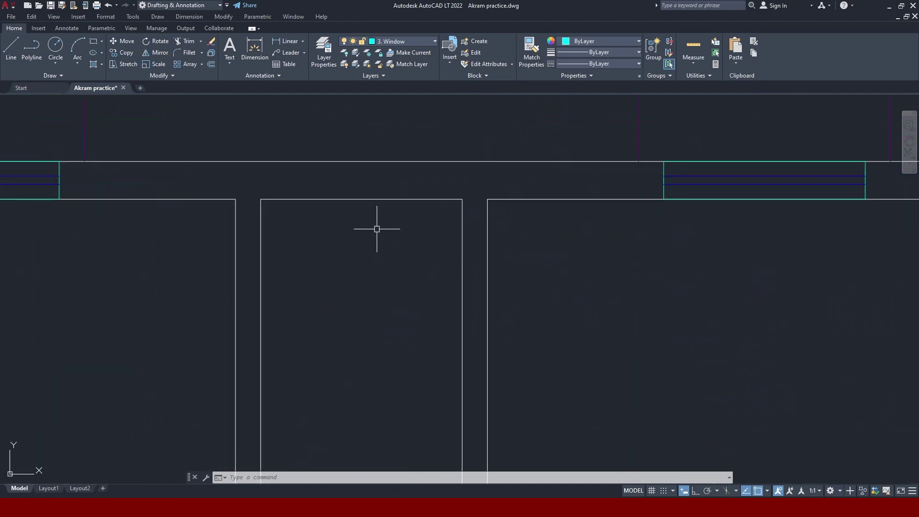
{"action": "type", "text": "l"}
{"action": "key", "text": "Return"}
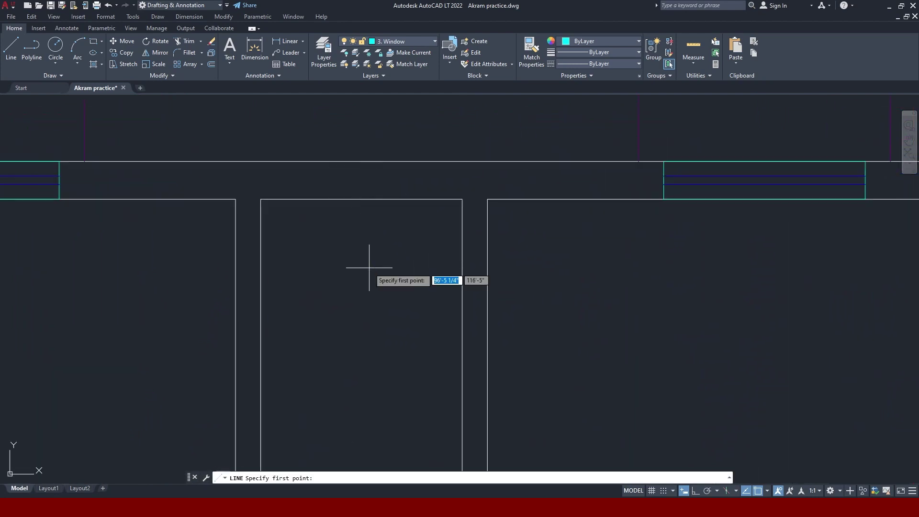
{"action": "left_click", "coordinate": [361, 199]}
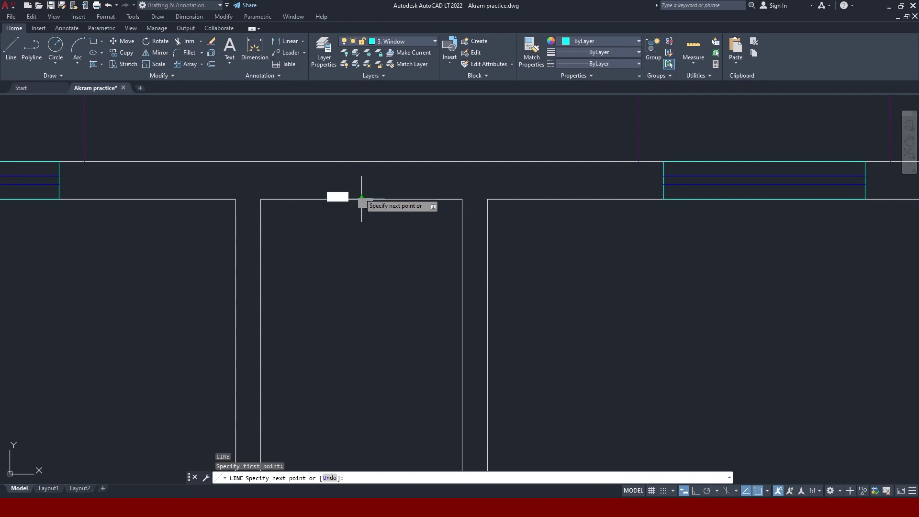
{"action": "left_click", "coordinate": [362, 161]}
{"action": "key", "text": "Escape"}
{"action": "type", "text": "o"}
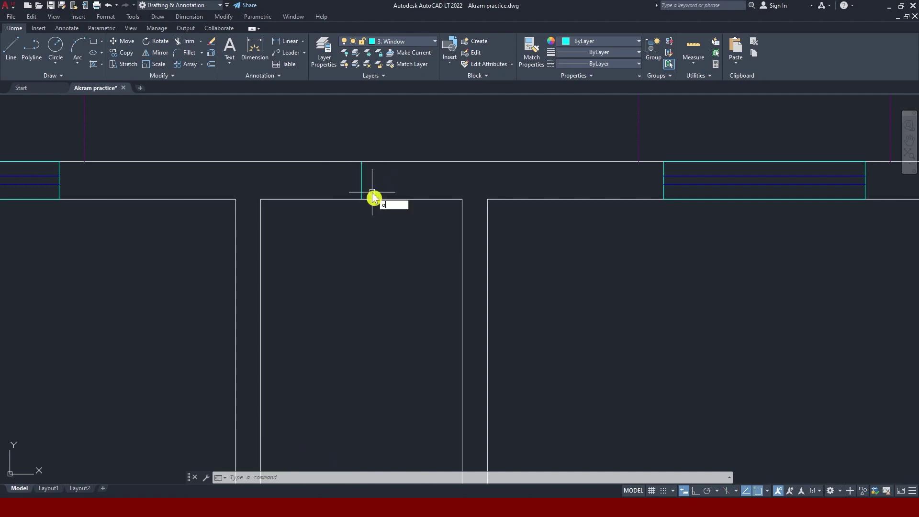
Offset the guide line 6 to each side, then delete the middle guide line.
{"action": "key", "text": "Return"}
{"action": "key", "text": "Return"}
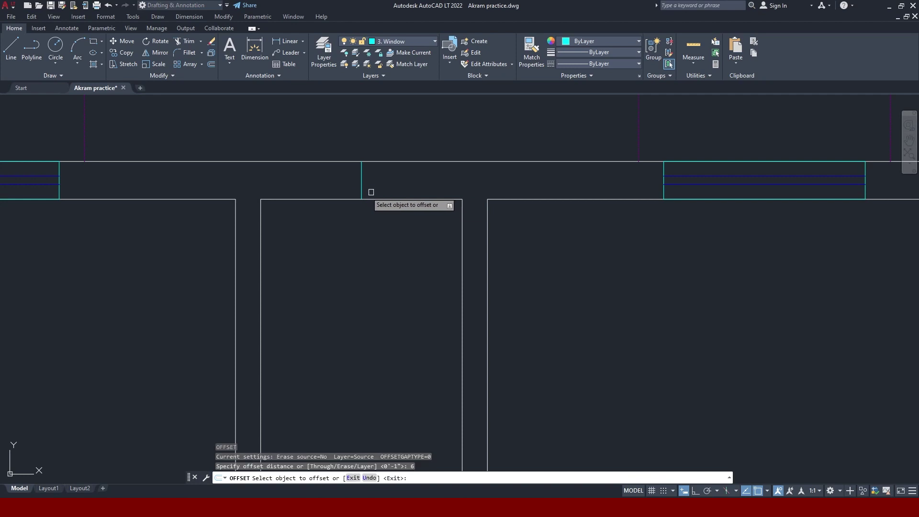
{"action": "left_click", "coordinate": [361, 180]}
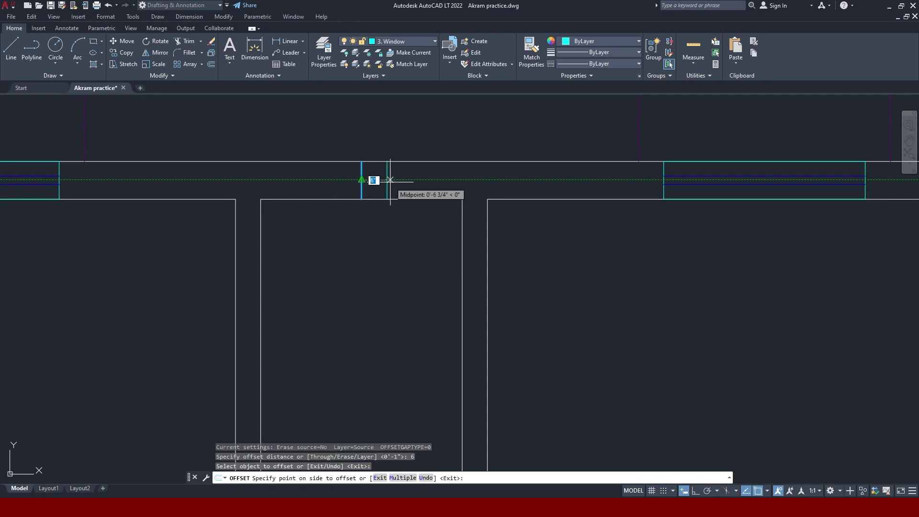
{"action": "left_click", "coordinate": [378, 181]}
{"action": "left_click", "coordinate": [362, 182]}
{"action": "left_click", "coordinate": [331, 184]}
{"action": "key", "text": "Escape"}
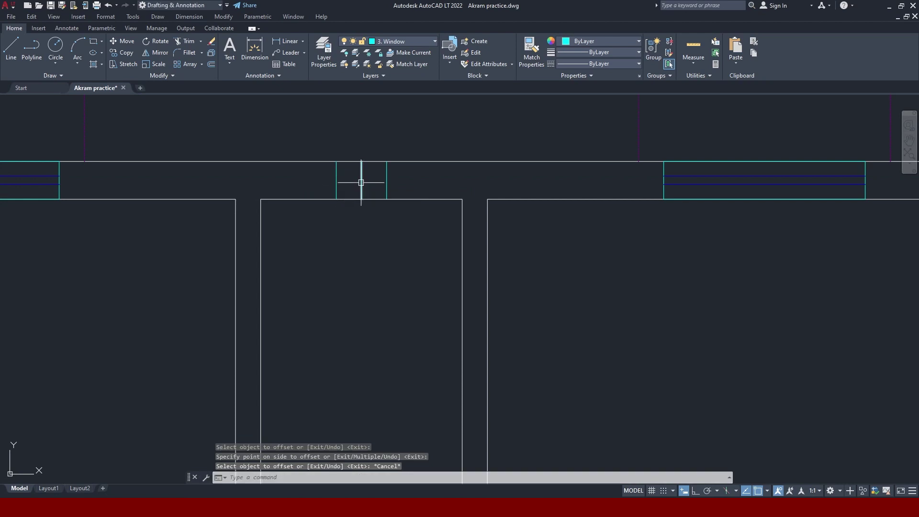
{"action": "left_click", "coordinate": [361, 182]}
{"action": "key", "text": "Delete"}
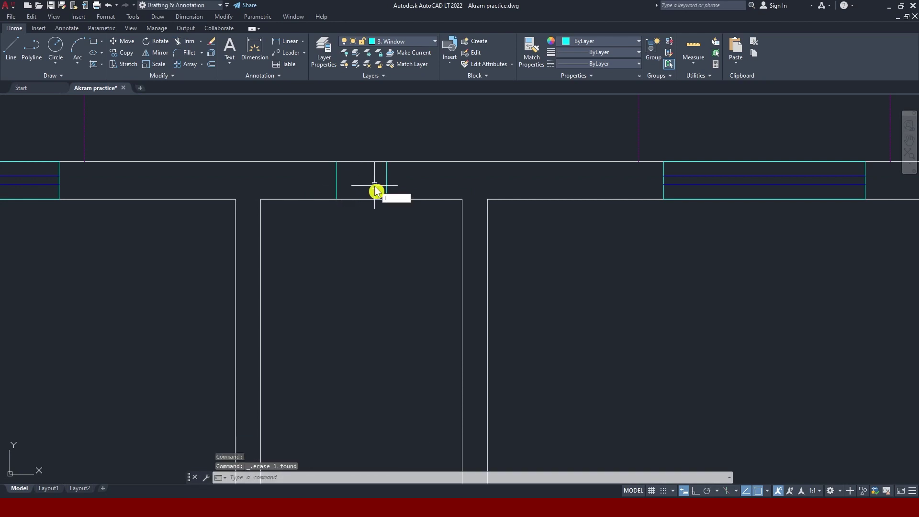
Draw a horizontal line joining the midpoints of the two opening edges.
{"action": "type", "text": "l"}
{"action": "key", "text": "Return"}
{"action": "left_click", "coordinate": [336, 180]}
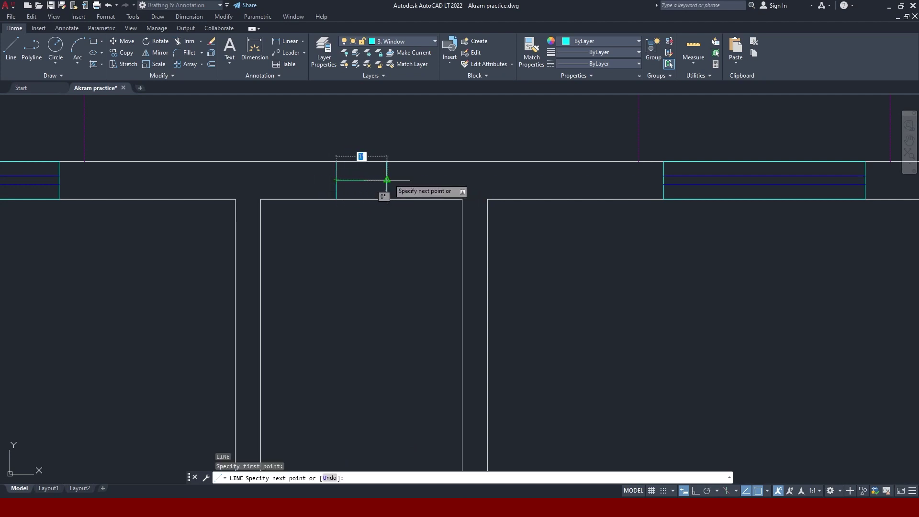
{"action": "left_click", "coordinate": [386, 180]}
{"action": "key", "text": "Escape"}
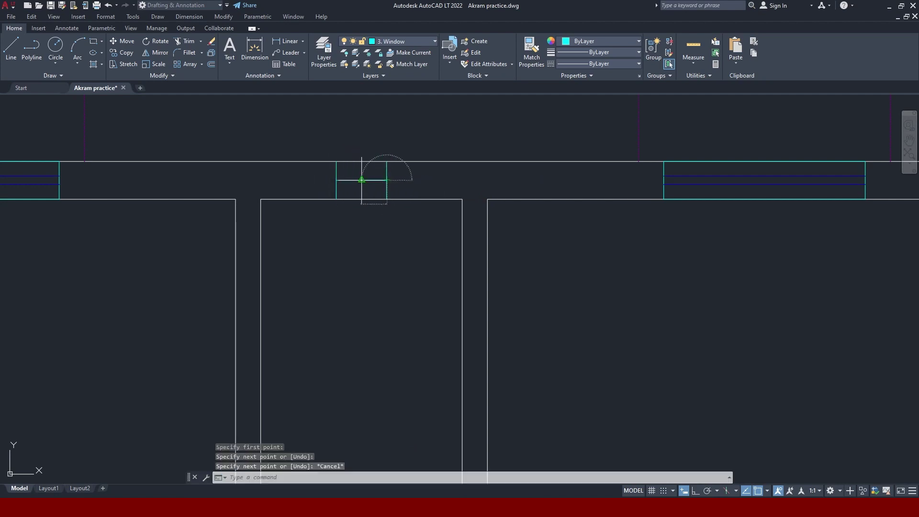
{"action": "scroll", "coordinate": [359, 186], "scroll_direction": "up", "scroll_amount": 4}
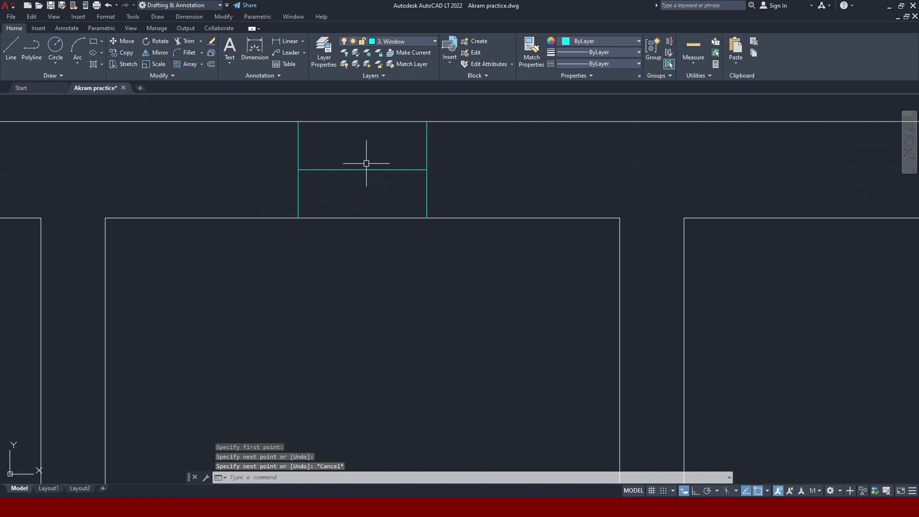
{"action": "type", "text": "c"}
Offset the horizontal line 1 up and 1 down, then delete the middle line.
{"action": "key", "text": "Return"}
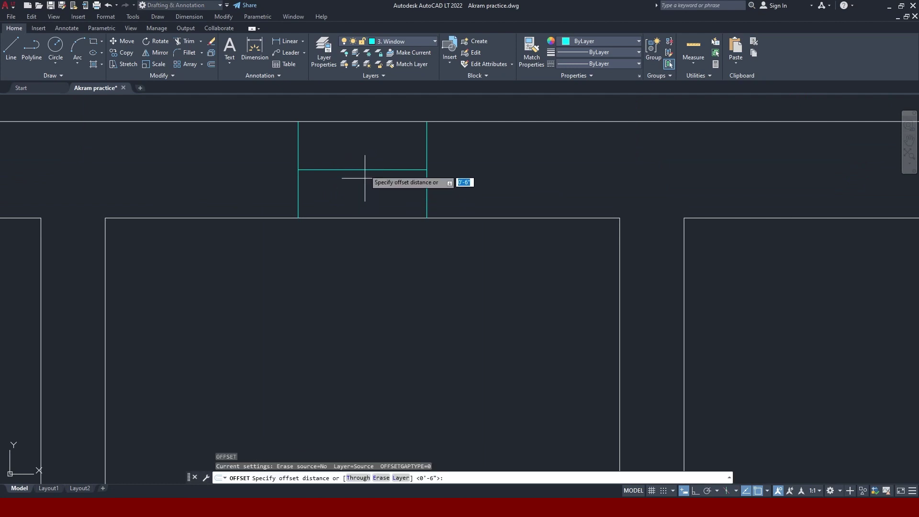
{"action": "key", "text": "Return"}
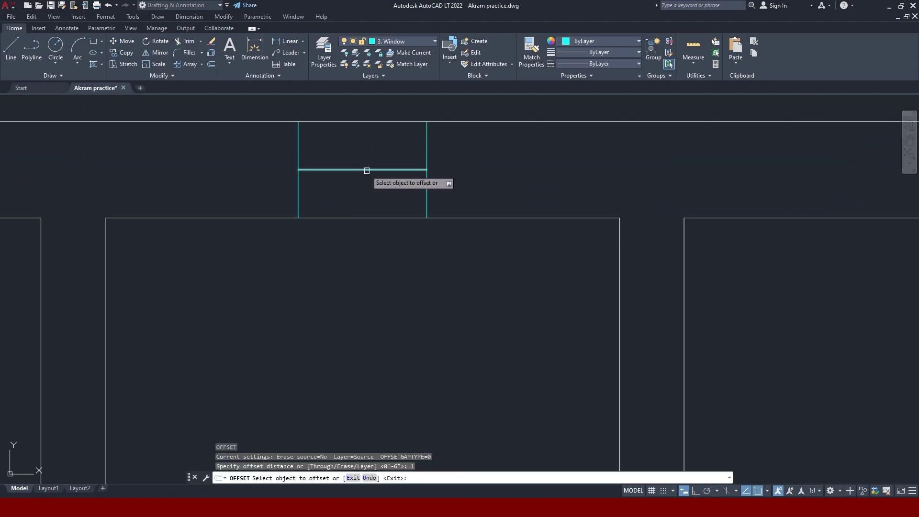
{"action": "left_click", "coordinate": [365, 170]}
{"action": "left_click", "coordinate": [367, 169]}
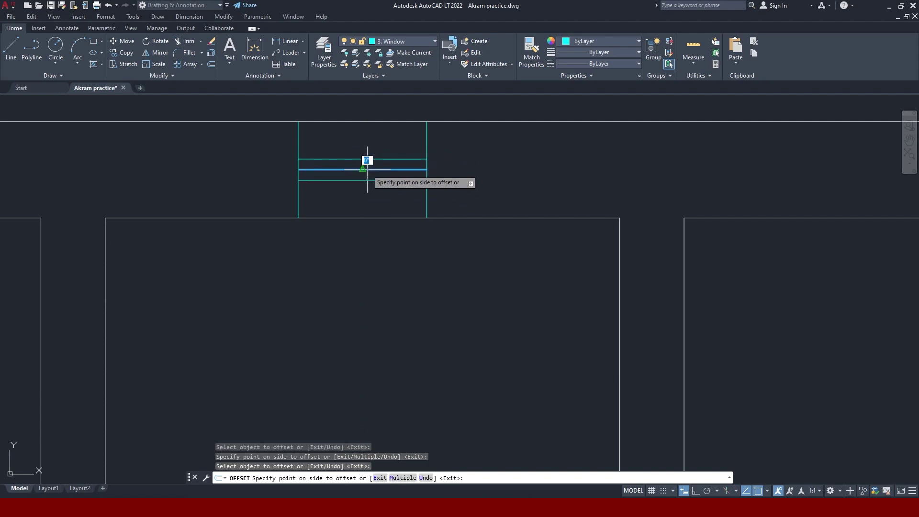
{"action": "left_click", "coordinate": [368, 196]}
{"action": "key", "text": "Escape"}
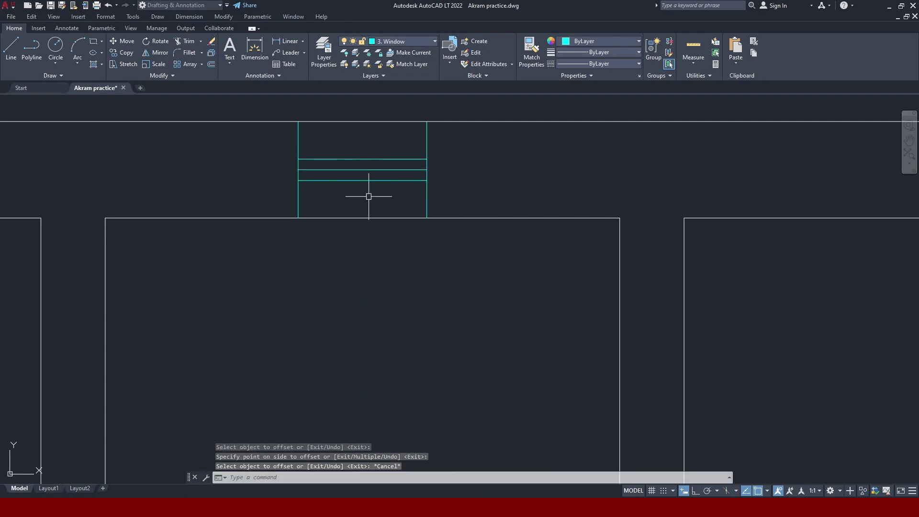
{"action": "scroll", "coordinate": [368, 196], "scroll_direction": "down", "scroll_amount": 5}
{"action": "scroll", "coordinate": [369, 196], "scroll_direction": "up", "scroll_amount": 5}
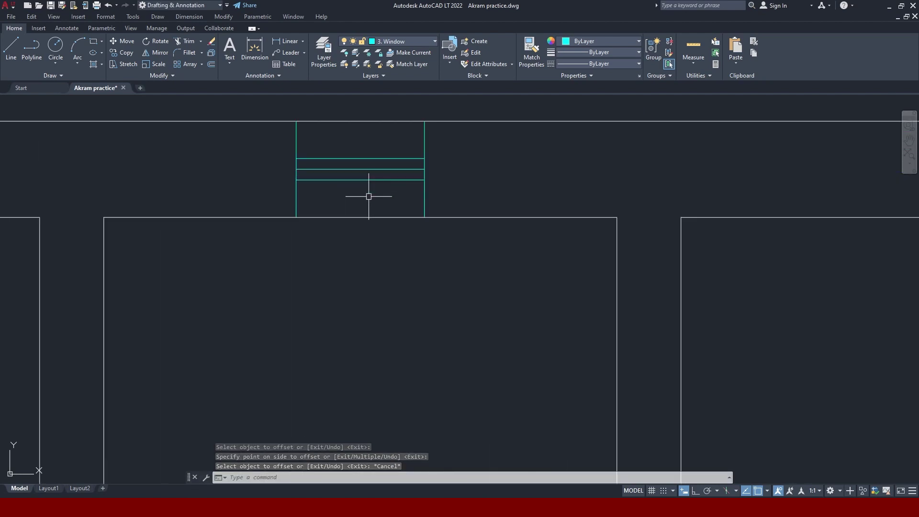
{"action": "left_click", "coordinate": [361, 169]}
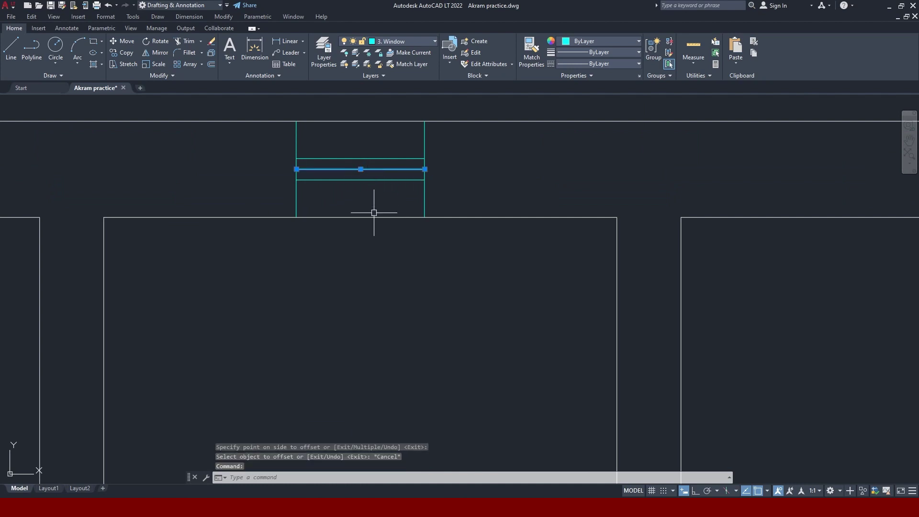
{"action": "key", "text": "Delete"}
Colour the two new pane lines Blue.
{"action": "scroll", "coordinate": [387, 214], "scroll_direction": "down", "scroll_amount": 5}
{"action": "scroll", "coordinate": [387, 213], "scroll_direction": "up", "scroll_amount": 5}
{"action": "mouse_move", "coordinate": [387, 268]}
{"action": "middle_mouse_down"}
{"action": "mouse_move", "coordinate": [368, 337]}
{"action": "mouse_move", "coordinate": [389, 352]}
{"action": "middle_mouse_up"}
{"action": "left_click", "coordinate": [355, 225]}
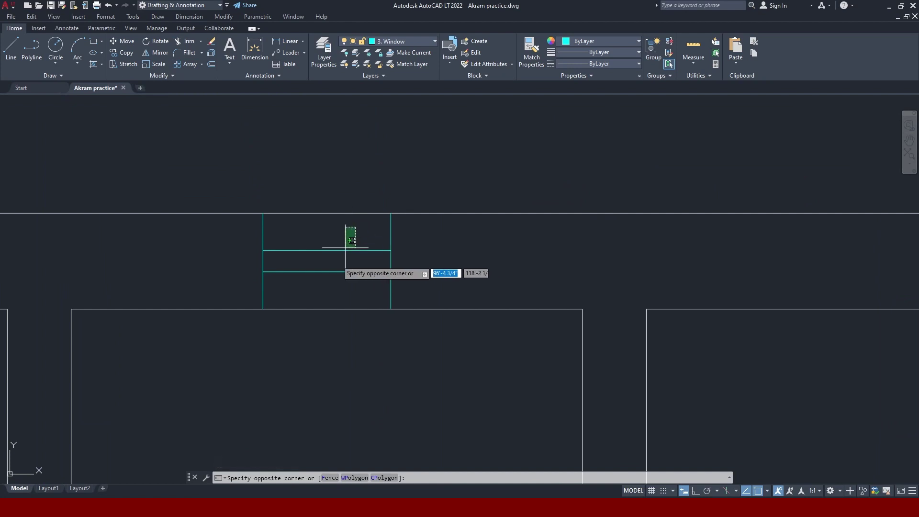
{"action": "left_click", "coordinate": [322, 306]}
{"action": "left_click", "coordinate": [582, 46]}
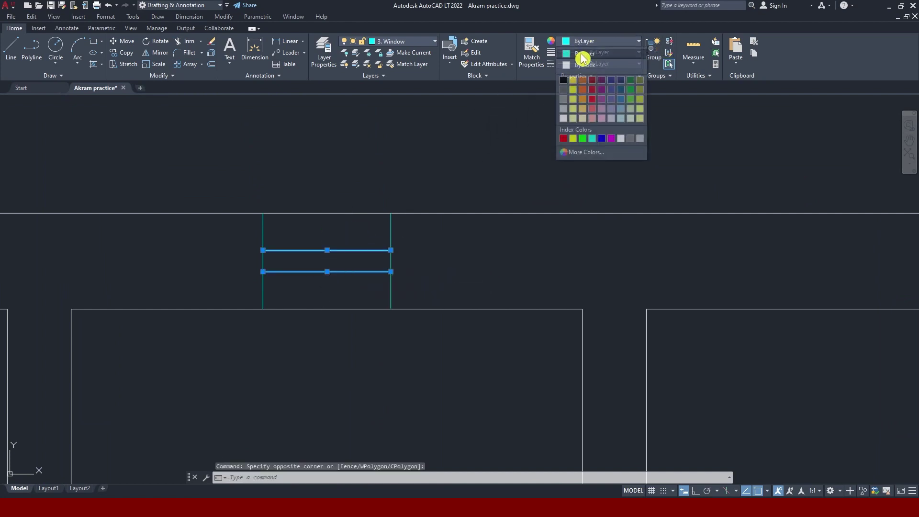
{"action": "left_click", "coordinate": [601, 140]}
{"action": "key", "text": "Escape"}
{"action": "scroll", "coordinate": [359, 209], "scroll_direction": "down", "scroll_amount": 4}
{"action": "scroll", "coordinate": [359, 213], "scroll_direction": "down", "scroll_amount": 3}
{"action": "middle_click_drag", "start_coordinate": [363, 231], "coordinate": [272, 175]}
{"action": "scroll", "coordinate": [273, 175], "scroll_direction": "down", "scroll_amount": 2}
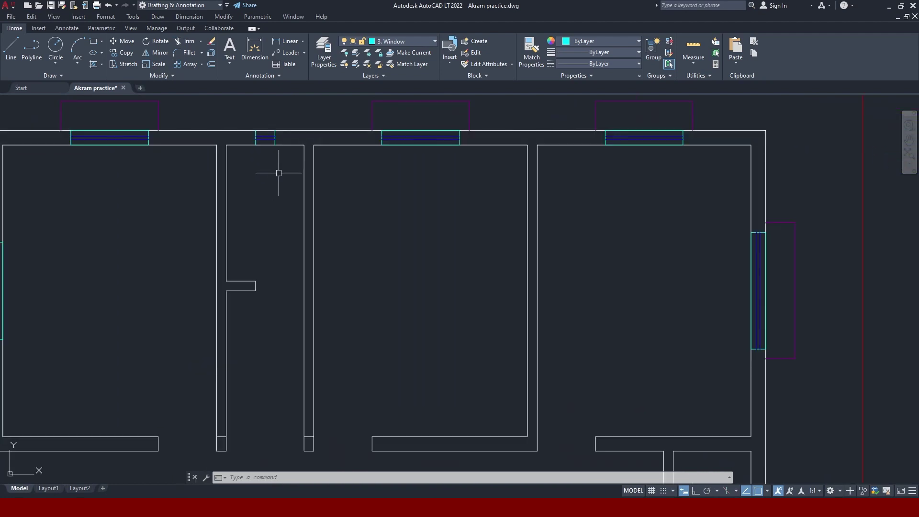
Create a block named 'ventilator' from the small top-wall window, based at its bottom midpoint.
{"action": "scroll", "coordinate": [651, 228], "scroll_direction": "down", "scroll_amount": 3}
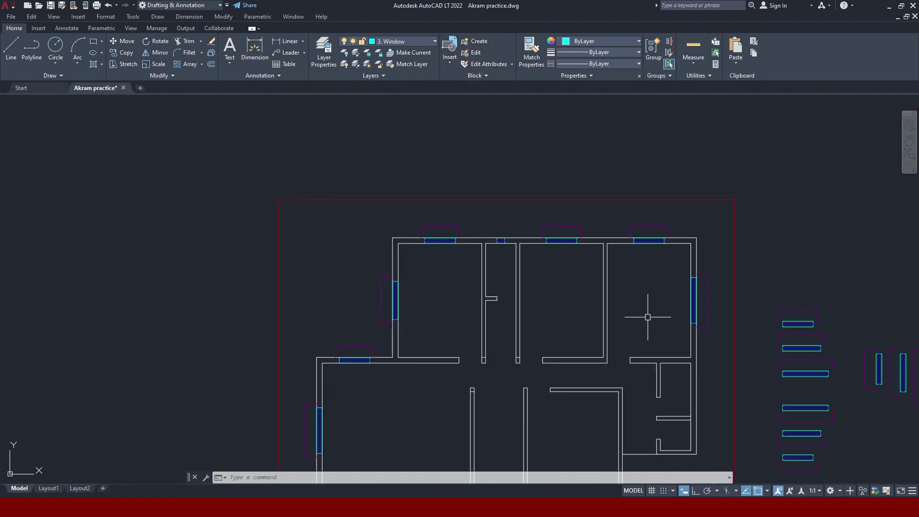
{"action": "scroll", "coordinate": [445, 234], "scroll_direction": "up", "scroll_amount": 3}
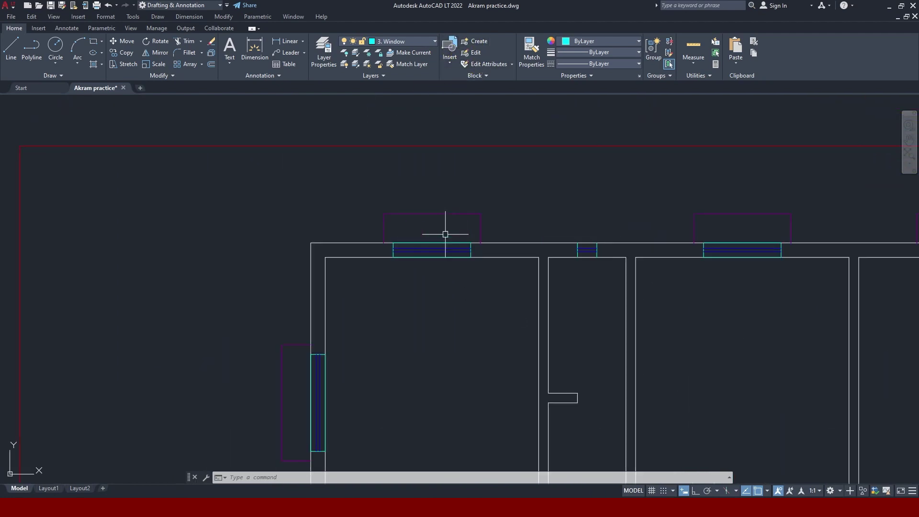
{"action": "scroll", "coordinate": [362, 310], "scroll_direction": "up", "scroll_amount": 2}
{"action": "scroll", "coordinate": [341, 296], "scroll_direction": "up", "scroll_amount": 2}
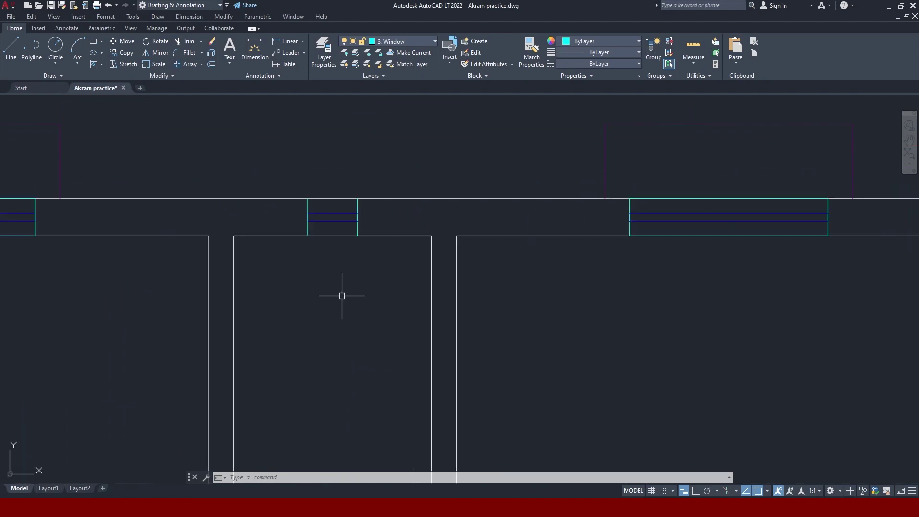
{"action": "left_click", "coordinate": [304, 180]}
{"action": "left_click", "coordinate": [364, 254]}
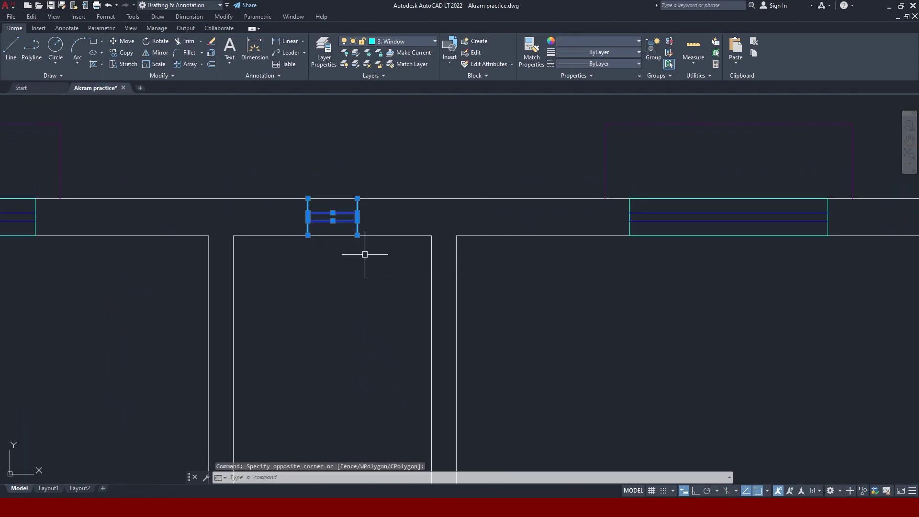
{"action": "left_click", "coordinate": [478, 41]}
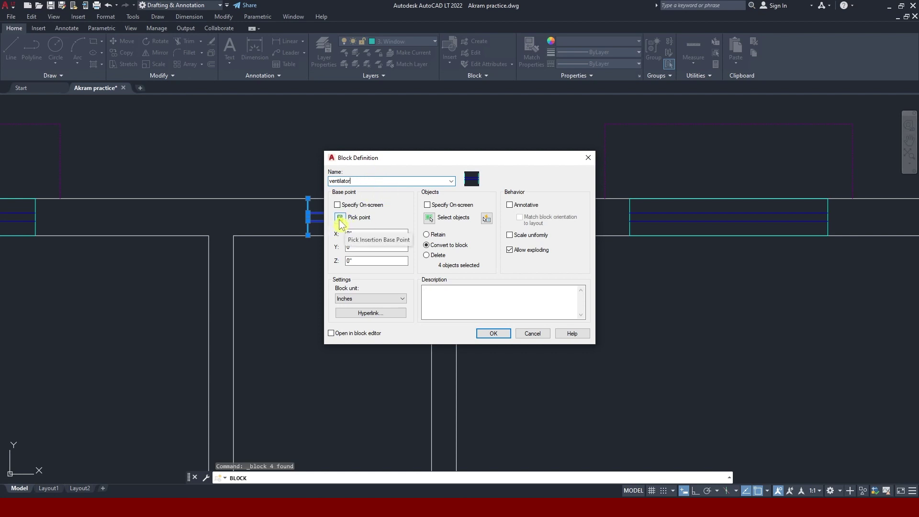
{"action": "left_click", "coordinate": [339, 218]}
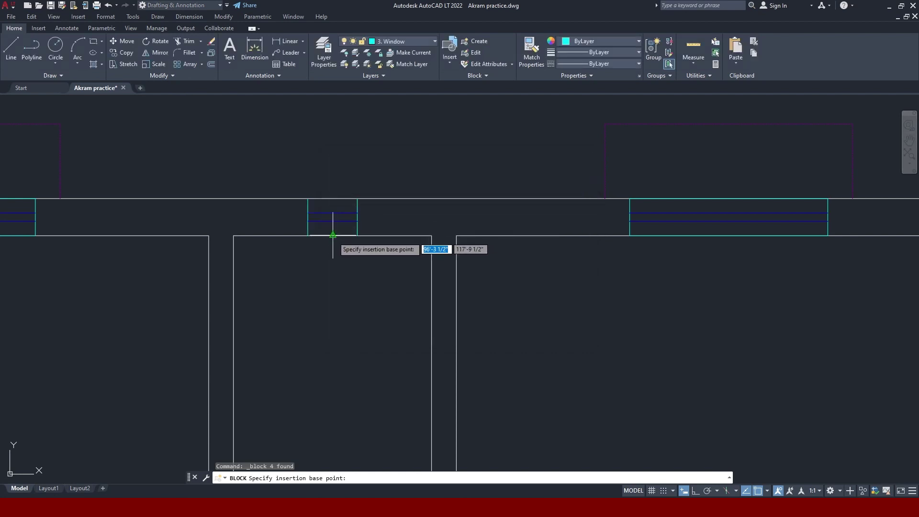
{"action": "left_click", "coordinate": [332, 235]}
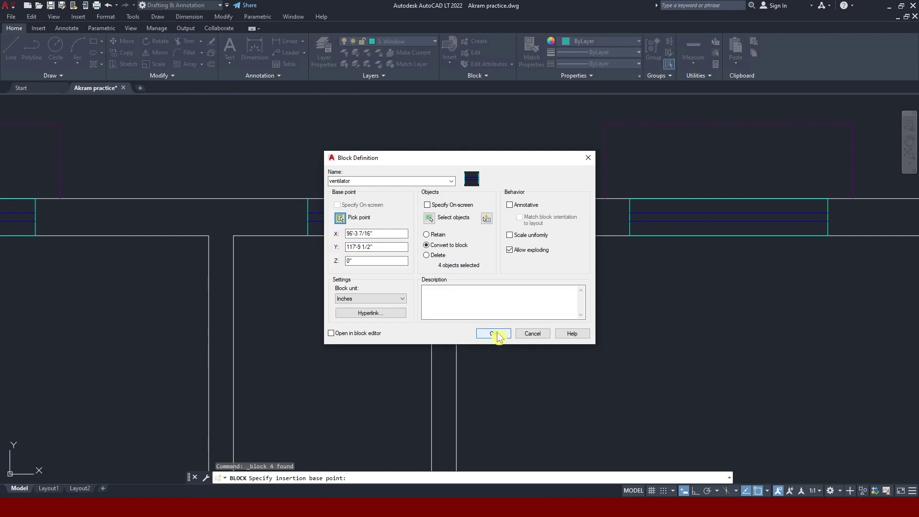
{"action": "left_click", "coordinate": [493, 333]}
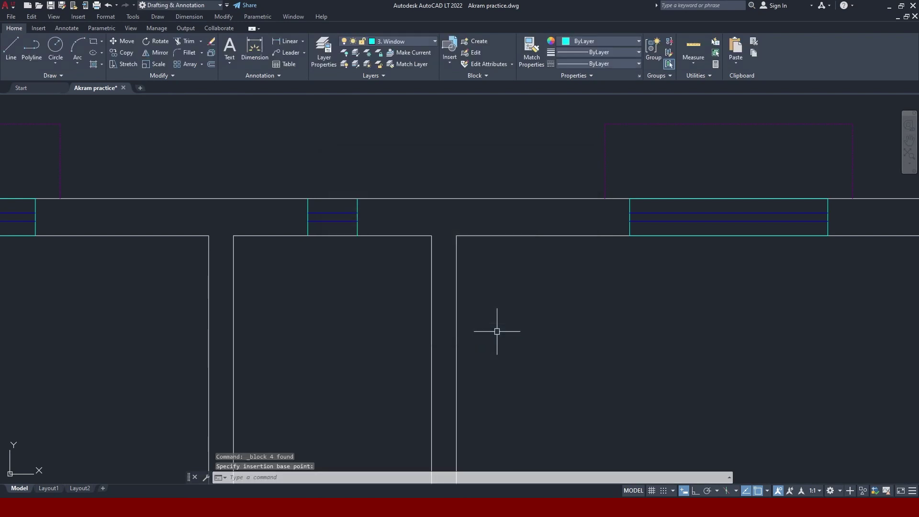
Open the Insert gallery to view the available blocks.
{"action": "left_click", "coordinate": [450, 59]}
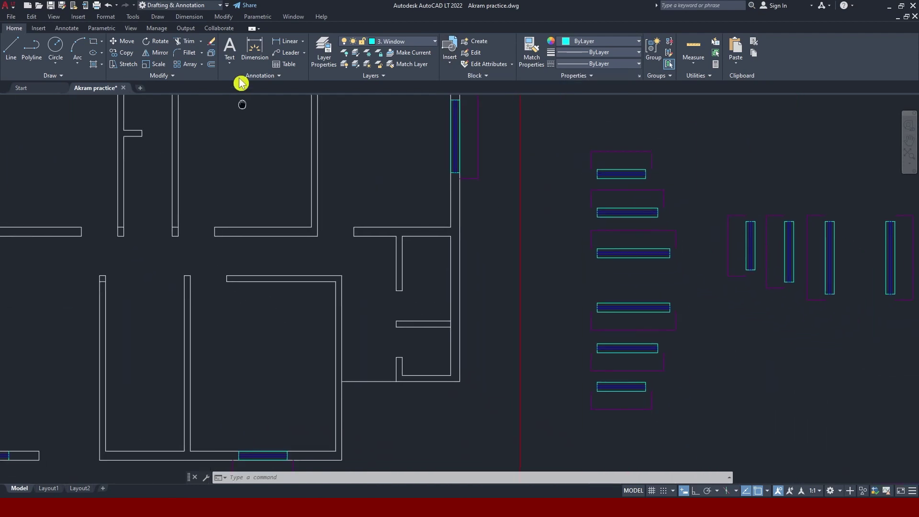
{"action": "middle_click_drag", "start_coordinate": [421, 291], "coordinate": [378, 188]}
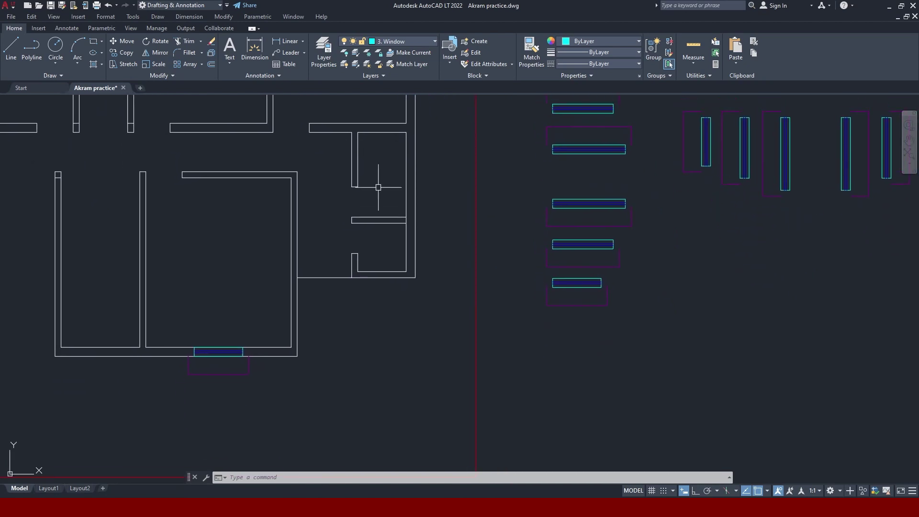
{"action": "left_click", "coordinate": [449, 60]}
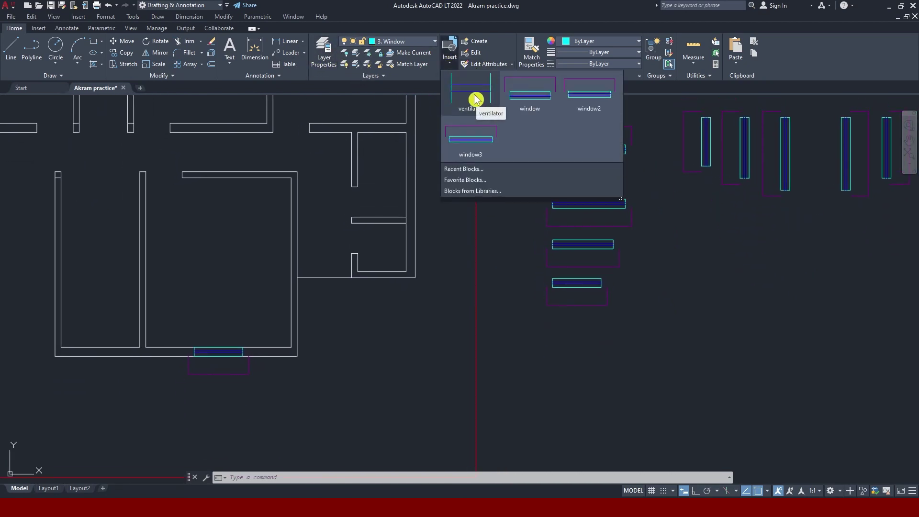
Insert the ventilator block in the empty area right of the plan.
{"action": "left_click", "coordinate": [475, 99]}
{"action": "scroll", "coordinate": [447, 200], "scroll_direction": "up", "scroll_amount": 3}
{"action": "scroll", "coordinate": [463, 177], "scroll_direction": "up", "scroll_amount": 2}
{"action": "scroll", "coordinate": [463, 233], "scroll_direction": "down", "scroll_amount": 2}
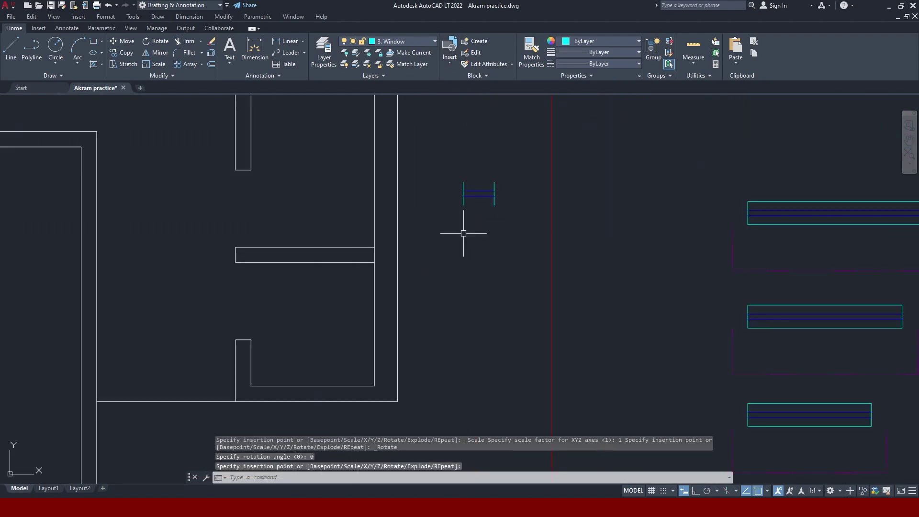
Try rotating the ventilator vertical with RO, undo it, and turn Ortho mode on.
{"action": "left_click", "coordinate": [527, 162]}
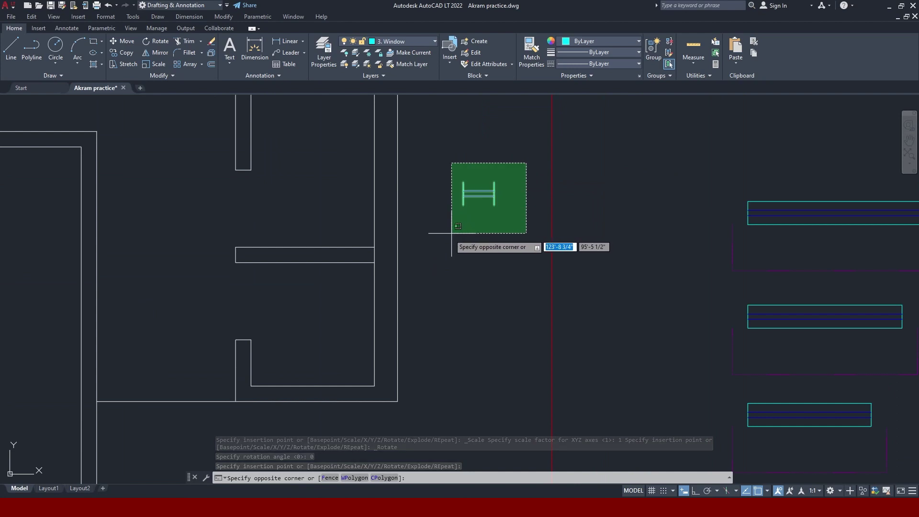
{"action": "left_click", "coordinate": [445, 234]}
{"action": "type", "text": "R"}
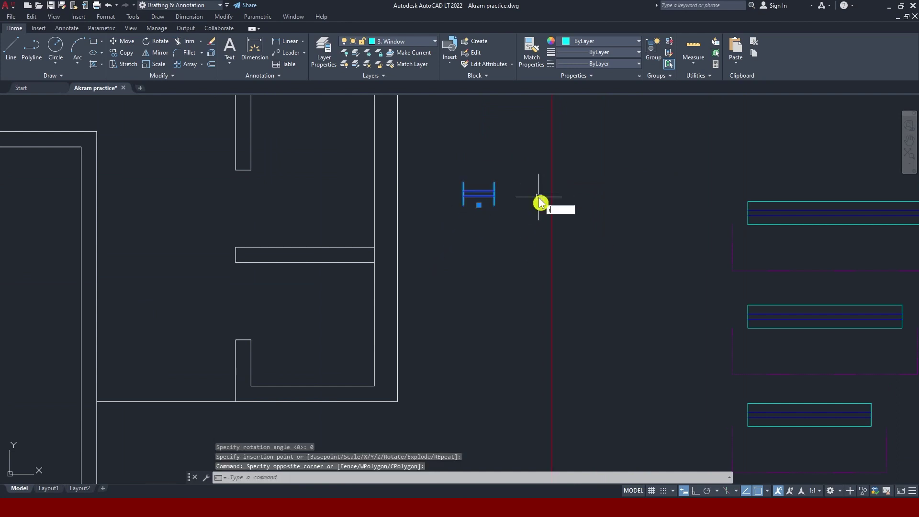
{"action": "type", "text": "O"}
{"action": "key", "text": "Return"}
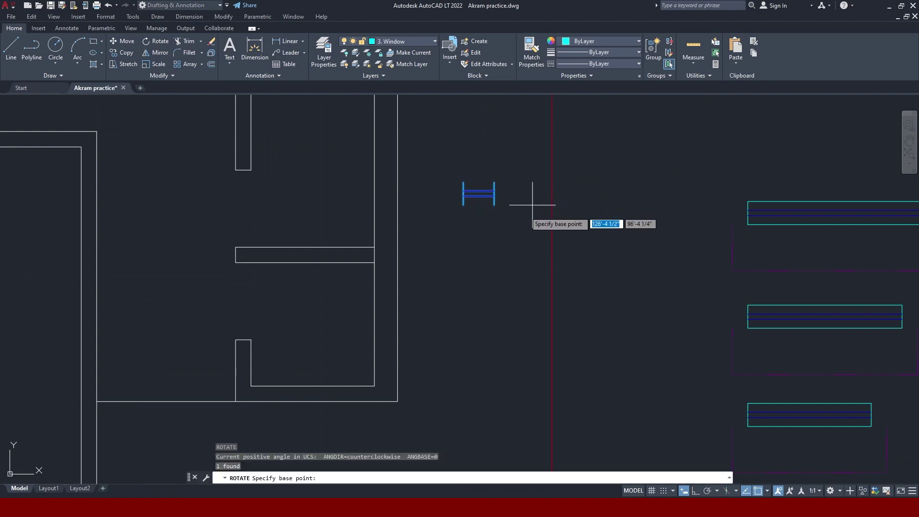
{"action": "left_click", "coordinate": [494, 205]}
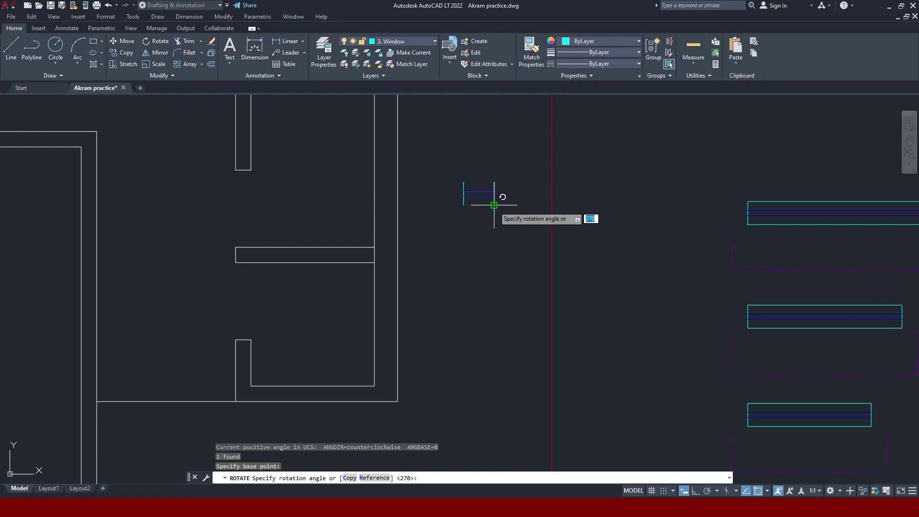
{"action": "left_click", "coordinate": [493, 310]}
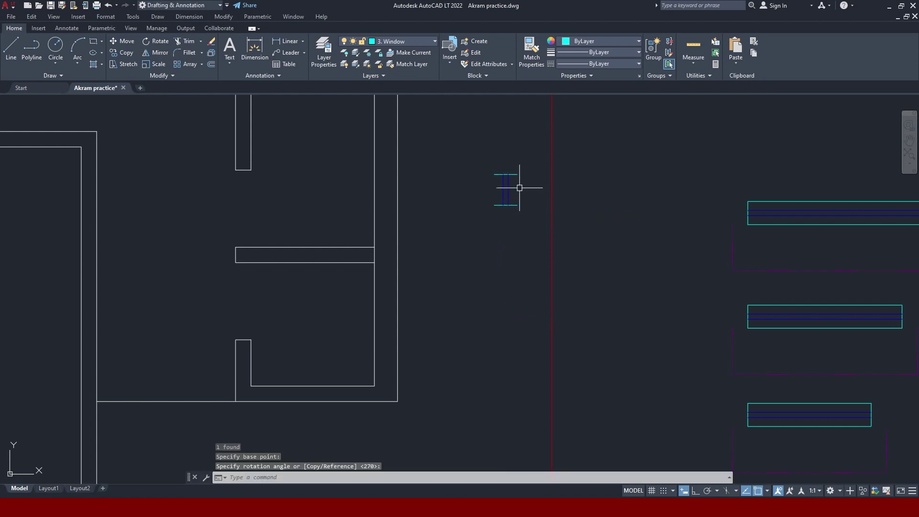
{"action": "key", "text": "ctrl+z"}
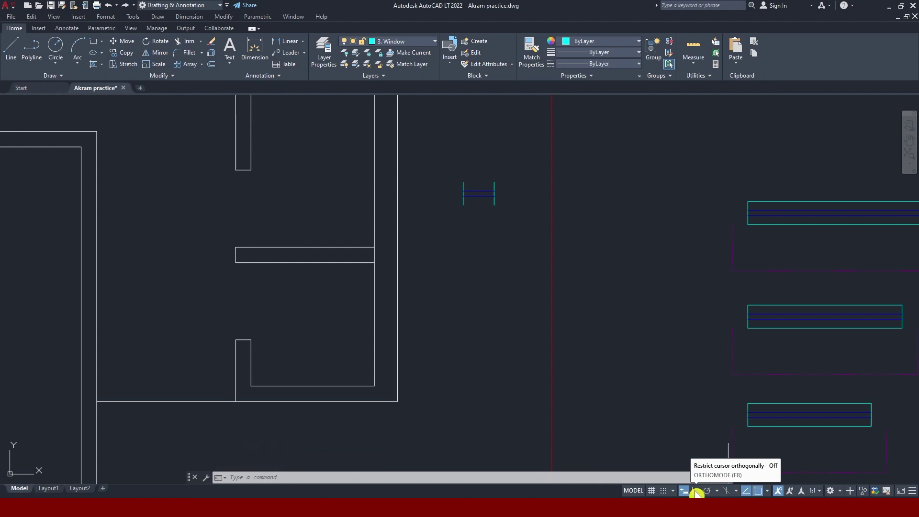
{"action": "left_click", "coordinate": [695, 491]}
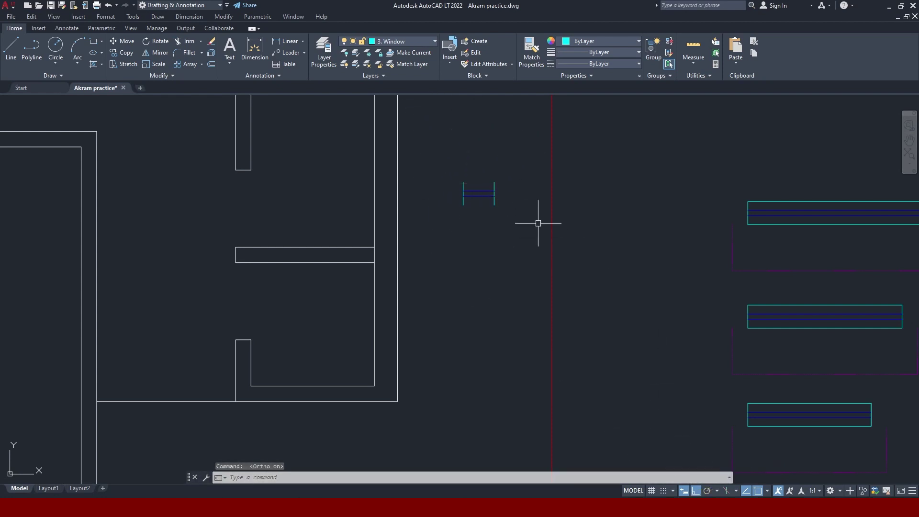
Rotate the loose ventilator block to stand vertically about its corner.
{"action": "left_click", "coordinate": [456, 159]}
{"action": "left_click", "coordinate": [519, 212]}
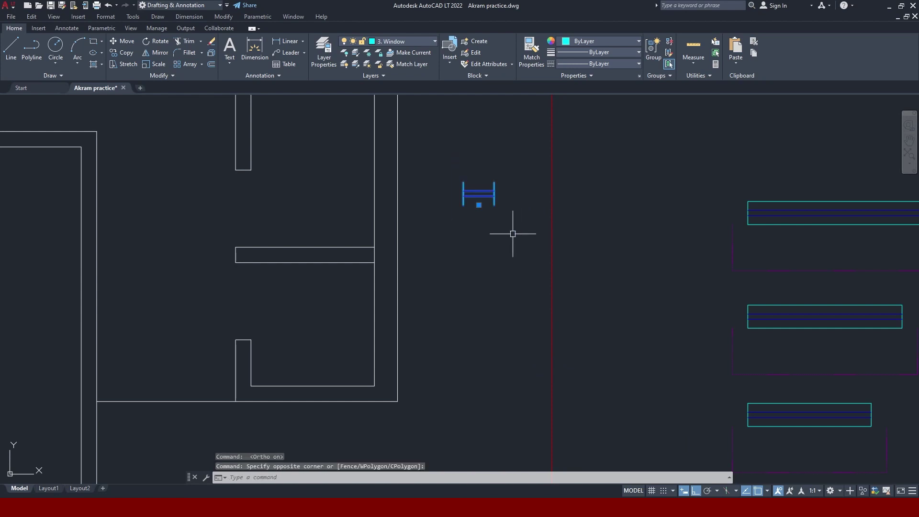
{"action": "type", "text": "ro"}
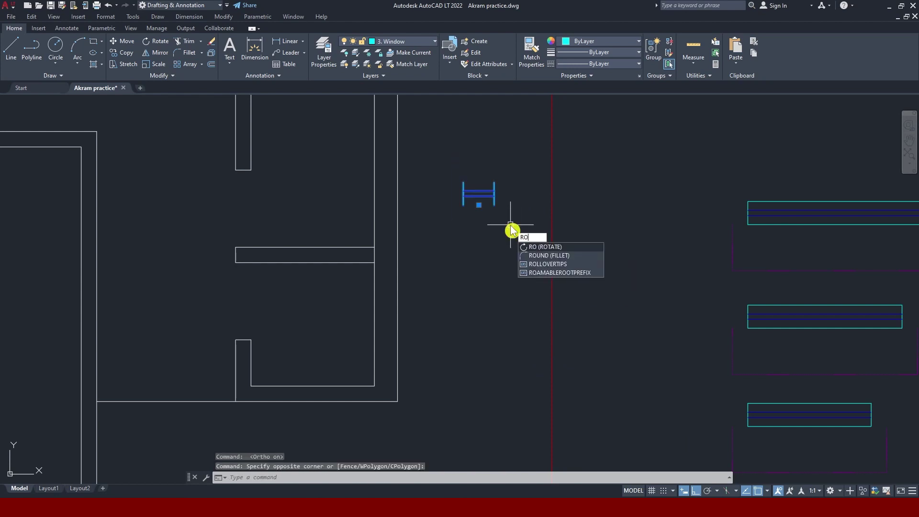
{"action": "key", "text": "Return"}
{"action": "left_click", "coordinate": [488, 205]}
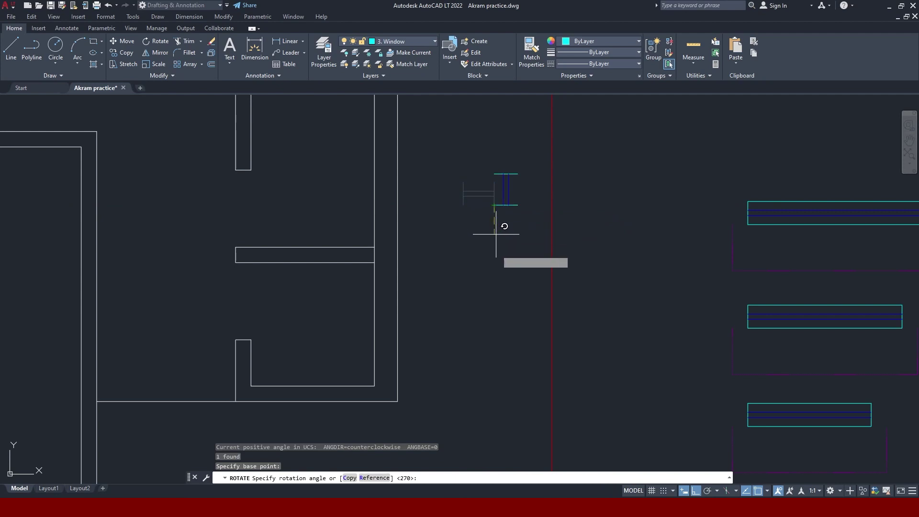
{"action": "left_click", "coordinate": [503, 269]}
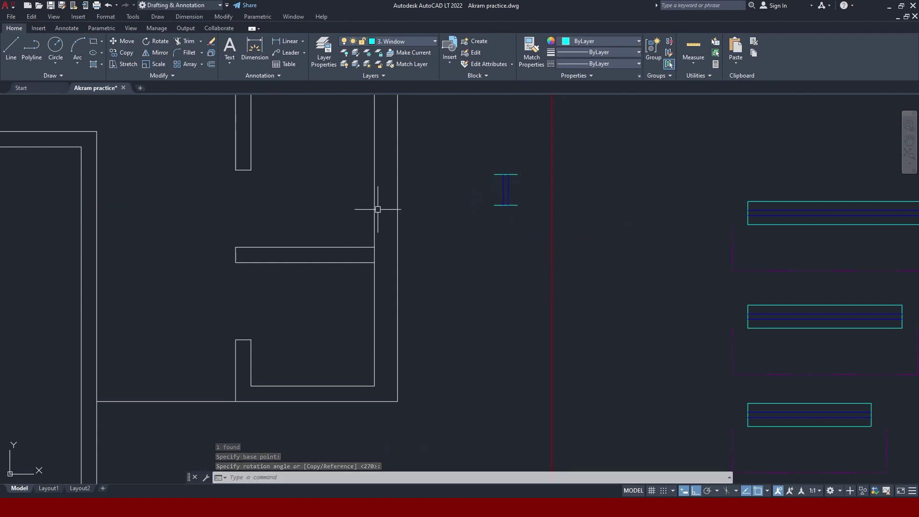
Copy the vertical ventilator into the plan's right exterior wall.
{"action": "left_click", "coordinate": [496, 204]}
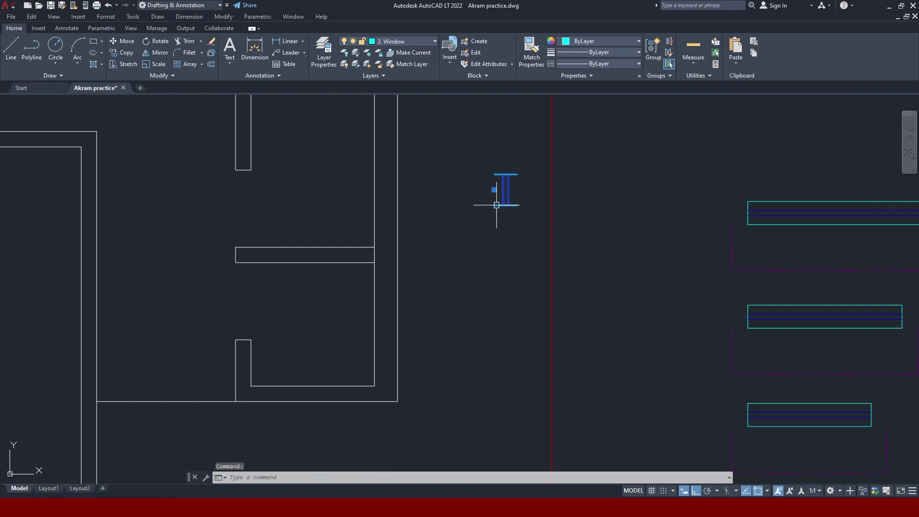
{"action": "type", "text": "CO"}
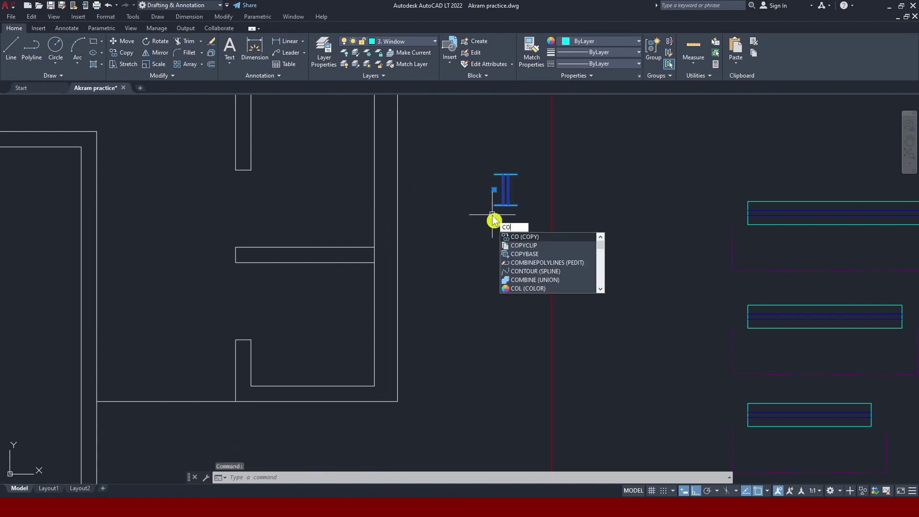
{"action": "key", "text": "Return"}
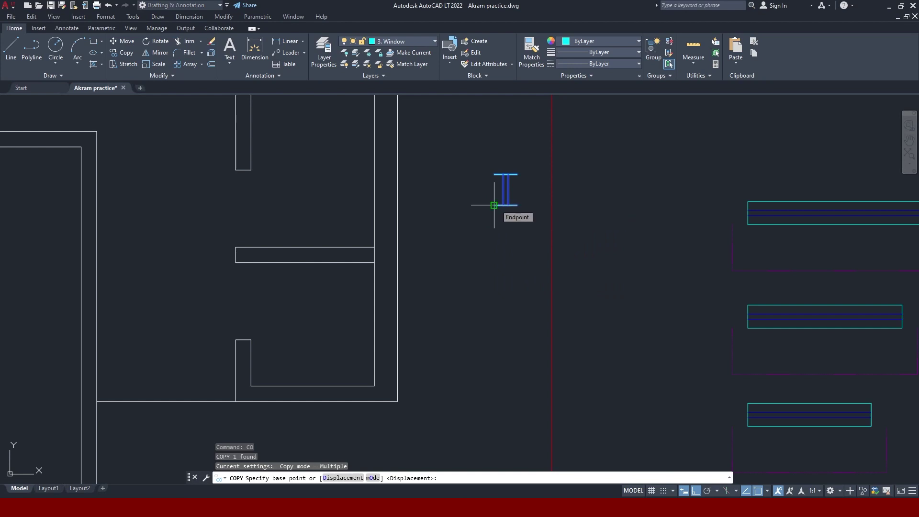
{"action": "left_click", "coordinate": [494, 205]}
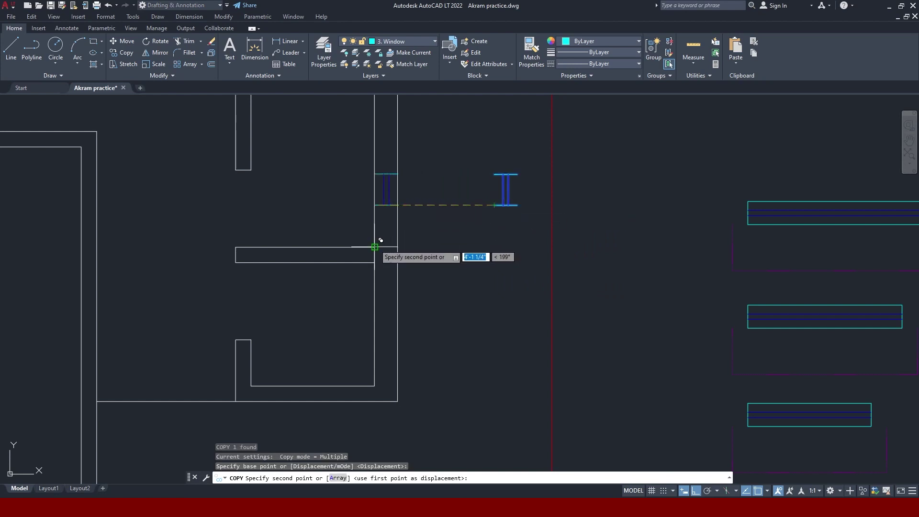
{"action": "left_click", "coordinate": [380, 241]}
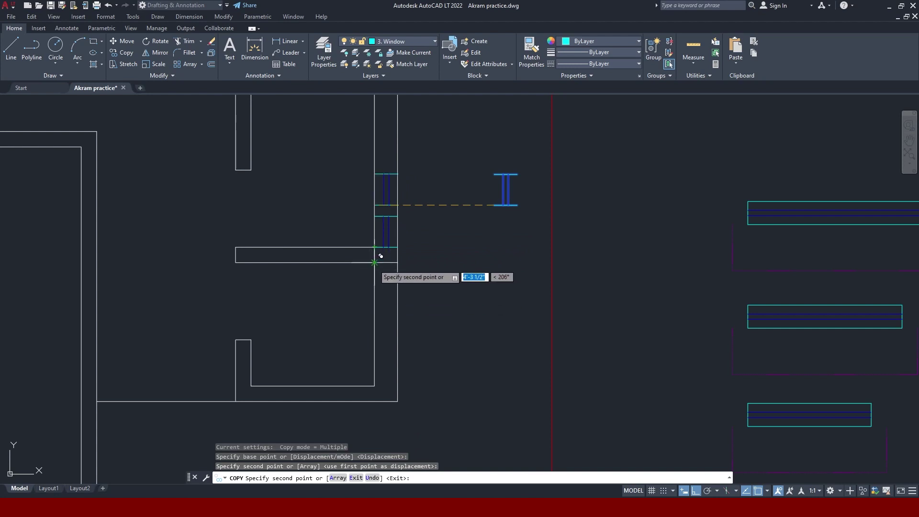
{"action": "key", "text": "Escape"}
Copy the ventilator again into the wall directly below the existing window.
{"action": "left_click", "coordinate": [476, 152]}
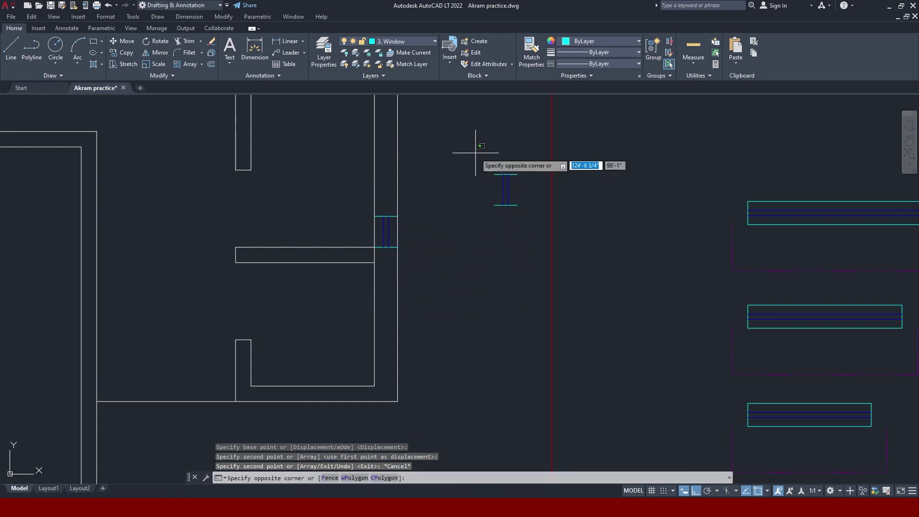
{"action": "left_click", "coordinate": [521, 211]}
{"action": "type", "text": "c"}
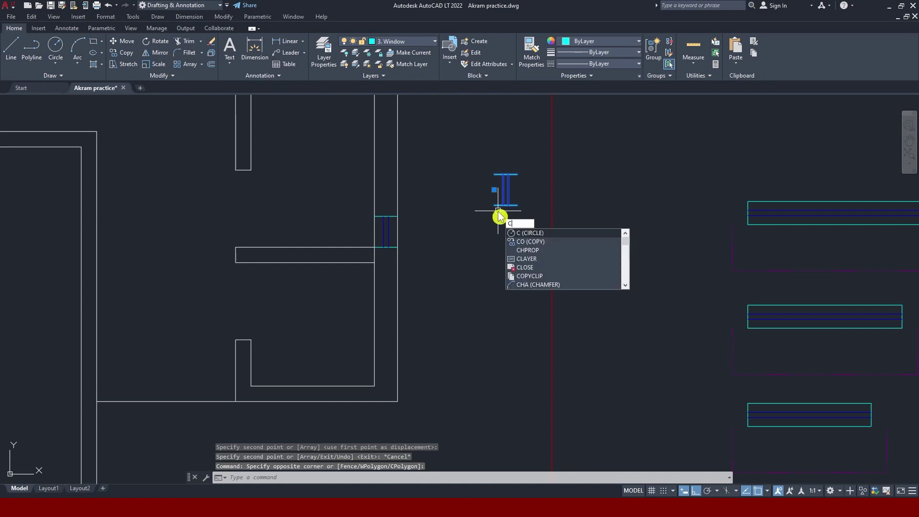
{"action": "type", "text": "o"}
{"action": "key", "text": "Return"}
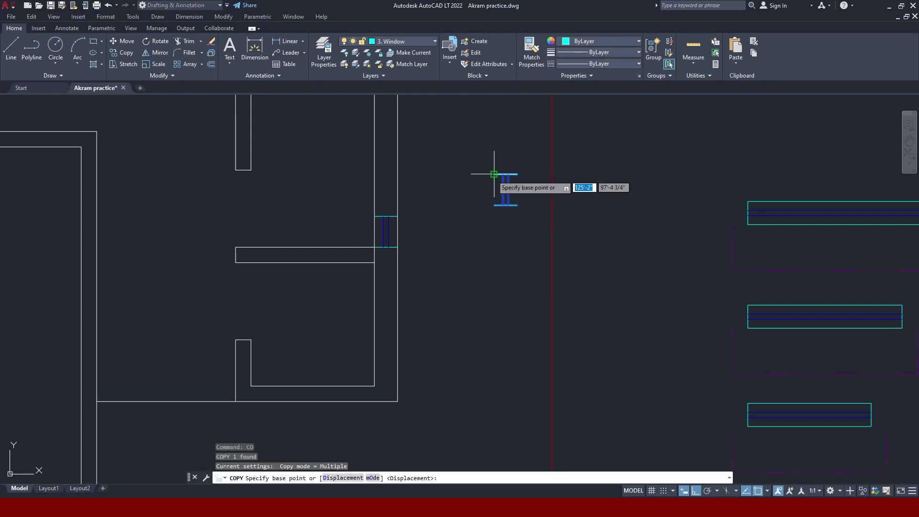
{"action": "left_click", "coordinate": [494, 175]}
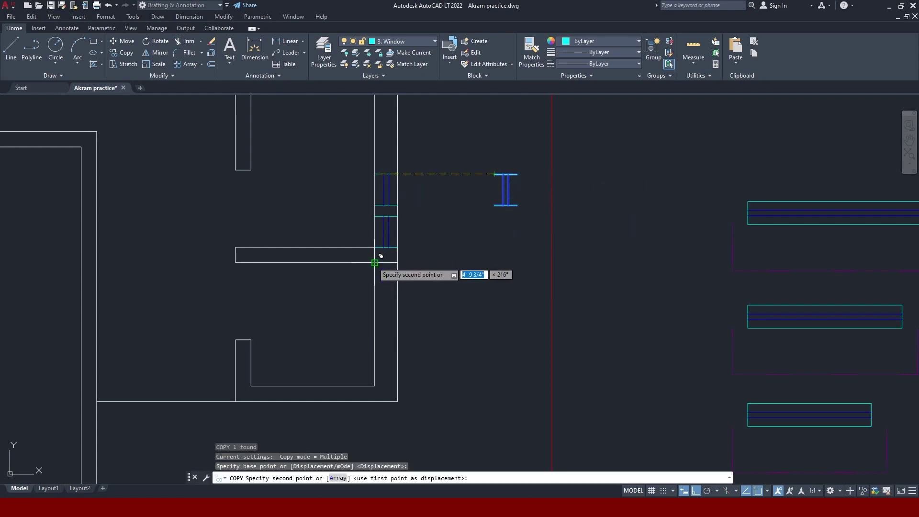
{"action": "left_click", "coordinate": [376, 263]}
{"action": "key", "text": "Escape"}
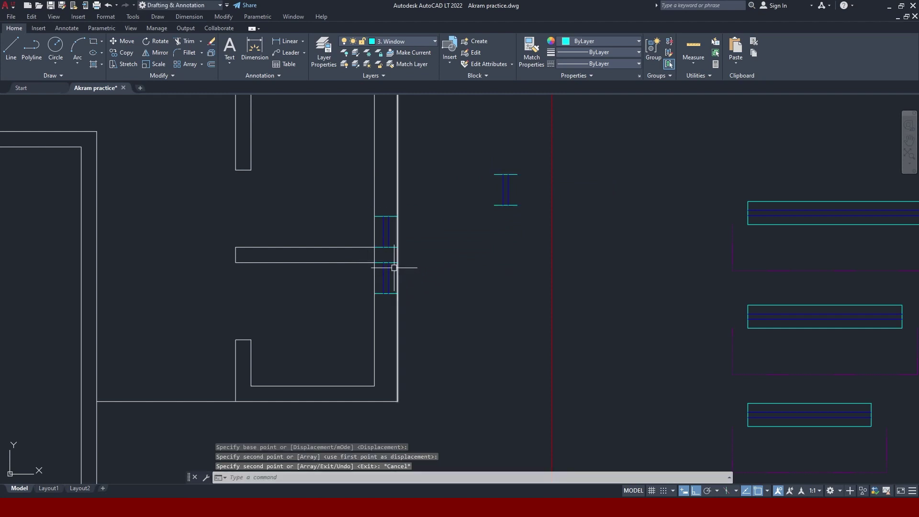
Select the loose ventilator block left beside the plan.
{"action": "scroll", "coordinate": [438, 232], "scroll_direction": "down", "scroll_amount": 2}
{"action": "left_click", "coordinate": [468, 192]}
{"action": "left_click", "coordinate": [493, 217]}
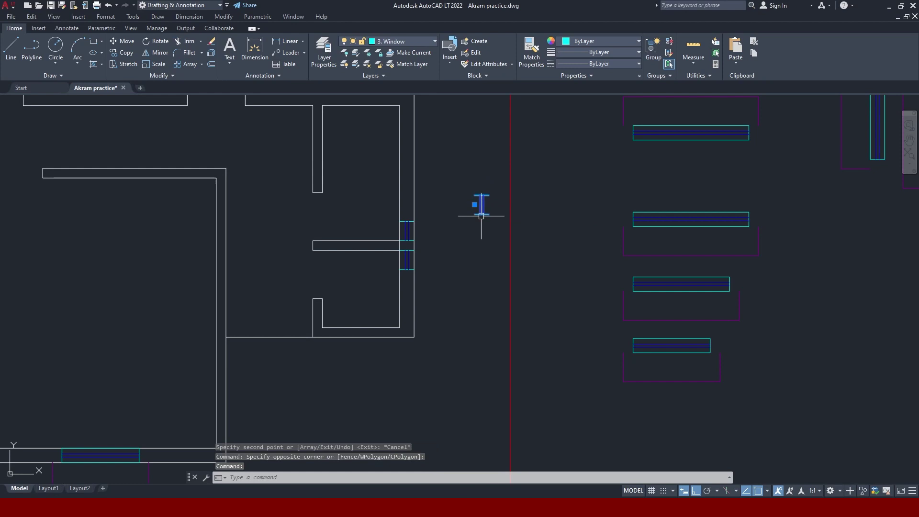
Delete the loose ventilator block beside the plan.
{"action": "key", "text": "Delete"}
{"action": "scroll", "coordinate": [481, 215], "scroll_direction": "down", "scroll_amount": 3}
{"action": "mouse_move", "coordinate": [411, 115]}
{"action": "middle_mouse_down"}
{"action": "mouse_move", "coordinate": [549, 211]}
{"action": "mouse_move", "coordinate": [406, 213]}
{"action": "middle_mouse_up"}
{"action": "scroll", "coordinate": [549, 211], "scroll_direction": "down", "scroll_amount": 2}
{"action": "scroll", "coordinate": [549, 211], "scroll_direction": "up", "scroll_amount": 4}
{"action": "scroll", "coordinate": [464, 203], "scroll_direction": "up", "scroll_amount": 4}
{"action": "scroll", "coordinate": [507, 215], "scroll_direction": "up", "scroll_amount": 4}
{"action": "scroll", "coordinate": [497, 218], "scroll_direction": "up", "scroll_amount": 2}
{"action": "scroll", "coordinate": [494, 224], "scroll_direction": "up", "scroll_amount": 4}
{"action": "scroll", "coordinate": [495, 222], "scroll_direction": "down", "scroll_amount": 4}
{"action": "scroll", "coordinate": [494, 222], "scroll_direction": "down", "scroll_amount": 4}
{"action": "scroll", "coordinate": [492, 218], "scroll_direction": "down", "scroll_amount": 2}
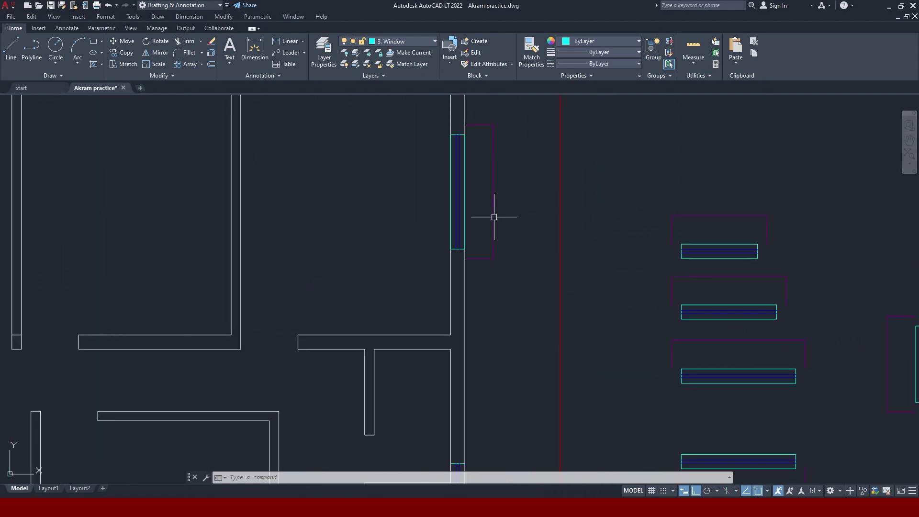
Select two sunshade blocks and check their 1.00 linetype scale in Properties.
{"action": "left_click", "coordinate": [494, 217]}
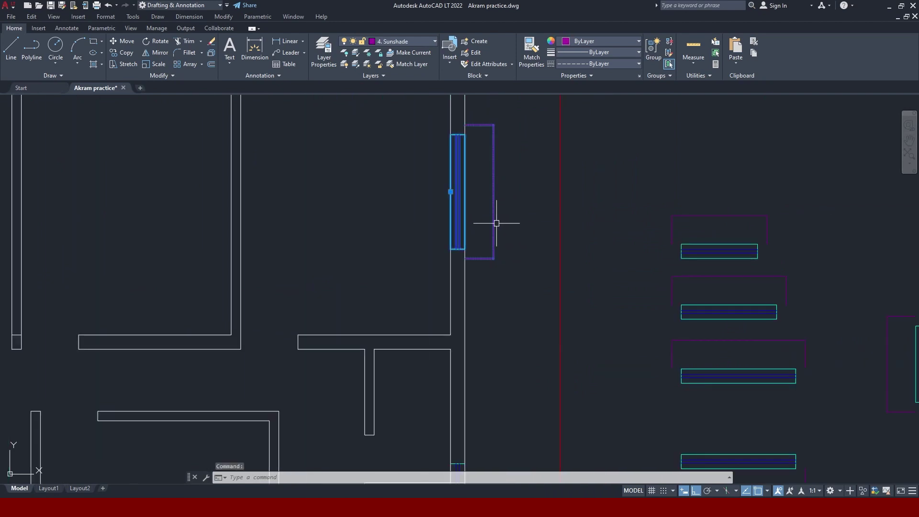
{"action": "left_click", "coordinate": [710, 214]}
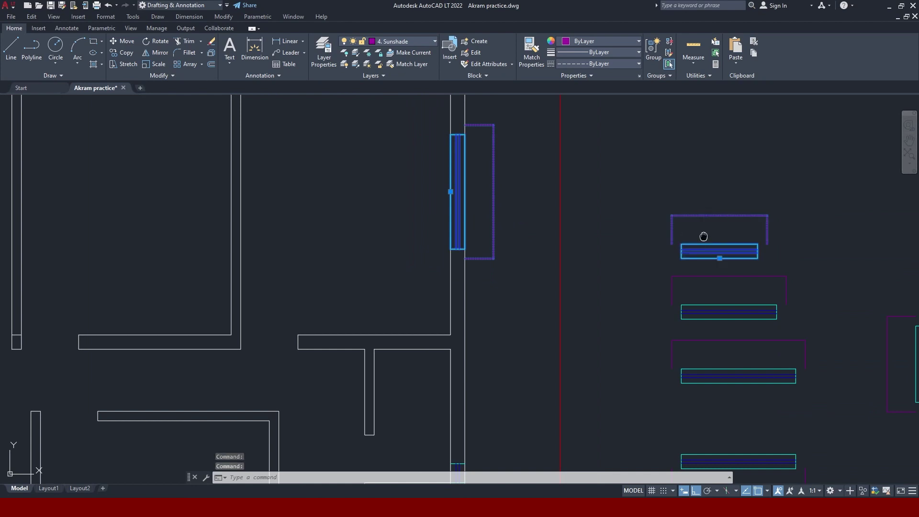
{"action": "middle_click_drag", "start_coordinate": [703, 236], "coordinate": [388, 231]}
{"action": "right_click", "coordinate": [390, 234]}
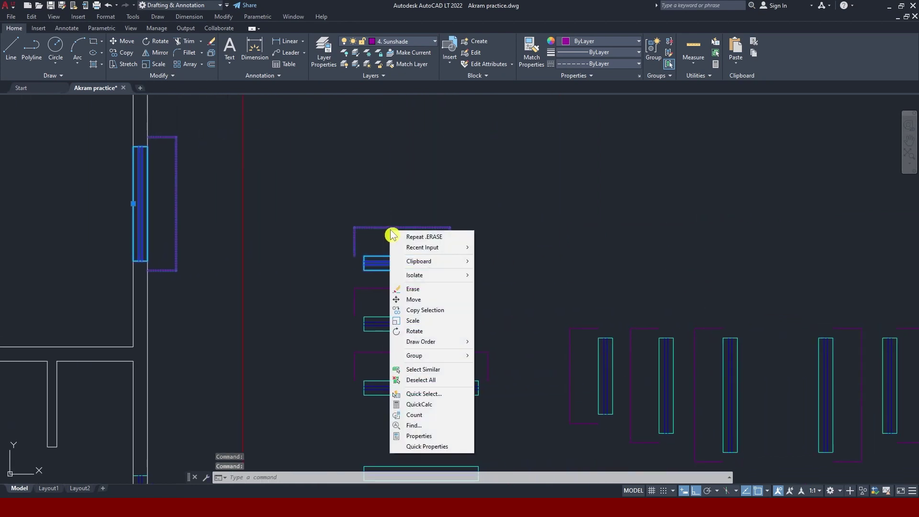
{"action": "left_click", "coordinate": [414, 436]}
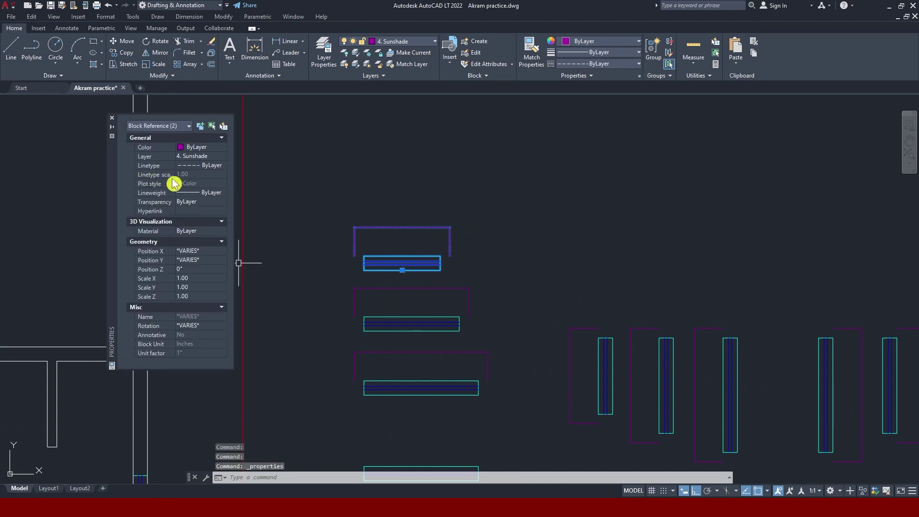
{"action": "left_click", "coordinate": [187, 178]}
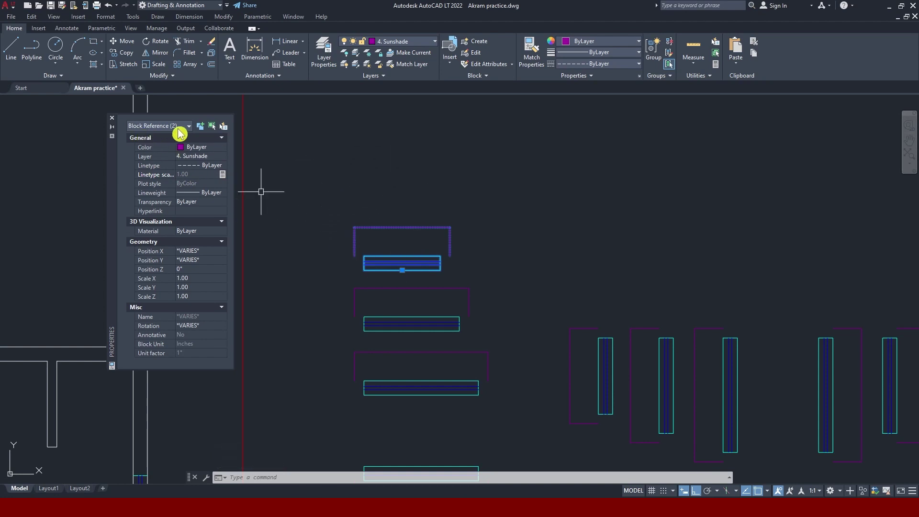
{"action": "left_click", "coordinate": [112, 118]}
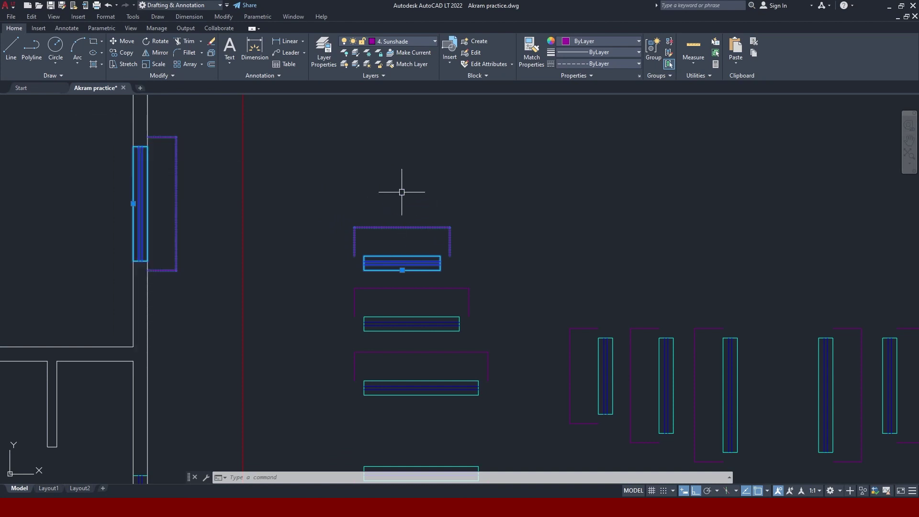
Explode the top sunshade block into separate parts.
{"action": "key", "text": "Escape"}
{"action": "left_click", "coordinate": [404, 252]}
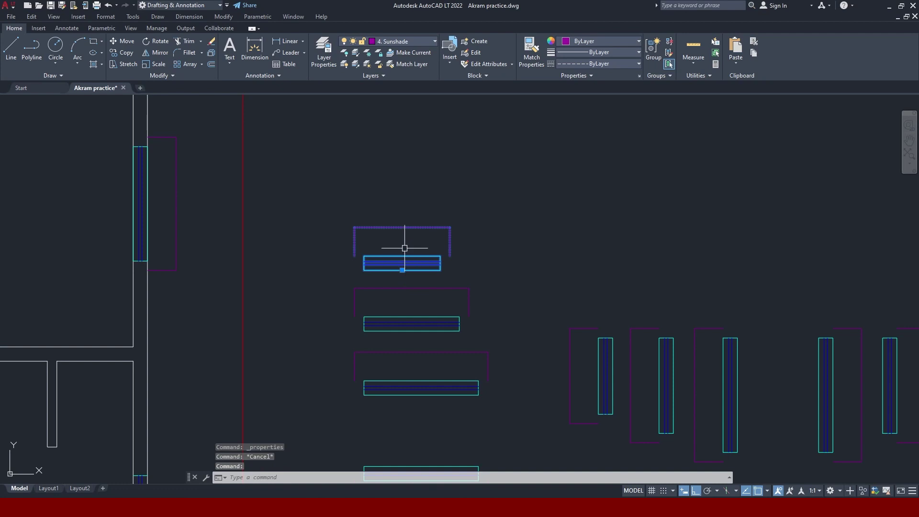
{"action": "type", "text": "x"}
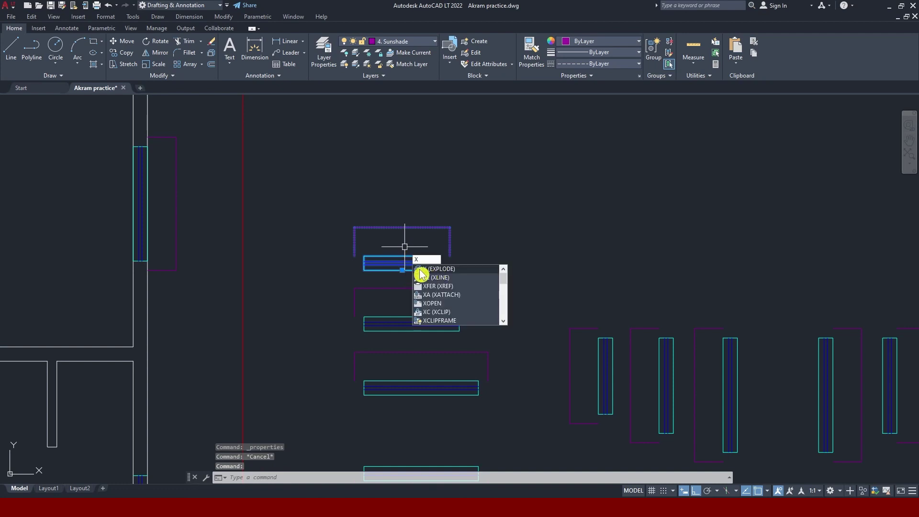
{"action": "left_click", "coordinate": [434, 270]}
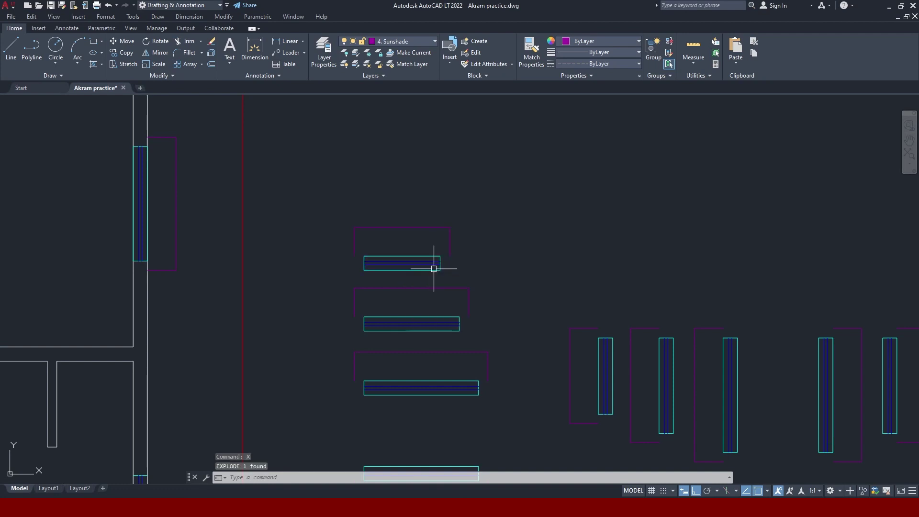
Set the sunshade bracket outline's linetype scale to 15 so it shows dashed.
{"action": "left_click", "coordinate": [413, 225]}
{"action": "right_click", "coordinate": [413, 225]}
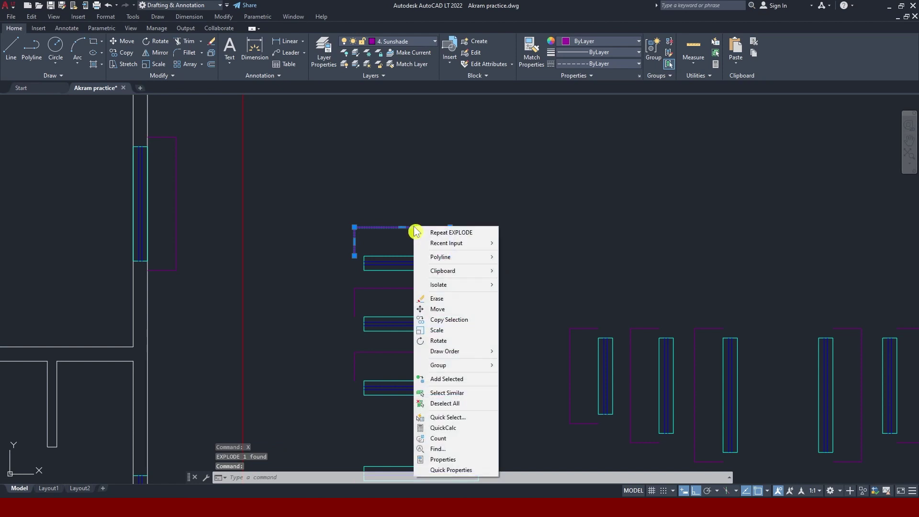
{"action": "left_click", "coordinate": [450, 459]}
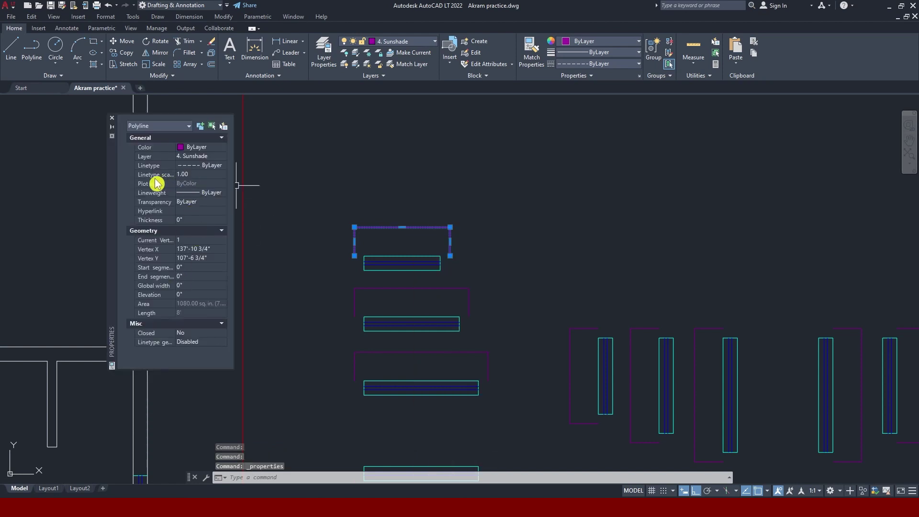
{"action": "left_click", "coordinate": [189, 175]}
{"action": "type", "text": "15"}
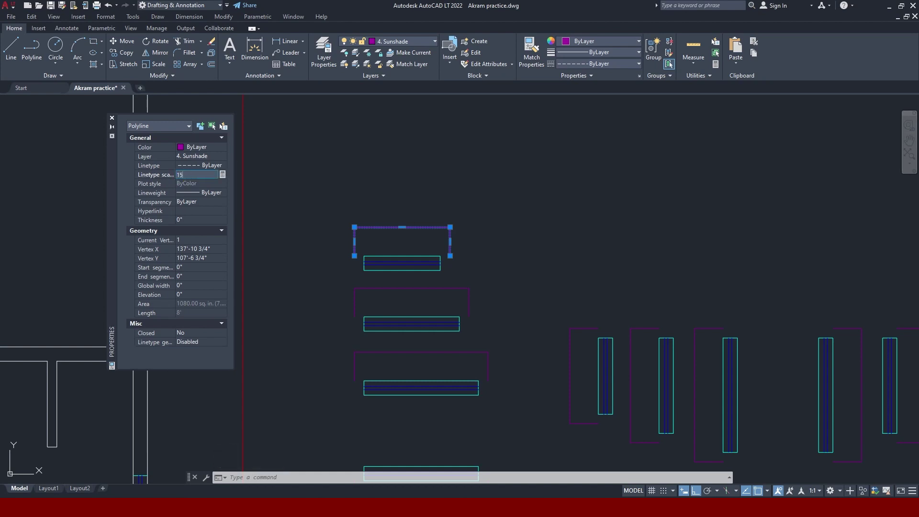
{"action": "left_click", "coordinate": [112, 117]}
{"action": "left_click", "coordinate": [390, 199]}
{"action": "key", "text": "Escape"}
{"action": "key", "text": "Escape"}
{"action": "scroll", "coordinate": [406, 211], "scroll_direction": "up", "scroll_amount": 5}
{"action": "middle_click_drag", "start_coordinate": [400, 230], "coordinate": [405, 138]}
{"action": "scroll", "coordinate": [431, 160], "scroll_direction": "down", "scroll_amount": 5}
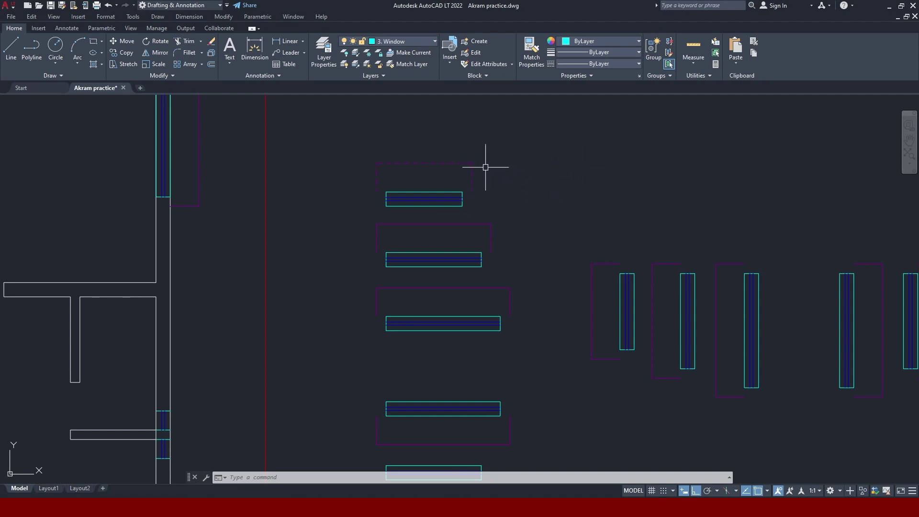
{"action": "scroll", "coordinate": [474, 160], "scroll_direction": "up", "scroll_amount": 2}
{"action": "scroll", "coordinate": [622, 170], "scroll_direction": "down", "scroll_amount": 6}
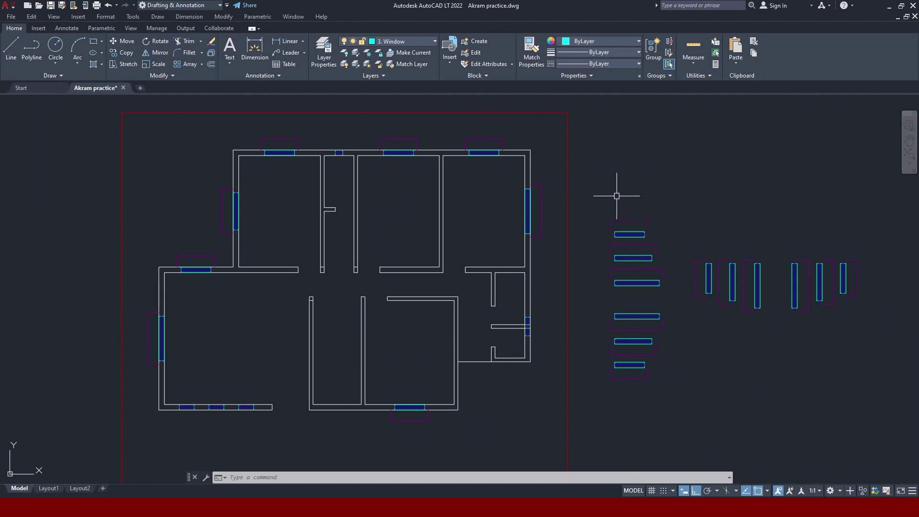
{"action": "middle_click_drag", "start_coordinate": [617, 196], "coordinate": [756, 180]}
{"action": "middle_click_drag", "start_coordinate": [508, 210], "coordinate": [434, 210]}
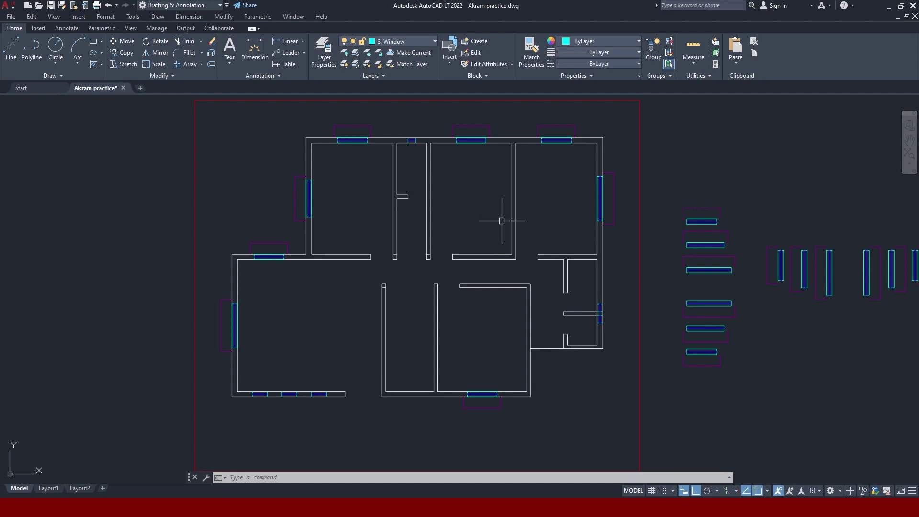
{"action": "scroll", "coordinate": [411, 356], "scroll_direction": "up", "scroll_amount": 3}
{"action": "scroll", "coordinate": [411, 356], "scroll_direction": "down", "scroll_amount": 1}
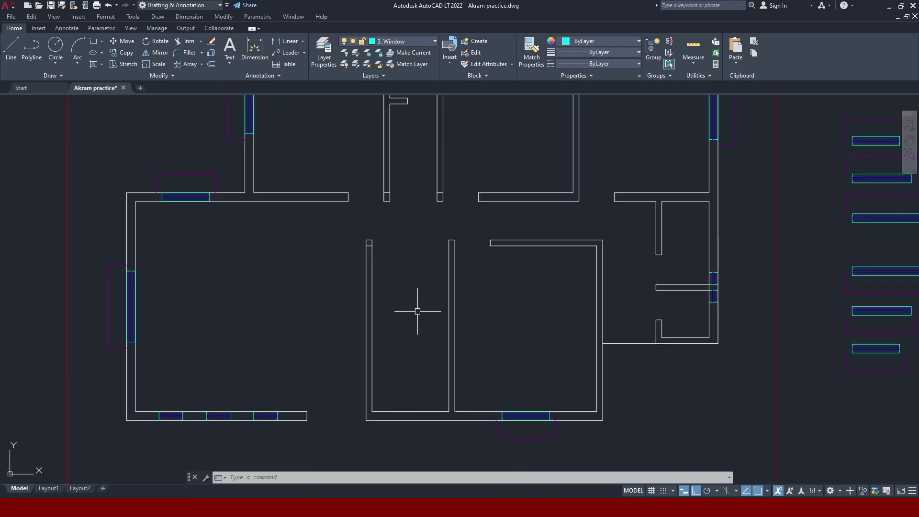